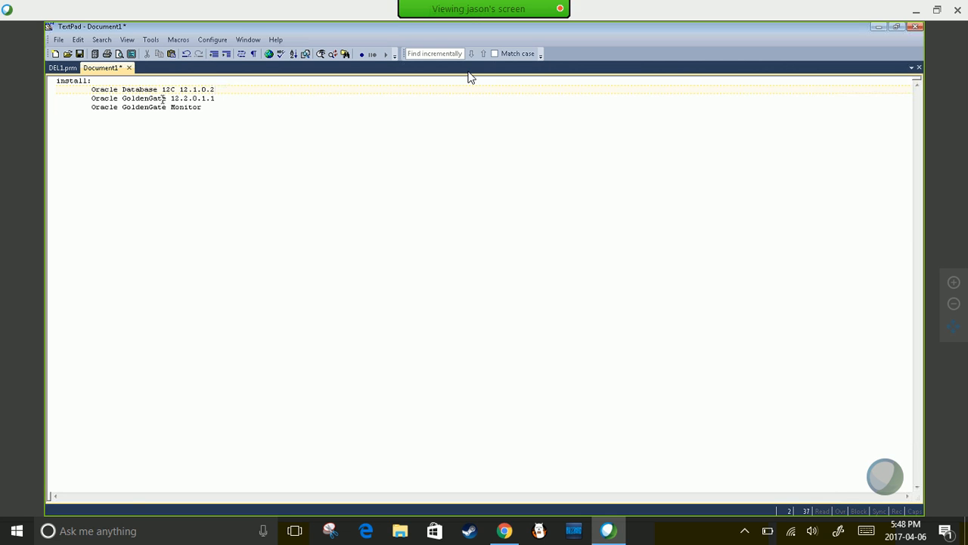
- Highlight the GoldenGate version and the Oracle Database 12C 12.1.0.2 line in the install list
drag(166, 98, 229, 97)
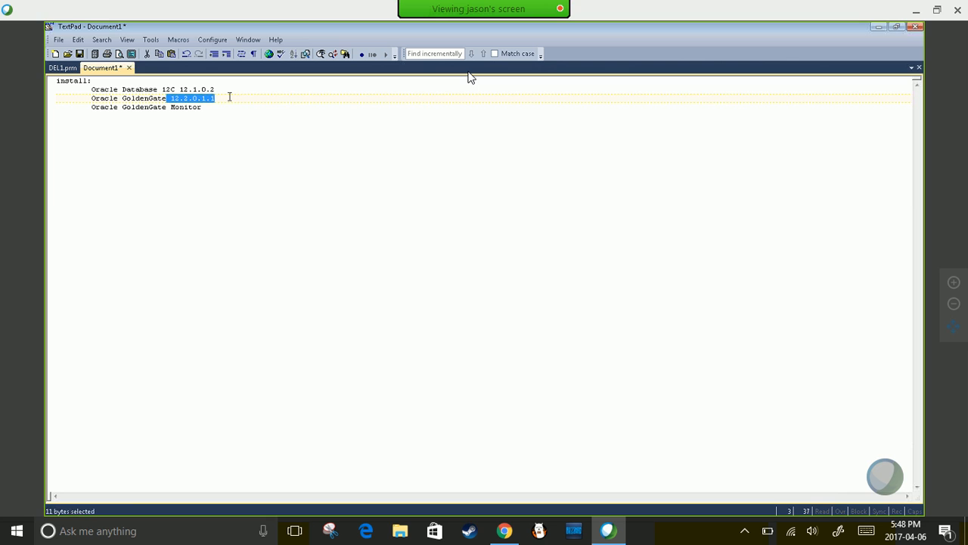
click(190, 90)
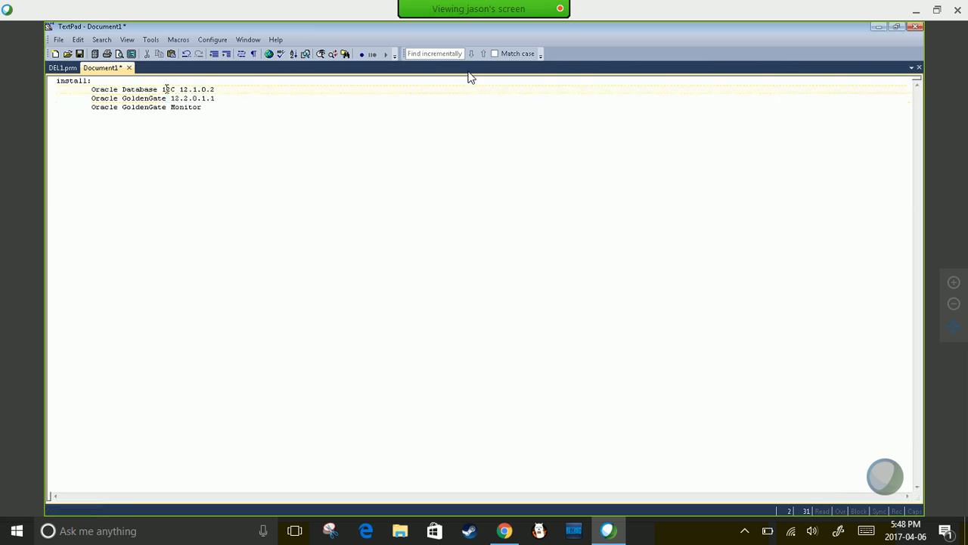
double_click(168, 90)
key(End)
key(shift+Left)
key(shift+Left)
key(shift+Left)
key(shift+Left)
key(shift+Left)
key(shift+Left)
key(shift+Left)
key(shift+Left)
key(shift+Left)
key(shift+Left)
key(shift+Left)
key(shift+Left)
key(shift+Left)
key(shift+Left)
key(shift+Left)
key(shift+Left)
key(shift+Left)
key(shift+Left)
key(shift+Left)
key(shift+Left)
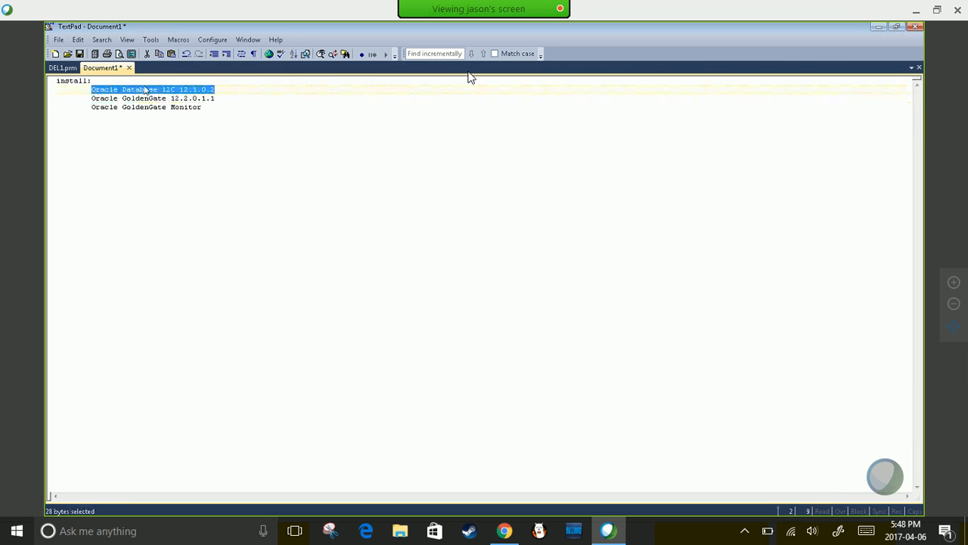
- Highlight the Oracle GoldenGate 12.2.0.1.1 line, then bring the C:\ODI Explorer window forward
click(90, 99)
drag(90, 99, 215, 99)
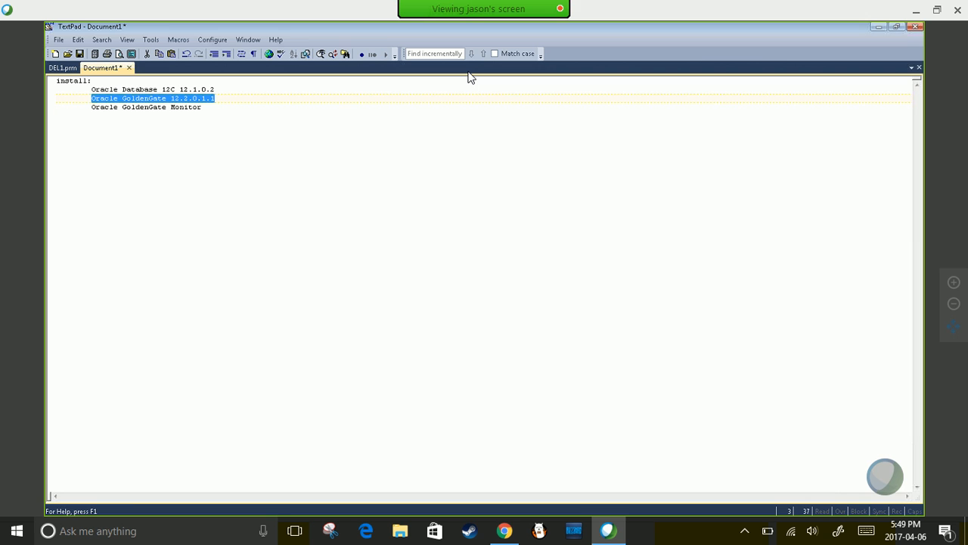
key(alt+Tab)
key(alt+Tab)
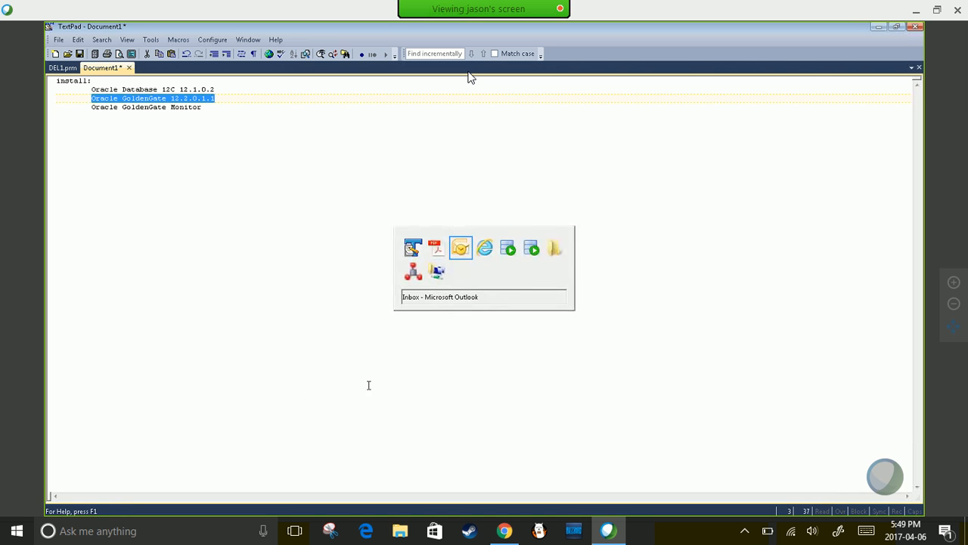
key(alt+Tab)
key(alt+Tab)
key(alt+Tab)
key(alt+Tab)
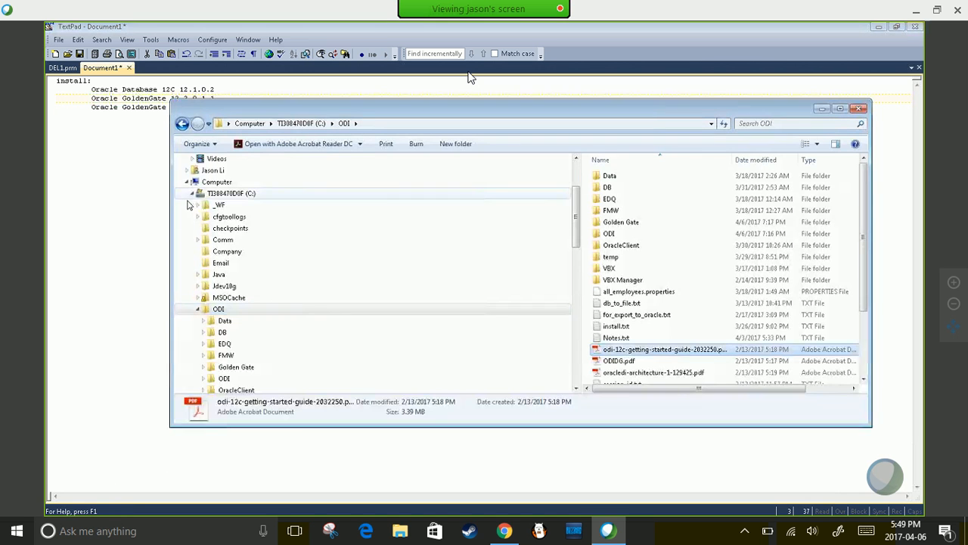
- Navigate Explorer to C:\oracle\Middleware\Oracle_Home and reveal its full path
click(197, 310)
scroll(197, 312, down, 2)
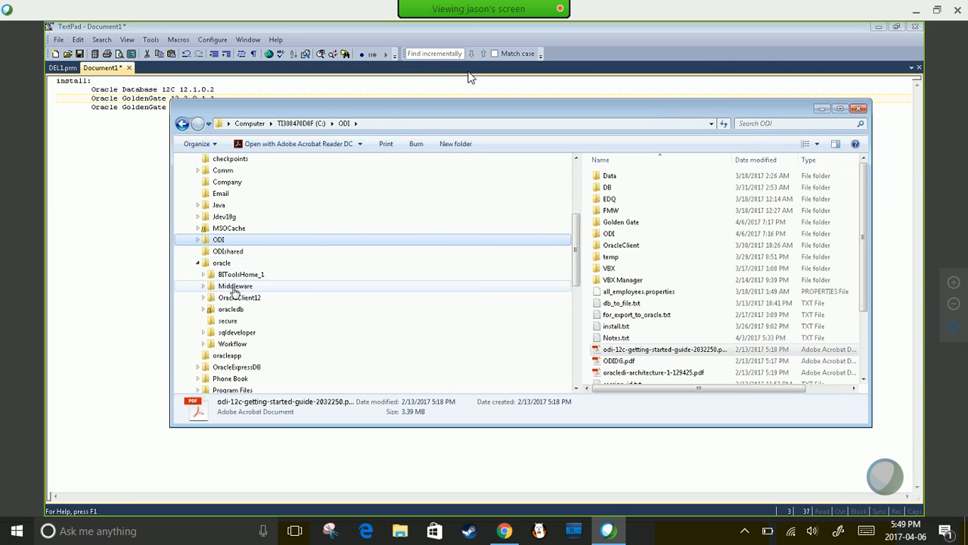
click(233, 289)
double_click(614, 176)
drag(517, 111, 437, 87)
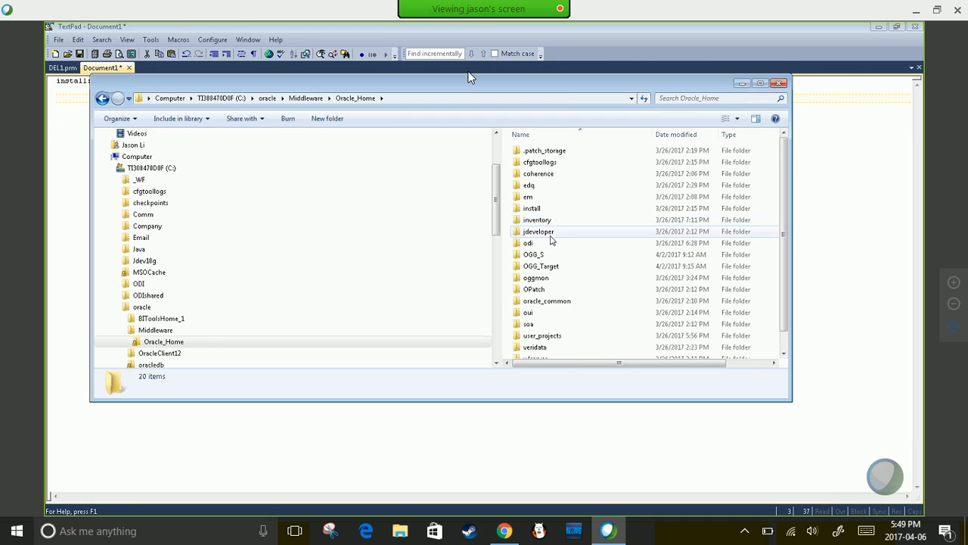
scroll(551, 240, down, 1)
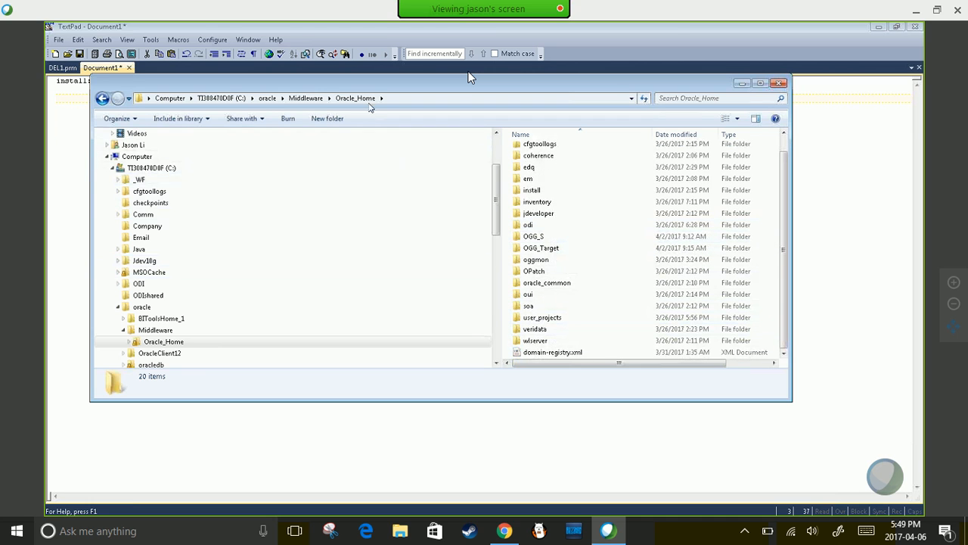
click(408, 99)
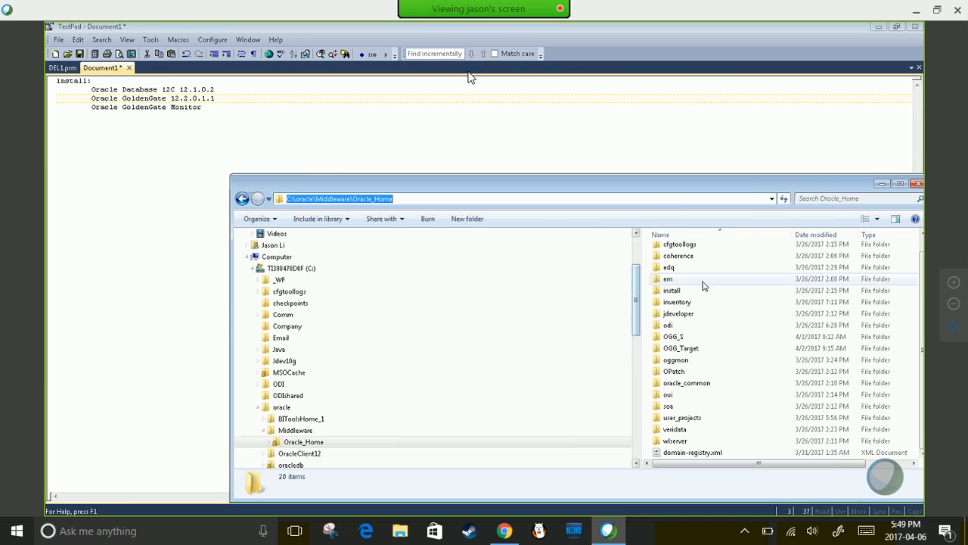
drag(659, 192, 546, 184)
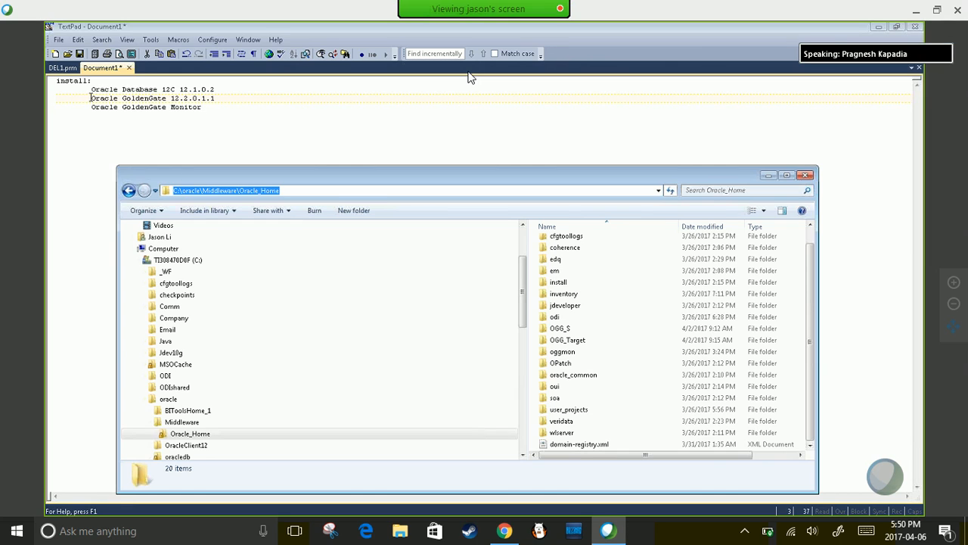
- Check the Oracle GoldenGate Monitor line in TextPad, then return to Oracle_Home and select OGG_S
click(148, 99)
drag(89, 108, 205, 106)
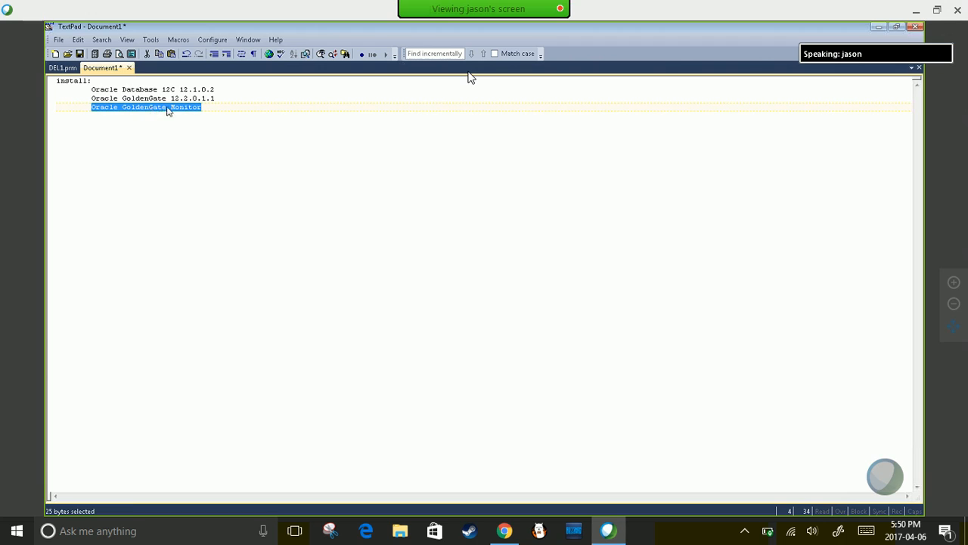
click(209, 107)
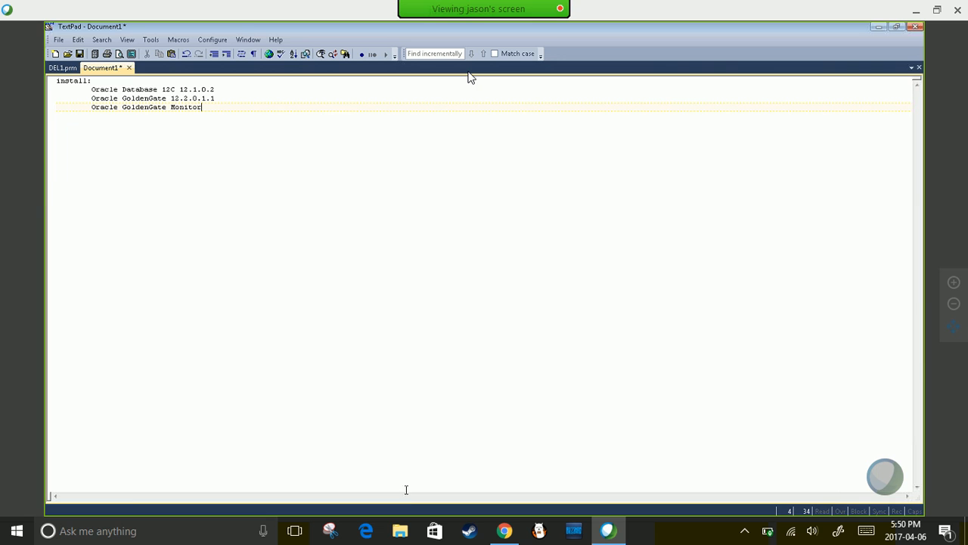
key(alt+Tab)
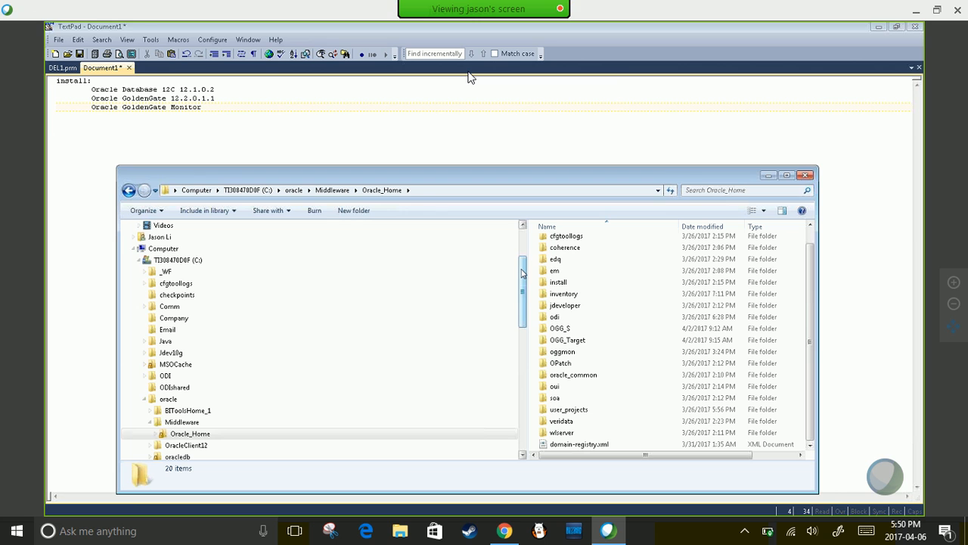
drag(496, 168, 472, 120)
click(267, 127)
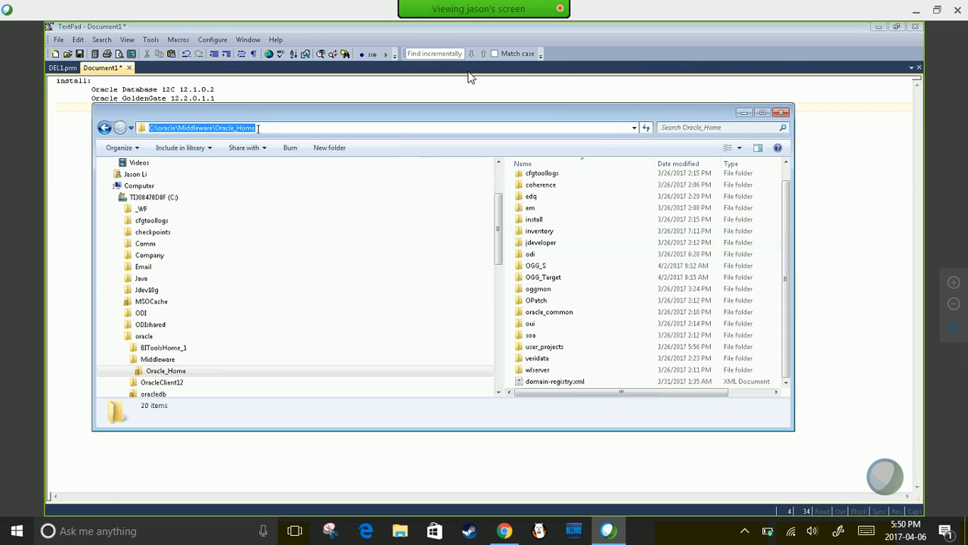
click(535, 268)
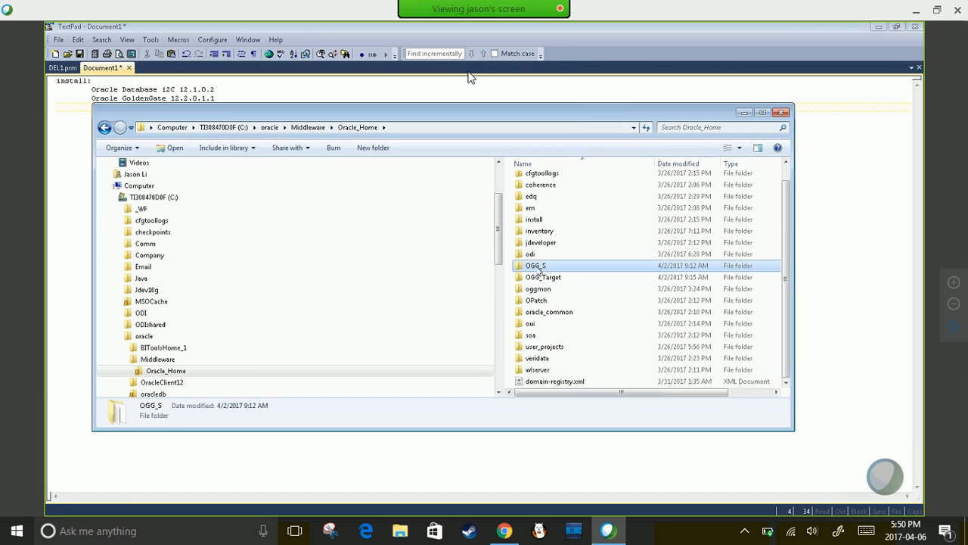
- Open the OGG_S folder from Oracle_Home and maximize the Explorer window
click(539, 268)
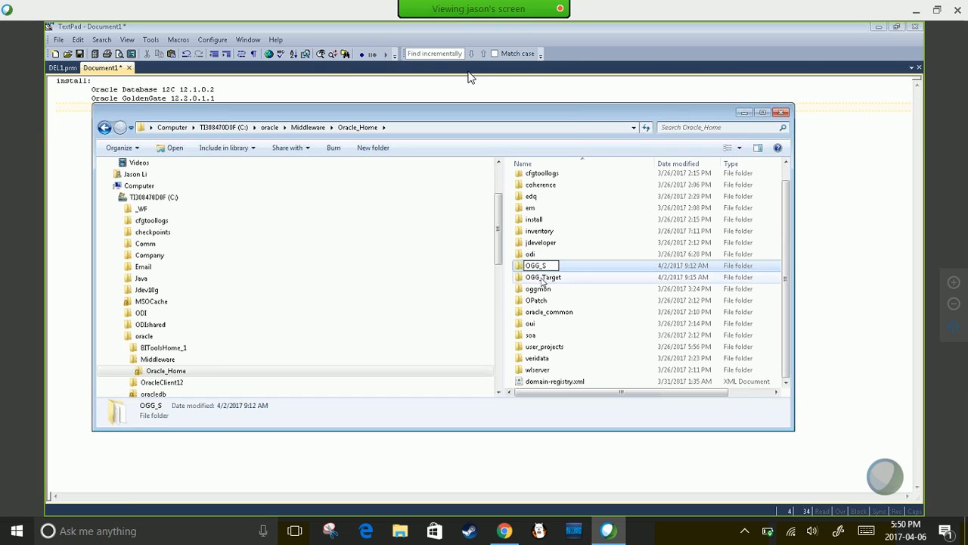
click(528, 278)
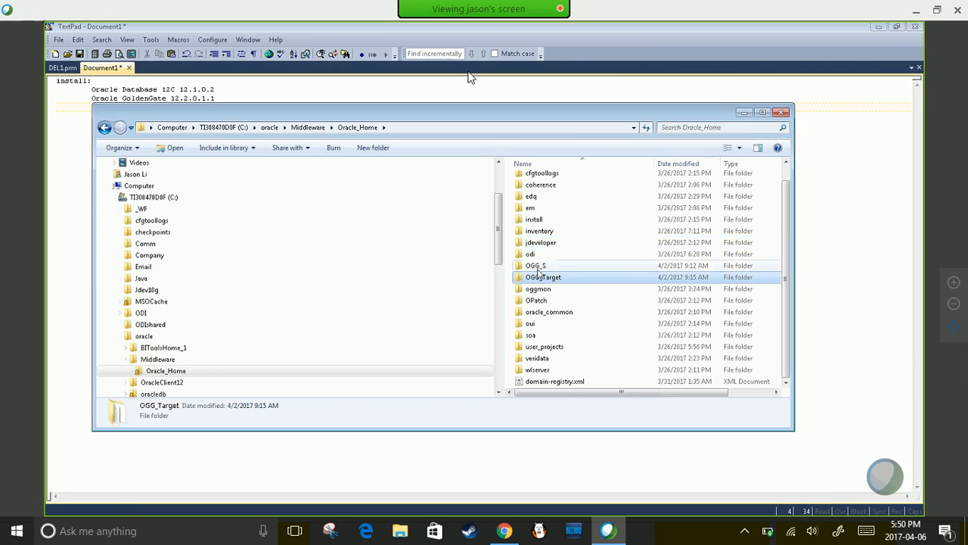
click(382, 129)
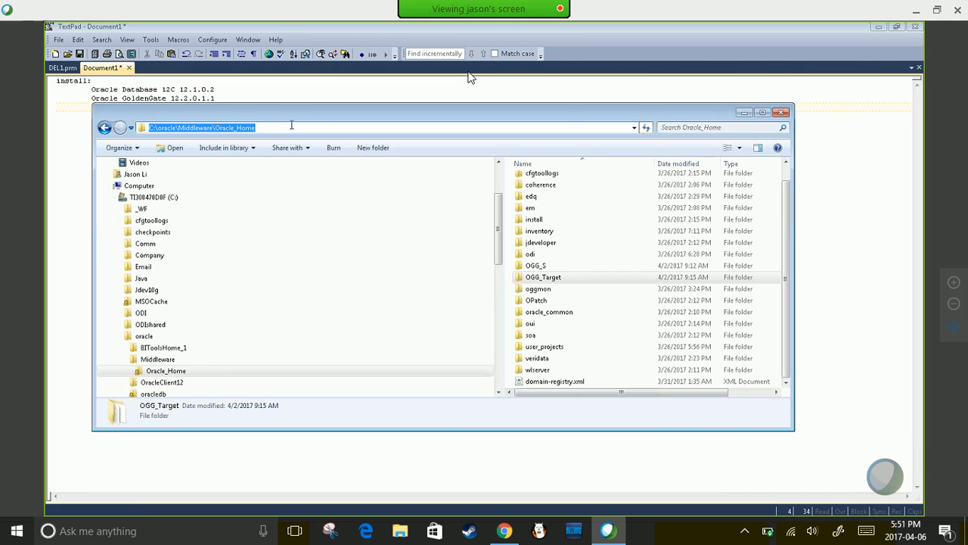
click(537, 267)
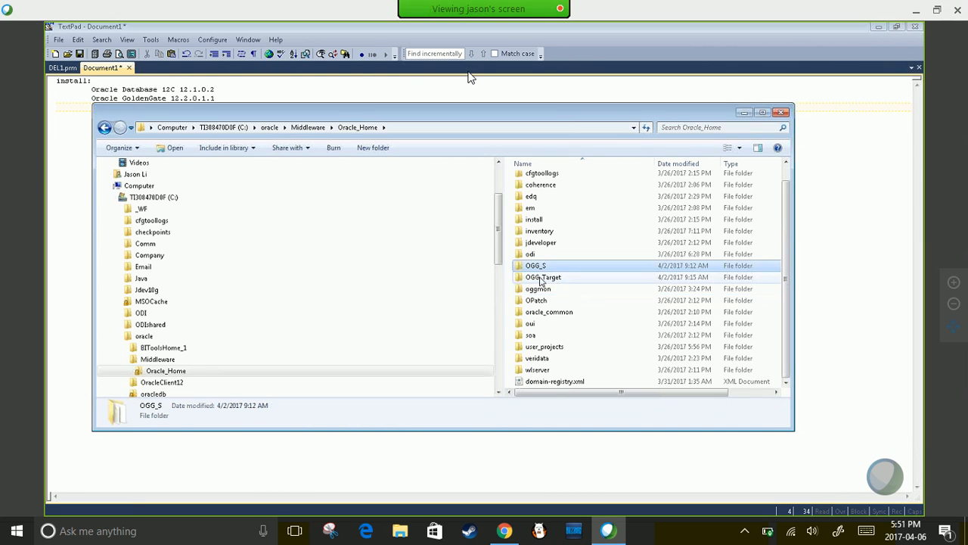
click(542, 278)
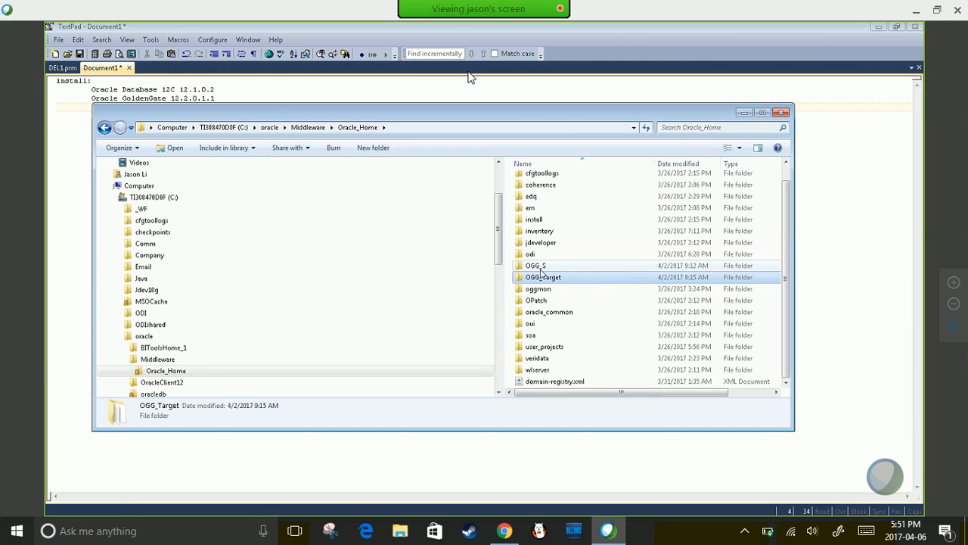
click(540, 268)
click(539, 278)
double_click(527, 266)
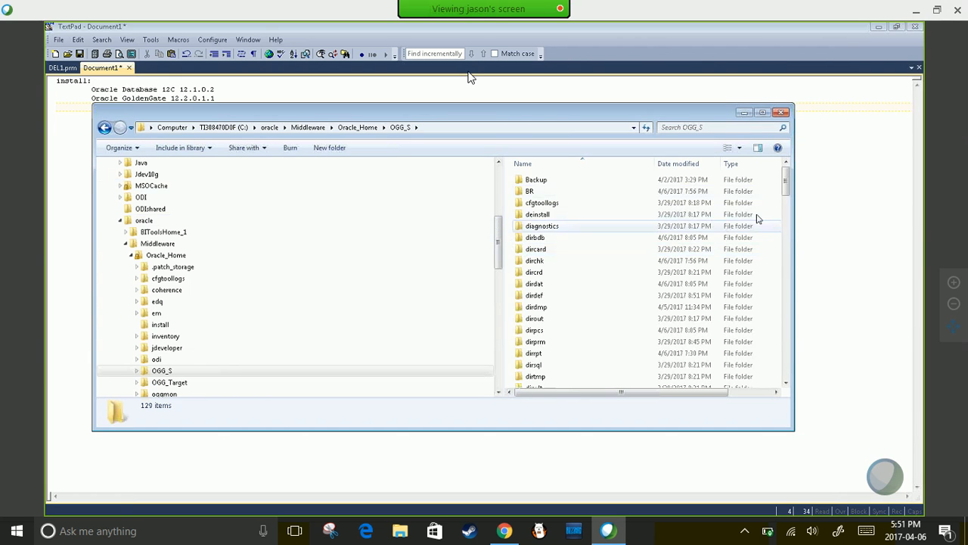
click(763, 112)
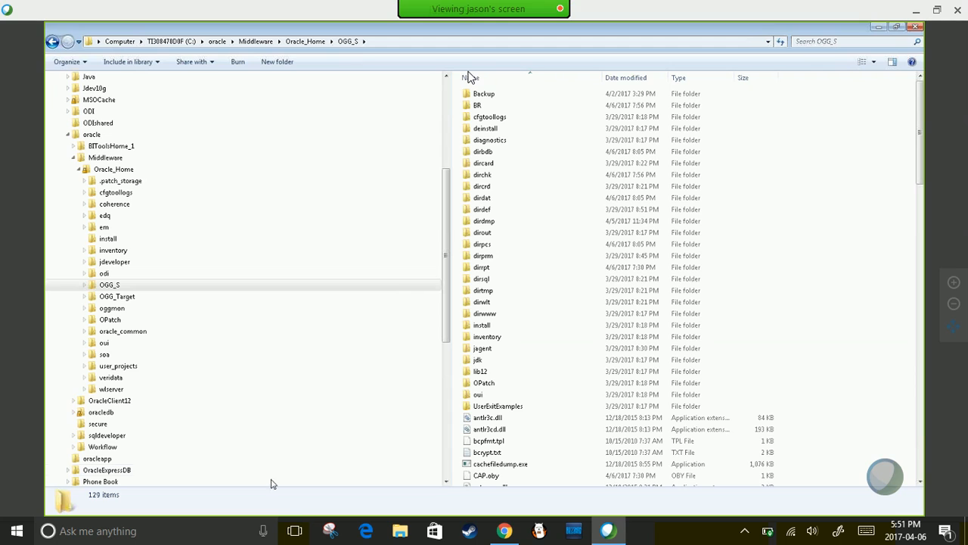
click(110, 284)
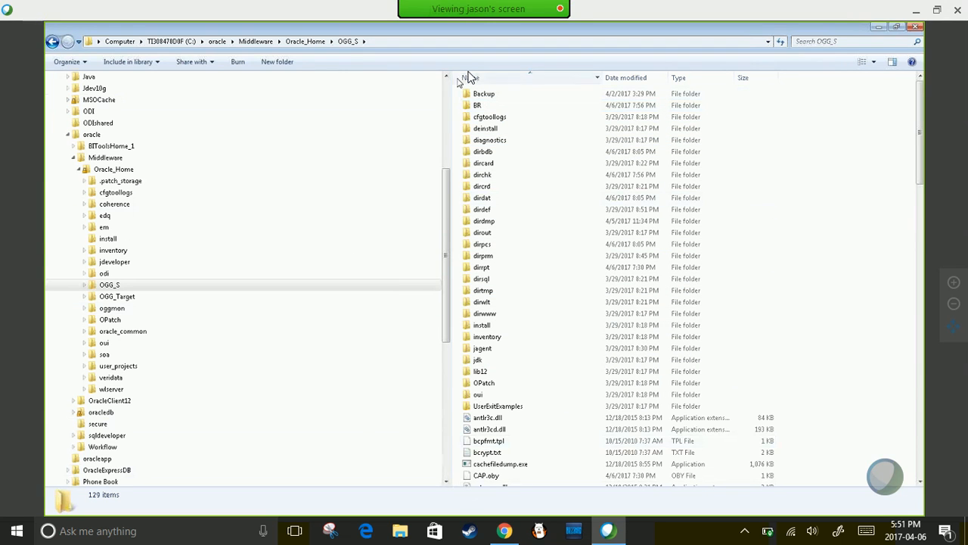
- Launch an administrator Command Prompt, type cd, and copy the OGG_S folder path
key(alt+Tab)
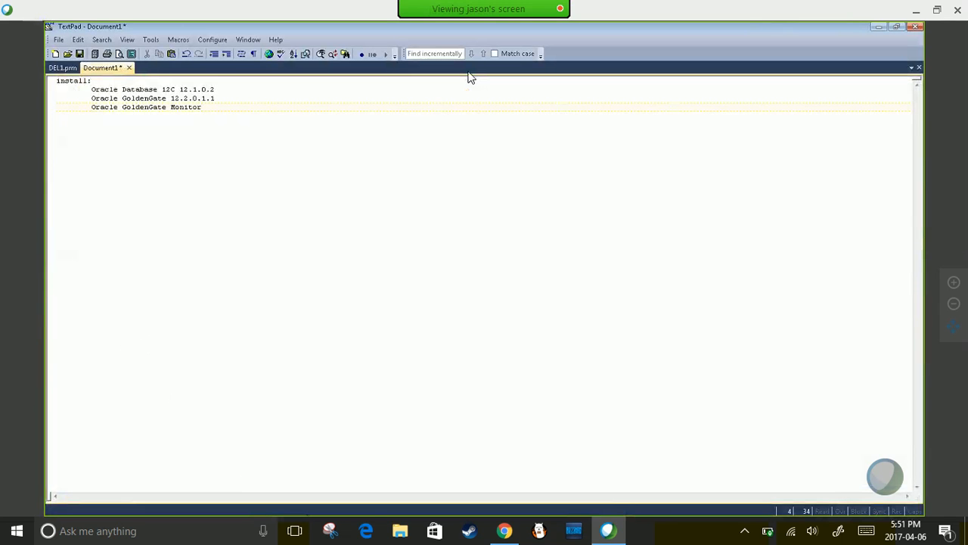
key(alt+Tab)
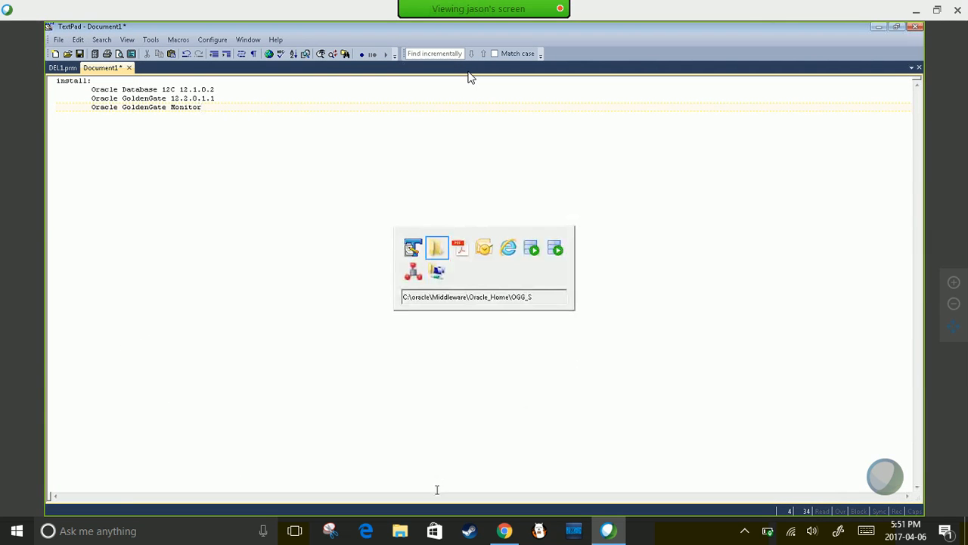
key(super)
click(539, 505)
text(cd)
click(333, 43)
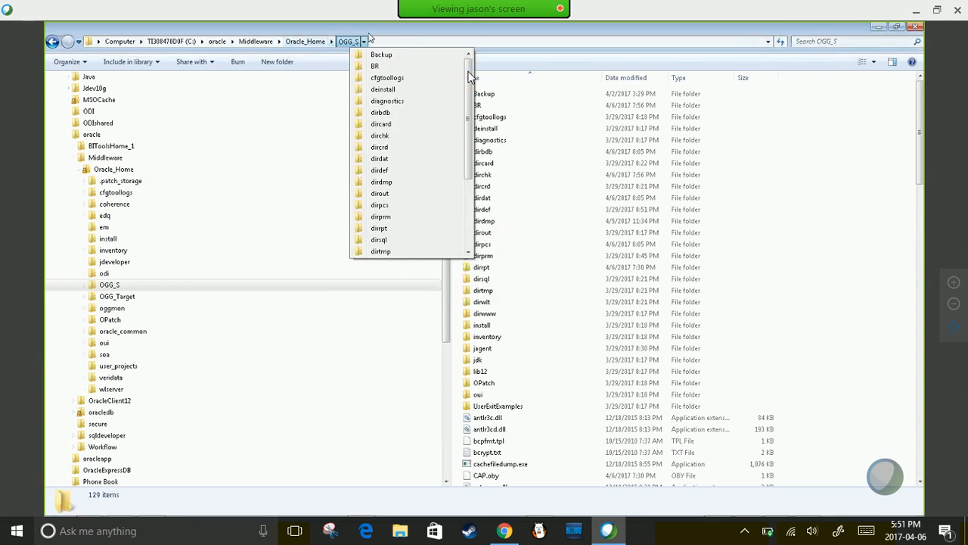
click(380, 40)
key(ctrl+c)
key(alt+Tab)
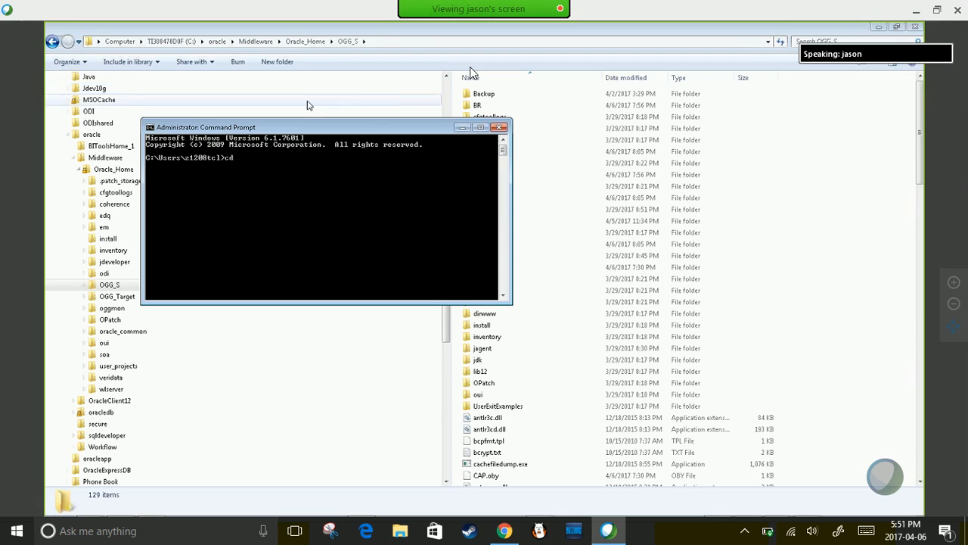
- Change into the OGG_S folder in Command Prompt and list its contents with dir
right_click(288, 165)
click(322, 196)
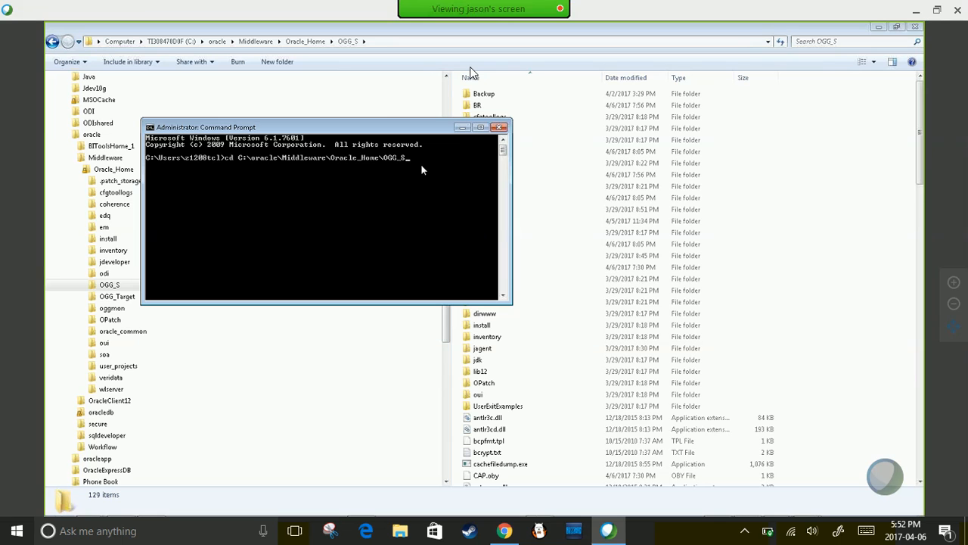
key(Return)
text(dir)
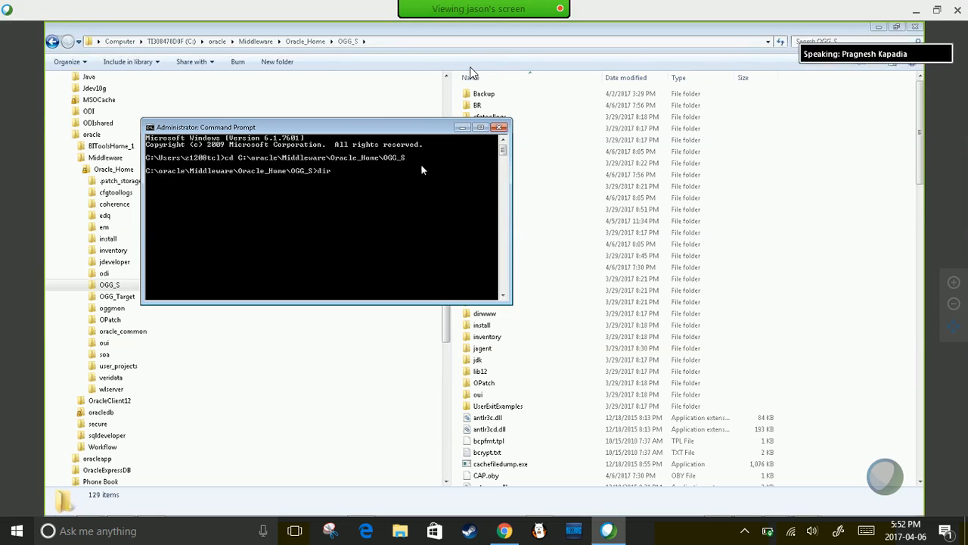
key(Return)
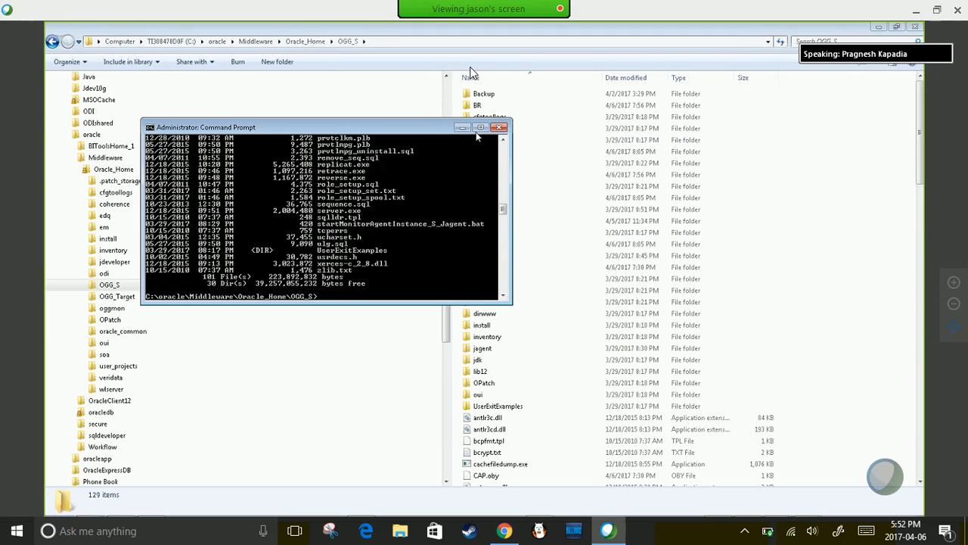
- Look over the dirdef and jagent folders in Explorer, then enter ggsci at the prompt
drag(418, 127, 309, 145)
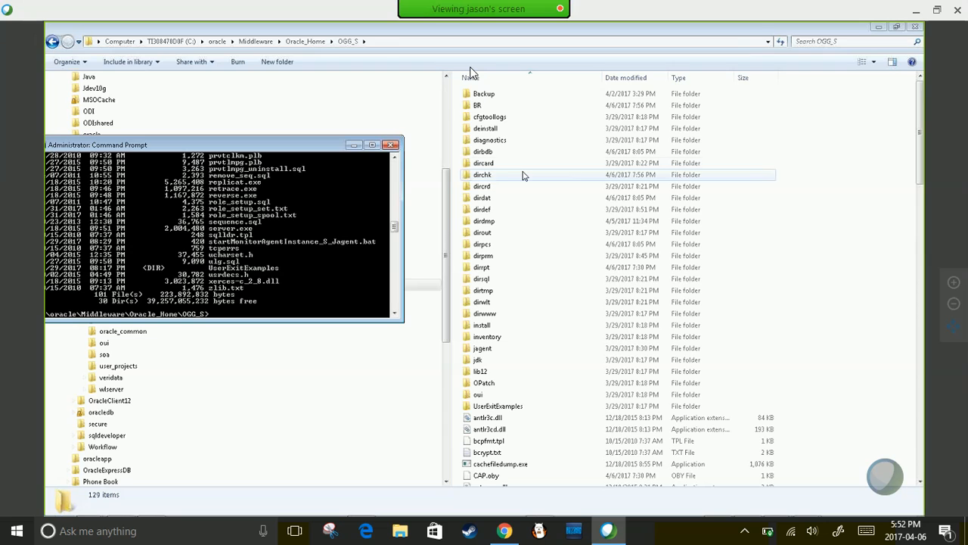
click(546, 214)
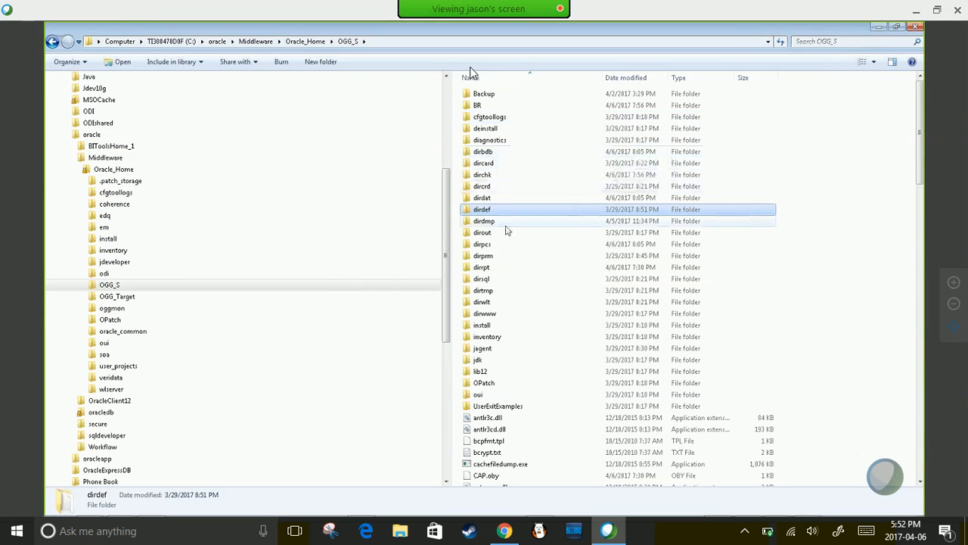
scroll(528, 289, down, 3)
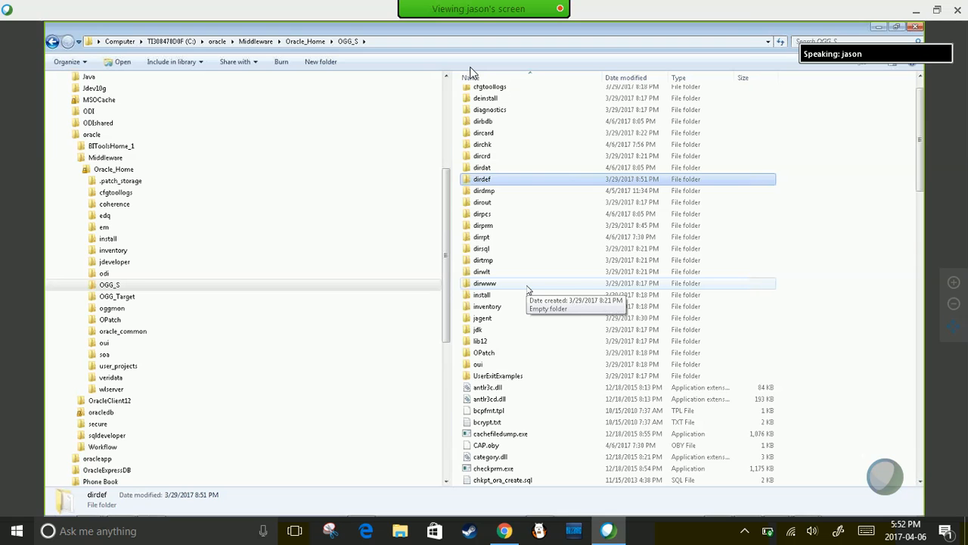
click(468, 250)
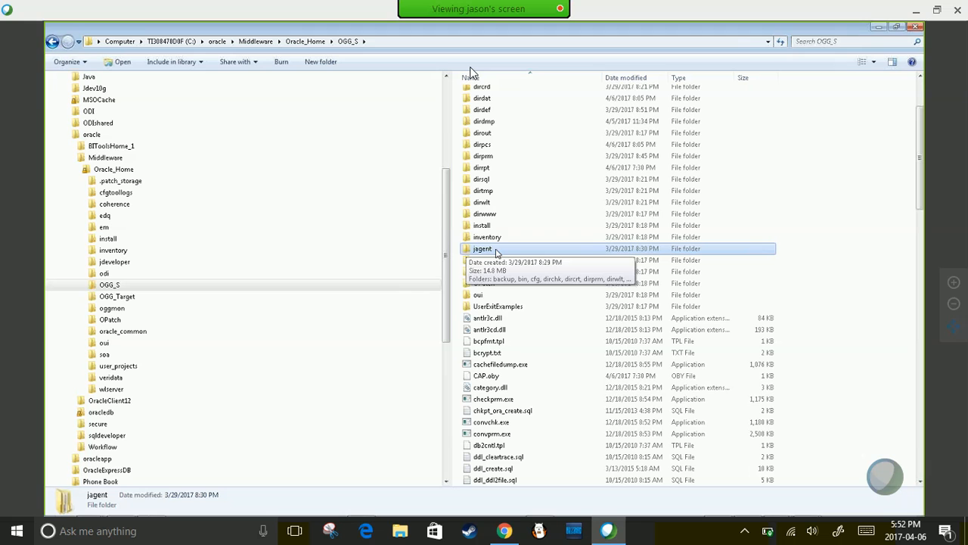
key(alt+Tab)
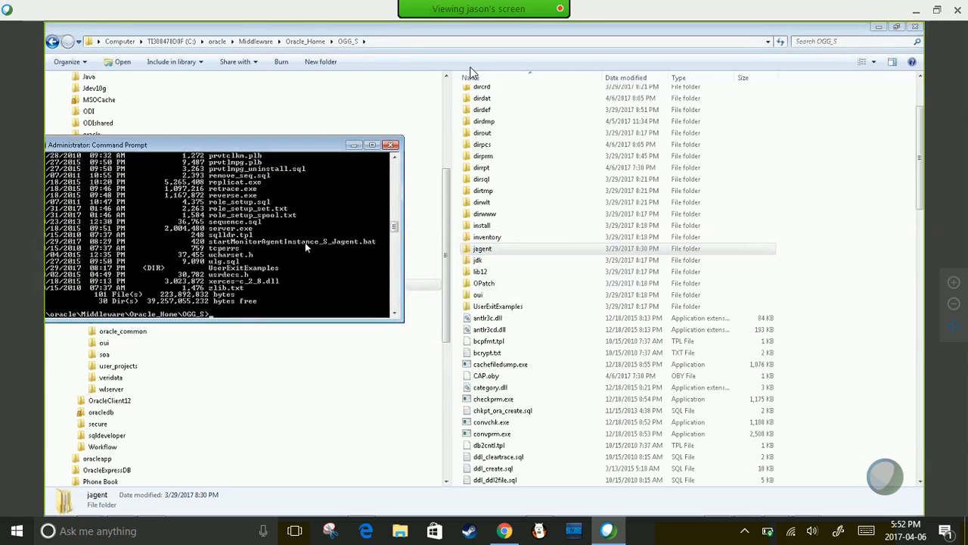
text(gg)
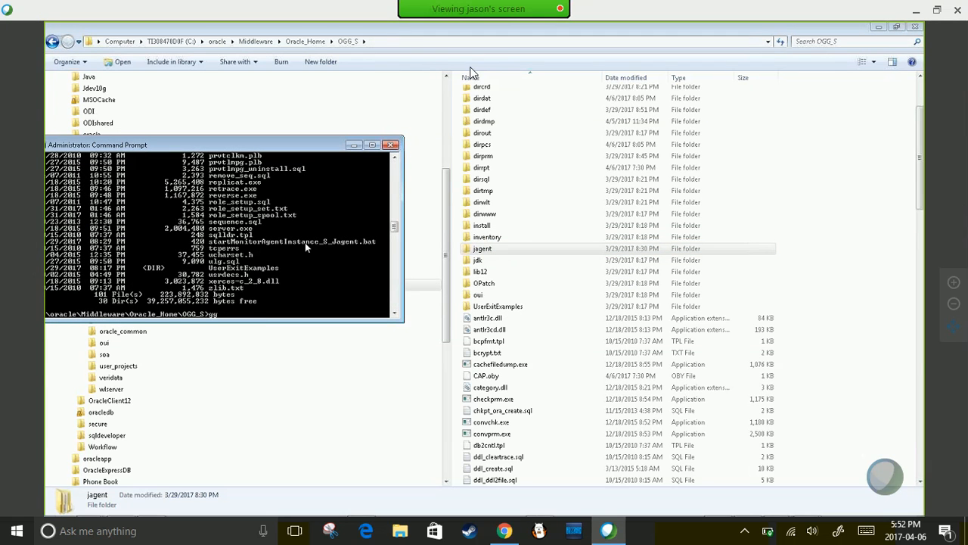
text(sci)
- Launch GGSCI and run info all, confirming MANAGER and JAGENT are STOPPED
key(Return)
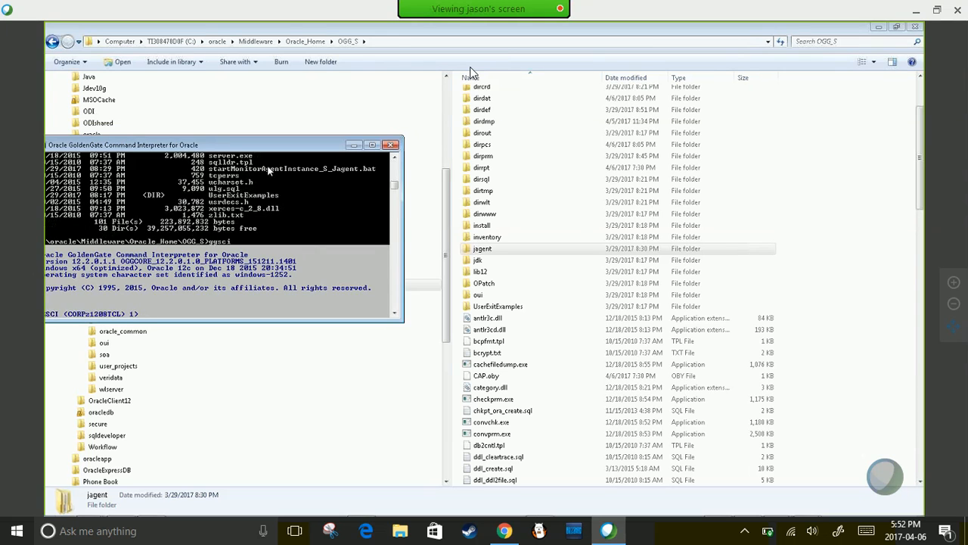
drag(193, 149, 373, 141)
text(info all)
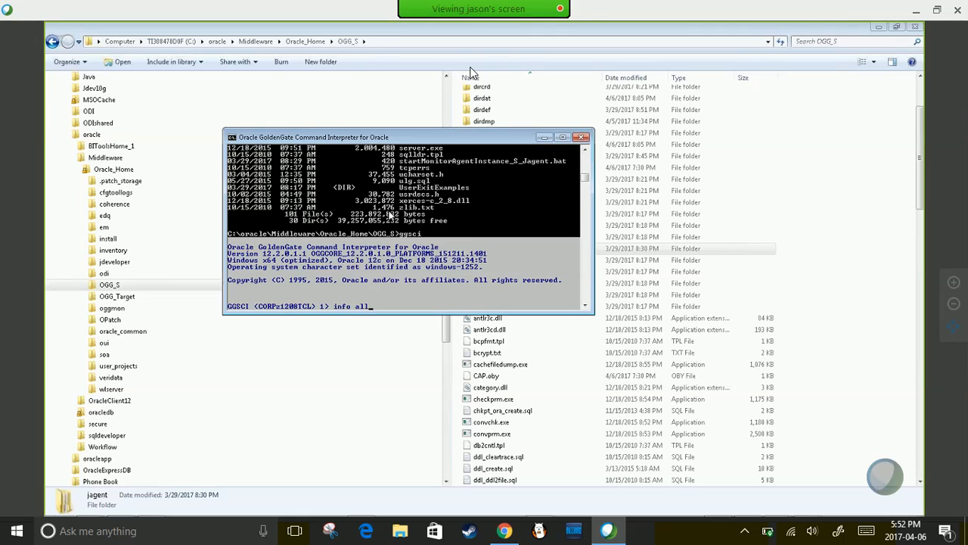
key(Return)
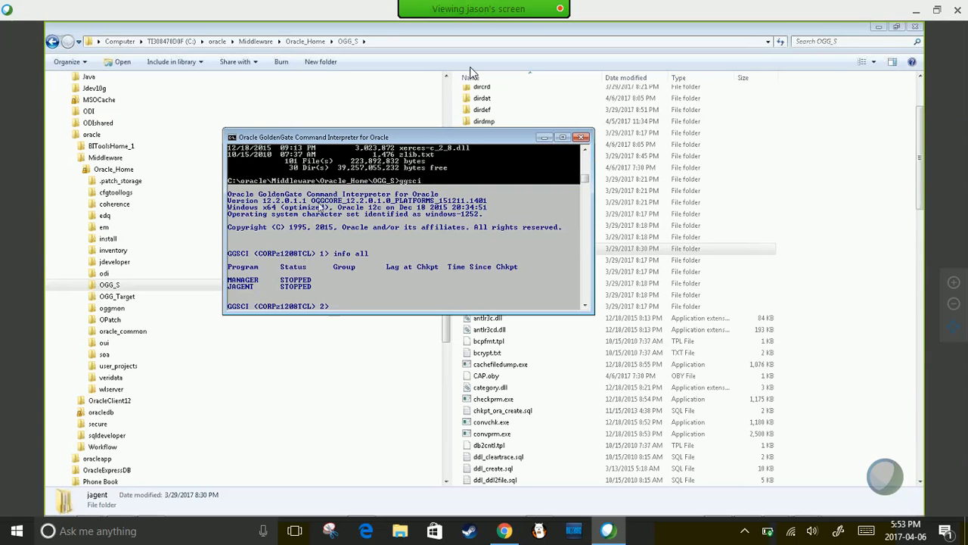
drag(336, 137, 185, 138)
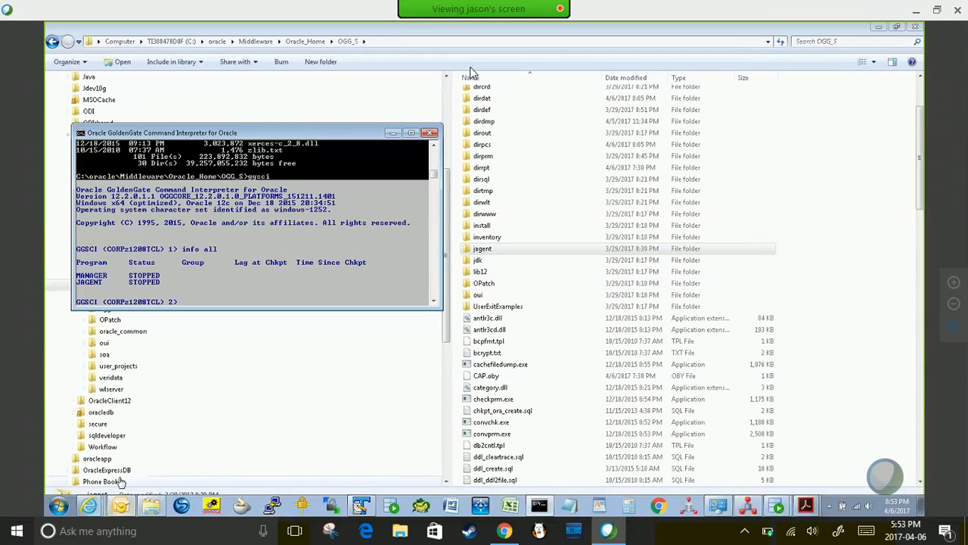
right_click(88, 506)
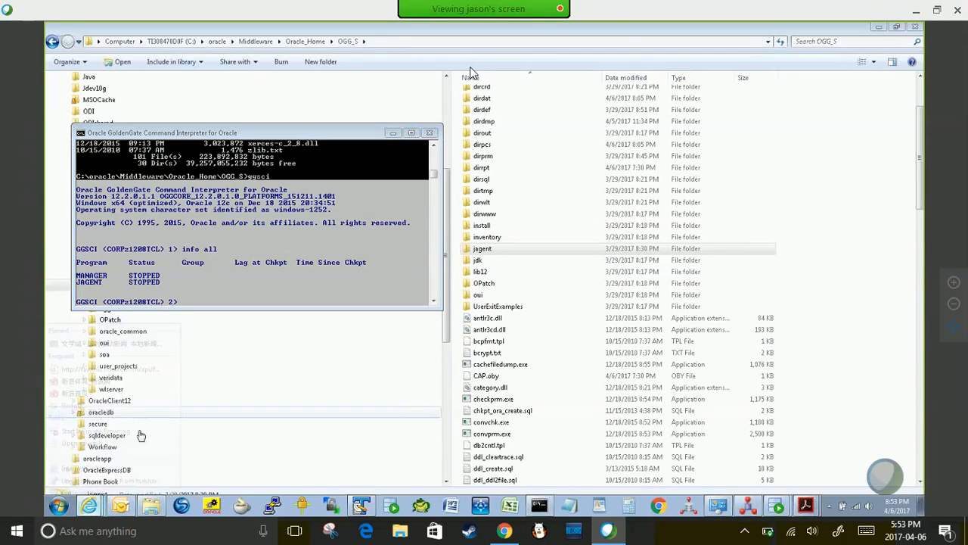
click(94, 460)
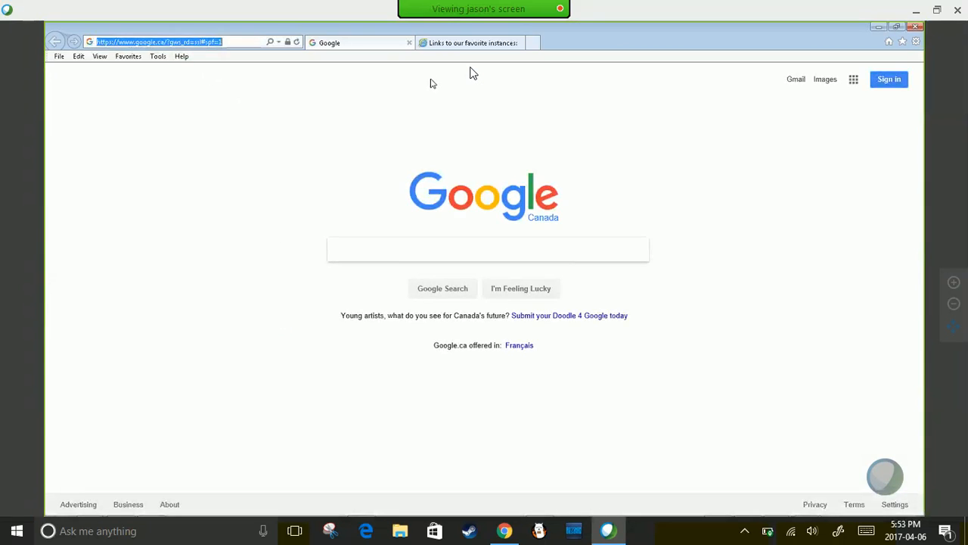
text(www.oracle.com)
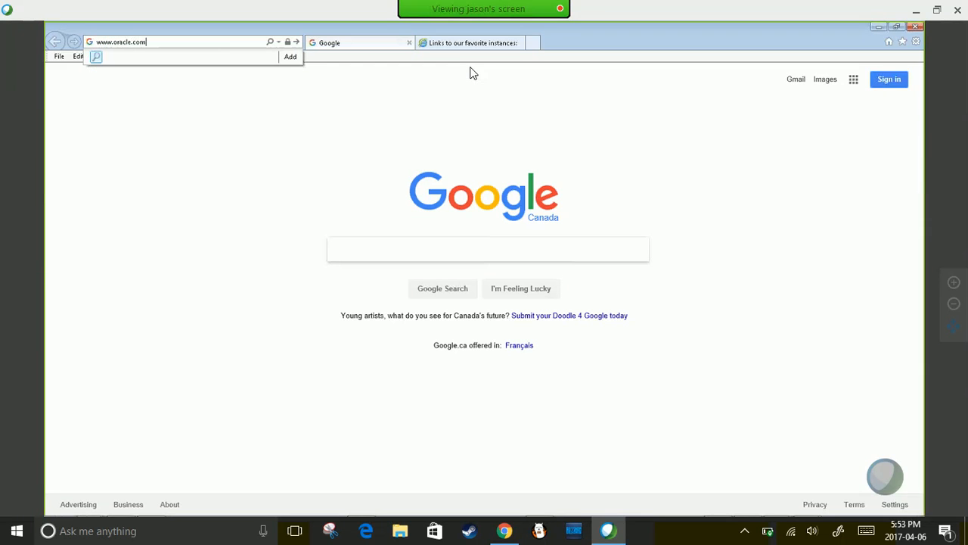
key(Return)
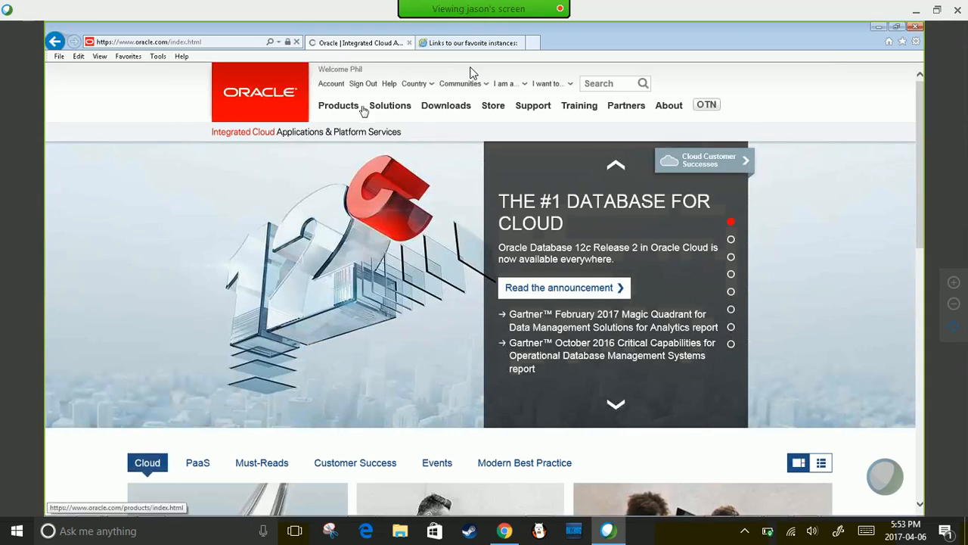
- Browse the Fusion Middleware downloads, then reach the Oracle Software Downloads index
mouse_move(443, 105)
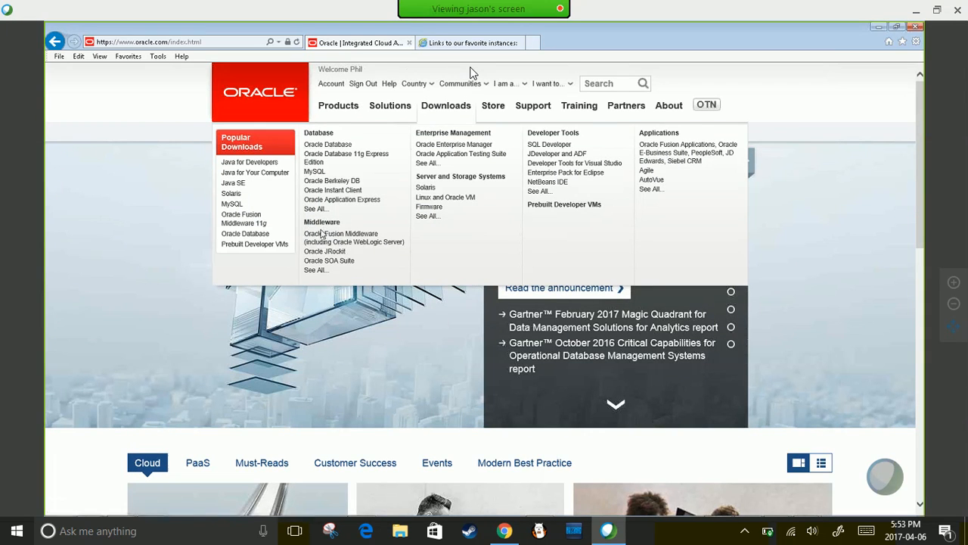
click(370, 237)
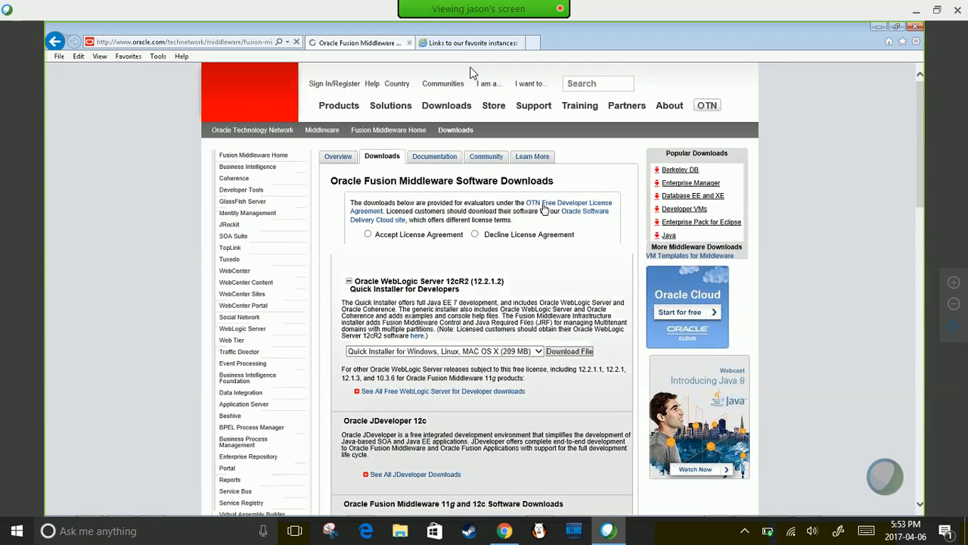
scroll(544, 210, down, 1)
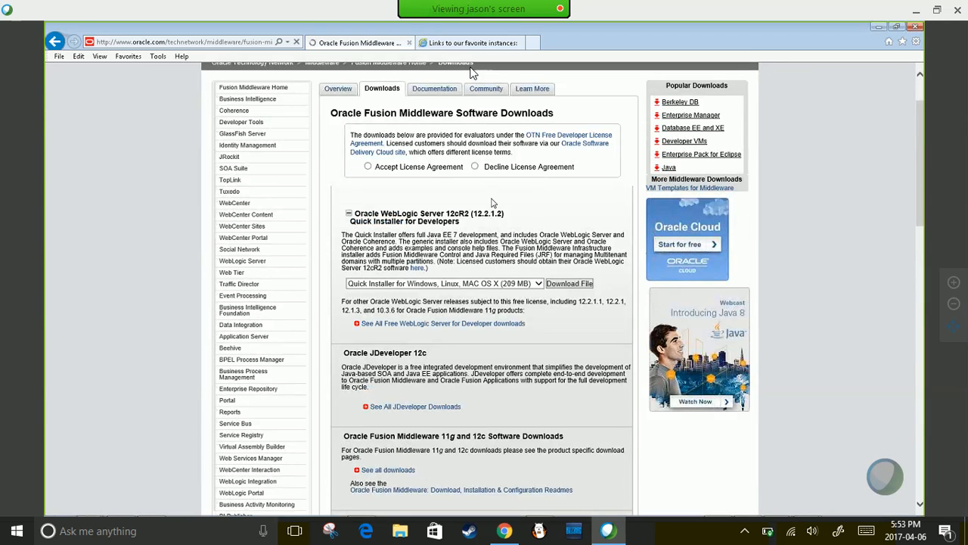
scroll(491, 202, down, 5)
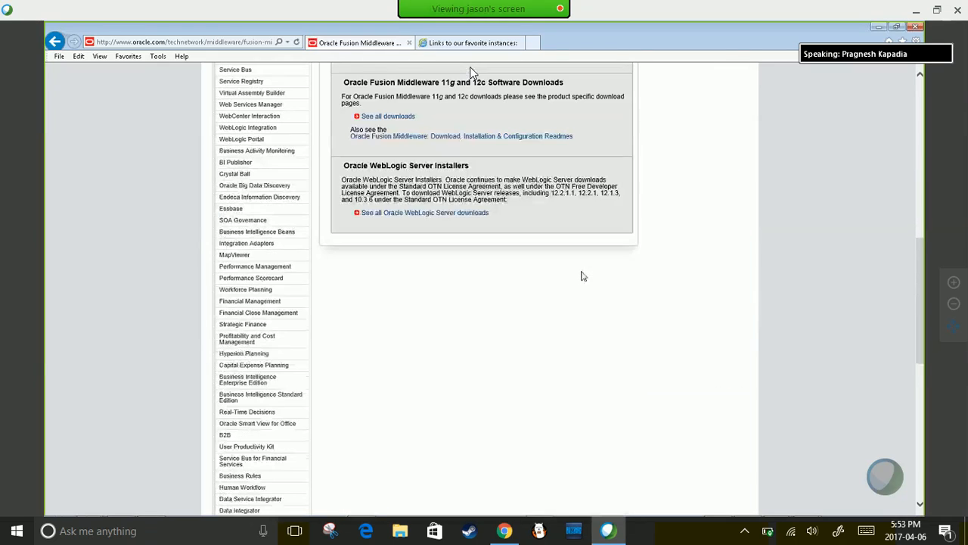
scroll(579, 274, up, 3)
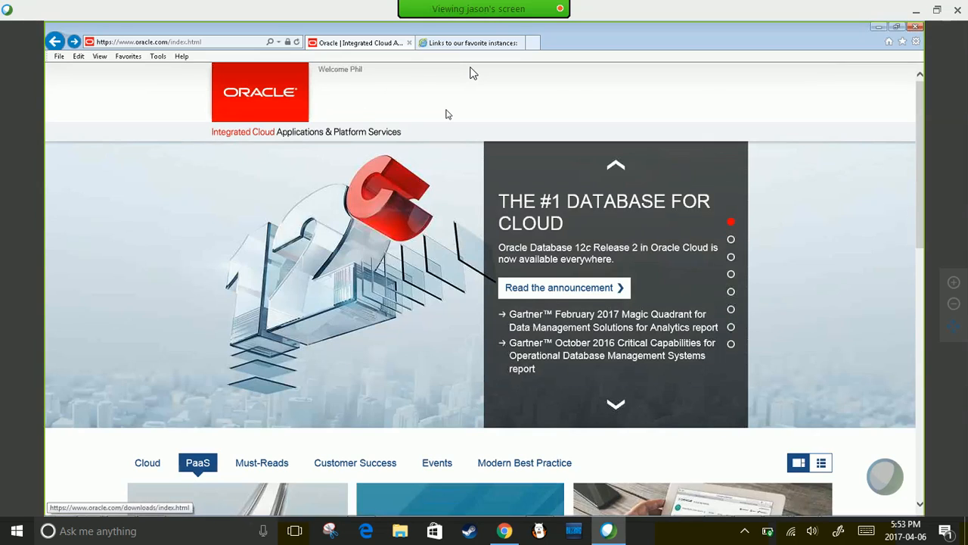
mouse_move(447, 114)
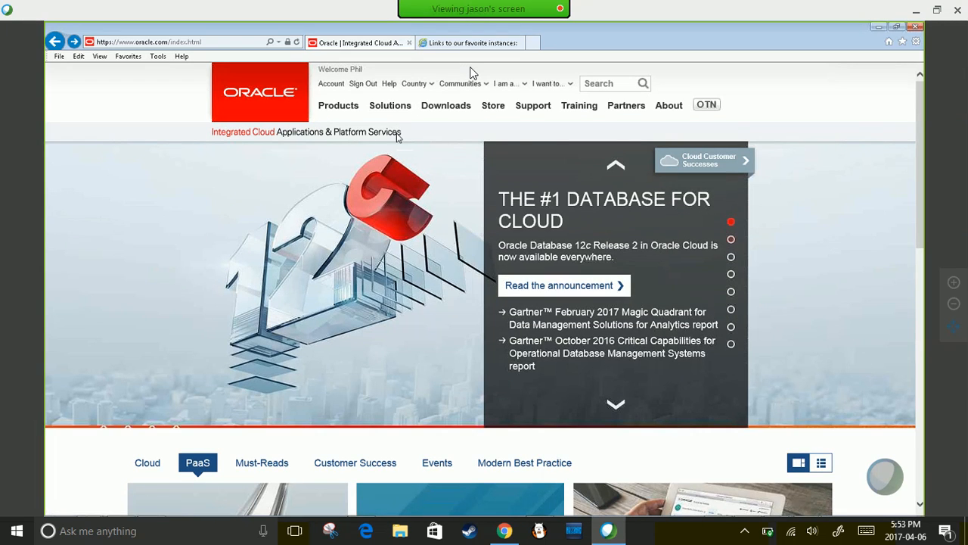
click(444, 106)
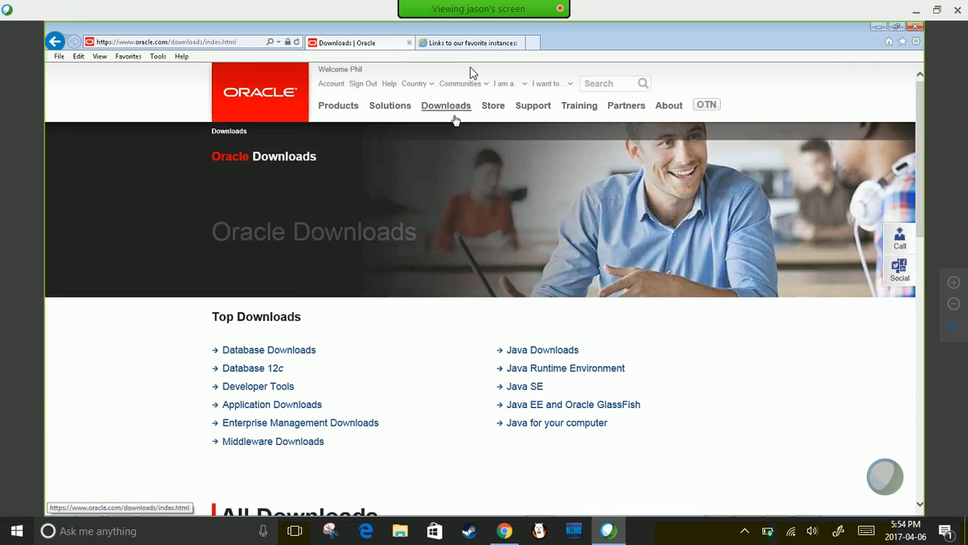
mouse_move(456, 115)
click(325, 224)
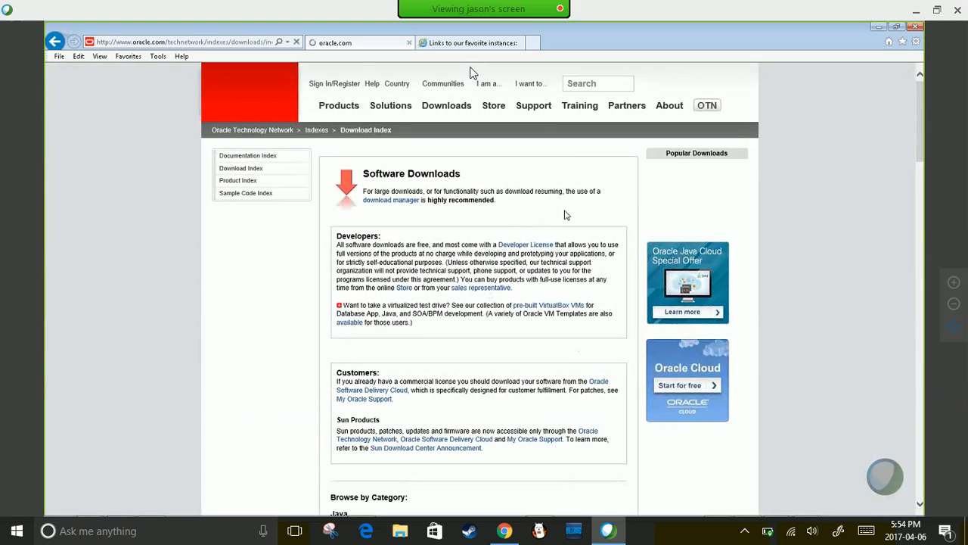
- Find and highlight the GoldenGate Monitor 12.2.1.2.0 download on the GoldenGate Downloads page
scroll(566, 216, down, 4)
click(376, 222)
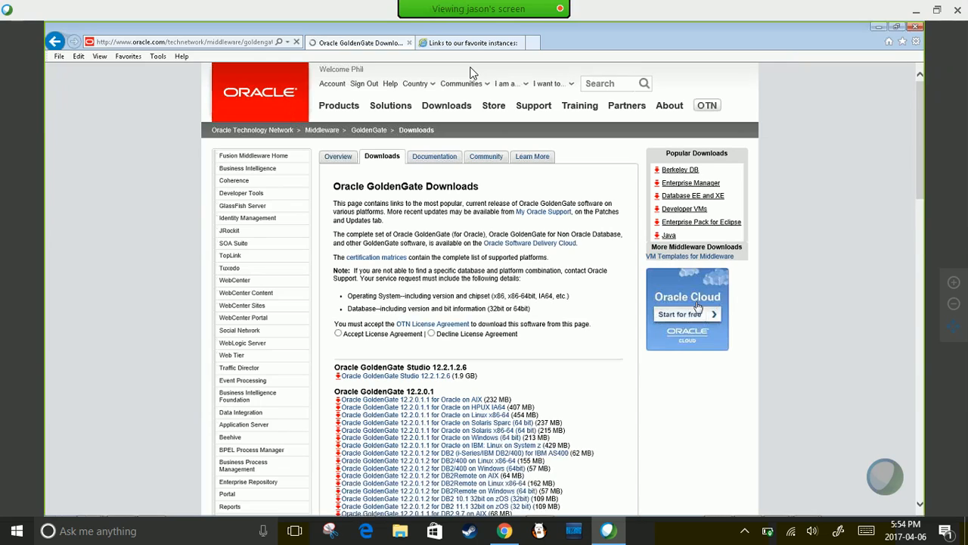
scroll(470, 72, down, 6)
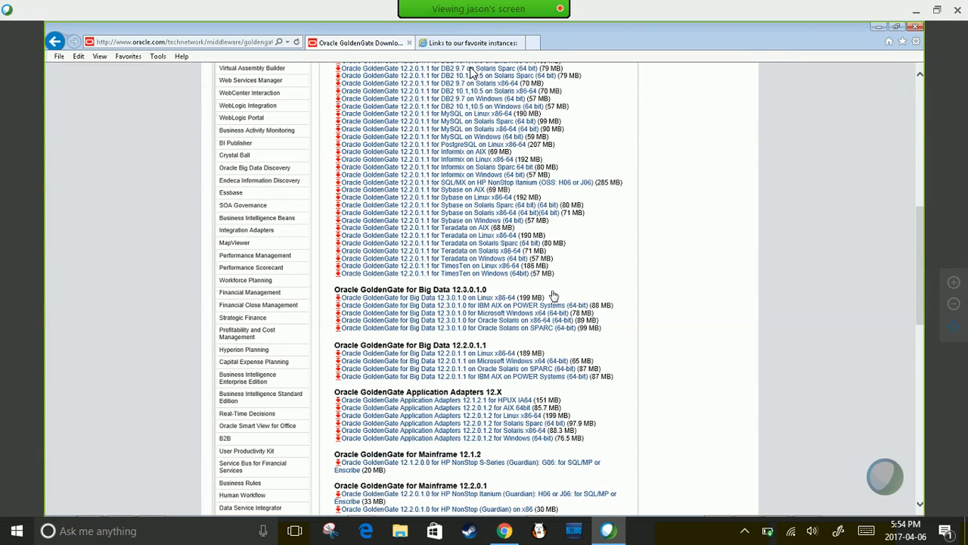
scroll(554, 295, down, 2)
scroll(375, 268, up, 1)
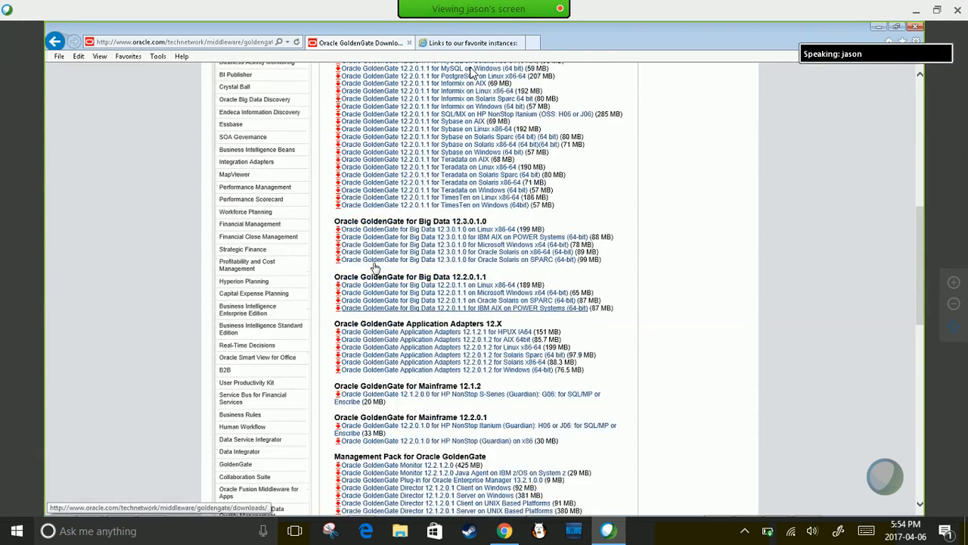
scroll(375, 268, up, 5)
drag(334, 256, 441, 269)
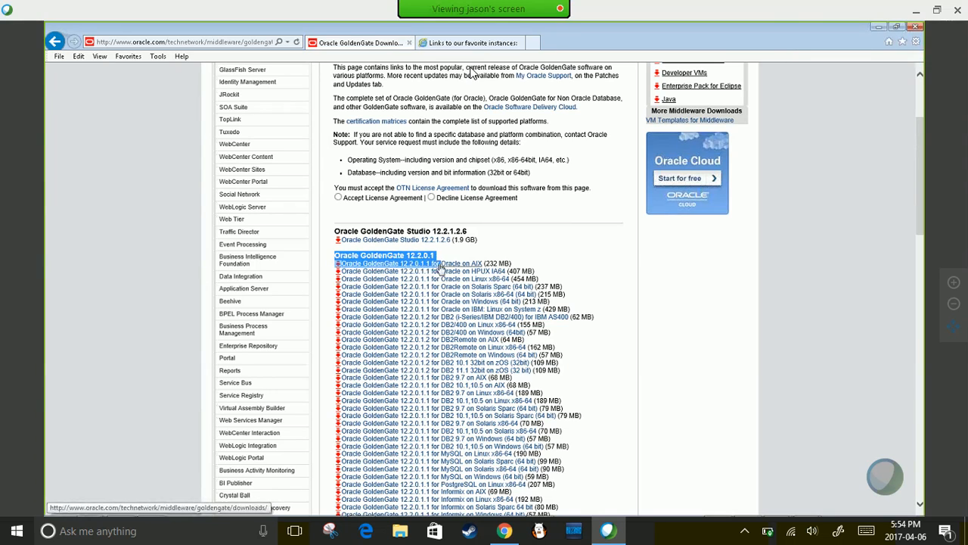
scroll(633, 313, down, 5)
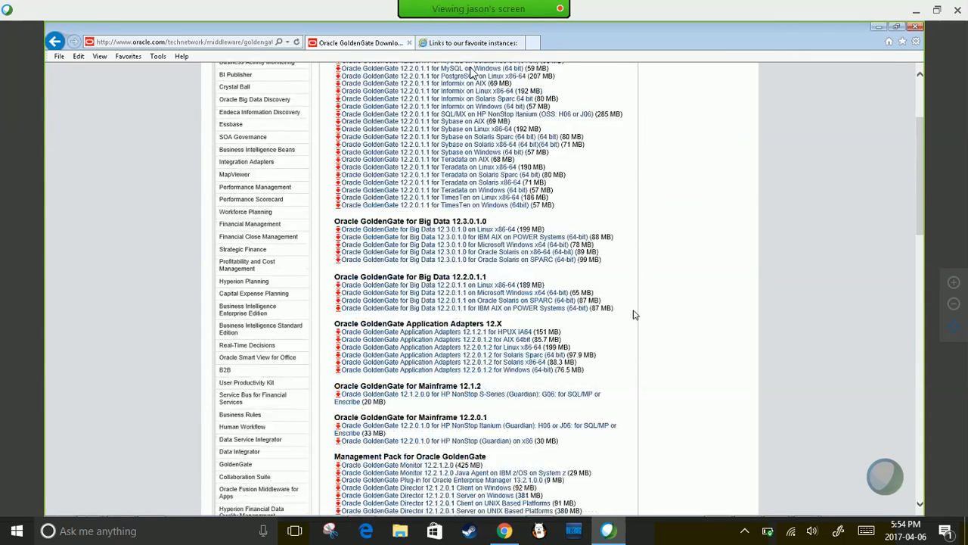
scroll(635, 315, down, 2)
scroll(635, 315, down, 1)
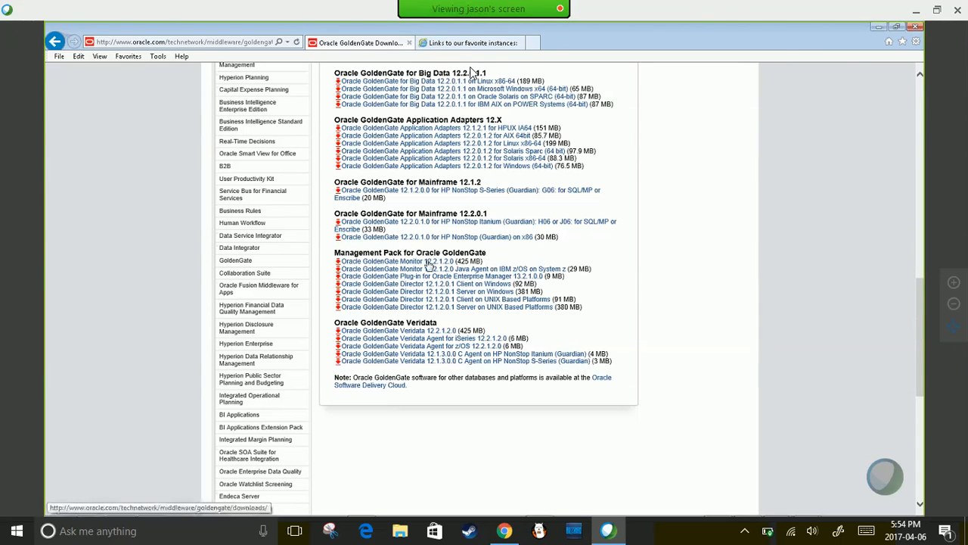
drag(485, 262, 335, 262)
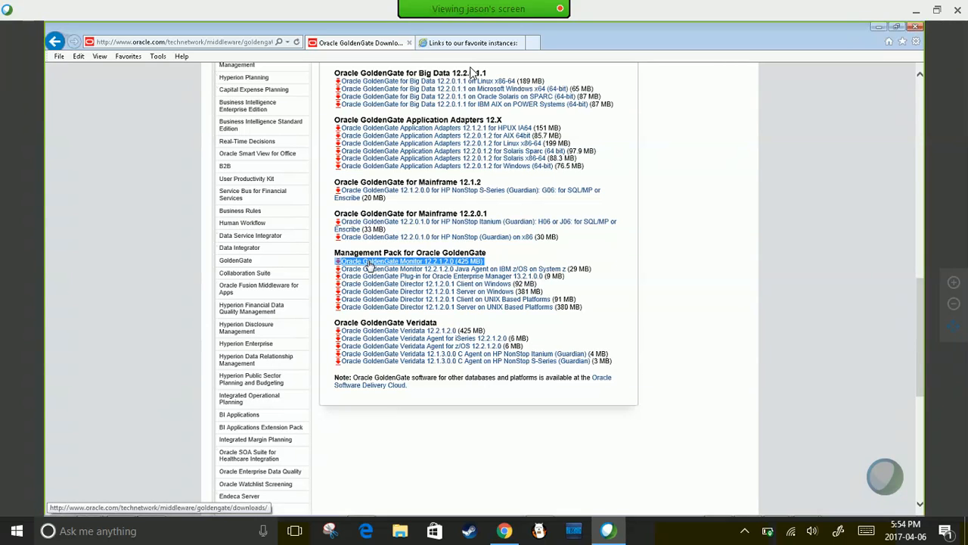
key(alt+Tab)
key(alt+Tab)
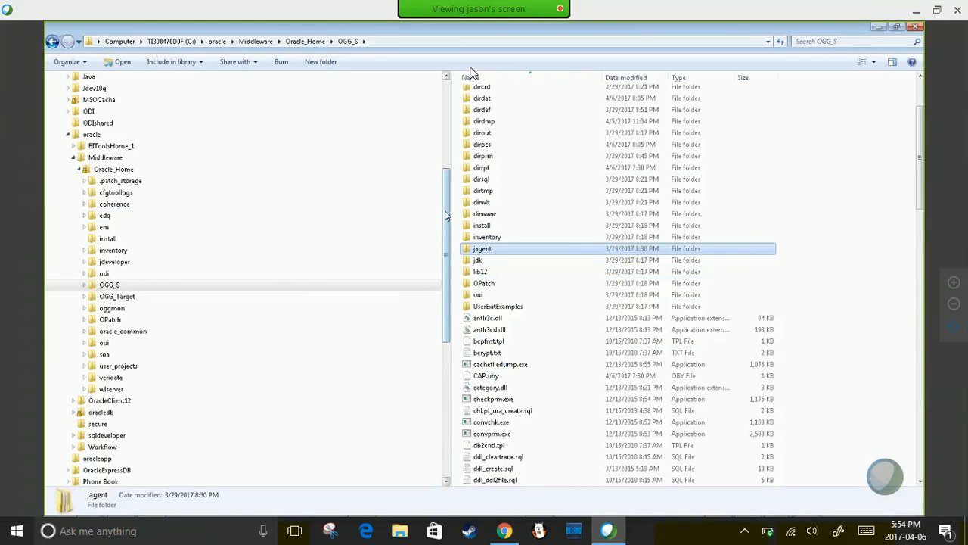
- Go to Oracle_Home\oggmon\ogg_agent in Explorer and select its address-bar path
scroll(447, 216, up, 3)
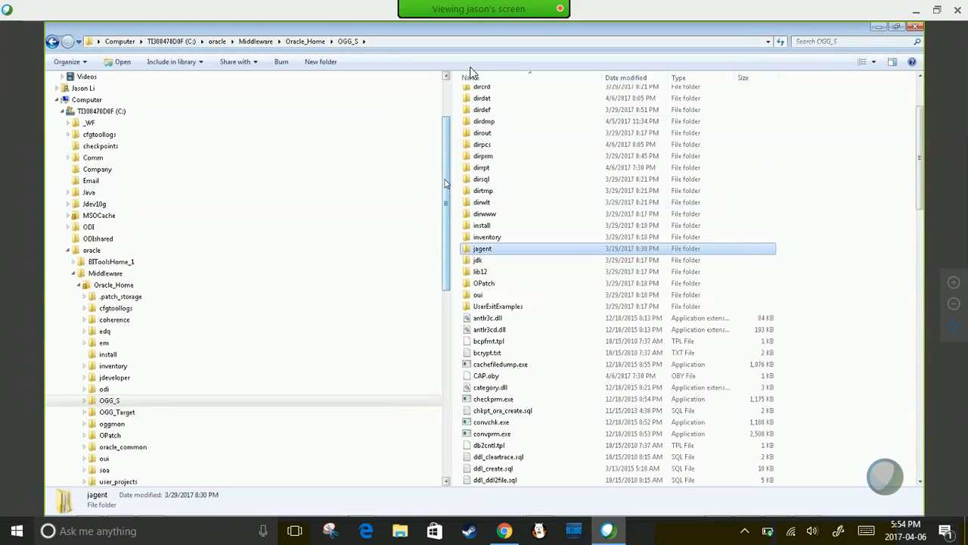
drag(445, 184, 447, 179)
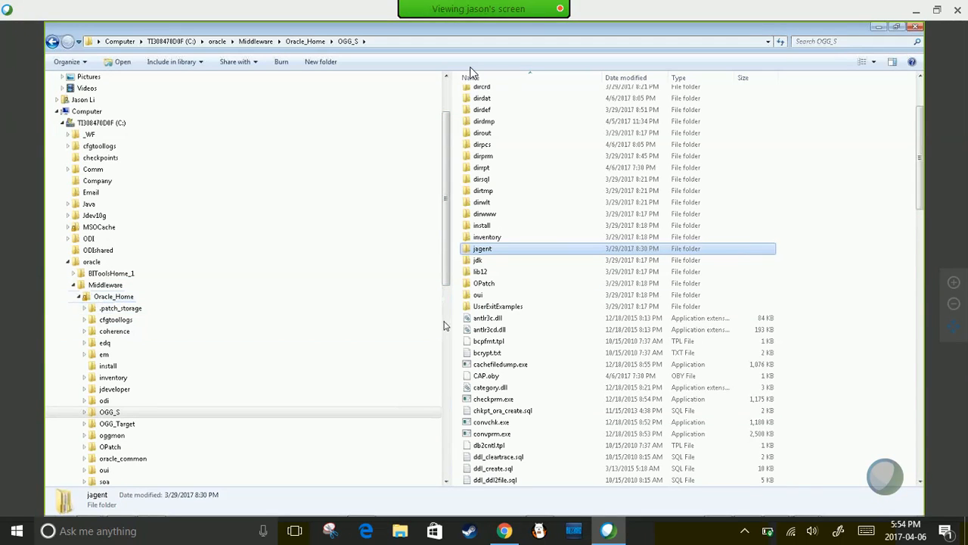
click(119, 437)
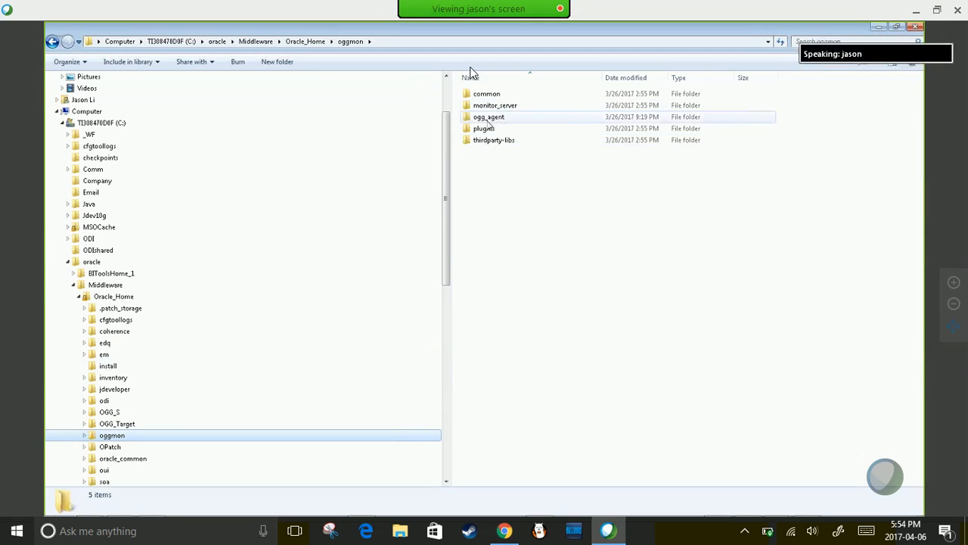
double_click(489, 118)
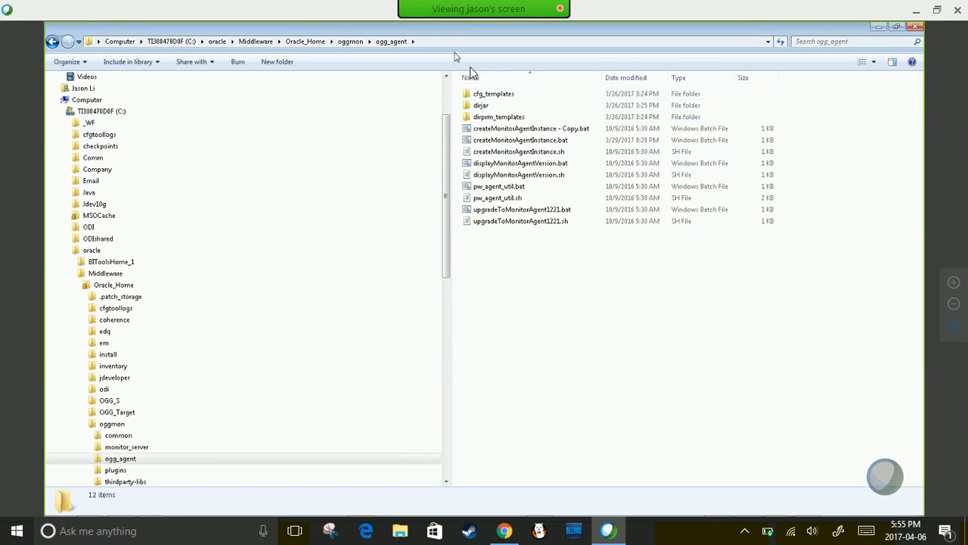
click(445, 43)
key(ctrl+c)
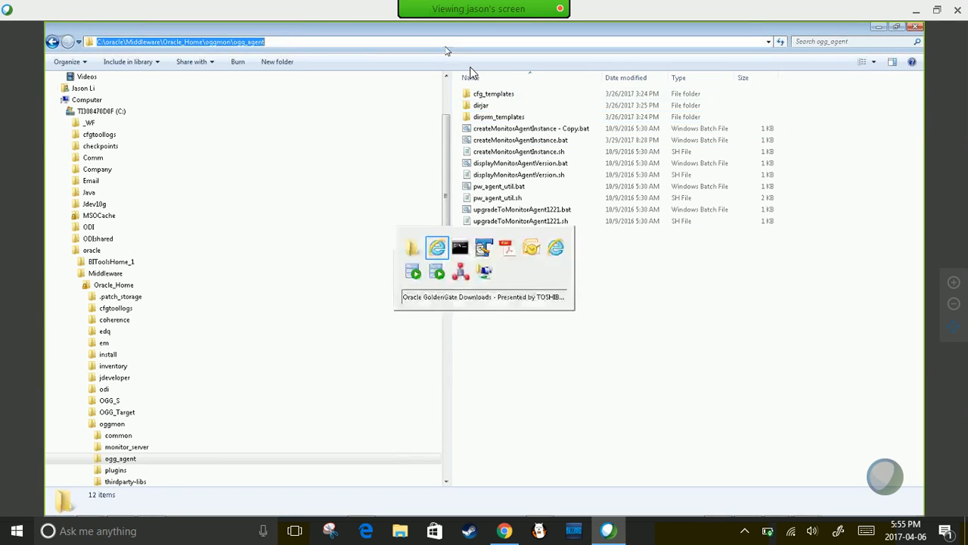
- Exit GGSCI, change into the ogg_agent folder, and list its files
key(alt+Tab)
key(alt+Tab)
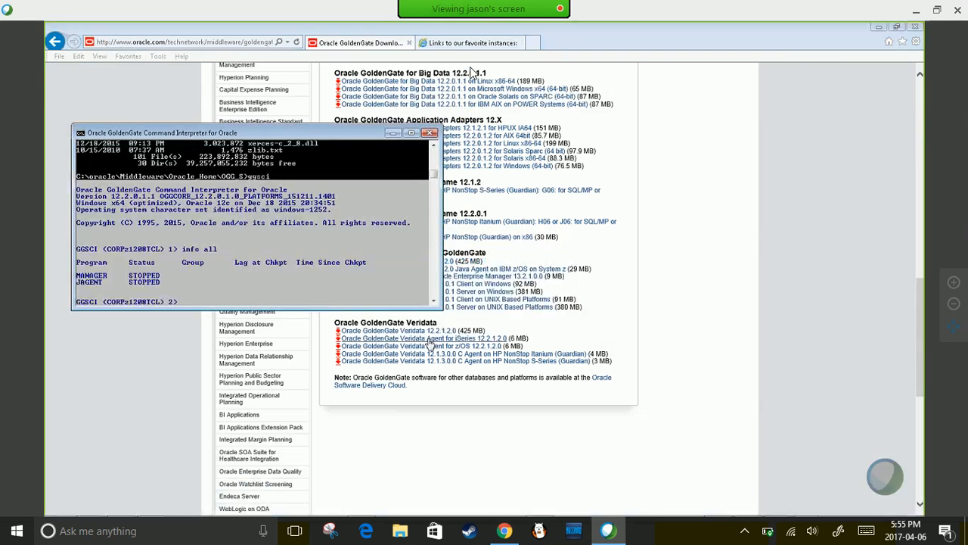
text(cd )
text(xoit)
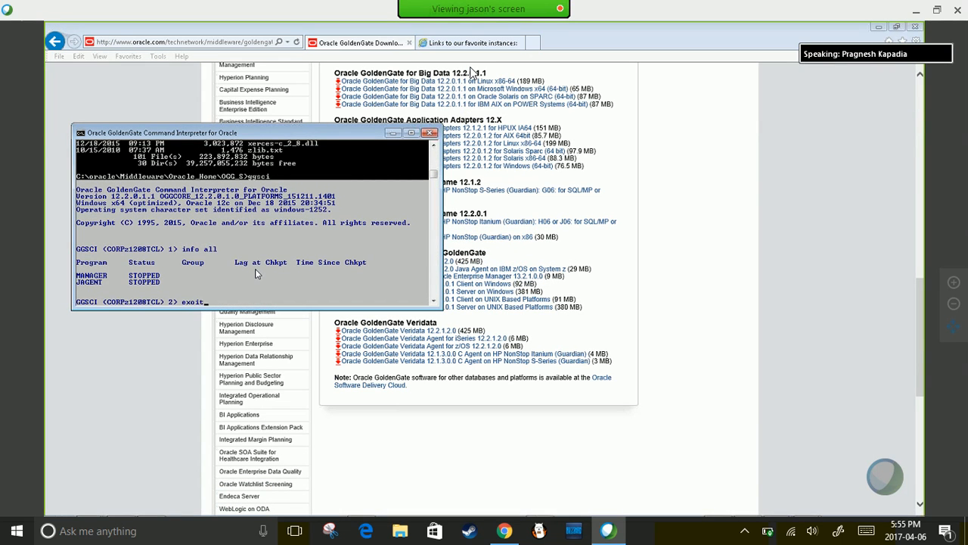
text(o)
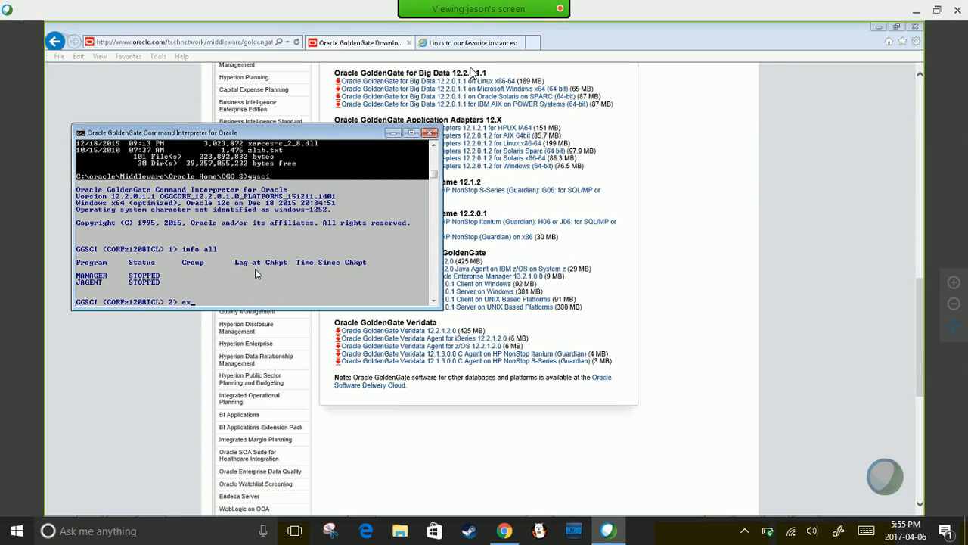
key(Return)
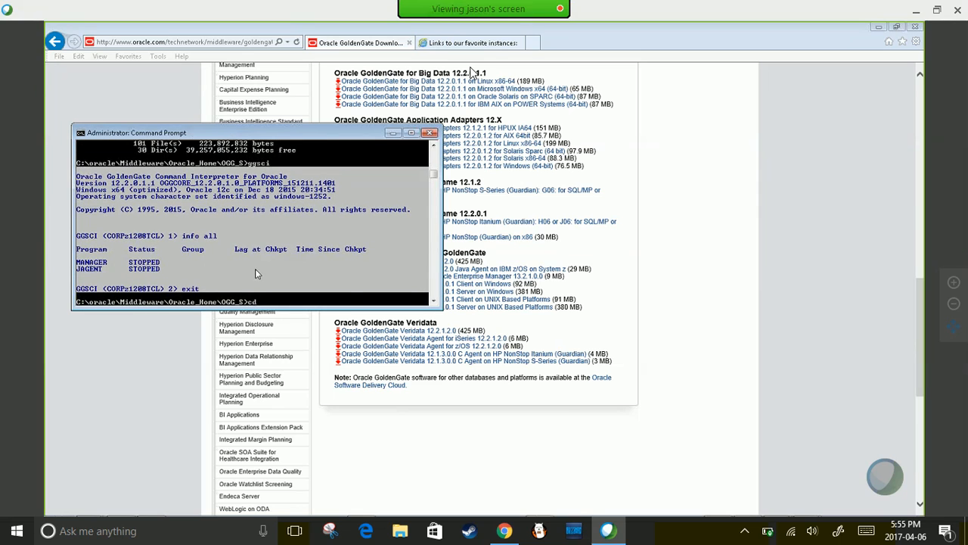
right_click(256, 274)
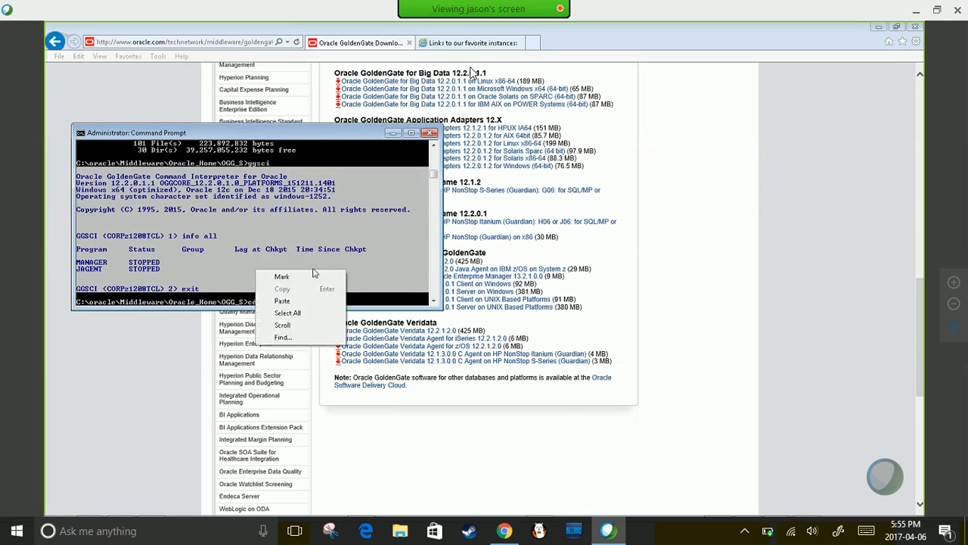
text(cd)
click(282, 301)
key(Return)
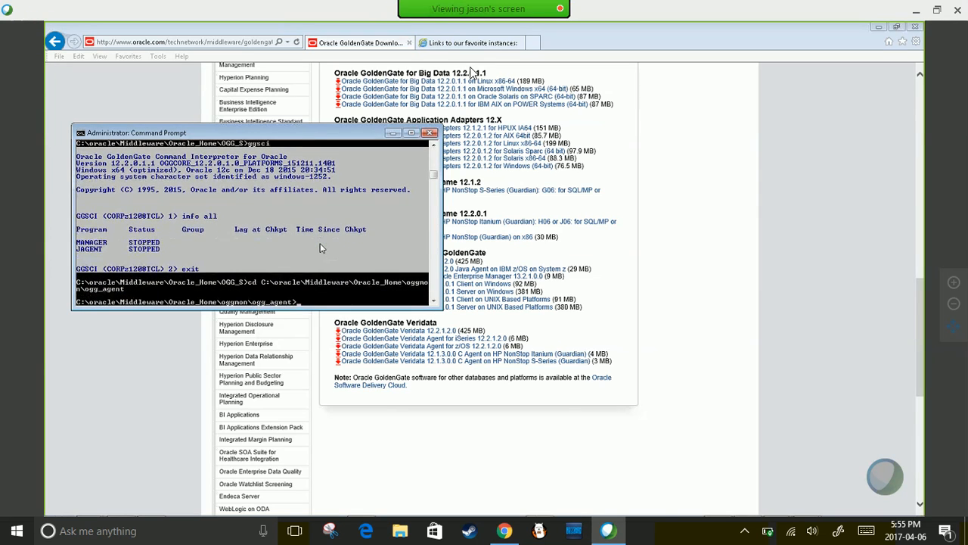
text(dir)
key(Return)
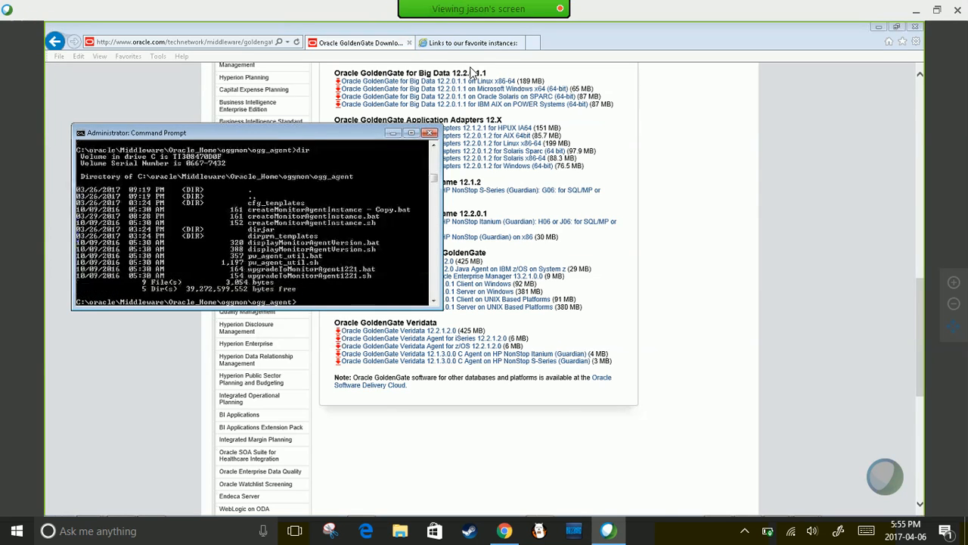
- Copy the createMonitorAgentInstance.bat name from the listing and run it
right_click(308, 214)
click(325, 220)
drag(250, 217, 382, 222)
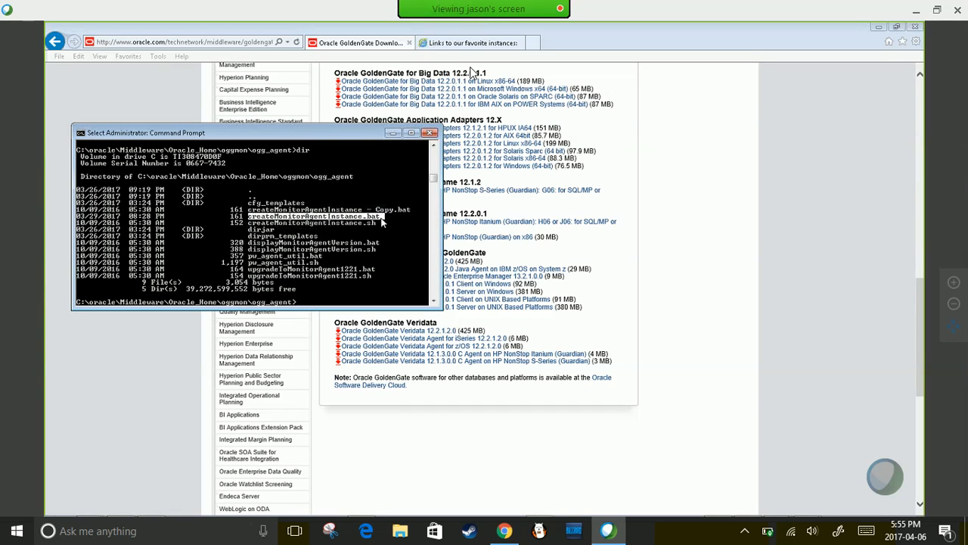
click(81, 135)
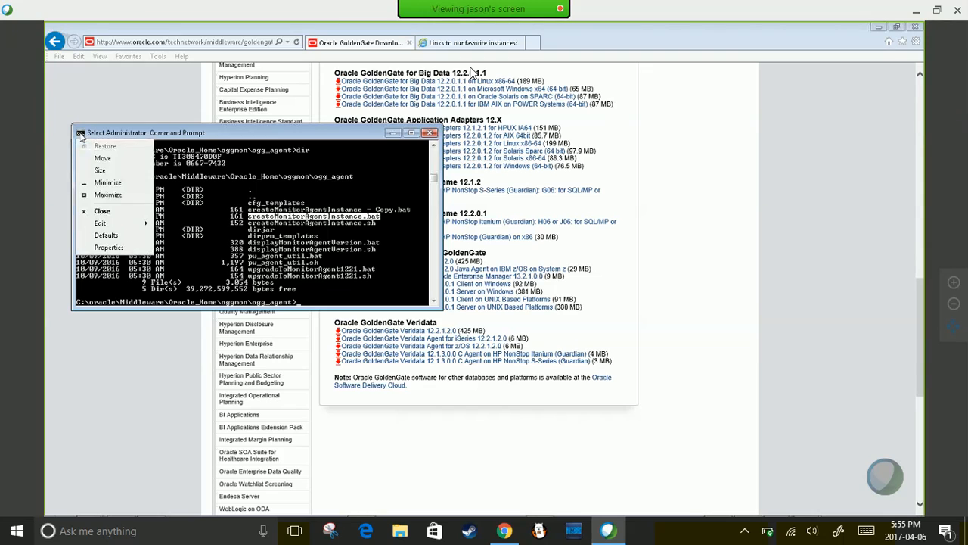
mouse_move(111, 224)
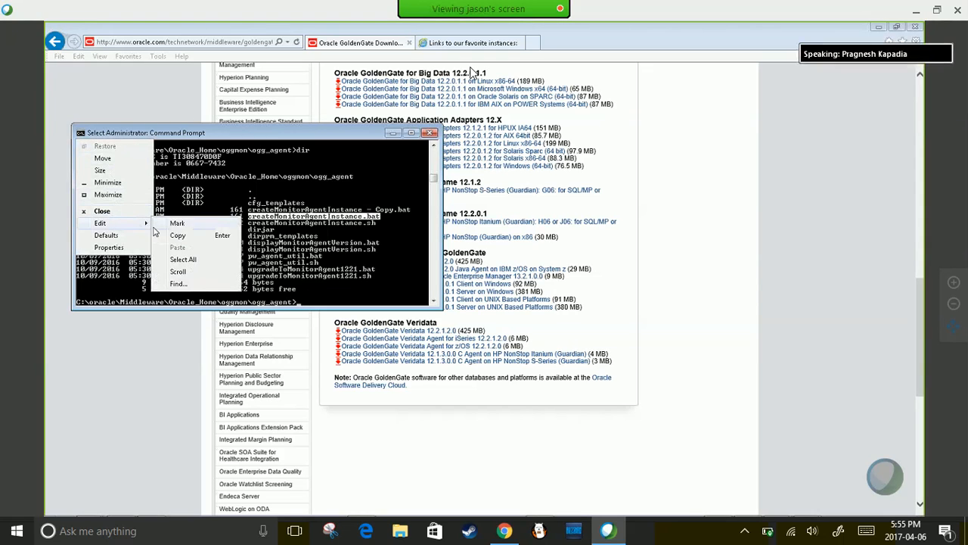
click(177, 235)
right_click(329, 286)
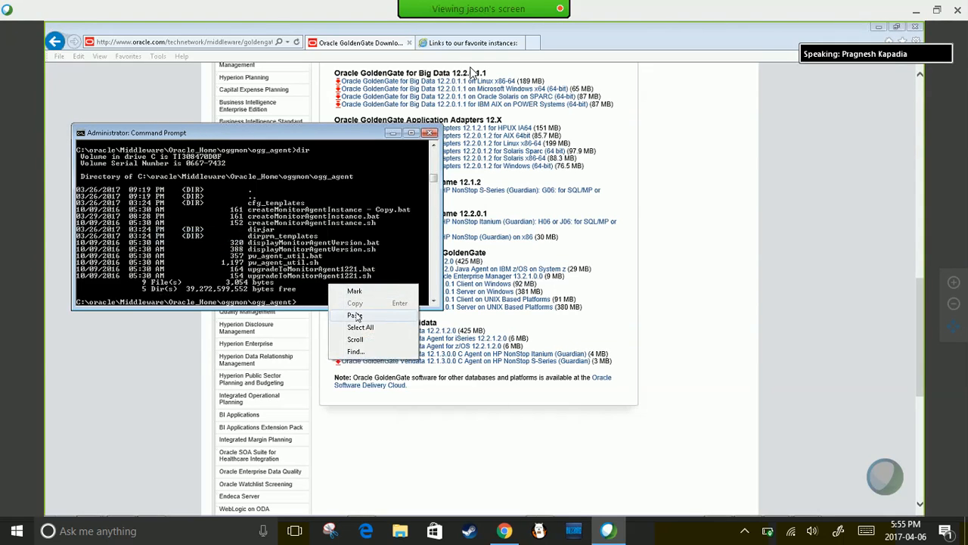
click(355, 315)
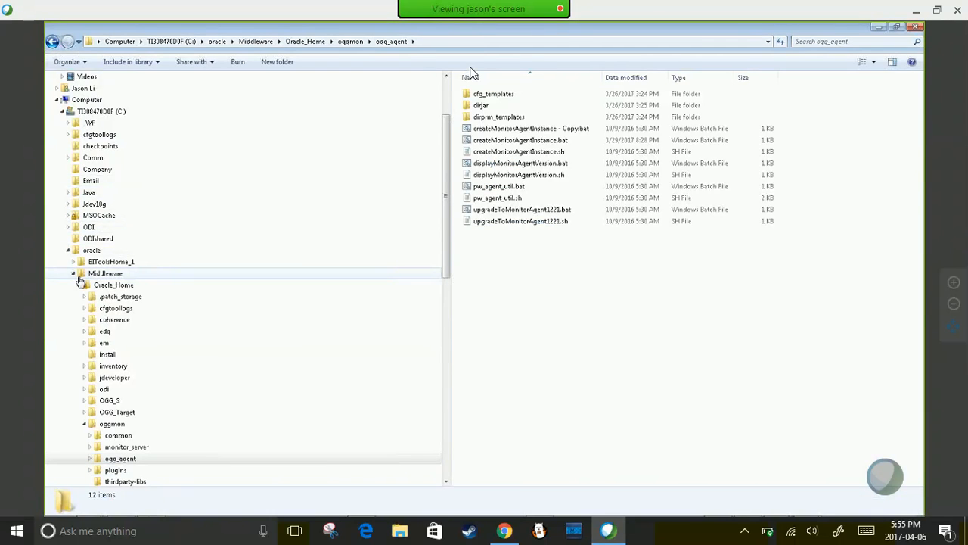
- Move from OGG_S to the OGG_Target folder, select its path, and pick the Jagent folder
click(110, 402)
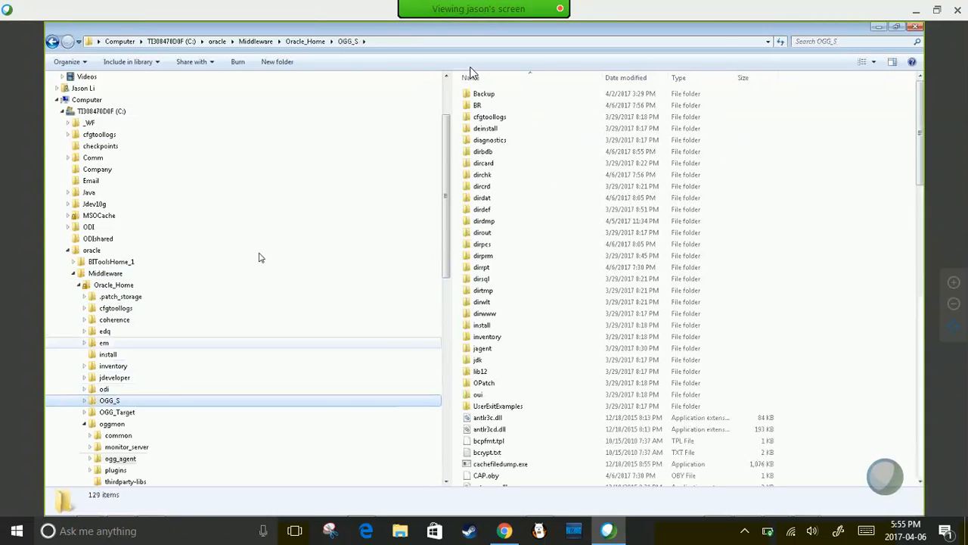
click(382, 43)
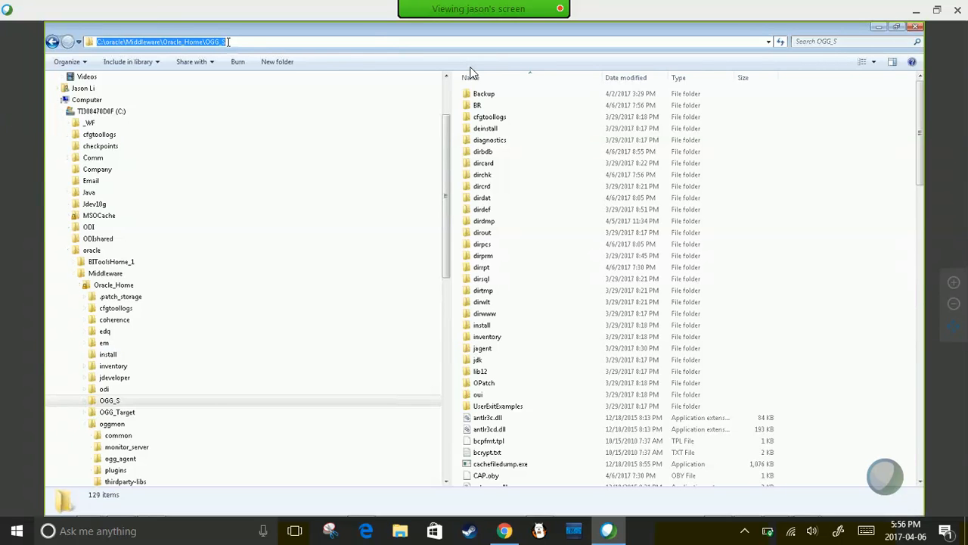
click(117, 411)
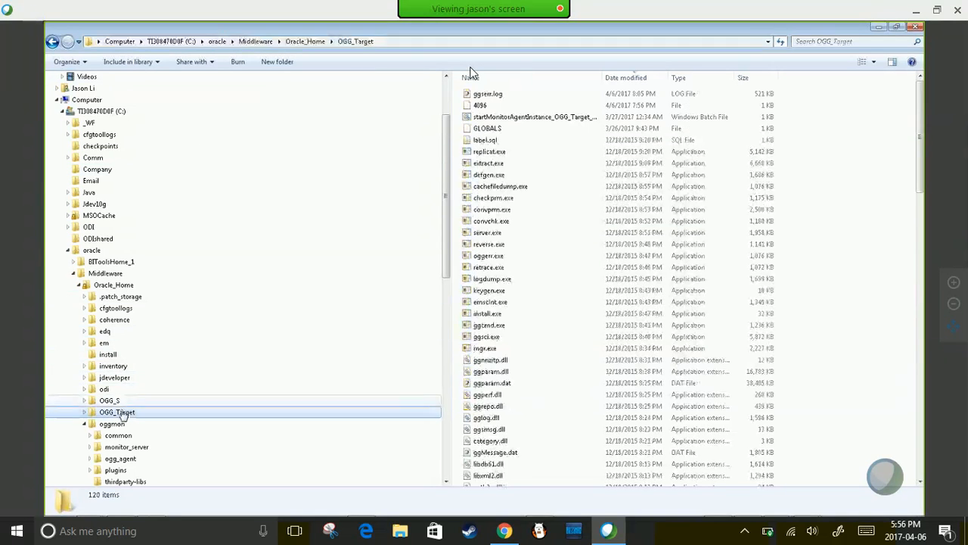
click(385, 40)
drag(336, 40, 92, 48)
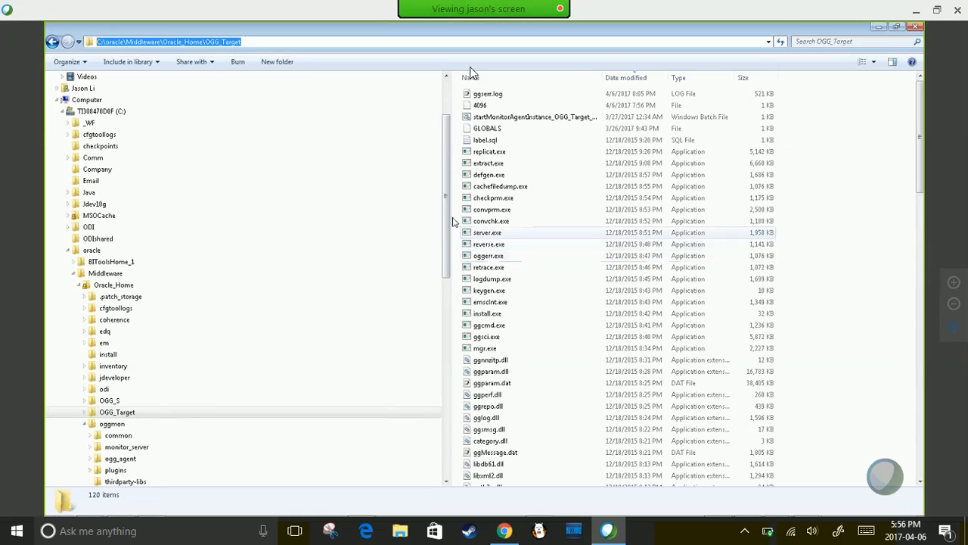
scroll(446, 223, down, 3)
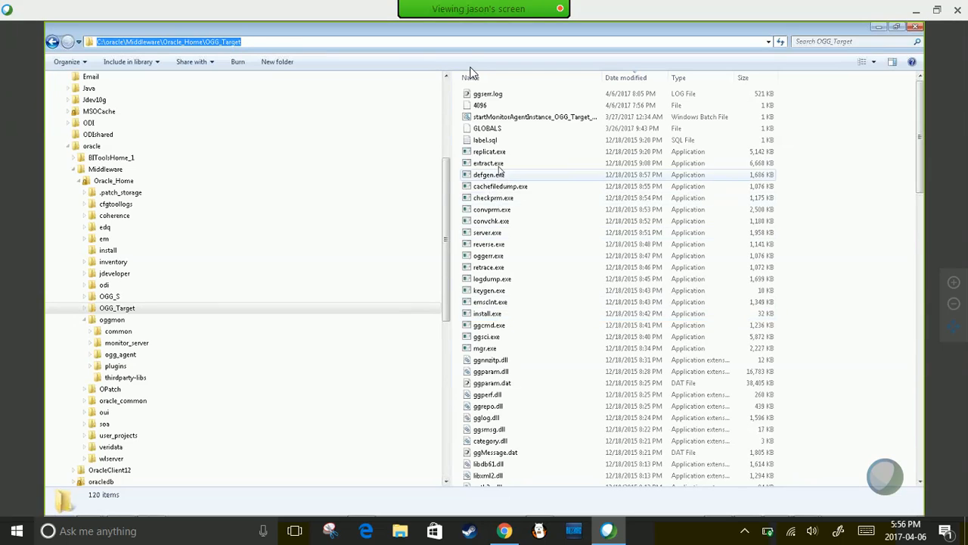
scroll(921, 184, down, 20)
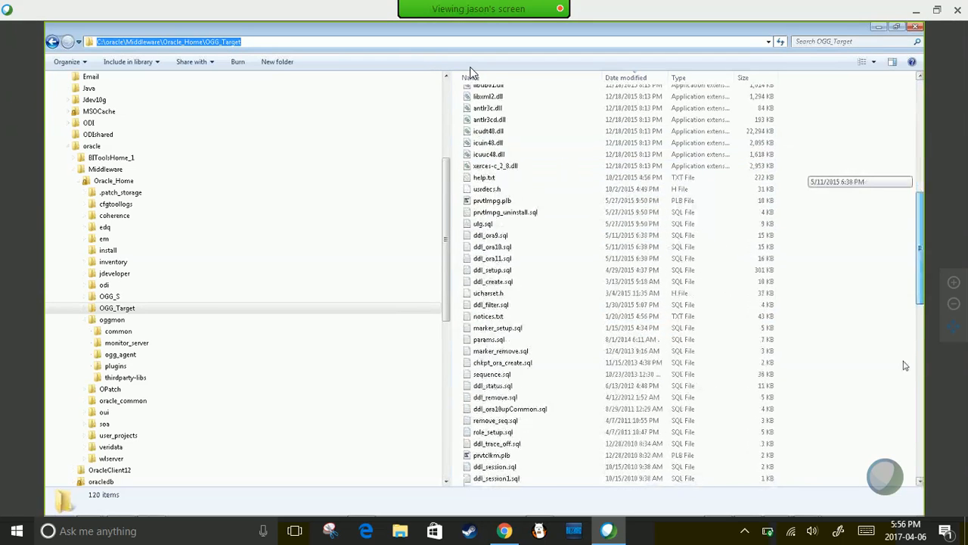
click(472, 317)
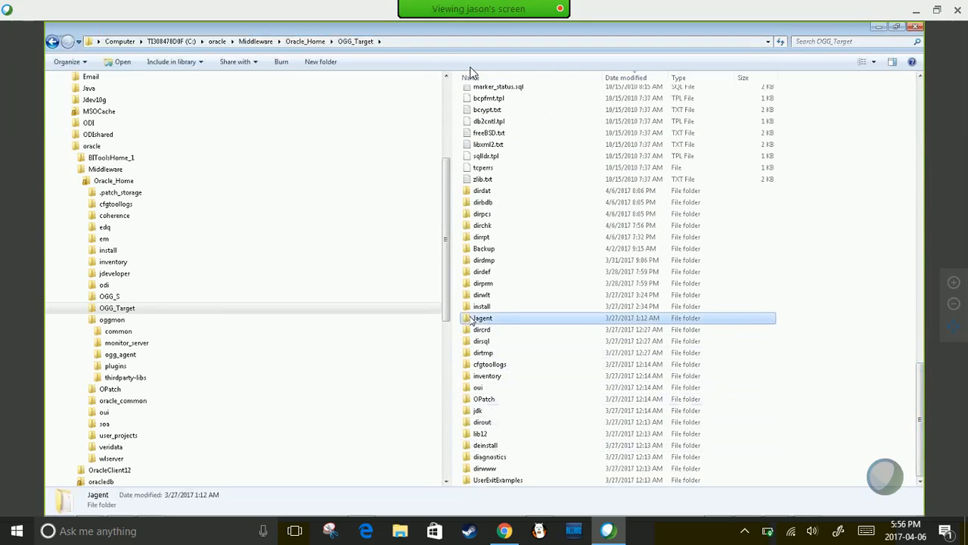
- Open OGG_Target's Jagent folder and terminate the running monitor-agent batch script
double_click(471, 318)
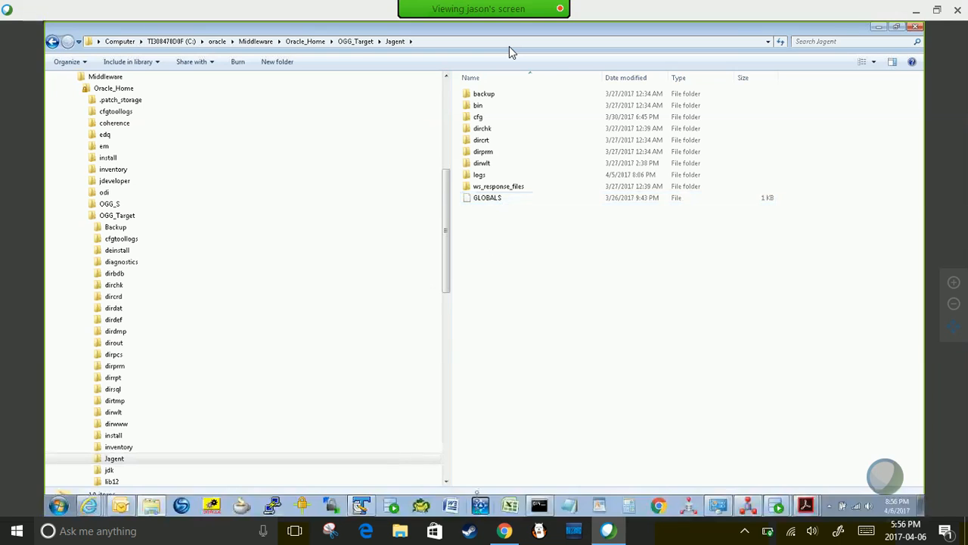
click(538, 506)
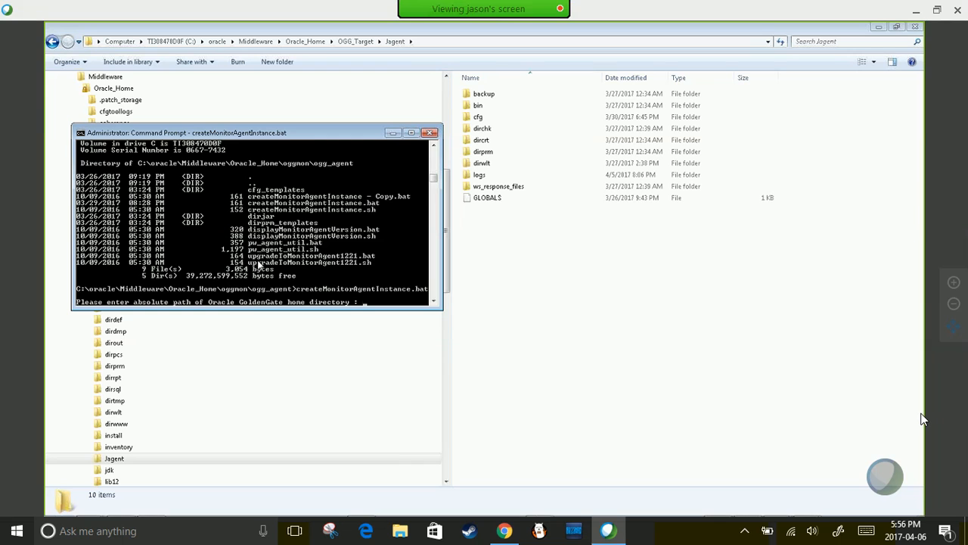
key(ctrl+c)
key(ctrl+c)
key(ctrl+c)
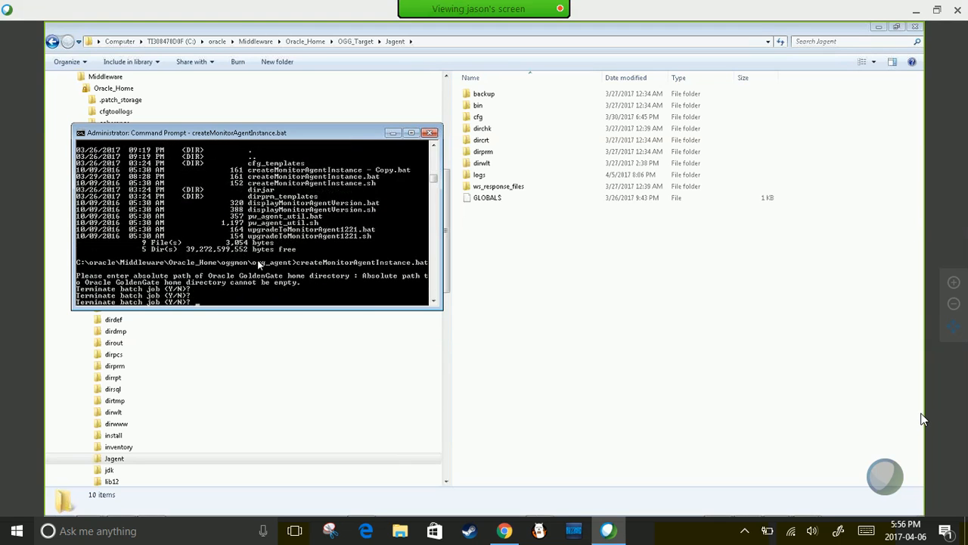
text(y)
key(Return)
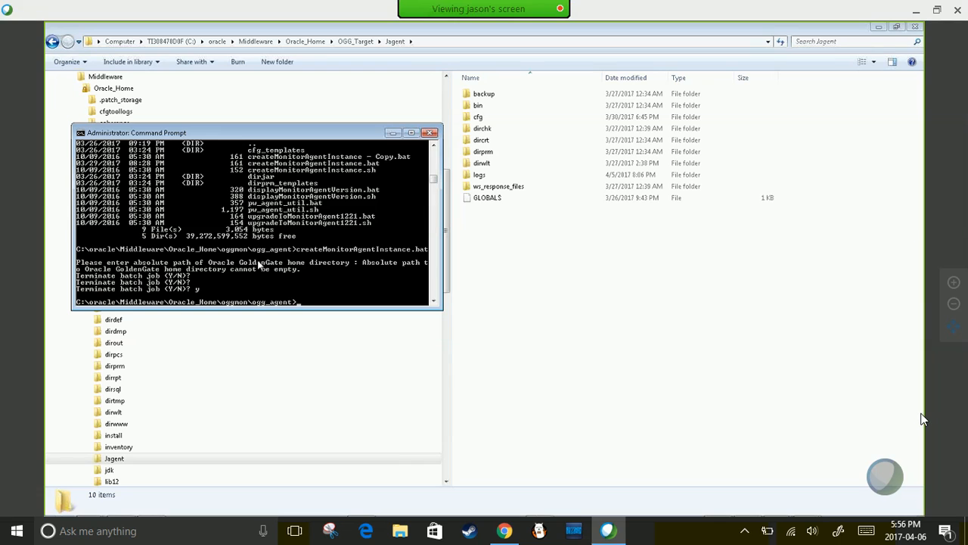
- List the ogg_agent folder, then go up two levels into the OGG_S folder
text(dir)
key(Return)
text(cd ..)
key(Return)
text(c)
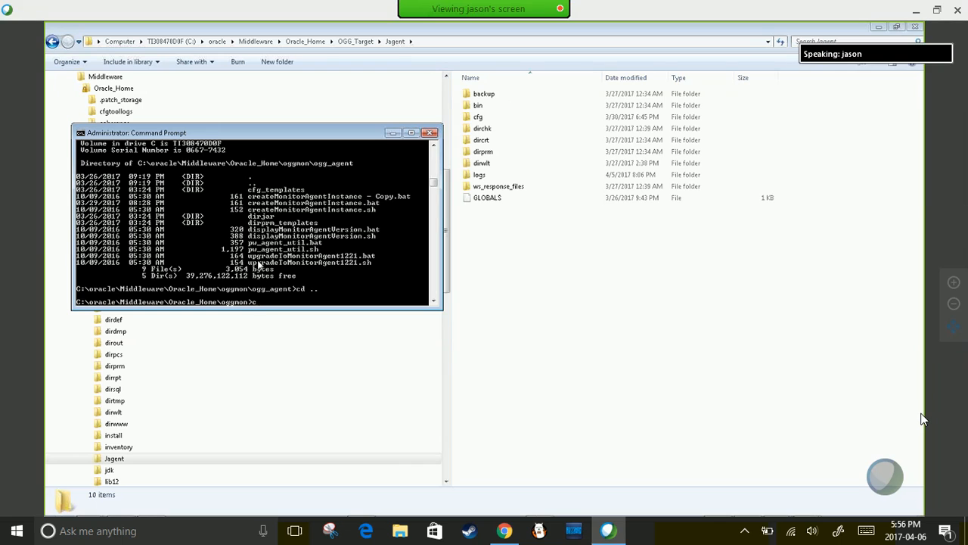
text(d ..)
key(Return)
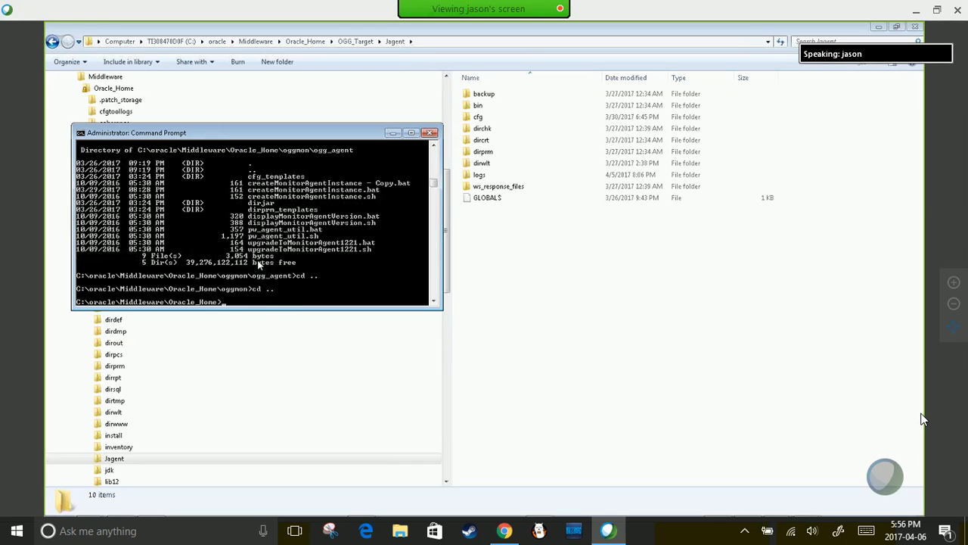
text(cd ogg_s)
key(Return)
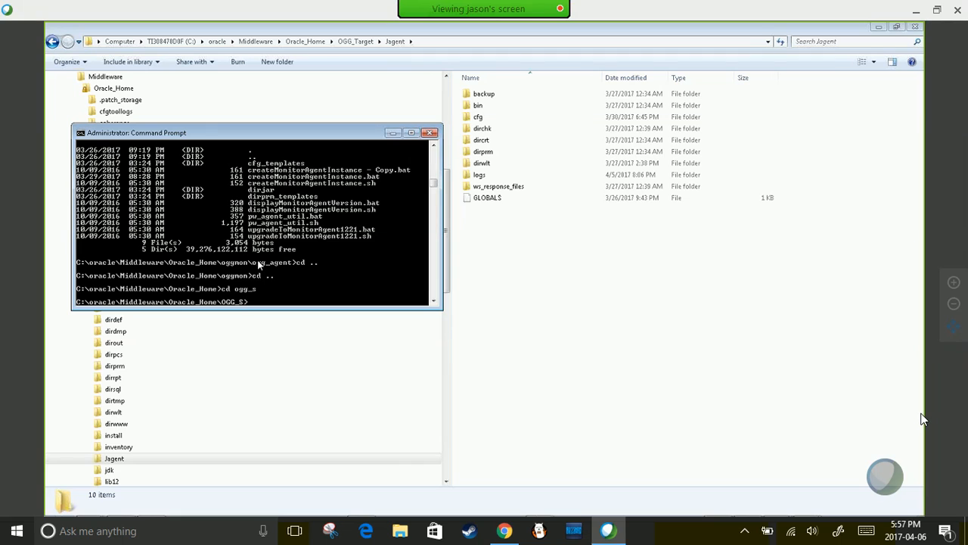
text(cd j)
- Launch GGSCI in OGG_S, check info all showing processes stopped, then start the Manager and the JAgent
key(Return)
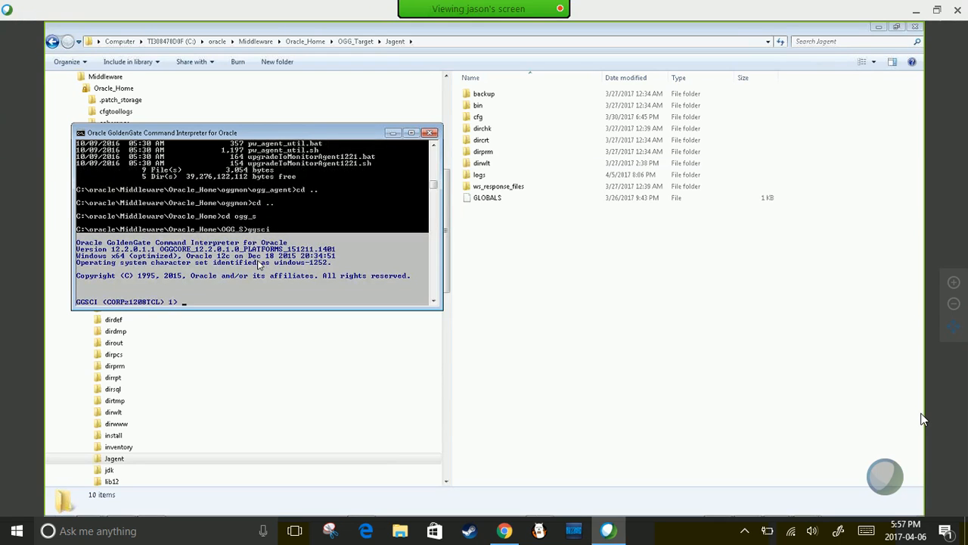
key(Return)
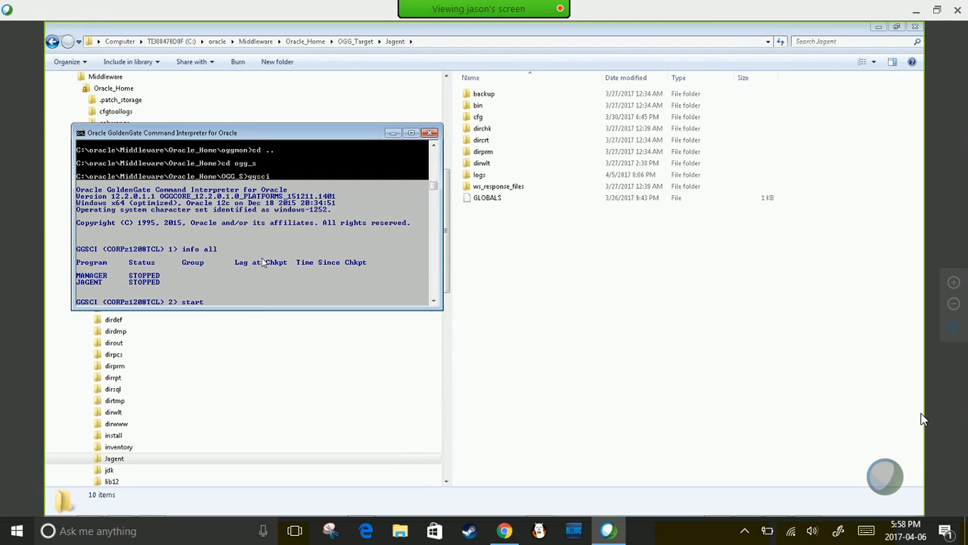
key(Return)
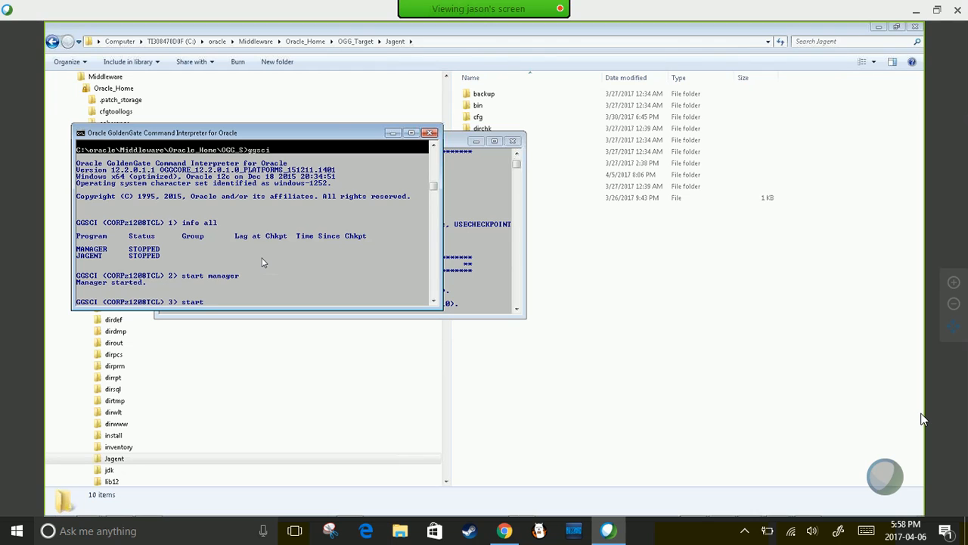
key(Return)
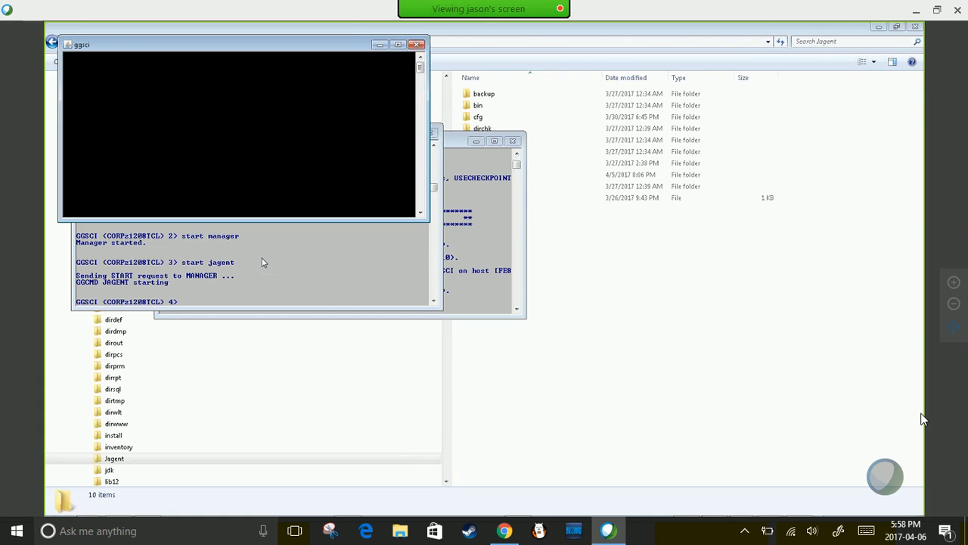
click(538, 119)
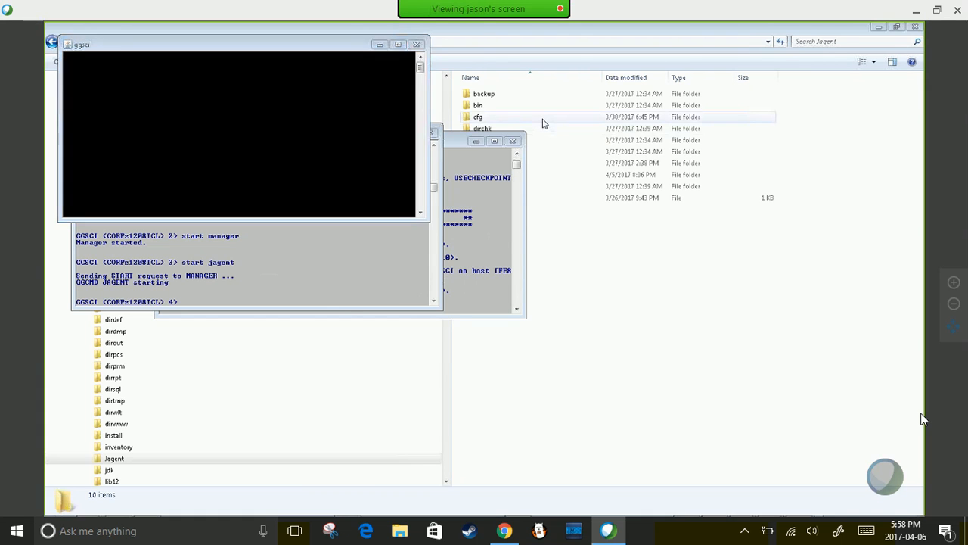
- Browse to Oracle_Home\OGG_Target and copy its full path
click(324, 42)
click(367, 43)
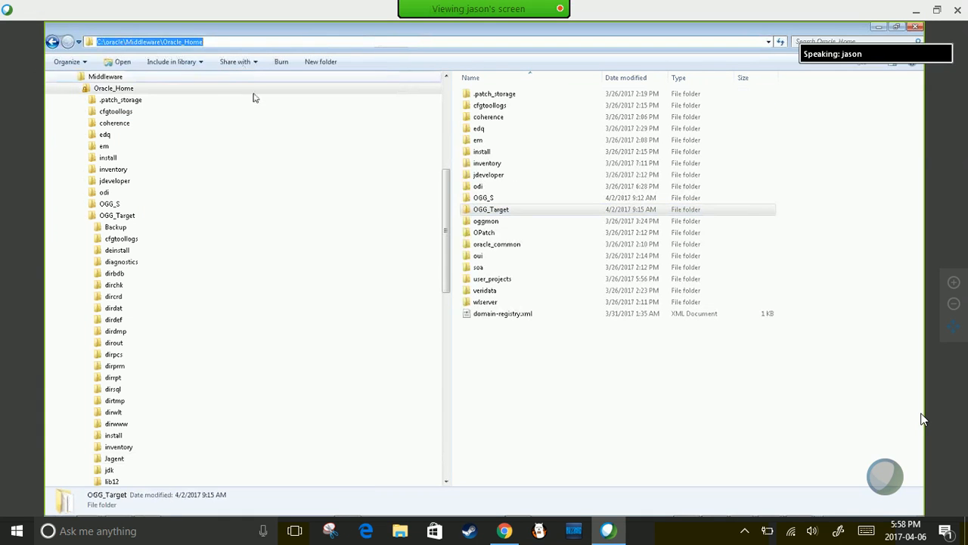
double_click(488, 209)
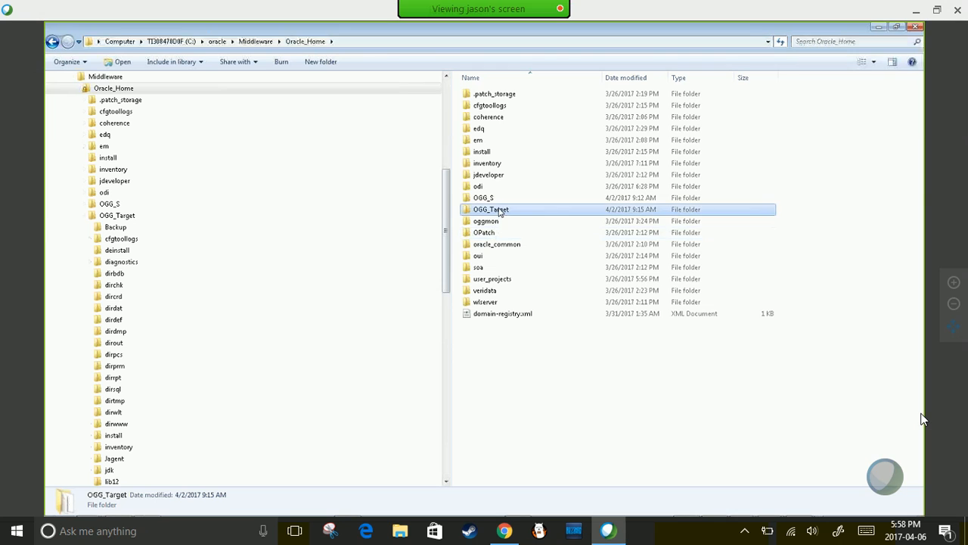
click(396, 43)
key(ctrl+c)
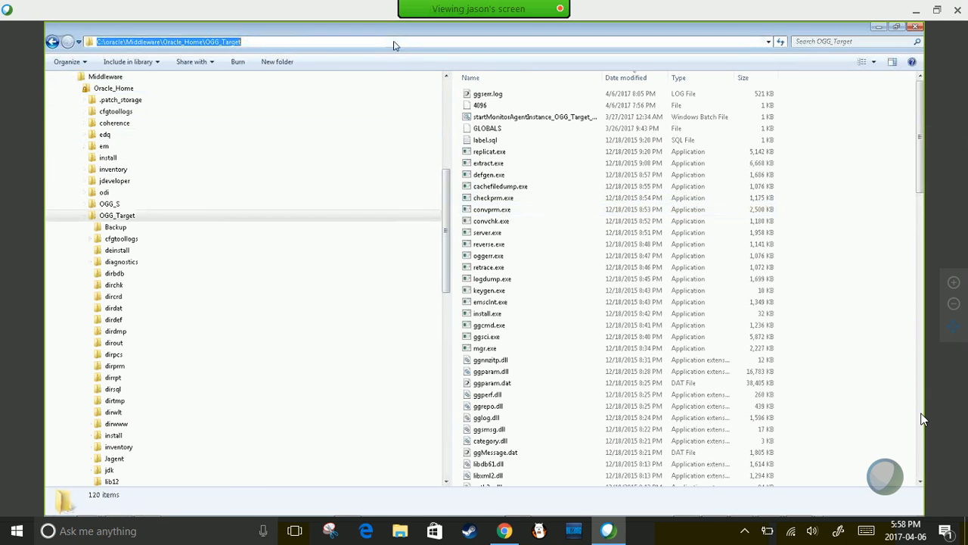
- Open an administrator Command Prompt and cd into the pasted OGG_Target path
right_click(517, 506)
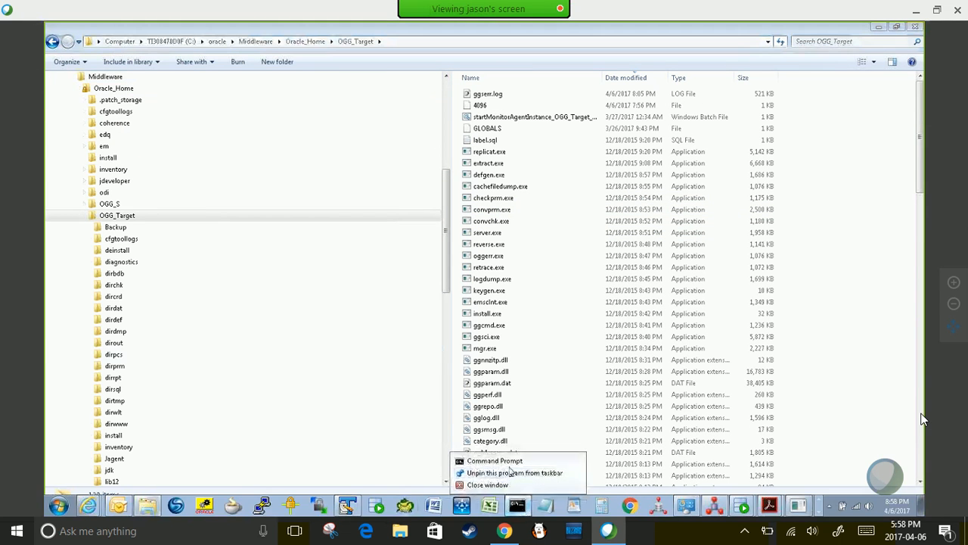
click(492, 459)
text(cd)
right_click(224, 132)
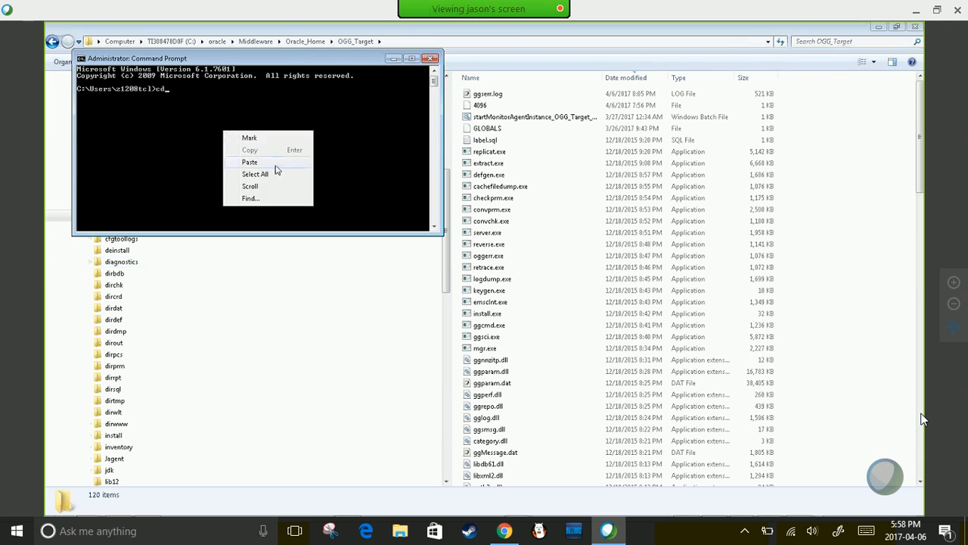
click(276, 162)
key(Return)
text(ggsc)
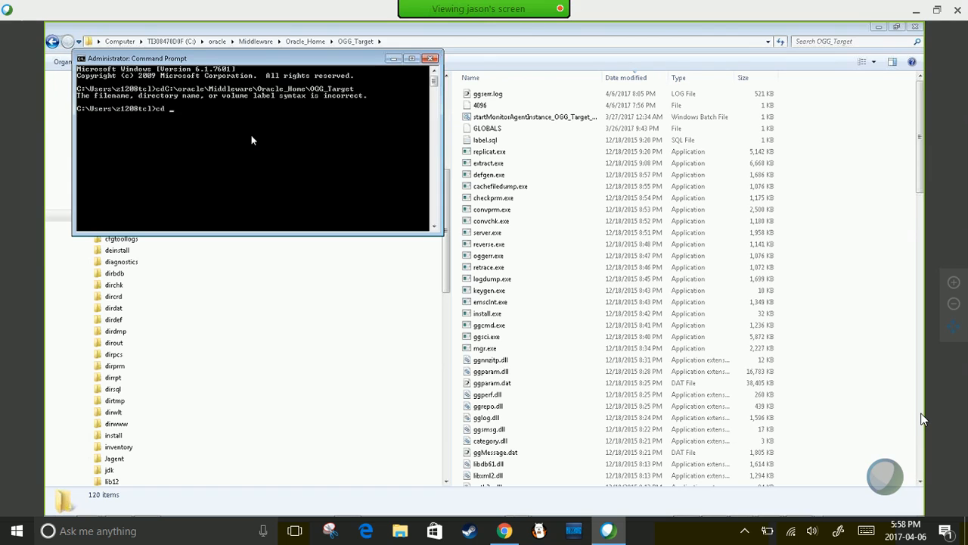
right_click(252, 137)
click(301, 168)
key(Return)
- Launch ggsci in OGG_Target and run info all, showing MANAGER and JAGENT stopped
text(ggsci)
key(Return)
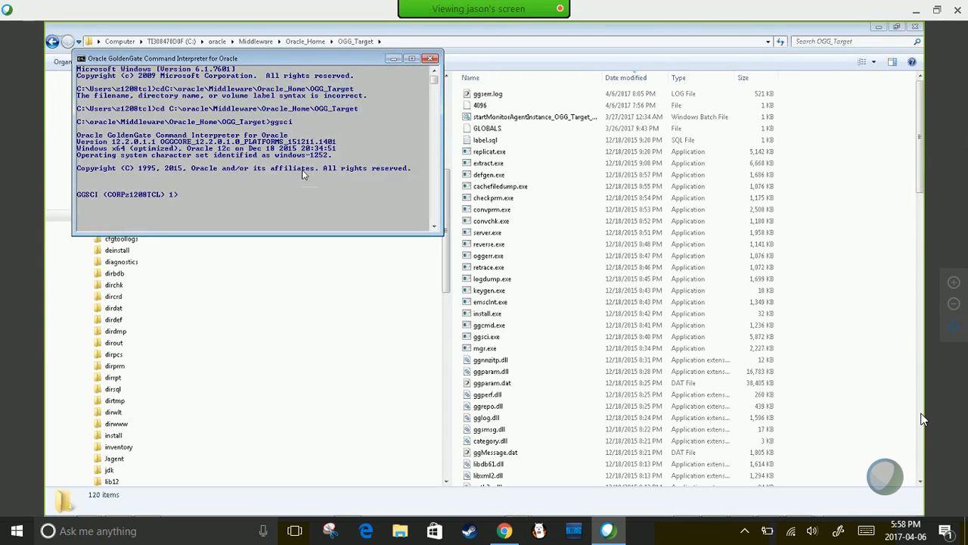
text(info all)
key(Return)
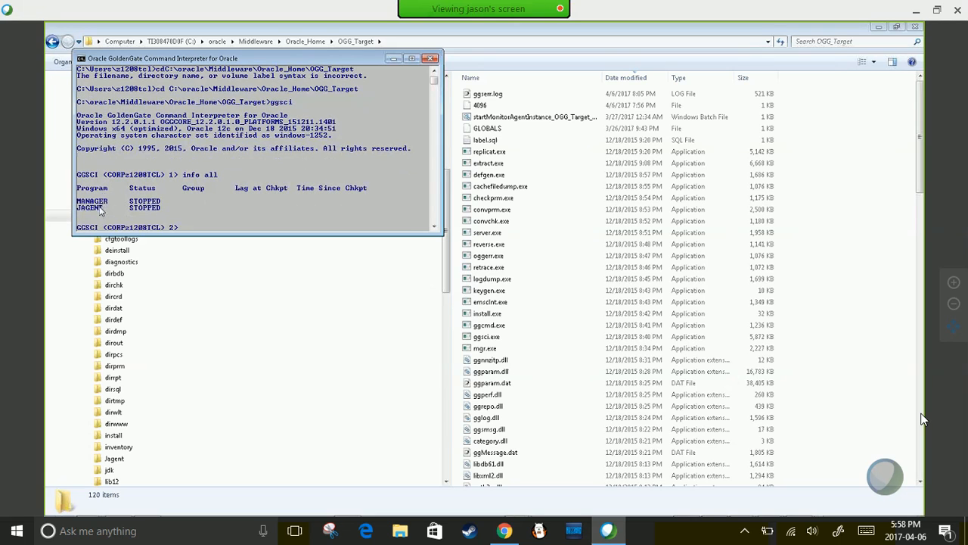
text(start manager)
- Start the OGG_Target Manager on port 7020 and recheck status with info all
key(Return)
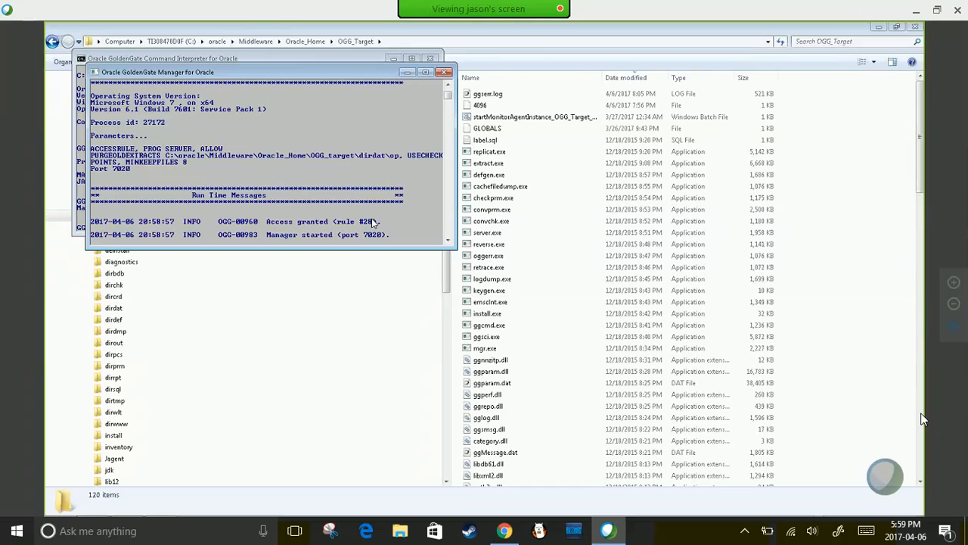
key(alt+Tab)
text(star)
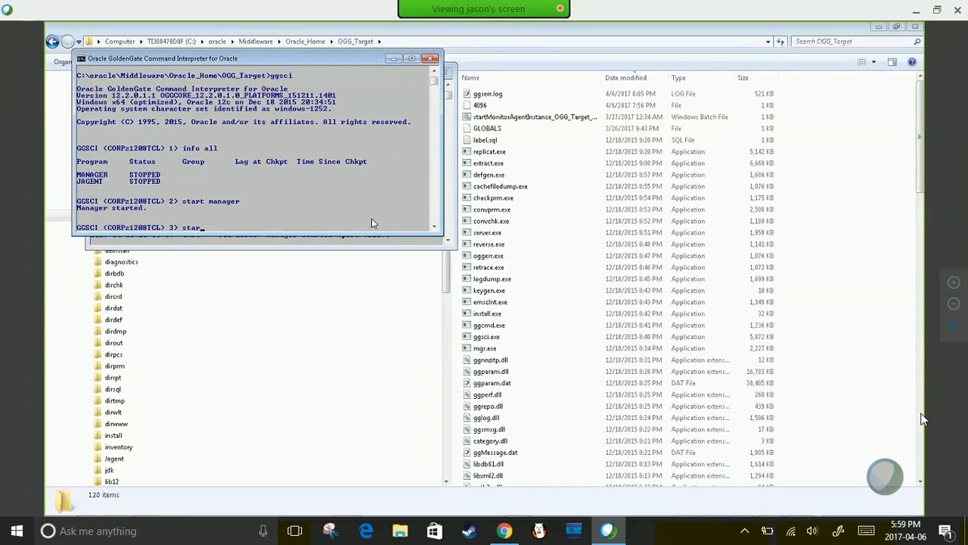
text(t manager)
key(Return)
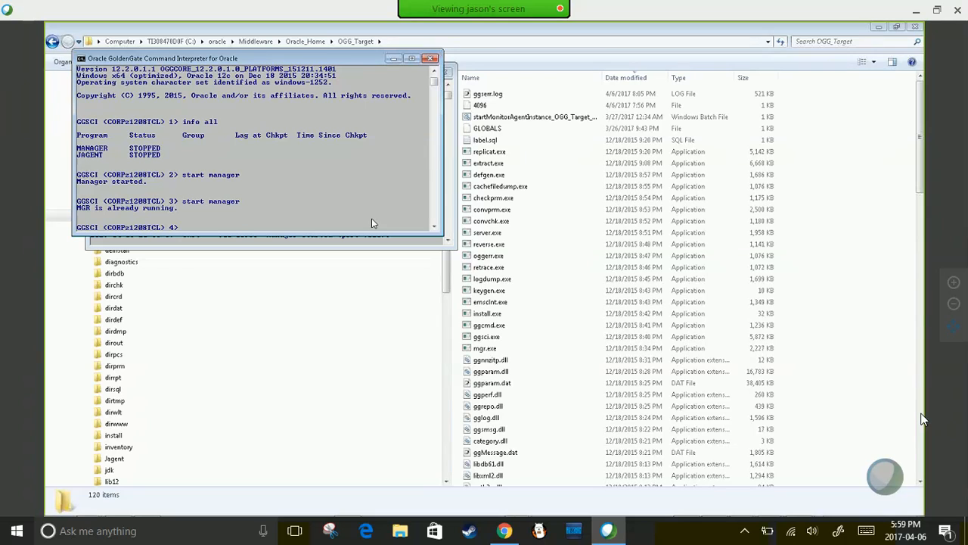
text(info all)
key(Return)
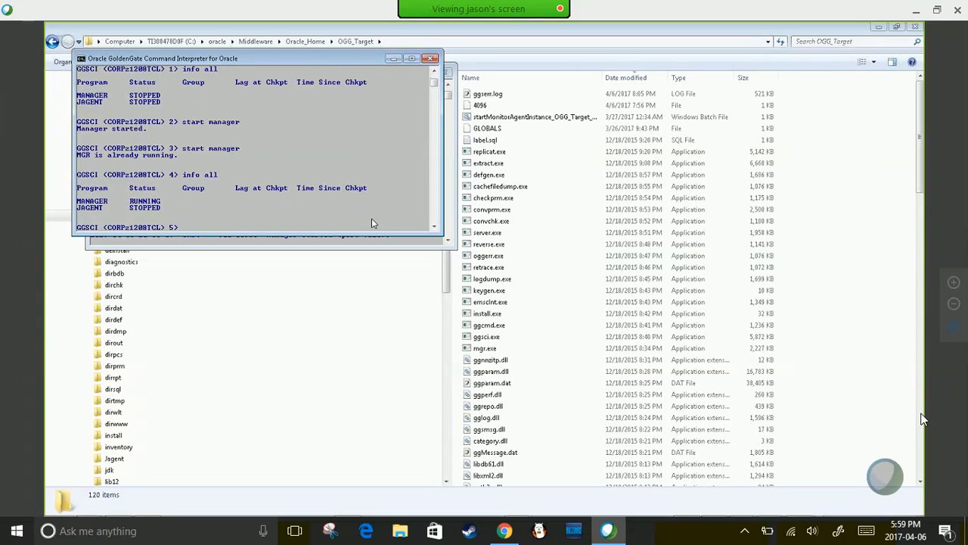
- Start the OGG_Target JAgent and confirm MANAGER and JAGENT are both RUNNING
text(start j)
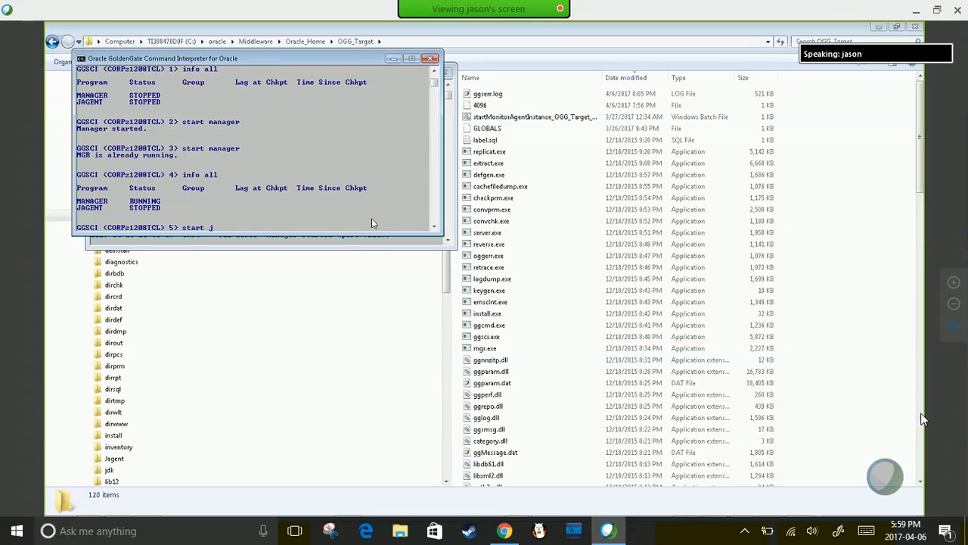
text(agent)
key(Return)
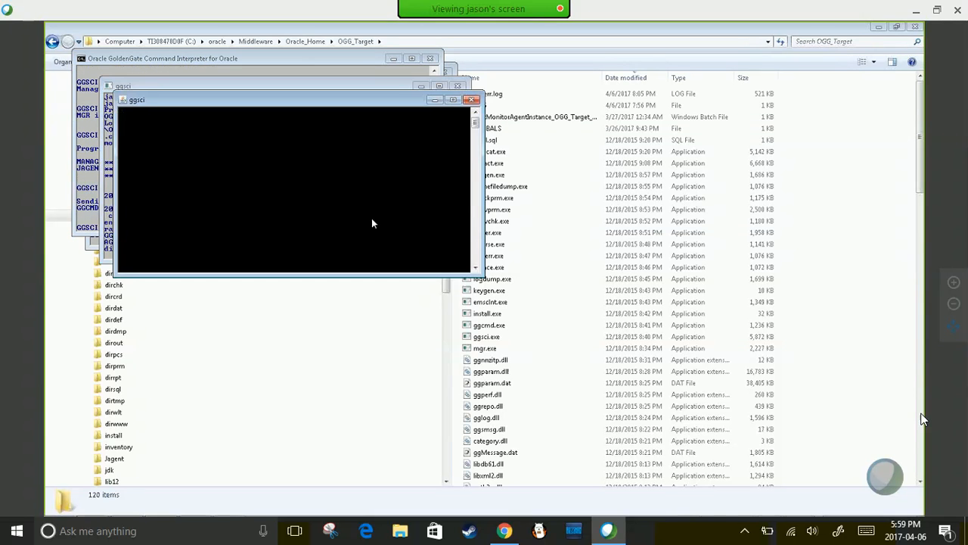
key(alt+Tab)
text(info all)
key(Return)
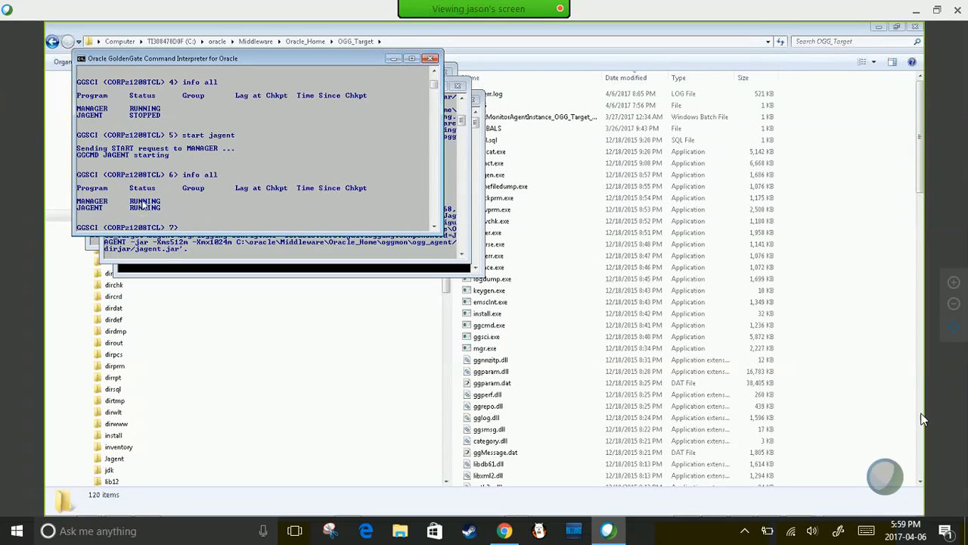
- Run info all in the OGG_S GGSCI to confirm its Manager and JAgent are RUNNING
key(alt+Tab)
key(alt+Tab)
key(alt+Tab)
key(alt+Tab)
key(alt+Tab)
key(alt+Tab)
key(alt+Tab)
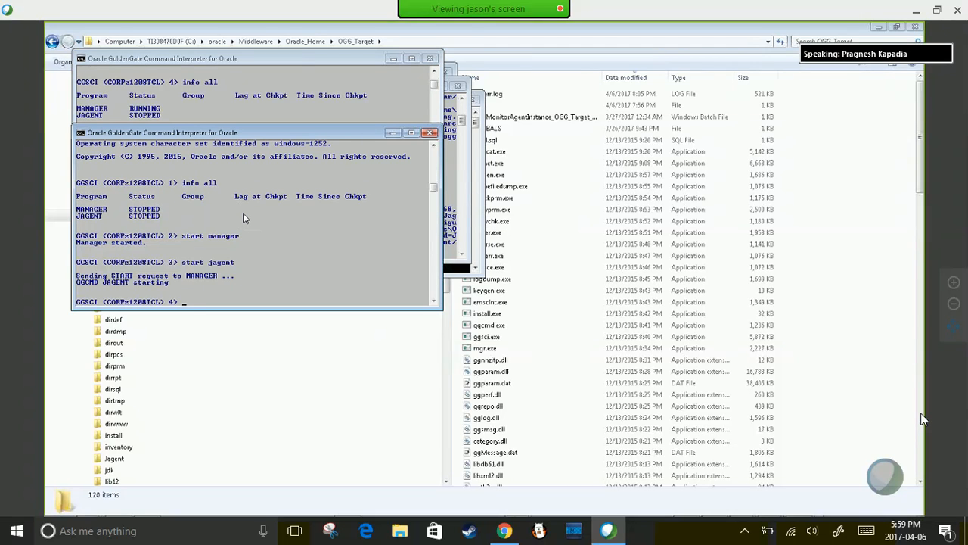
text(info all)
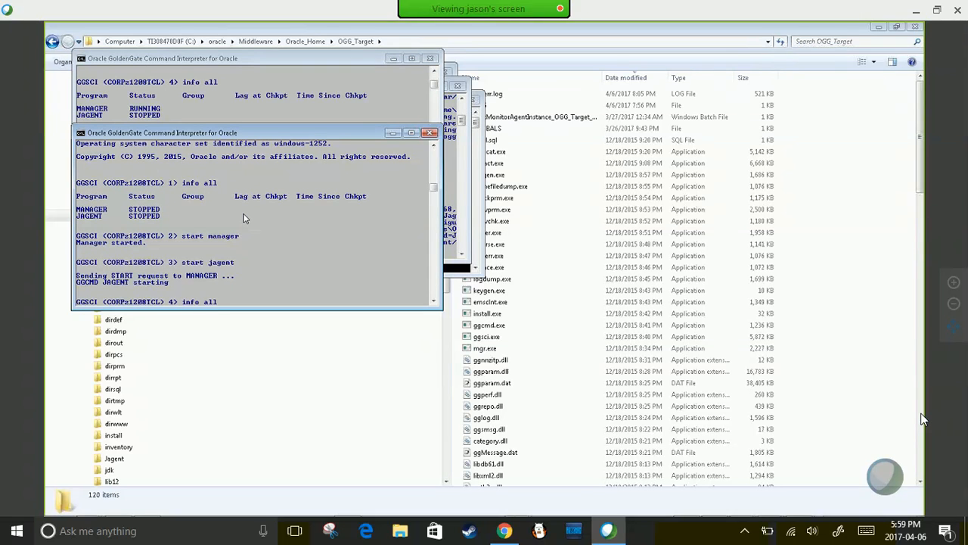
key(Return)
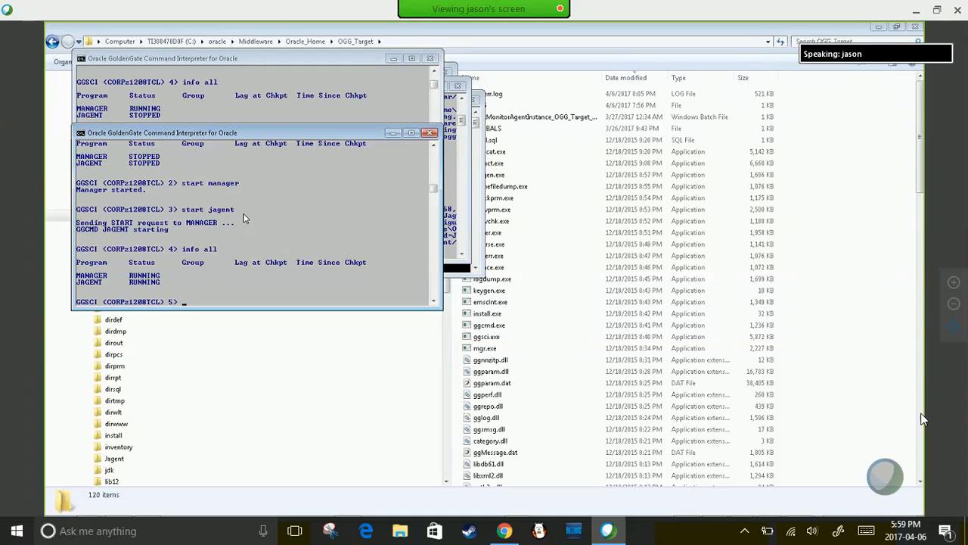
scroll(215, 242, down, 1)
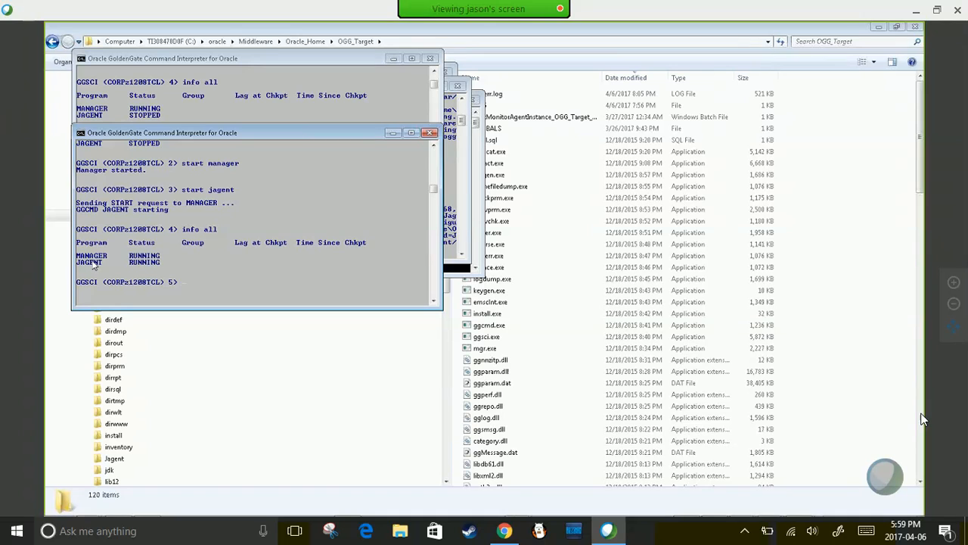
click(530, 233)
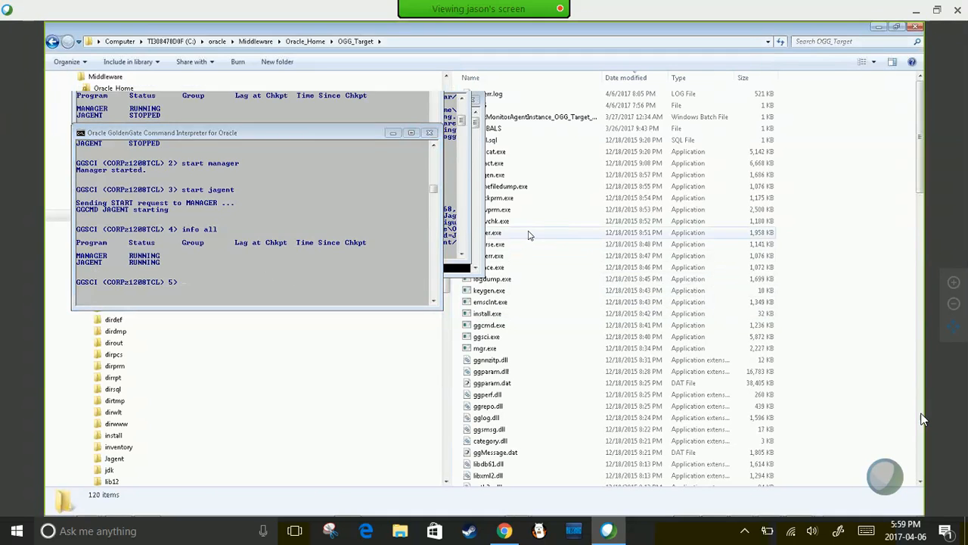
- Open OGG_S\dirprm\mgr.prm in TextPad and confirm the Manager port is 7010
scroll(451, 205, up, 3)
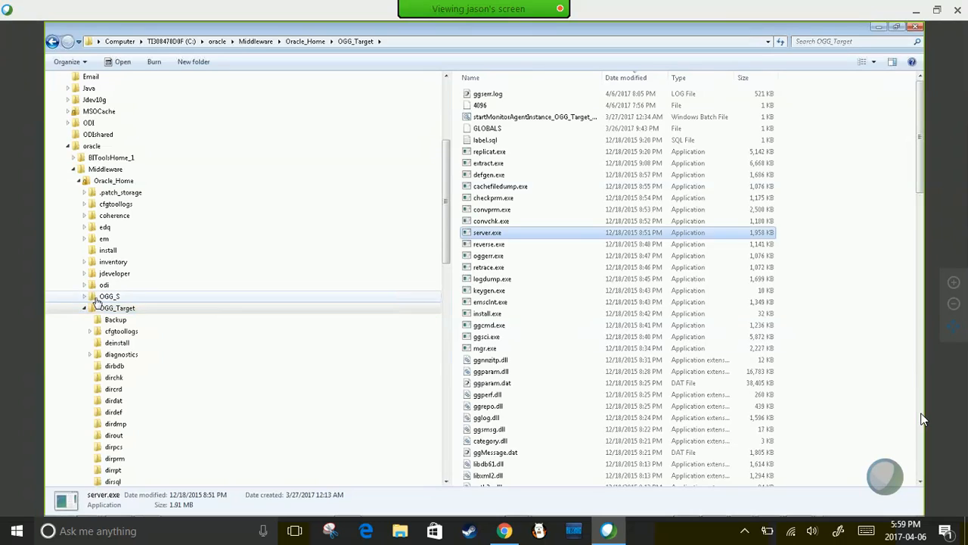
click(110, 296)
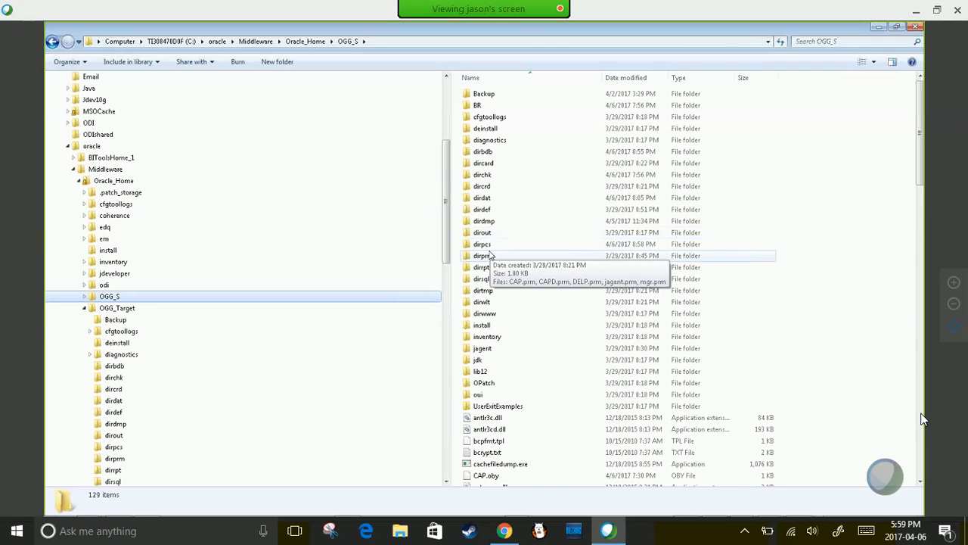
click(488, 258)
double_click(488, 258)
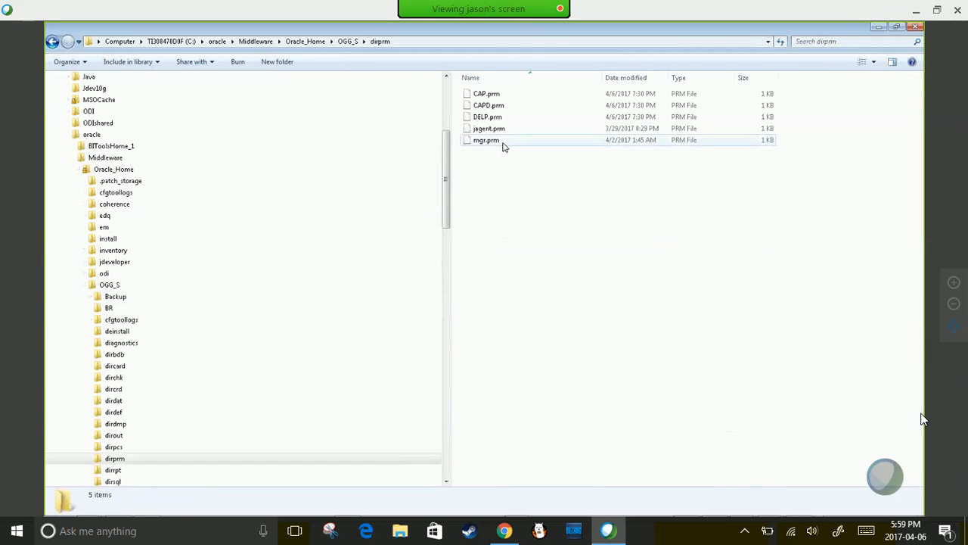
right_click(504, 142)
click(528, 190)
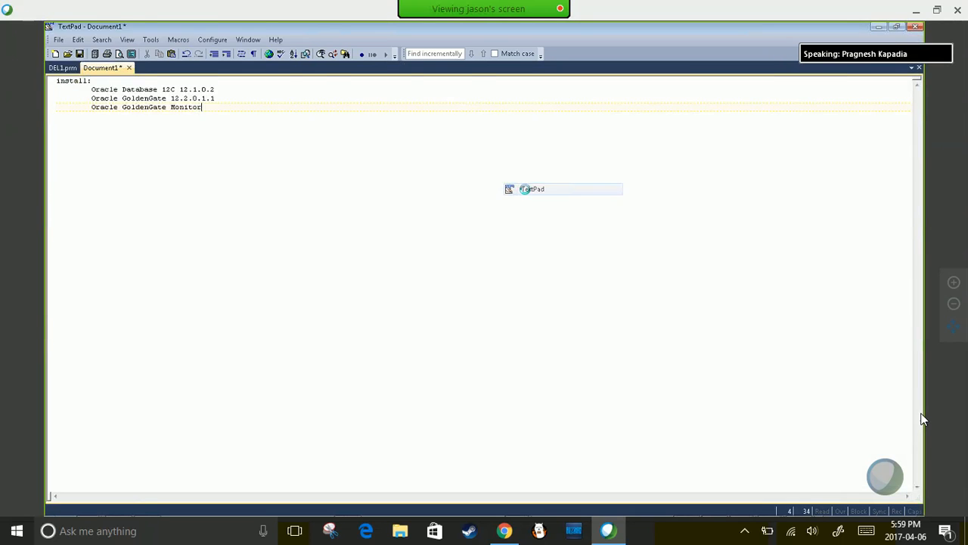
drag(98, 98, 78, 98)
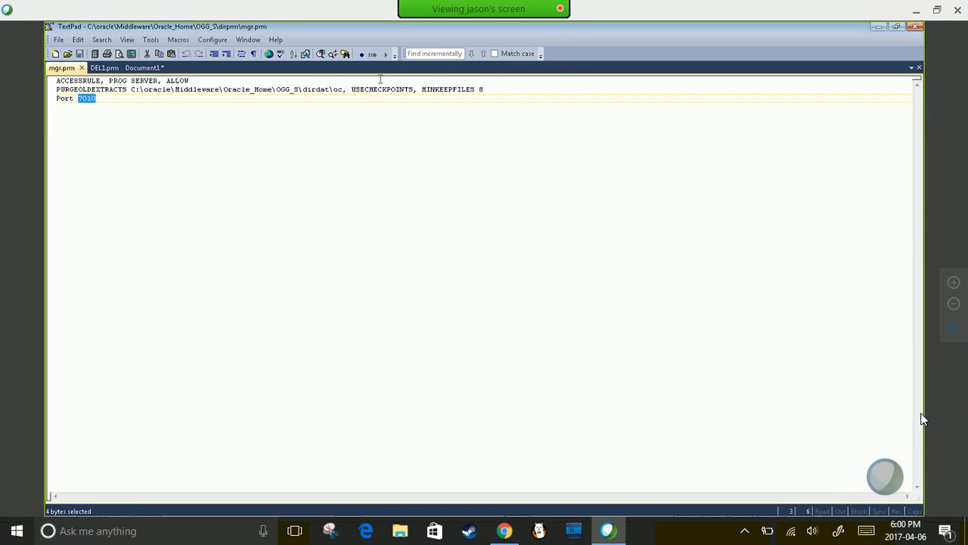
key(alt+Tab)
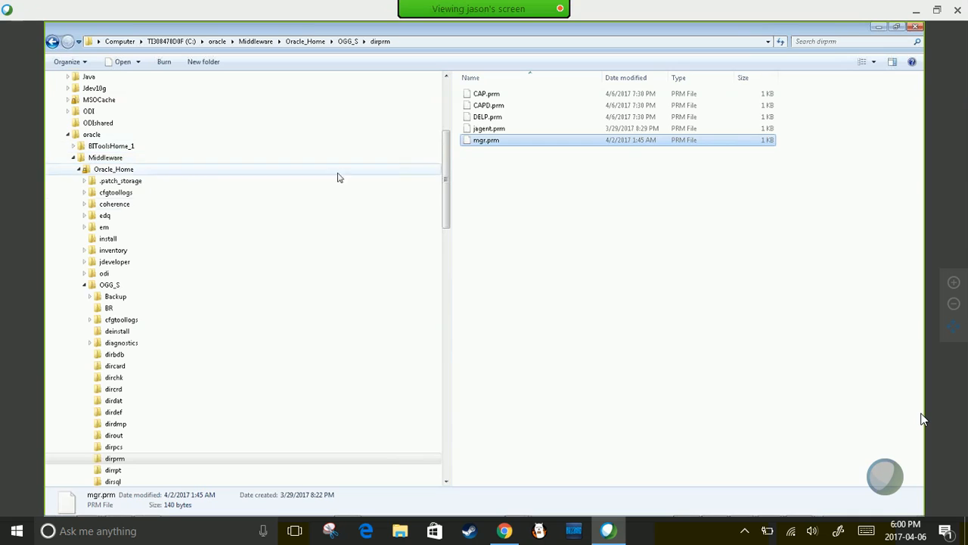
click(85, 285)
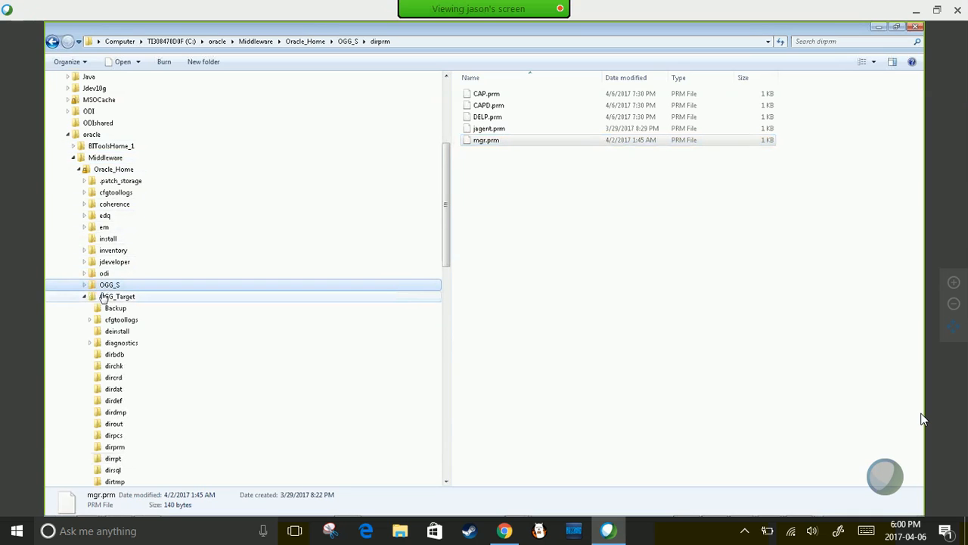
- Open OGG_Target\dirprm\mgr.prm in TextPad and confirm the Manager port is 7020
click(107, 299)
scroll(144, 413, down, 1)
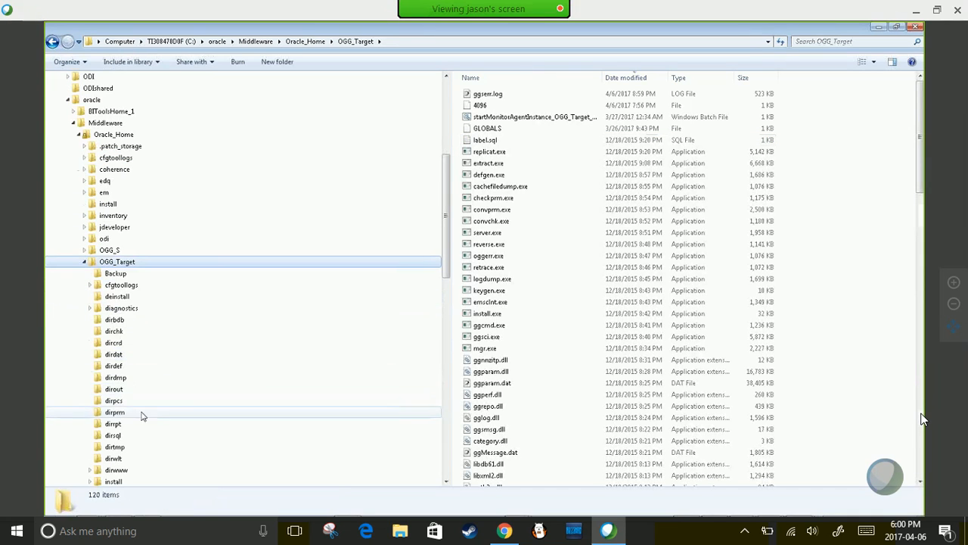
click(114, 412)
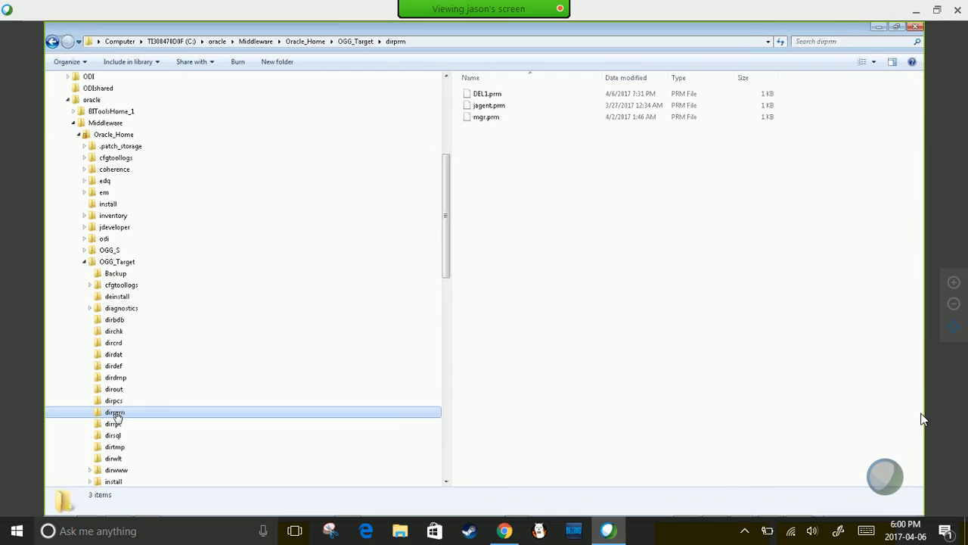
click(483, 118)
right_click(482, 118)
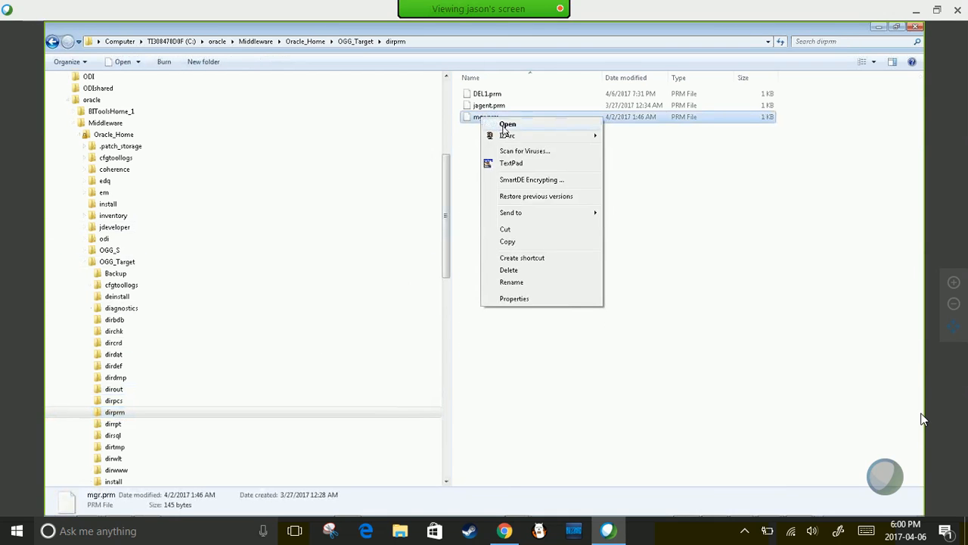
click(511, 164)
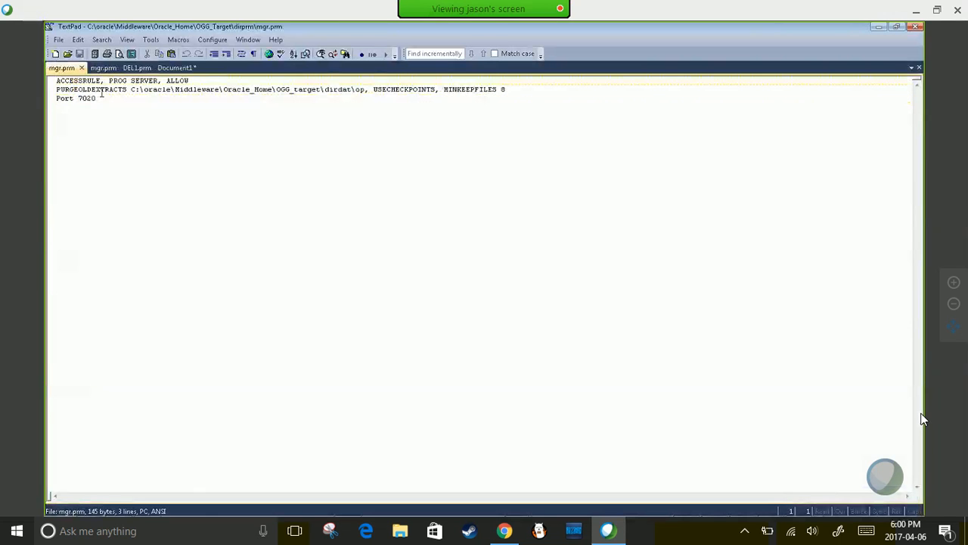
drag(78, 98, 97, 99)
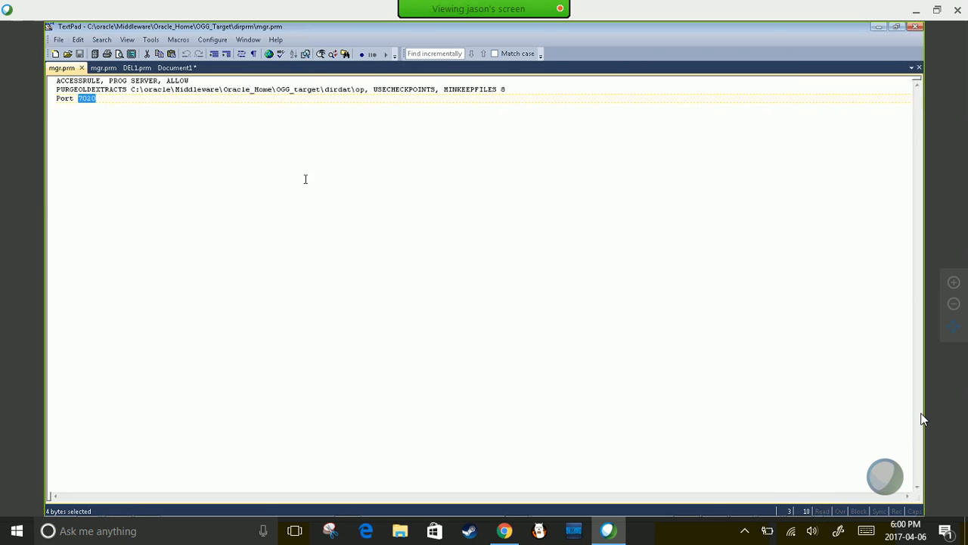
key(alt+Tab)
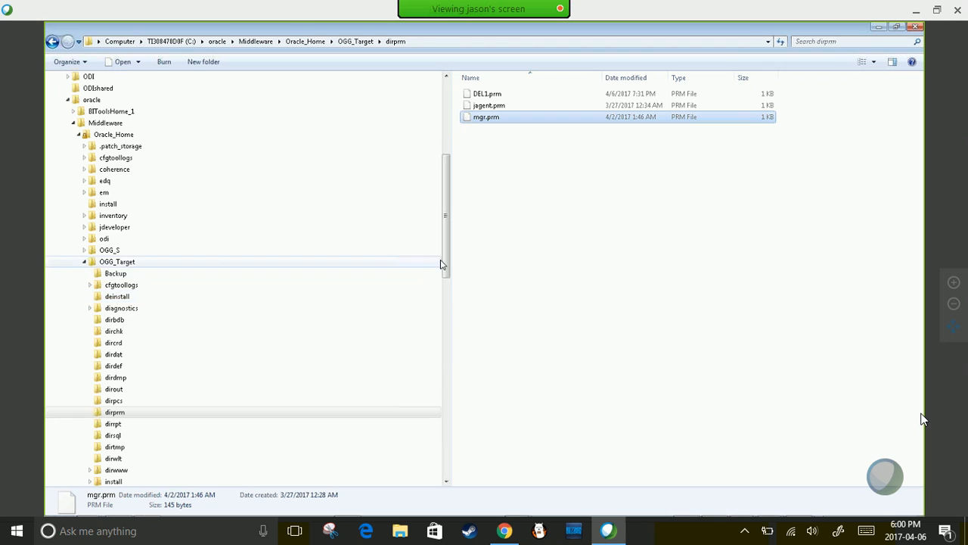
- Back in Explorer, open OGG_Target's Jagent folder
drag(443, 264, 436, 297)
scroll(435, 296, down, 5)
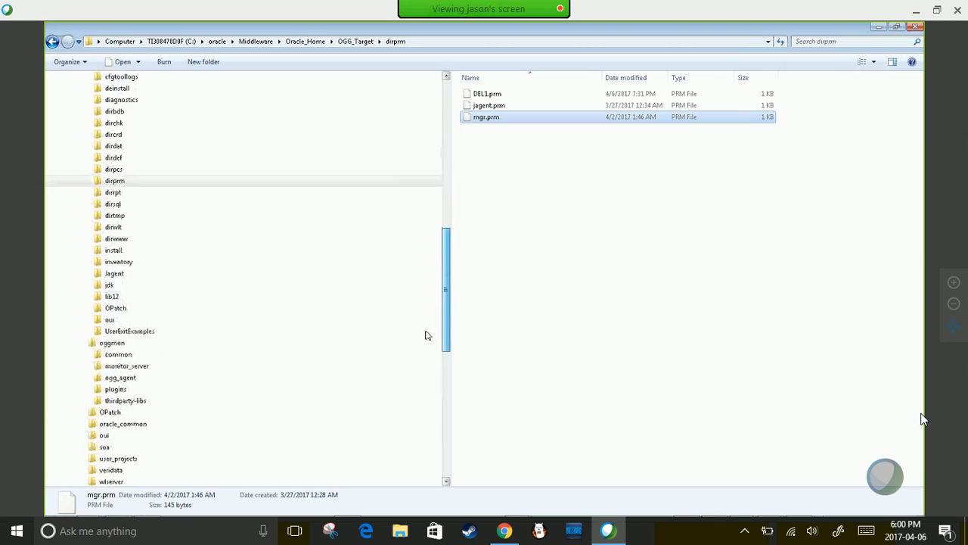
click(424, 227)
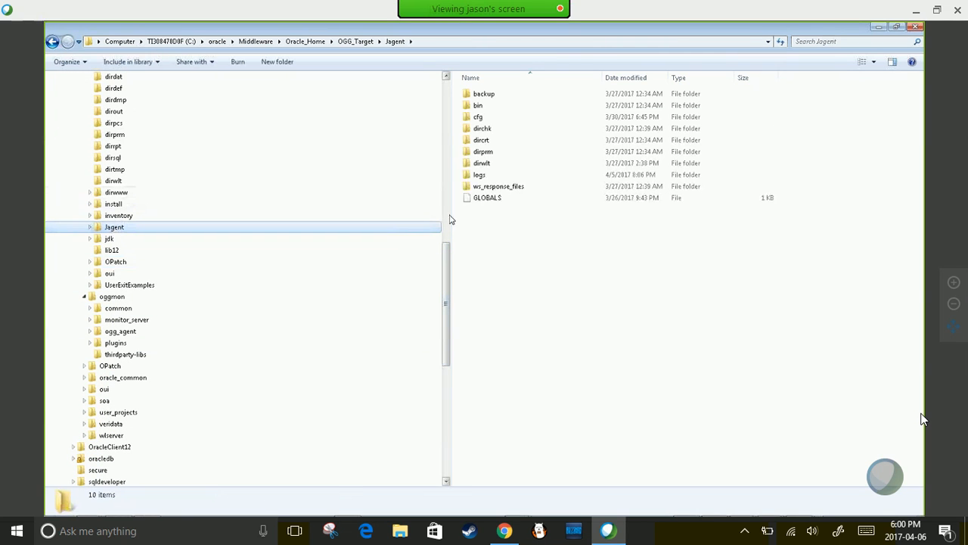
- Open the Jagent cfg folder and open Config.properties with TextPad
double_click(480, 117)
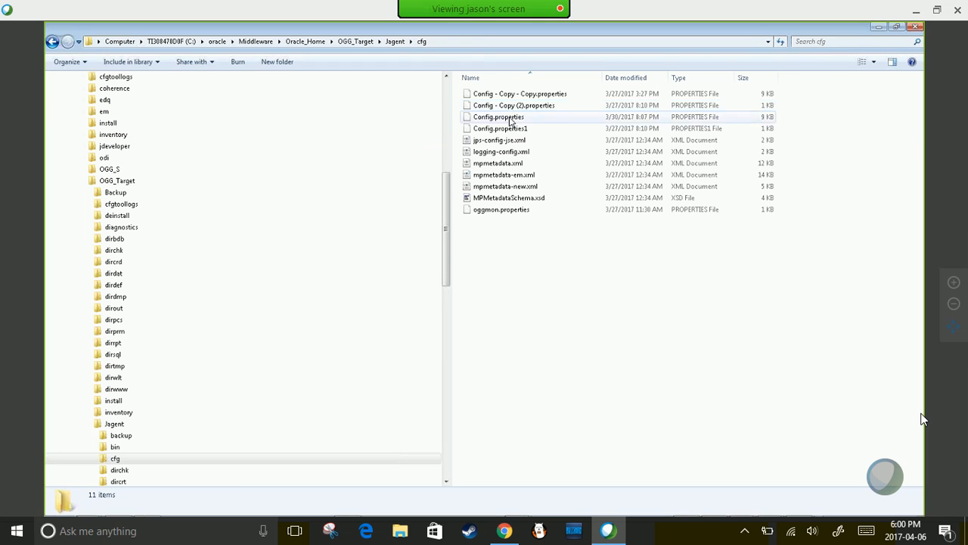
click(491, 118)
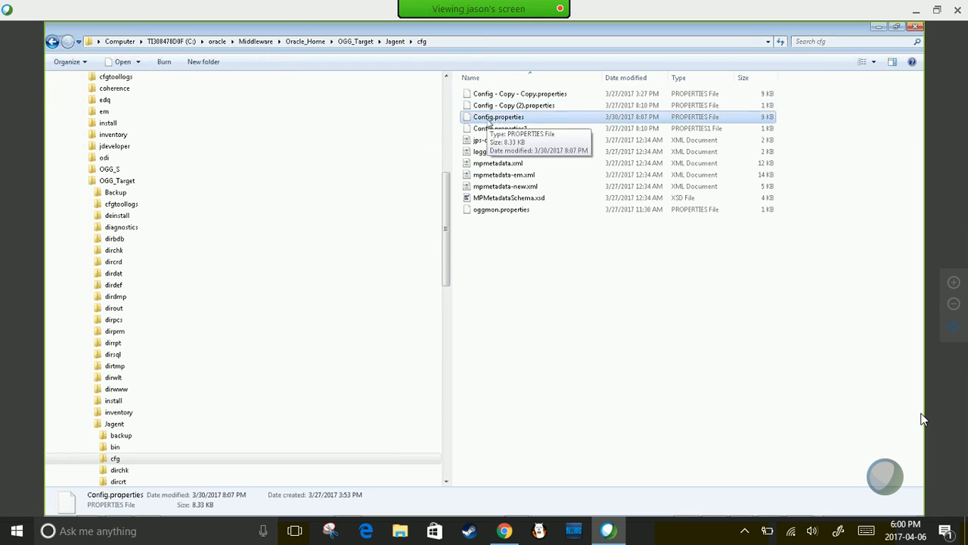
right_click(488, 120)
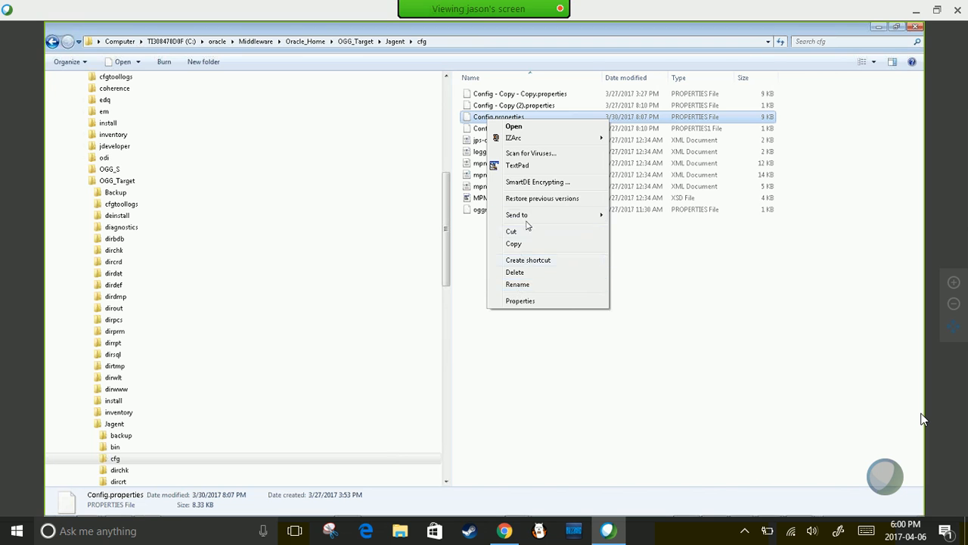
click(519, 165)
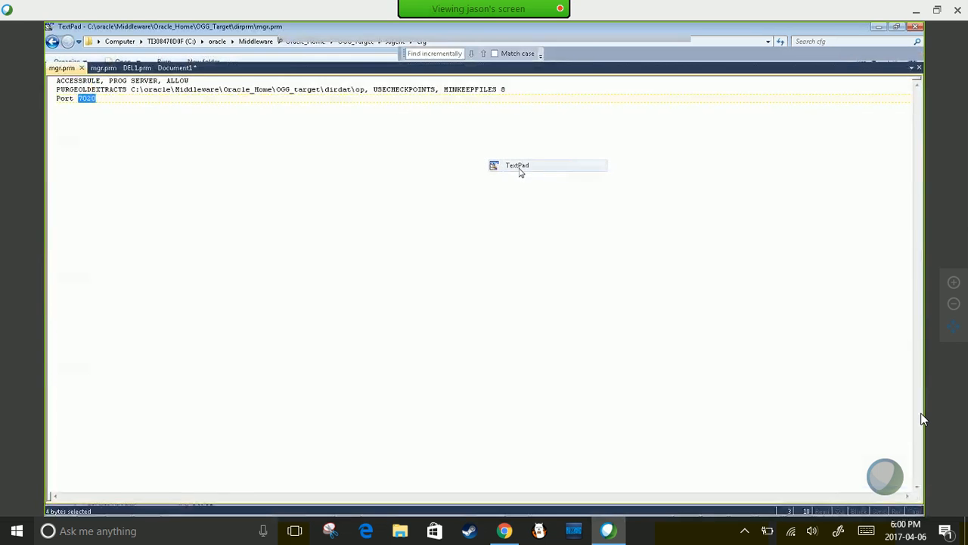
- Check jagent.host is localhost and jagent.jmx.port is 5555 in Config.properties
scroll(149, 162, down, 2)
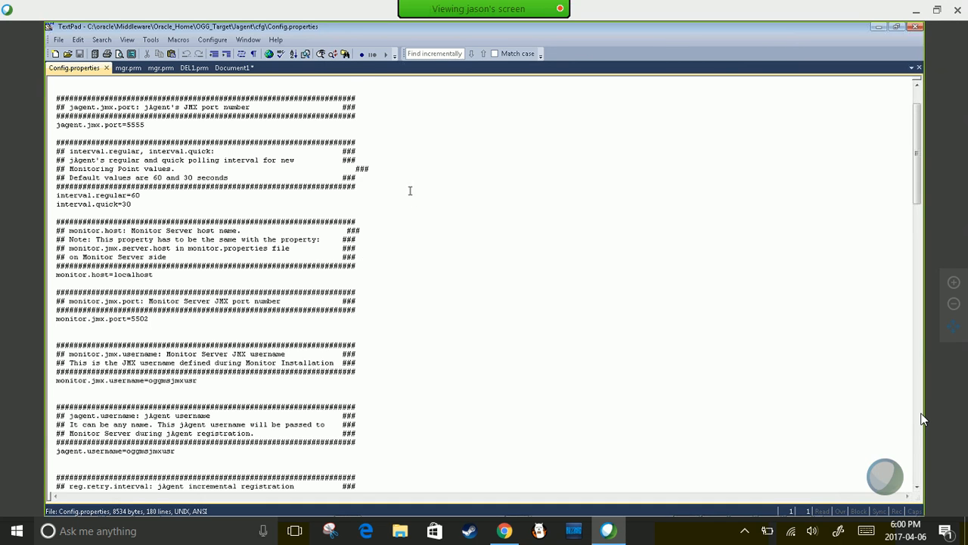
scroll(410, 190, up, 2)
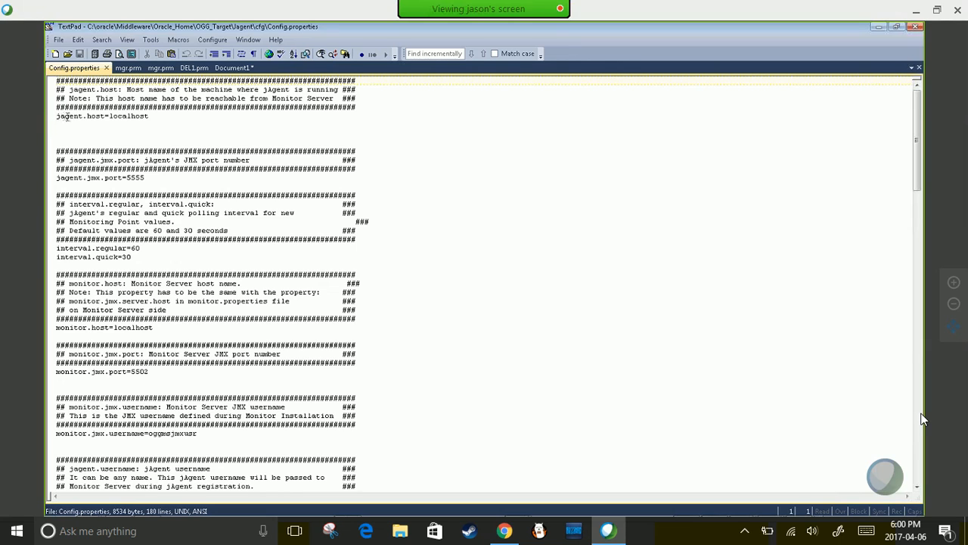
click(137, 116)
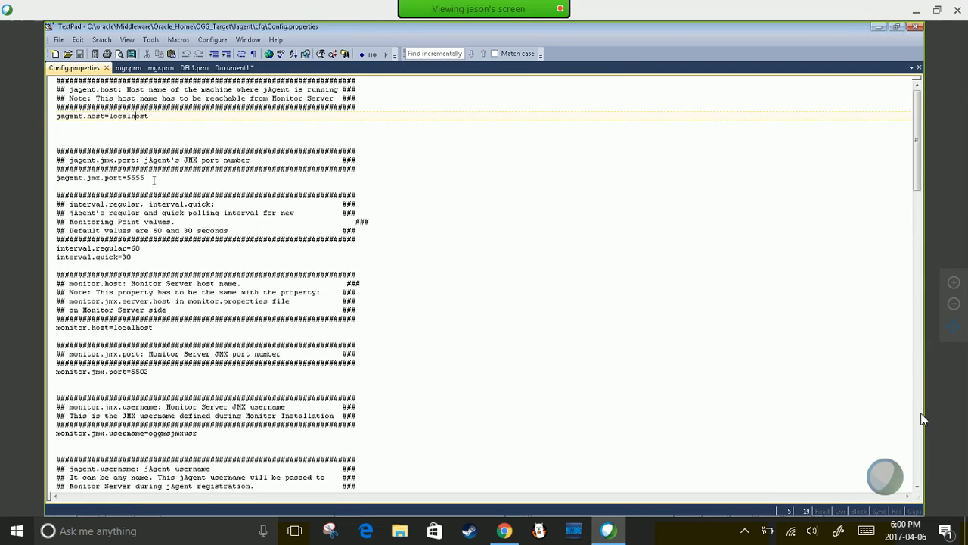
drag(139, 177, 126, 177)
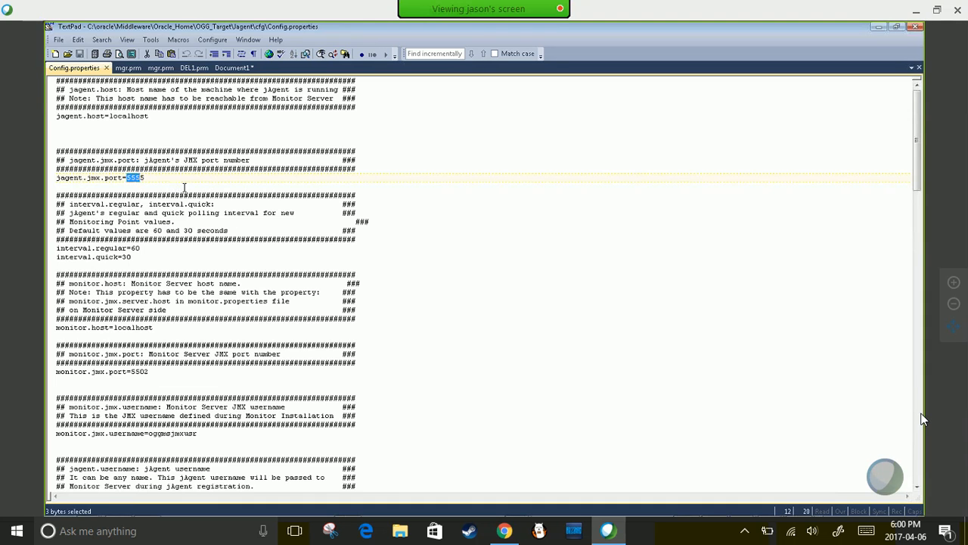
- Inspect the monitor.jmx.username value and the commented-out mgr.port 7089 line
scroll(184, 186, down, 2)
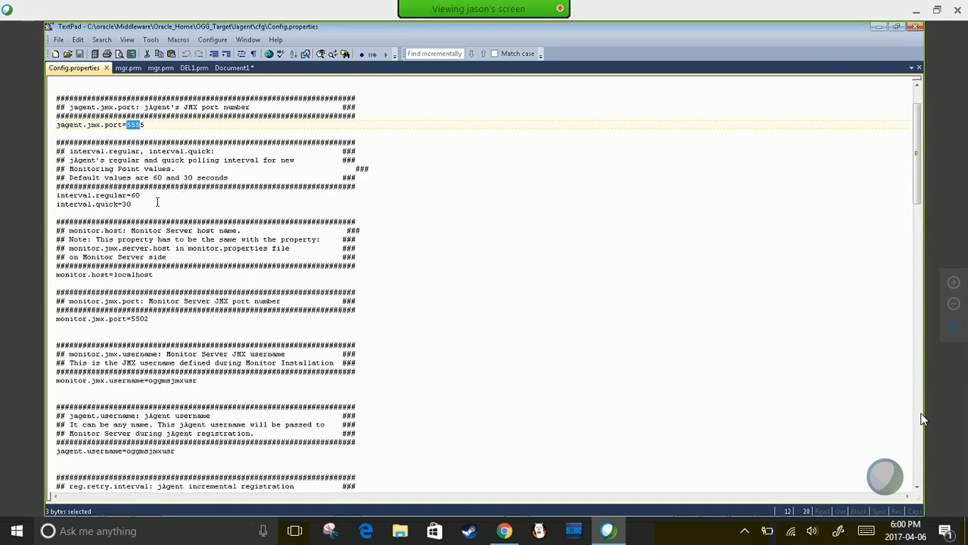
scroll(169, 188, down, 3)
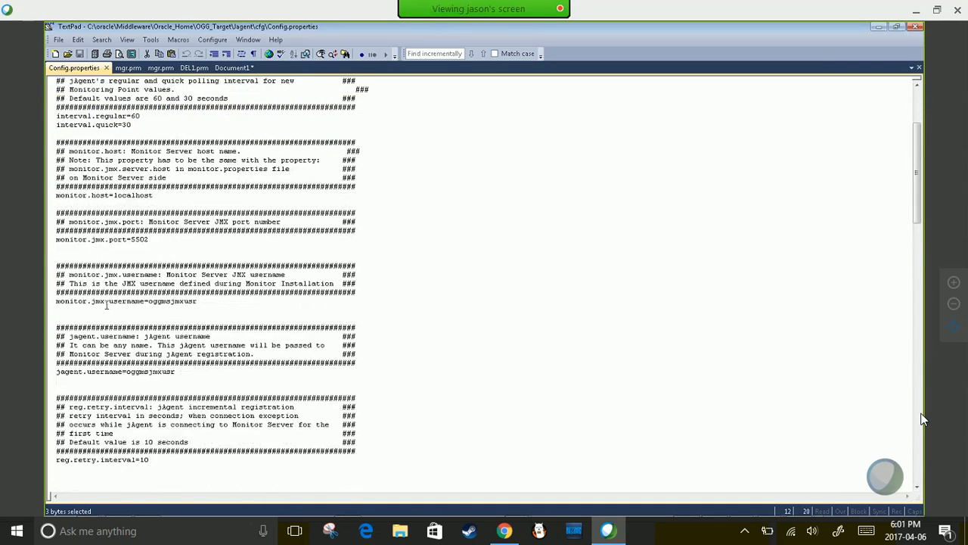
double_click(164, 300)
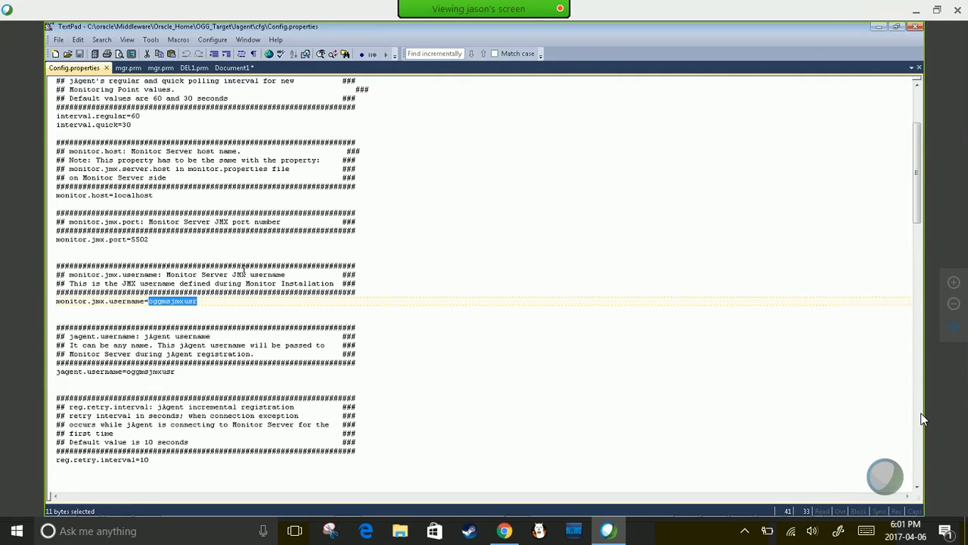
scroll(194, 262, down, 8)
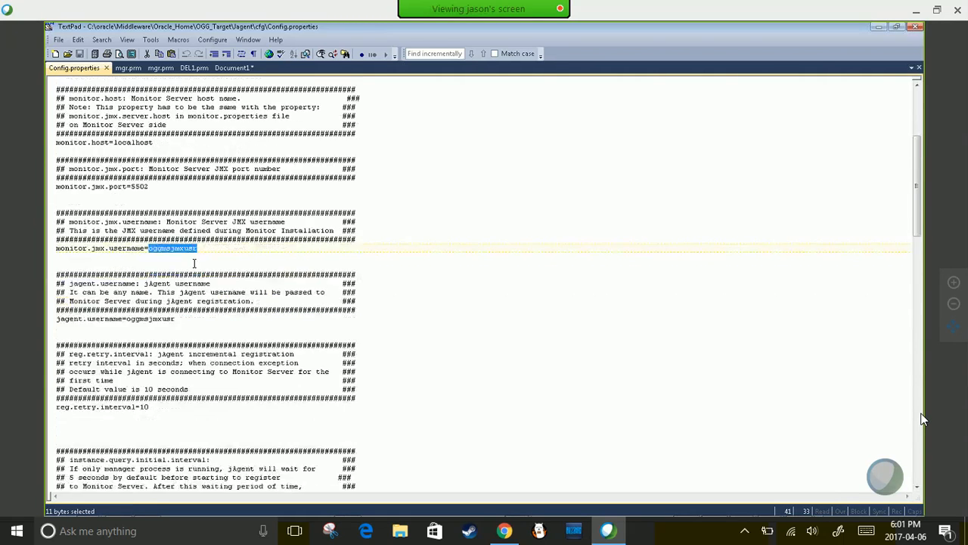
scroll(194, 263, down, 11)
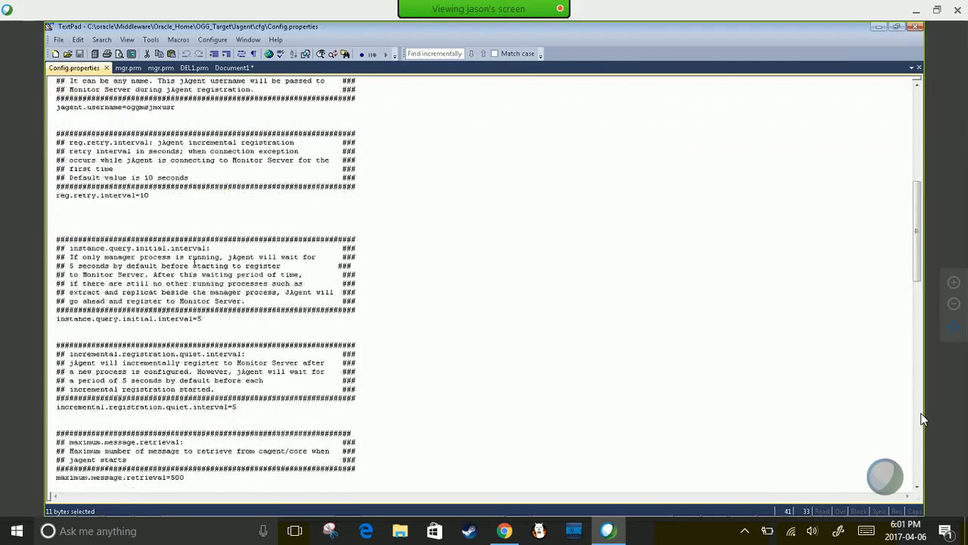
scroll(195, 262, down, 7)
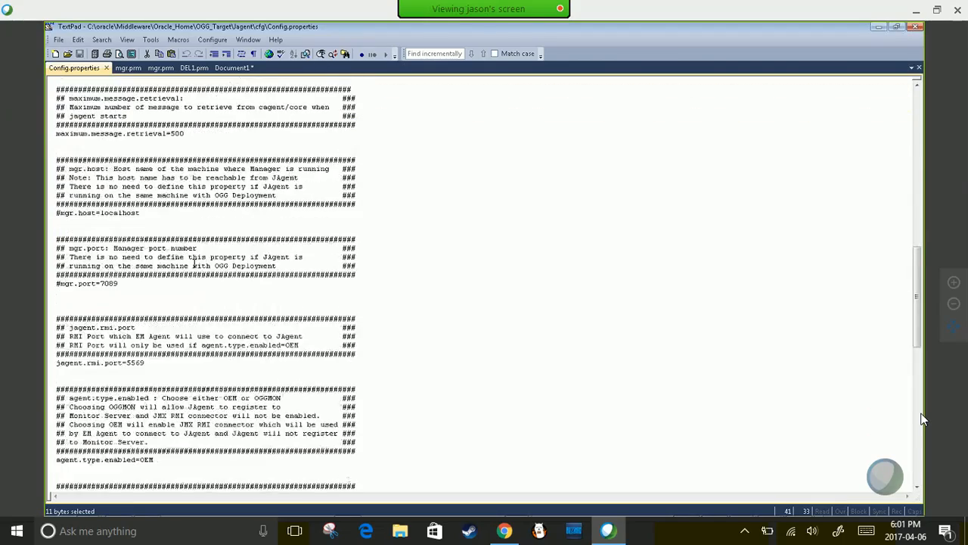
click(62, 203)
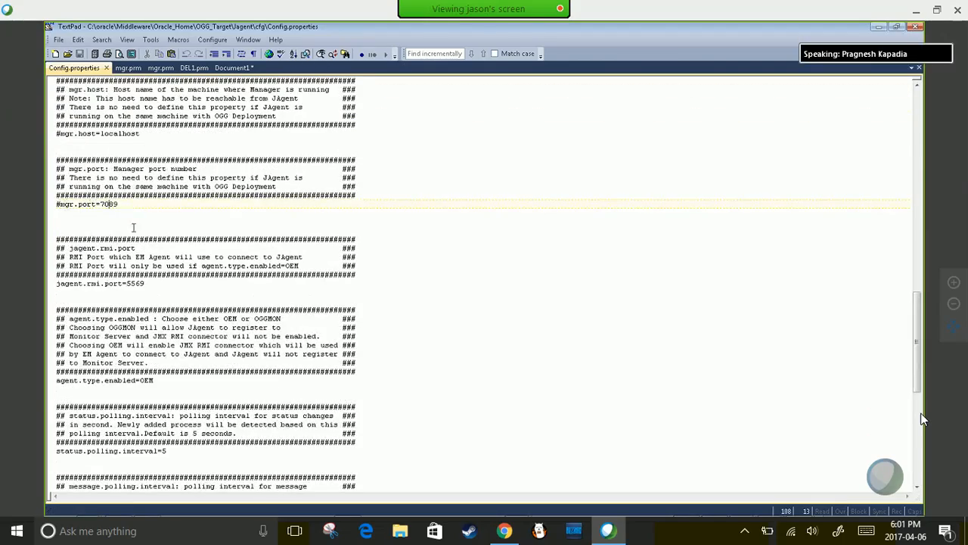
scroll(139, 247, down, 1)
click(132, 256)
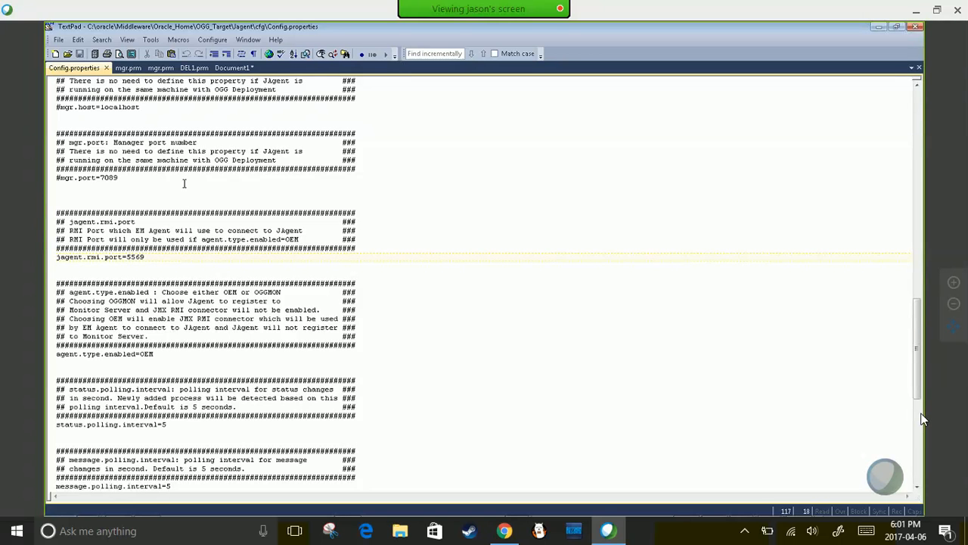
scroll(184, 182, up, 10)
scroll(217, 179, up, 5)
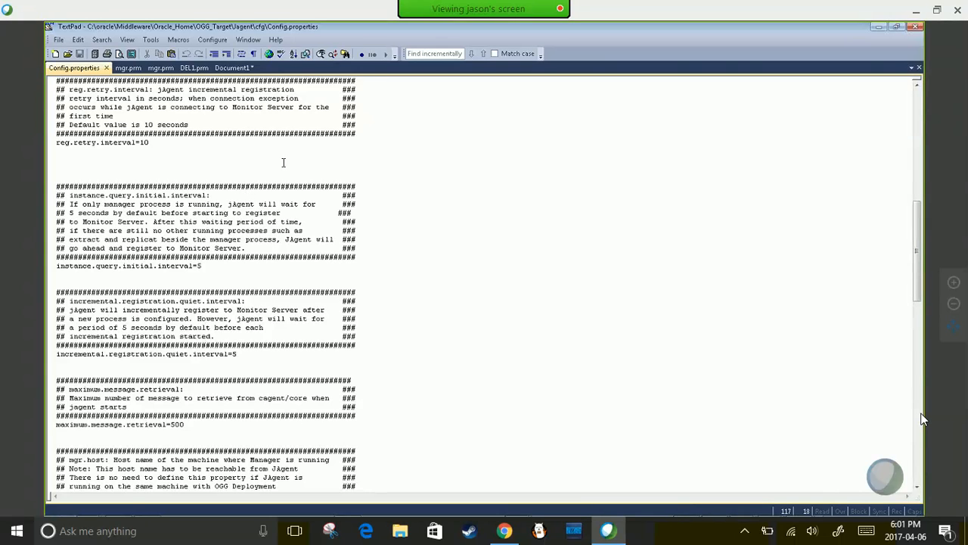
mouse_move(719, 507)
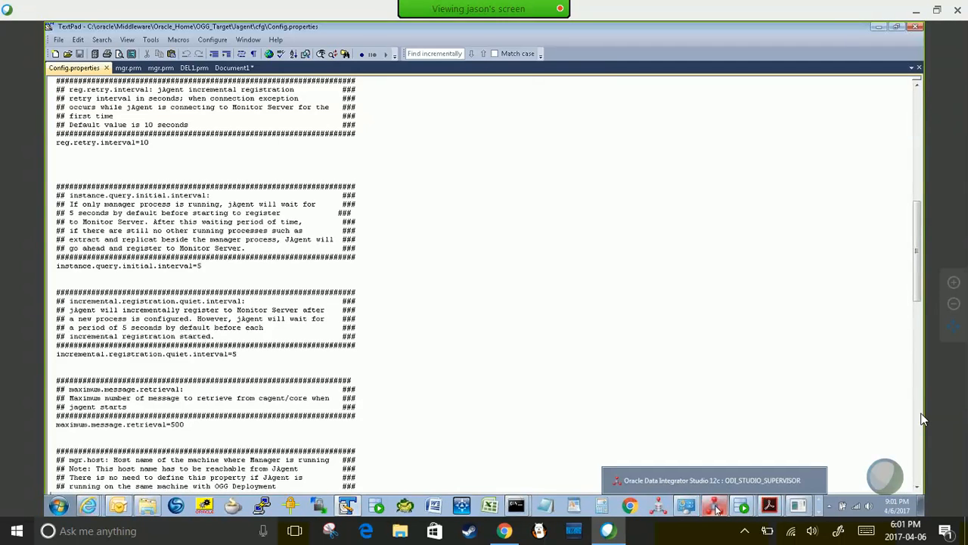
- In ODI Studio, close the OGG_CUSTOMER data view and Order Application editor, then show Topology
click(717, 507)
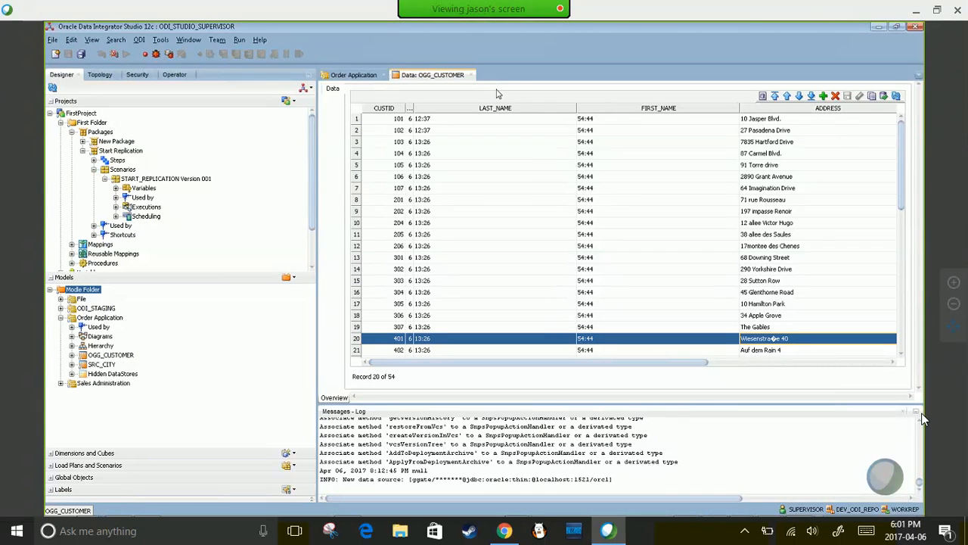
click(469, 75)
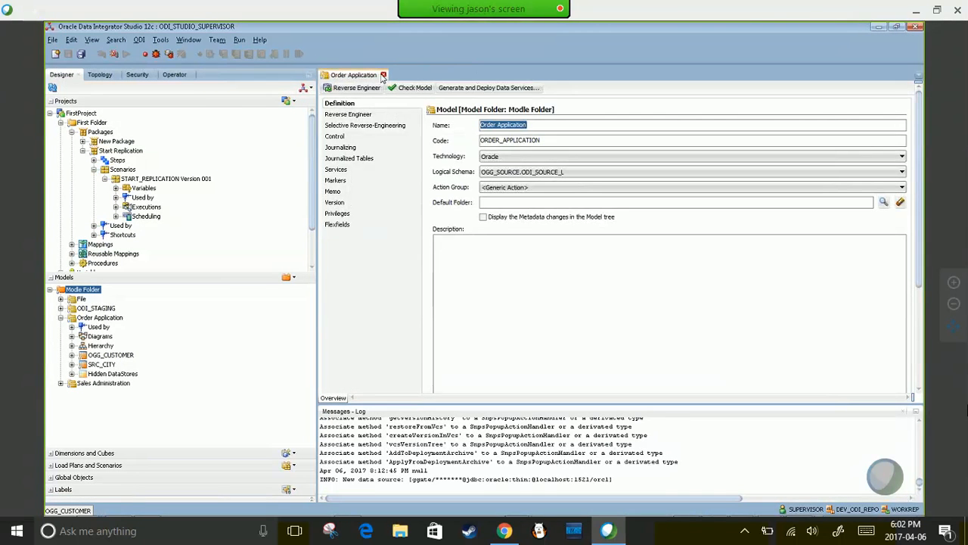
click(383, 76)
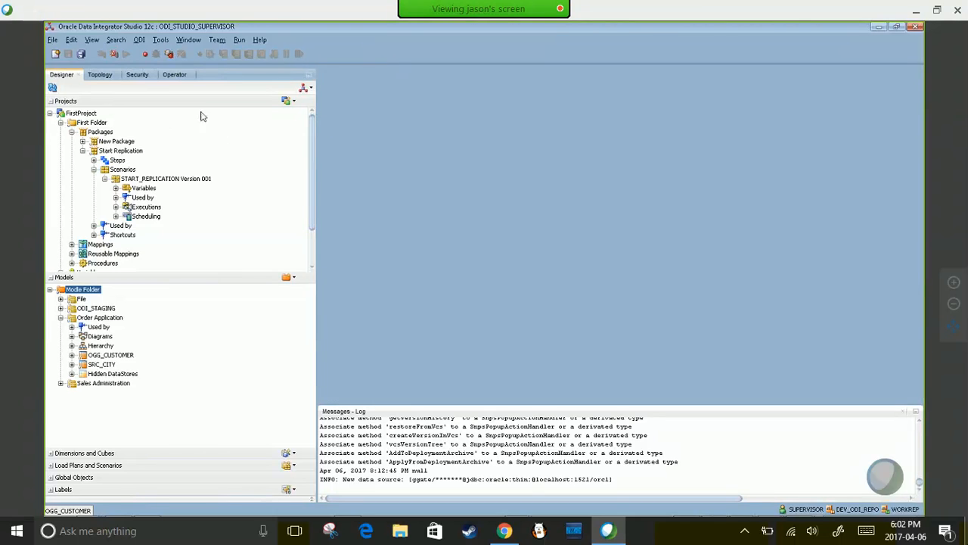
click(99, 74)
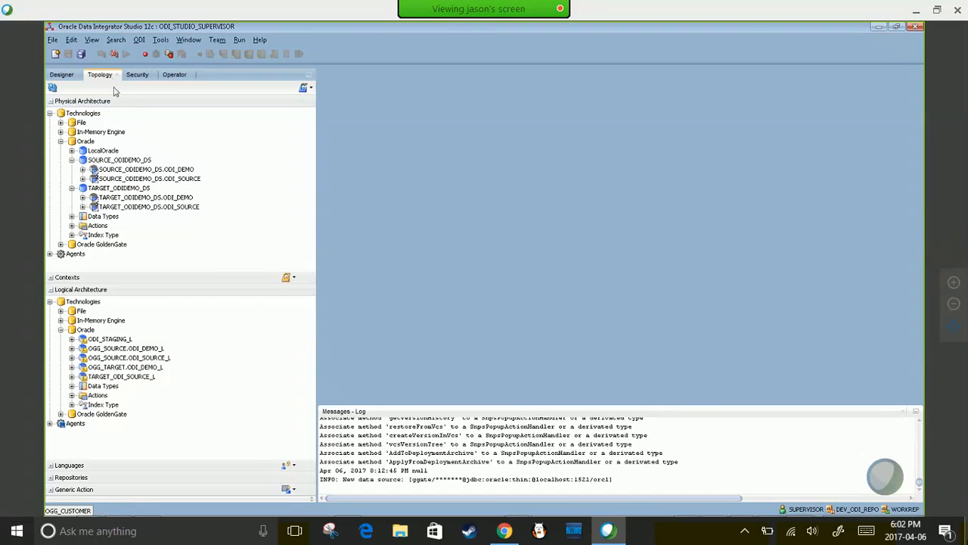
click(72, 160)
click(72, 169)
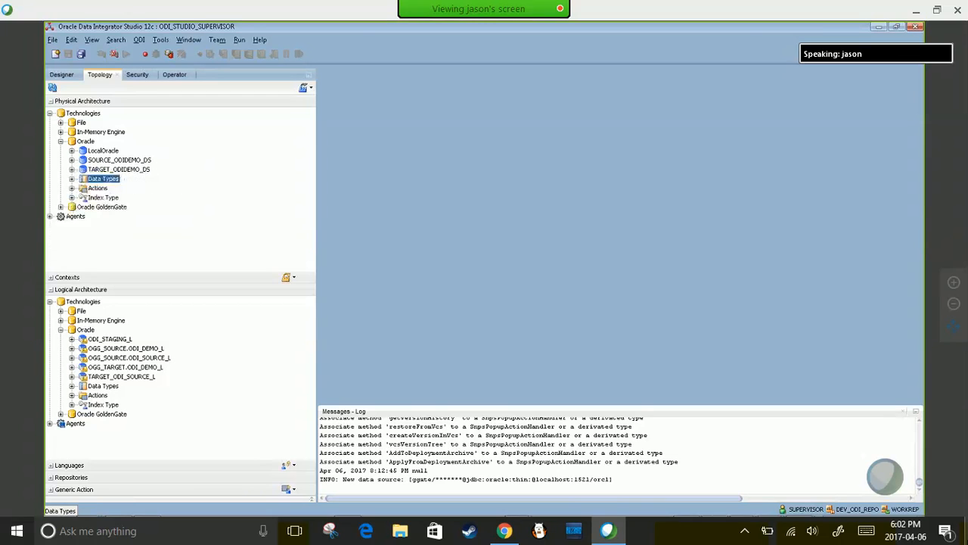
- Expand SOURCE_ODIDEMO_DS and TARGET_ODIDEMO_DS and select their ODI_SOURCE and ODI_DEMO schemas
click(103, 160)
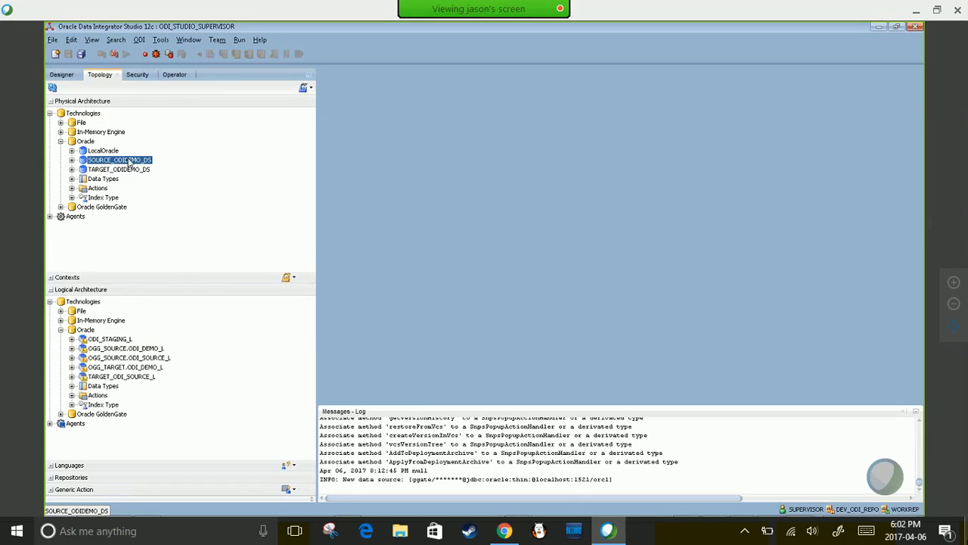
click(72, 159)
click(72, 188)
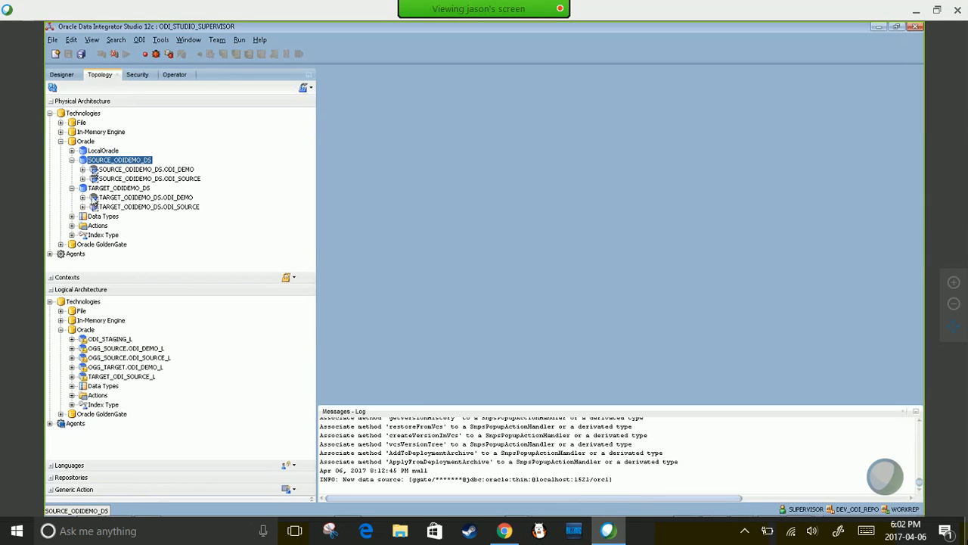
click(99, 190)
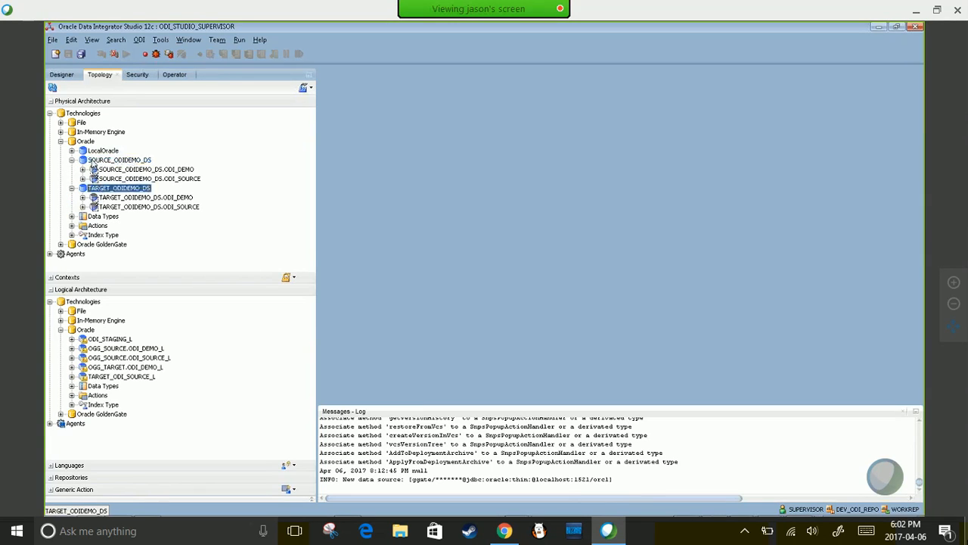
click(94, 161)
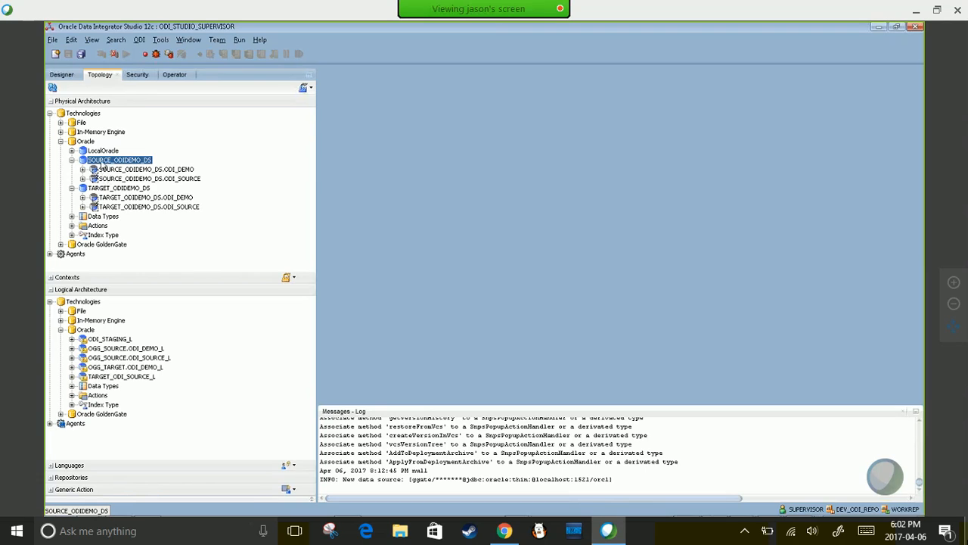
click(173, 180)
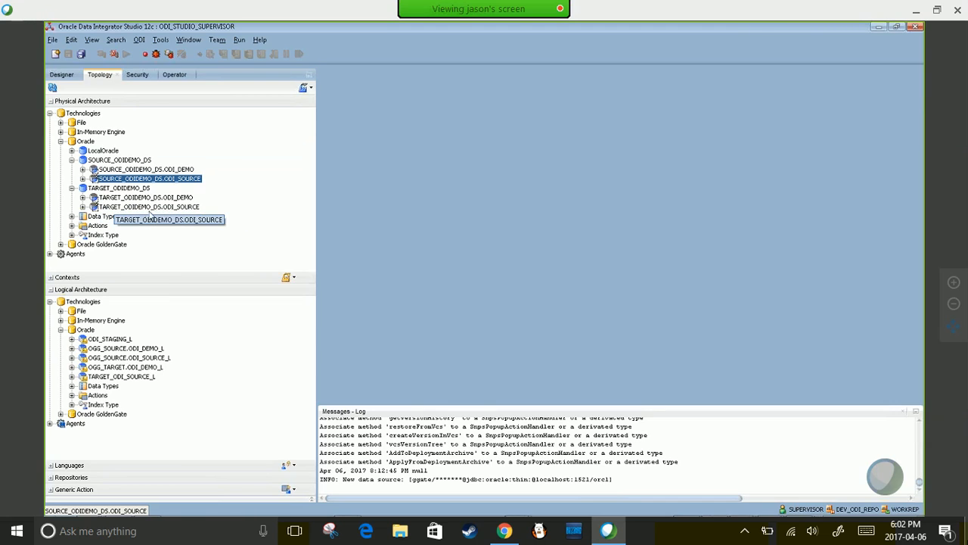
click(180, 198)
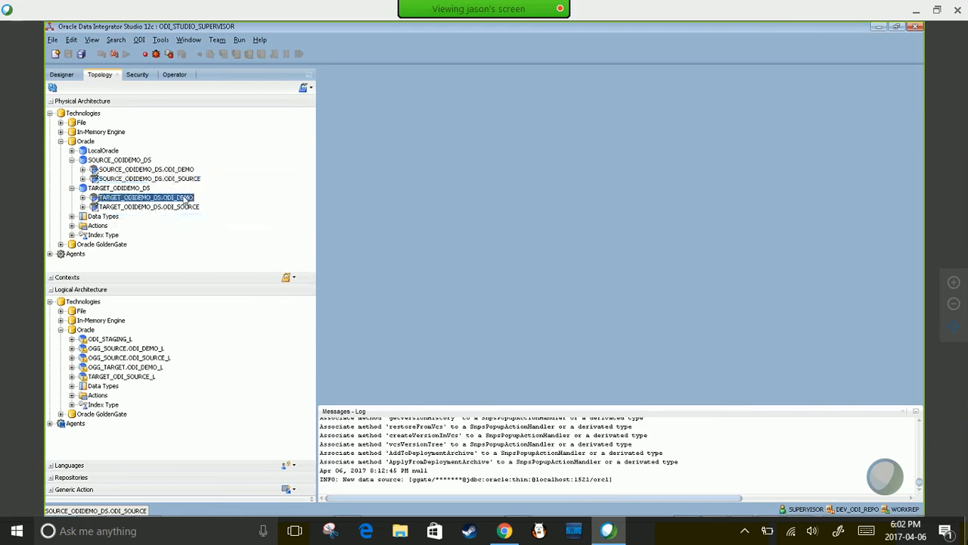
click(177, 180)
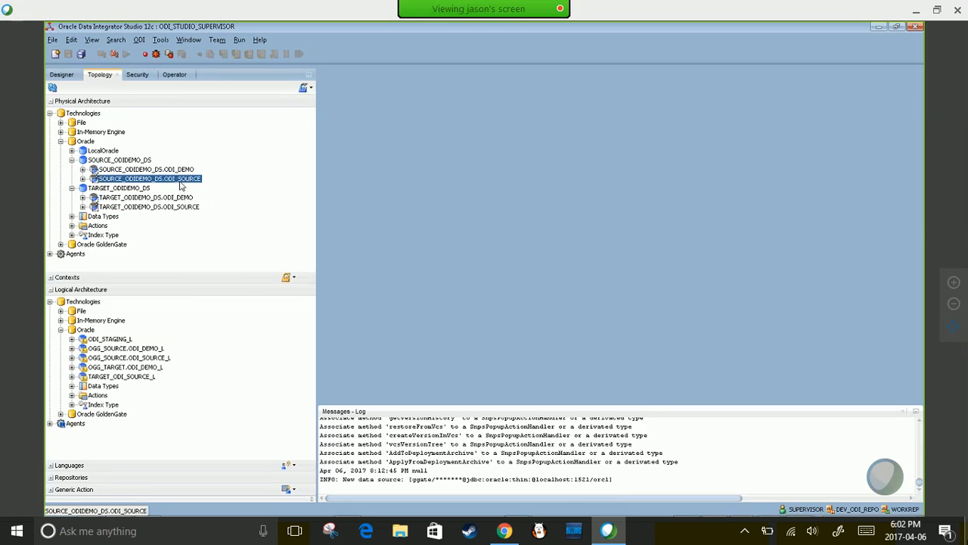
- Bring up the SQL Developer LocalOrcl worksheet and go to its last query
mouse_move(588, 503)
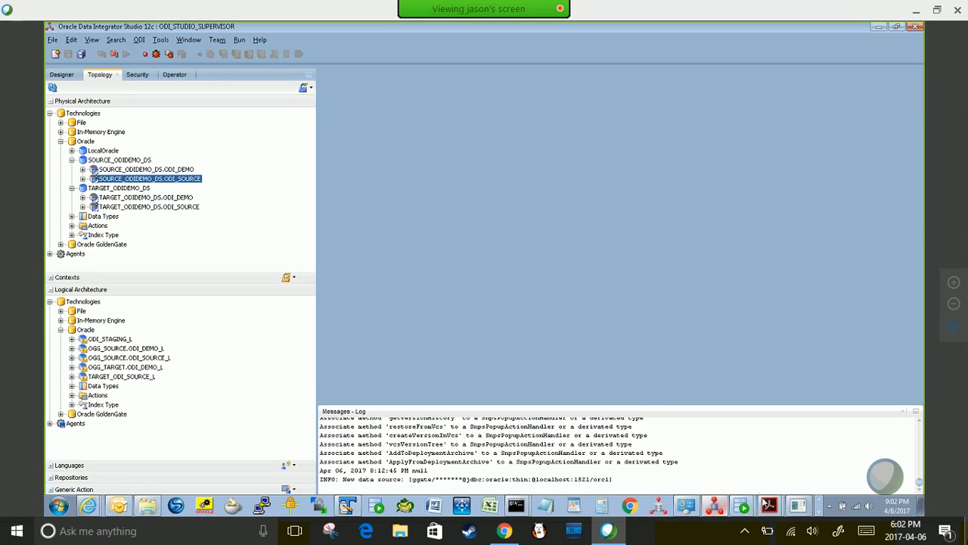
mouse_move(746, 507)
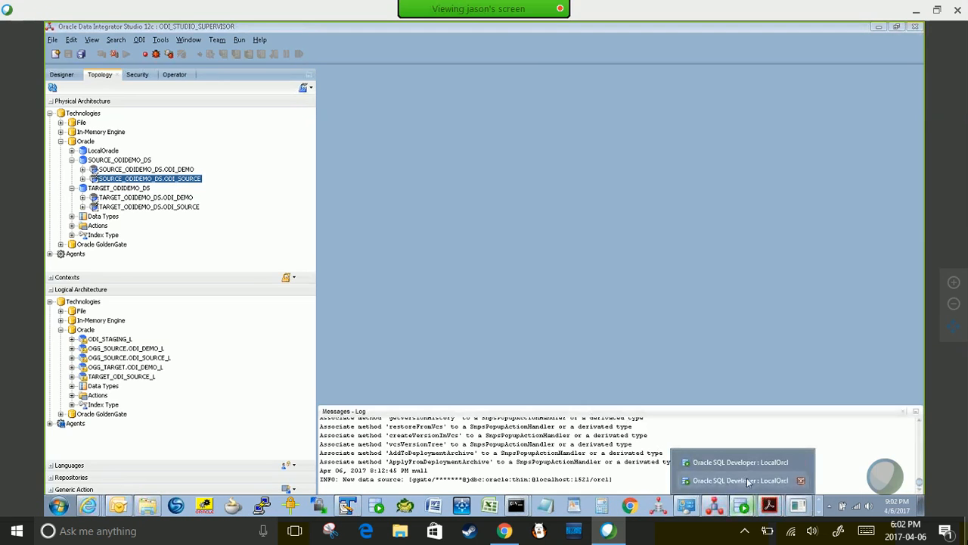
click(732, 488)
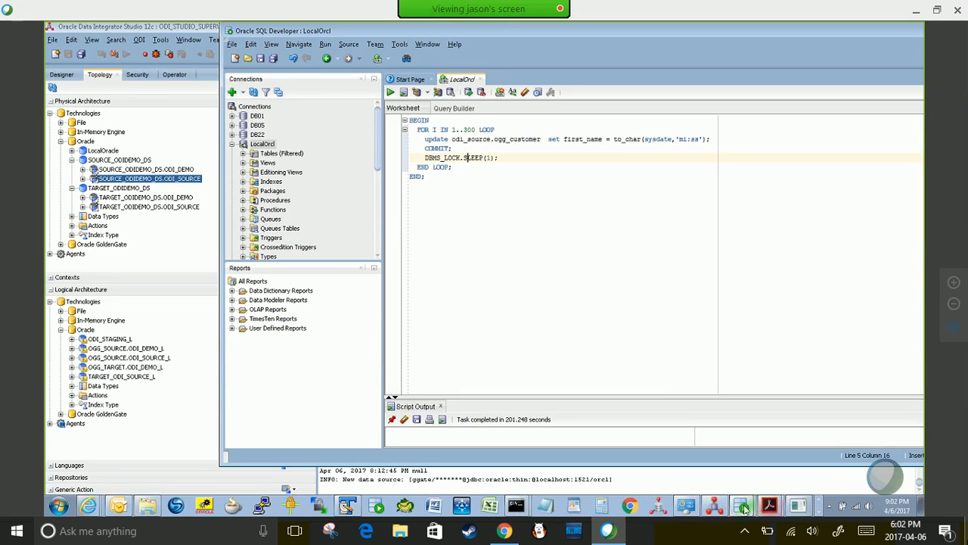
click(744, 507)
click(725, 463)
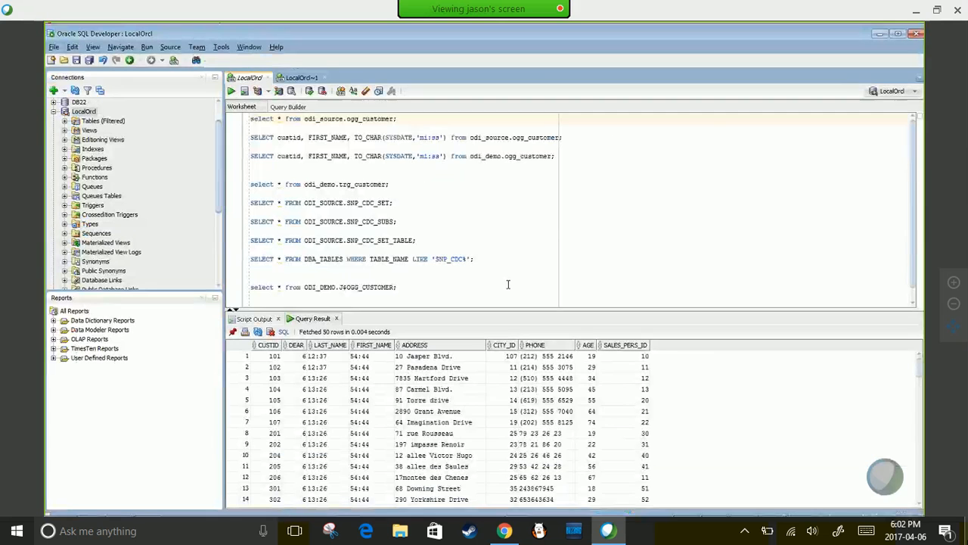
scroll(507, 283, down, 1)
click(508, 283)
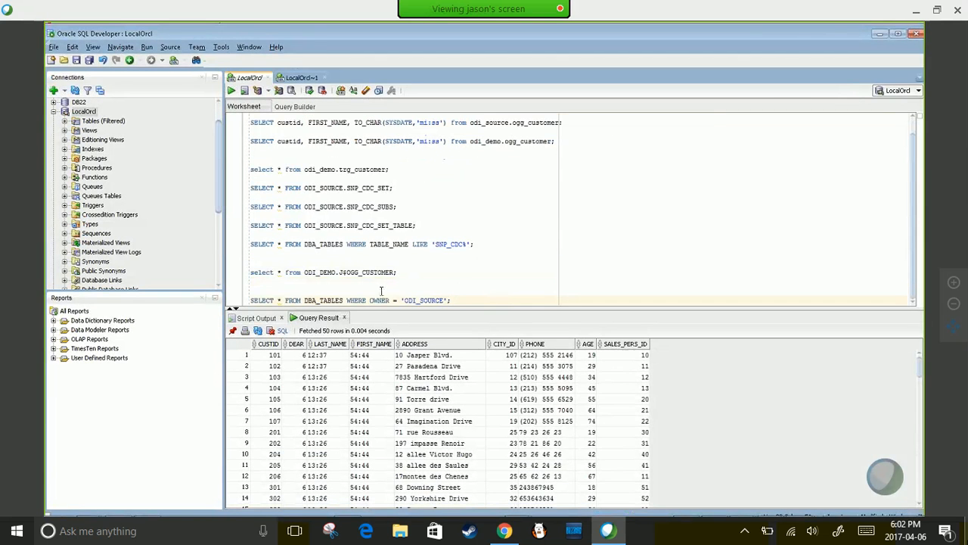
- Run the DBA_TABLES query for OWNER = 'ODI_SOURCE' and enlarge the results pane
key(F11)
key(Escape)
key(shift+End)
key(ctrl+Return)
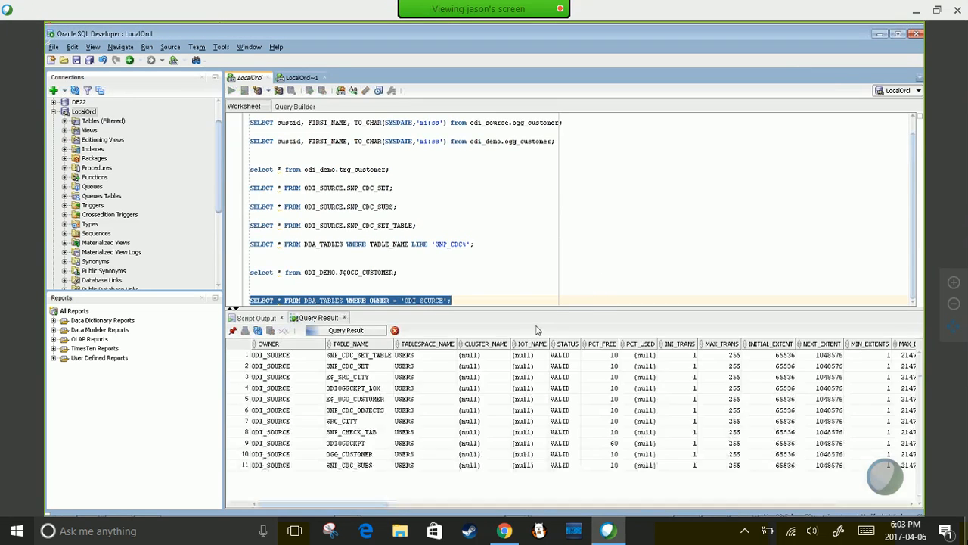
drag(491, 310, 454, 189)
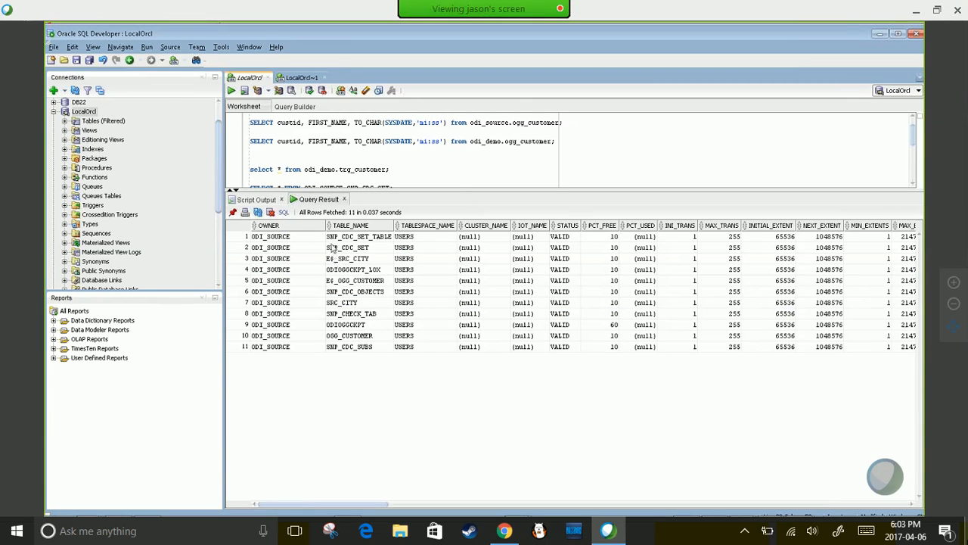
- Review the returned tables, marking SRC_CITY and OGG_CUSTOMER in the list
click(336, 304)
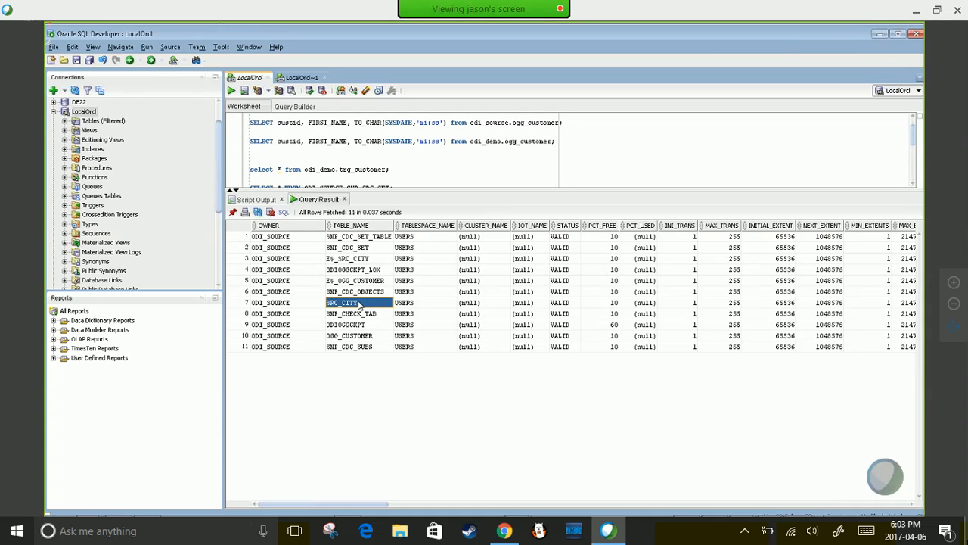
click(342, 337)
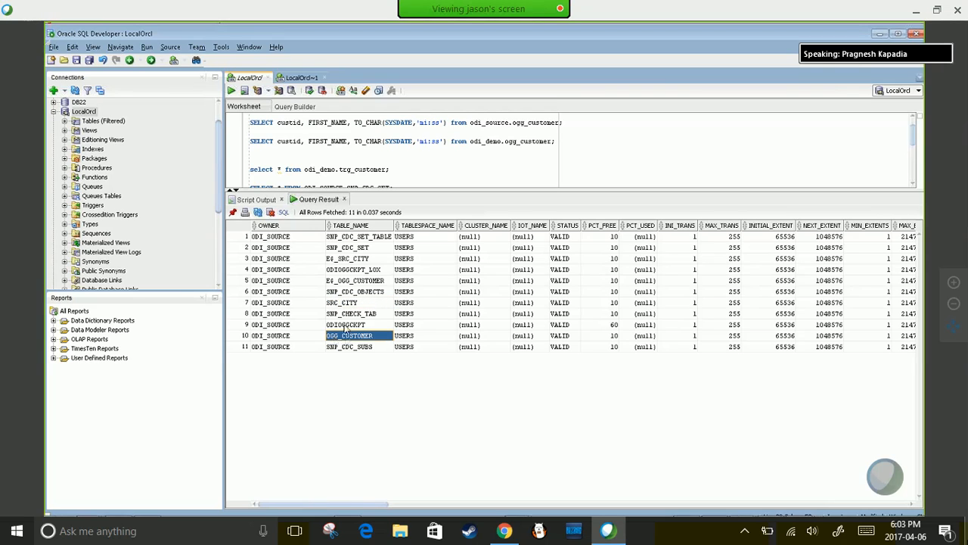
ctrl+click(342, 304)
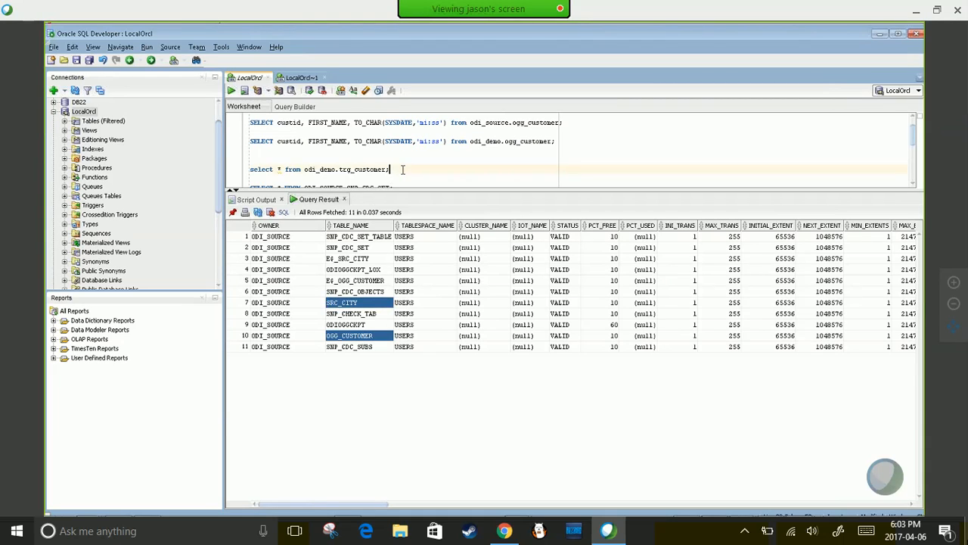
scroll(403, 169, down, 3)
scroll(403, 170, down, 2)
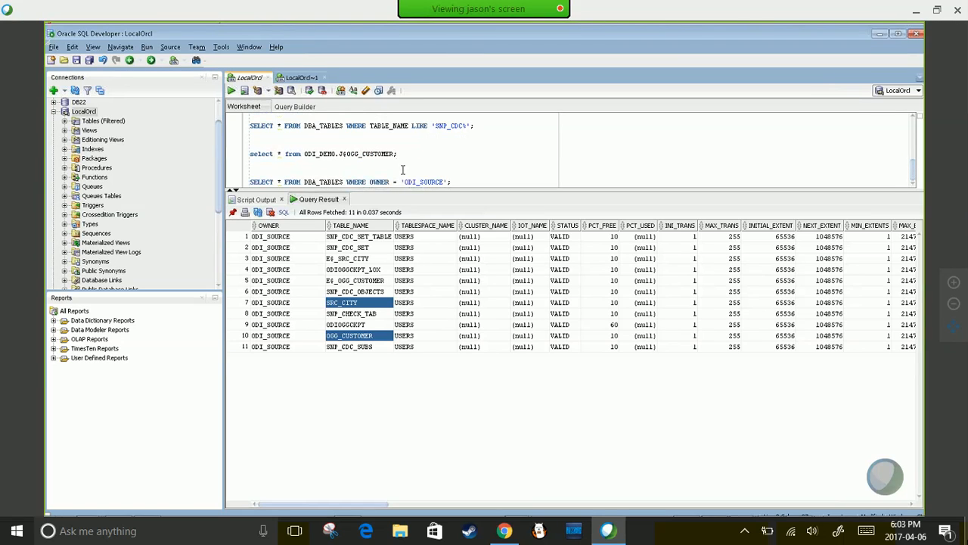
scroll(404, 169, up, 4)
scroll(403, 169, down, 4)
- Rerun the table-listing query with owner 'ODI_DEMO' instead of SOURCE
drag(421, 182, 445, 182)
text(cDEM)
key(shift+End)
key(ctrl+Return)
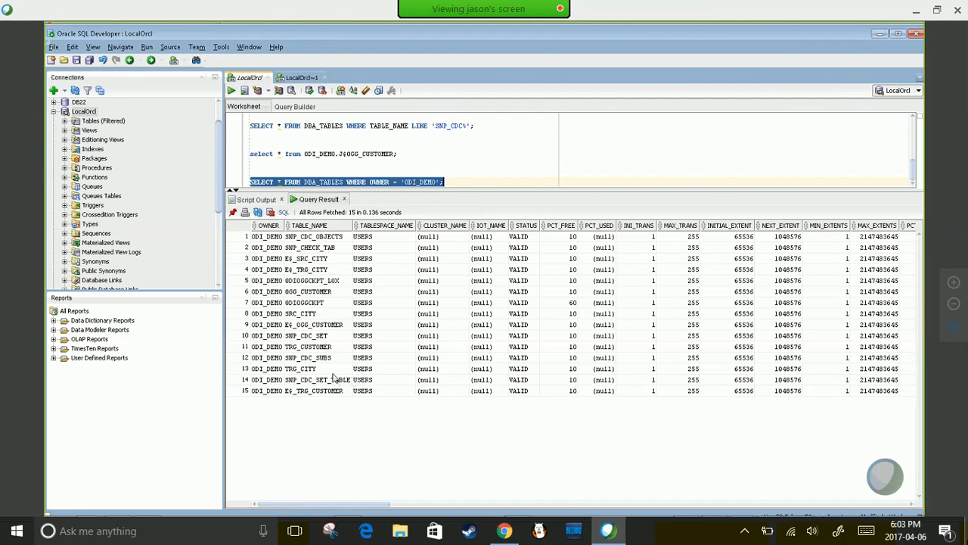
- Point out OGG_CUSTOMER, SRC_CITY, TRG_CITY and TRG_CUSTOMER in the results and widen the Connections panel
click(302, 294)
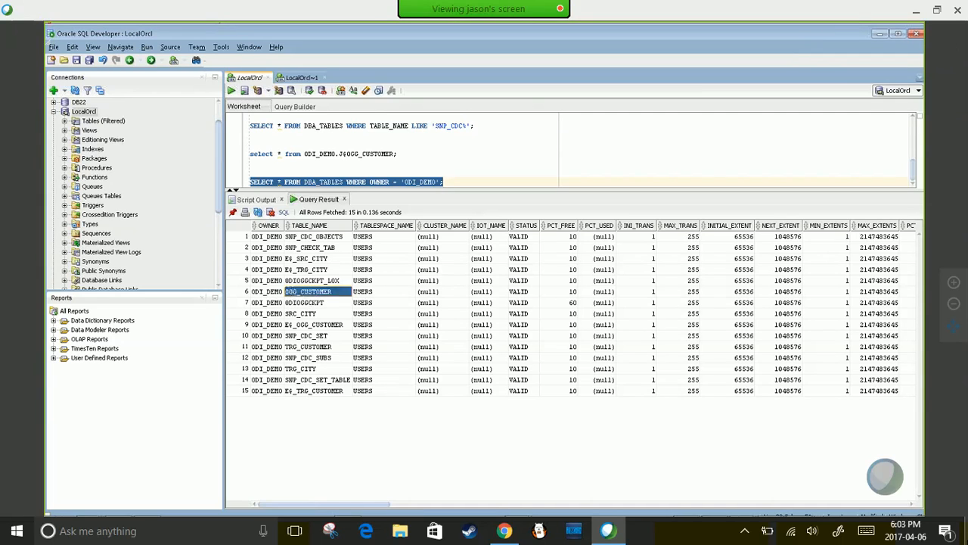
click(298, 315)
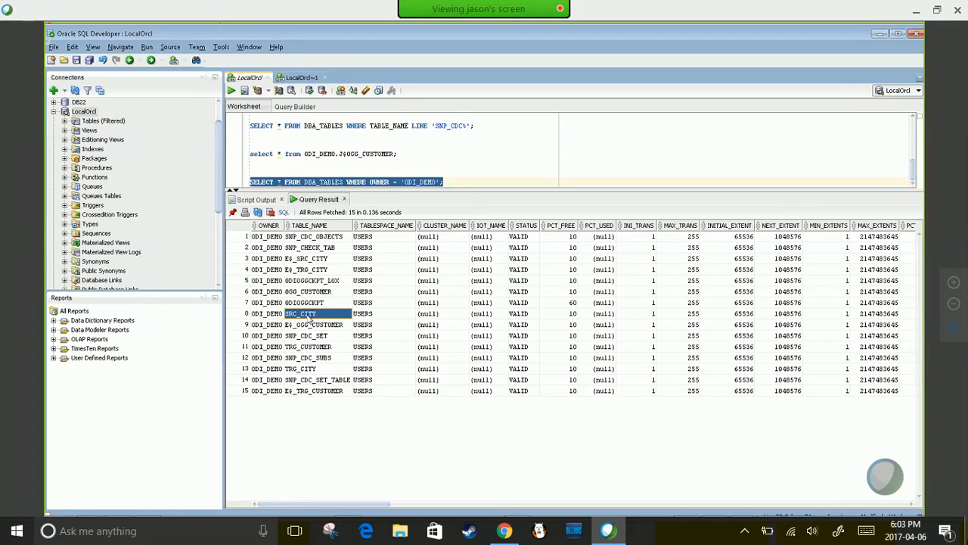
click(306, 369)
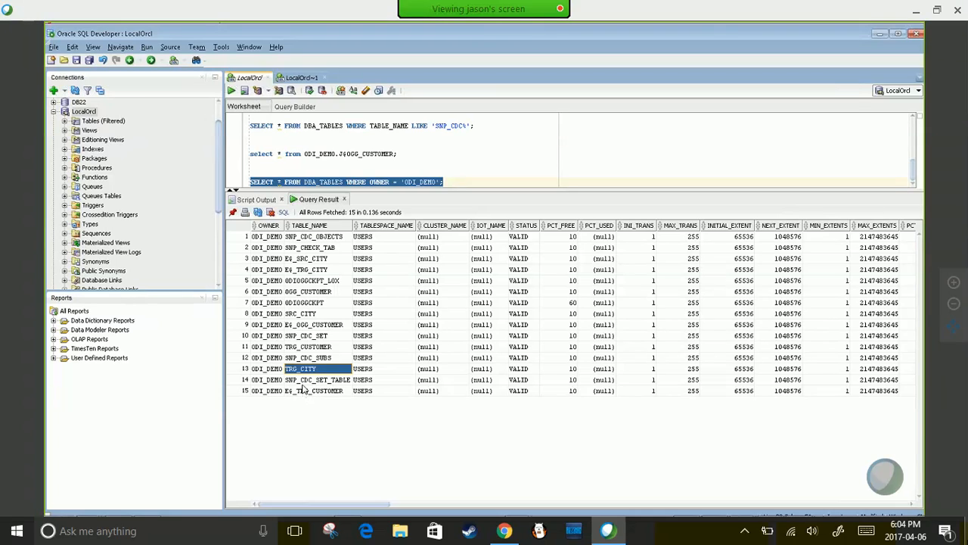
click(307, 345)
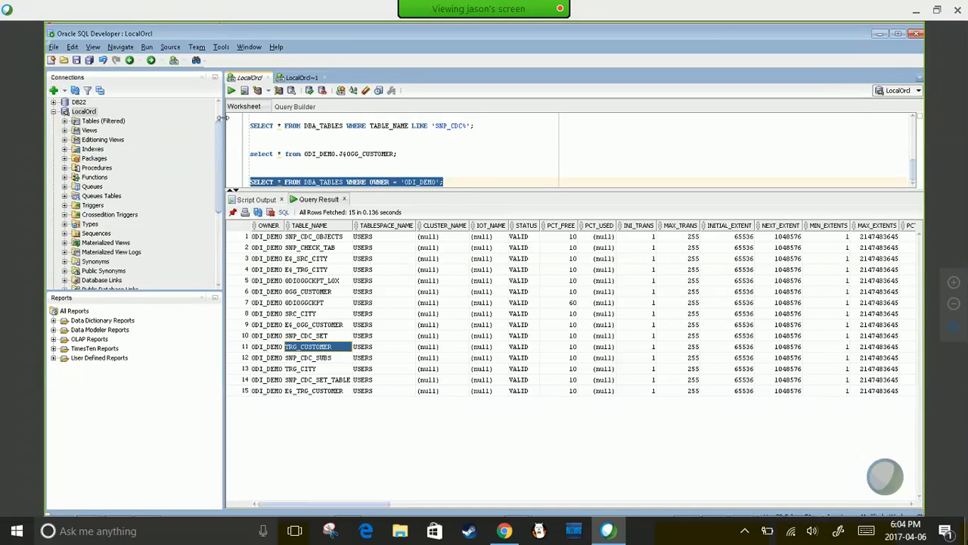
drag(221, 112, 413, 112)
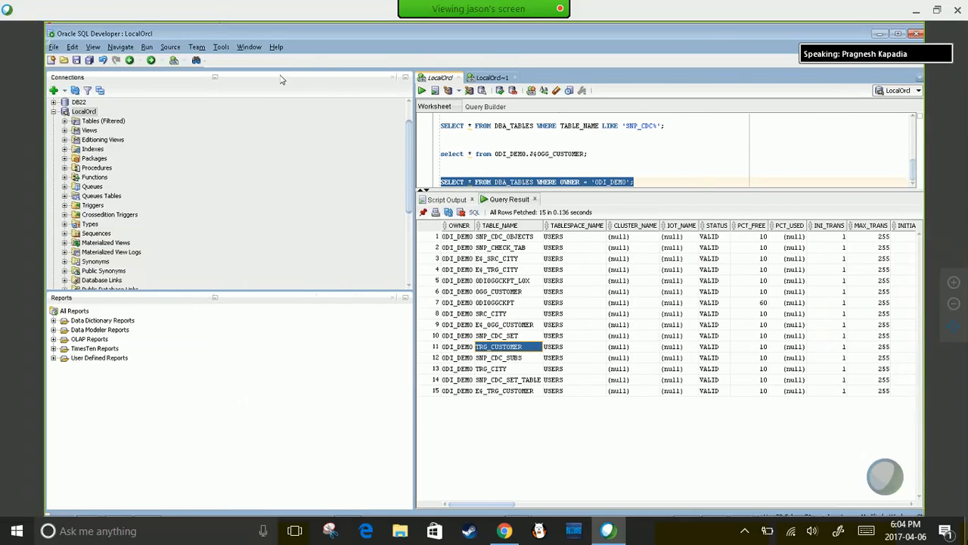
click(714, 505)
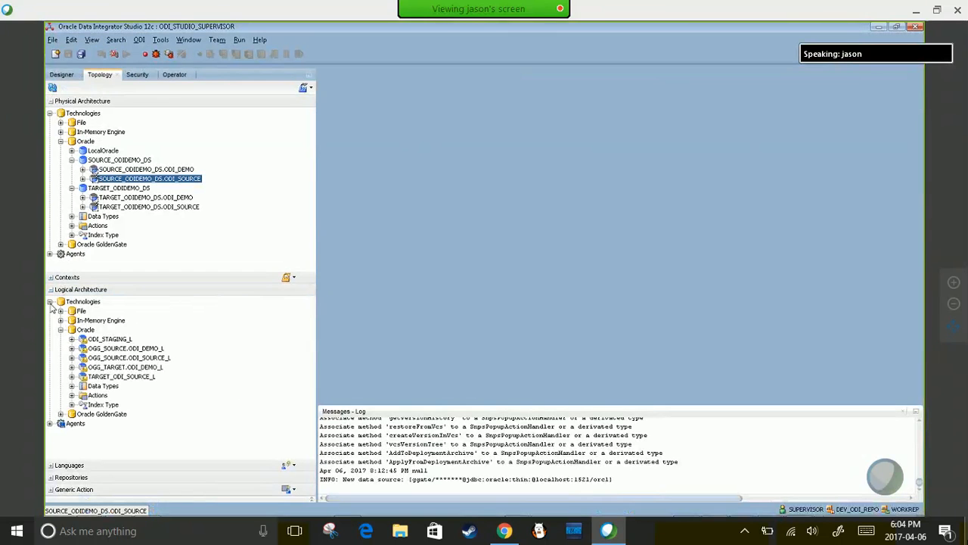
- Show the Designer project and model trees and select the Order Application model
click(64, 75)
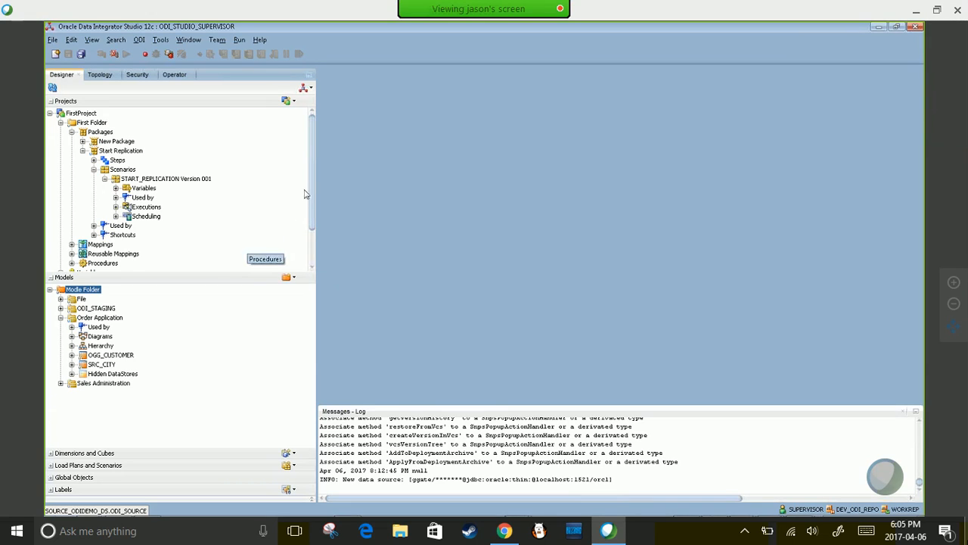
scroll(310, 185, down, 2)
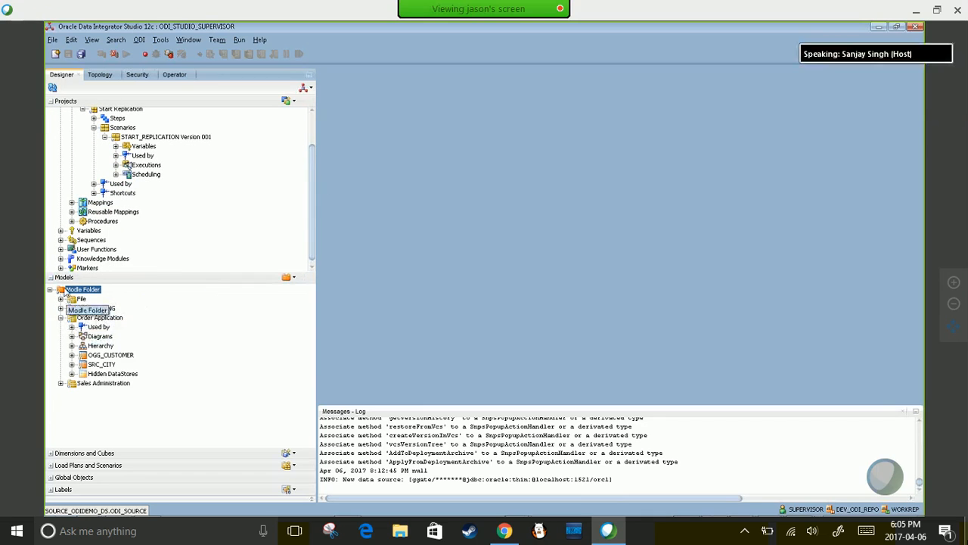
scroll(313, 219, down, 1)
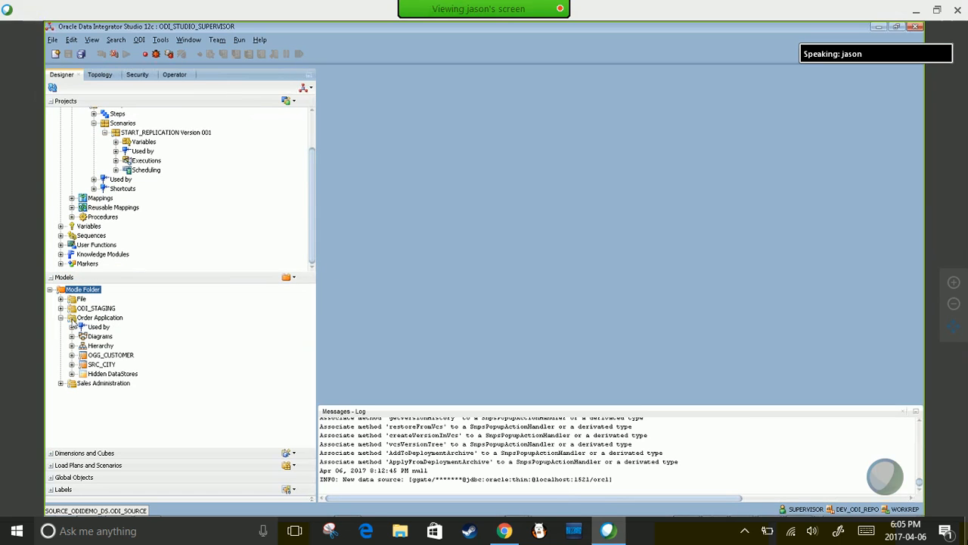
click(74, 321)
- Check Order Application's SRC_CITY and OGG_CUSTOMER datastores, then open the Sales Administration model
double_click(73, 321)
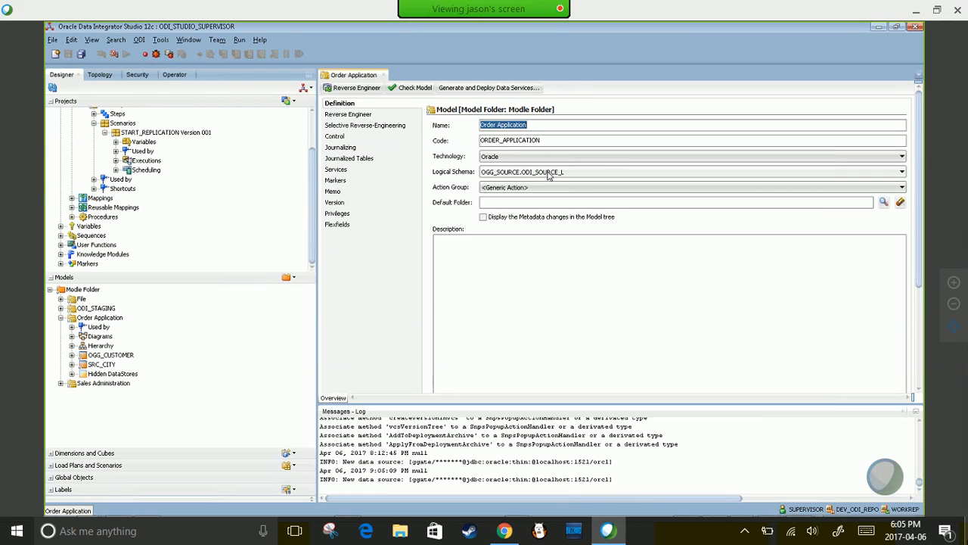
click(99, 318)
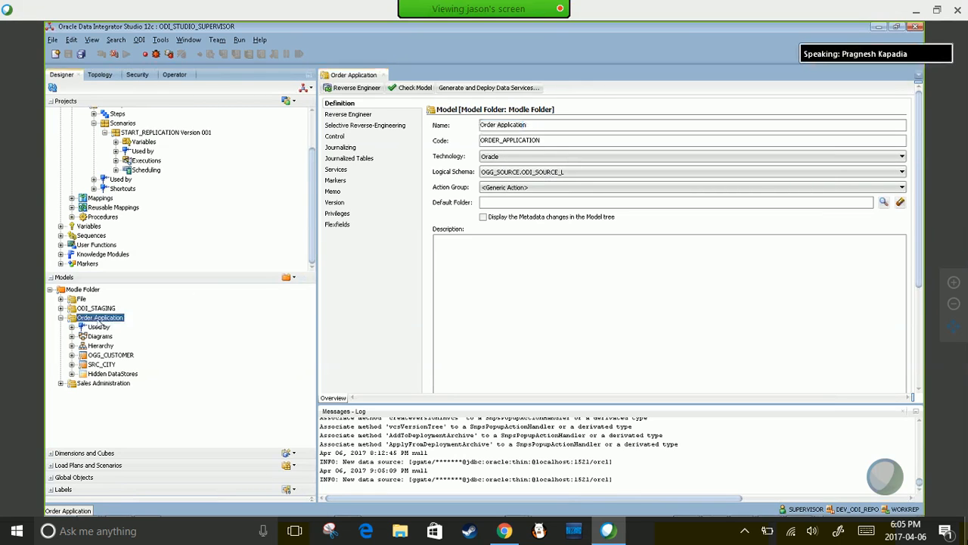
click(97, 366)
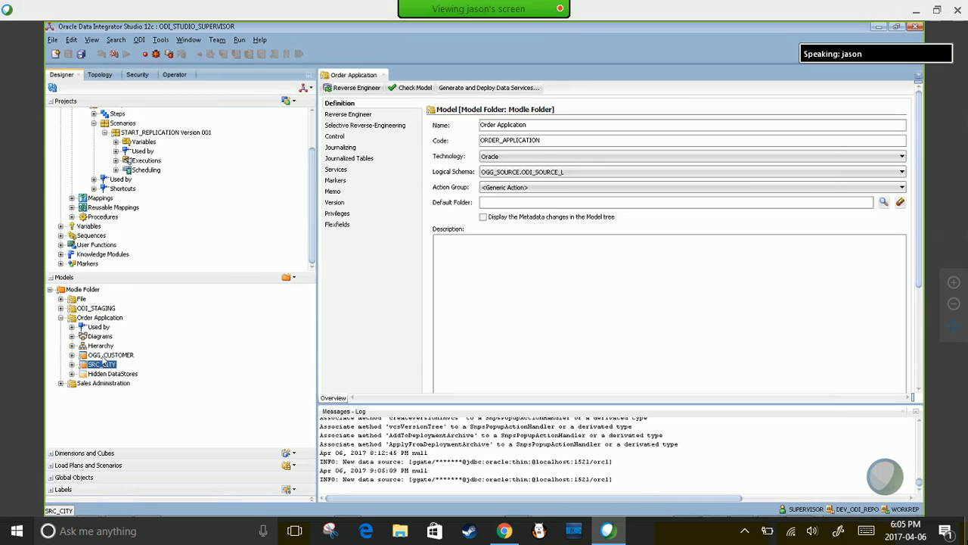
click(104, 356)
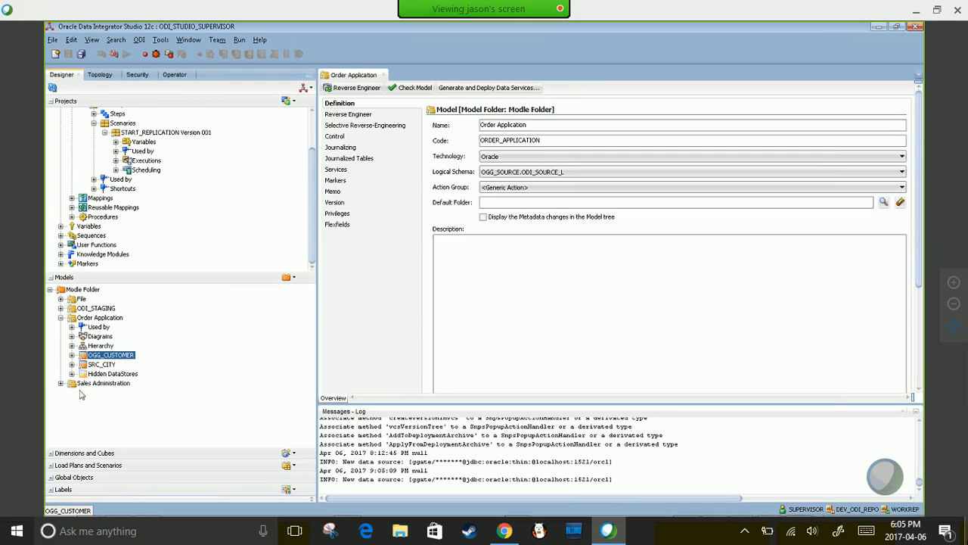
click(60, 384)
scroll(69, 356, down, 2)
double_click(81, 319)
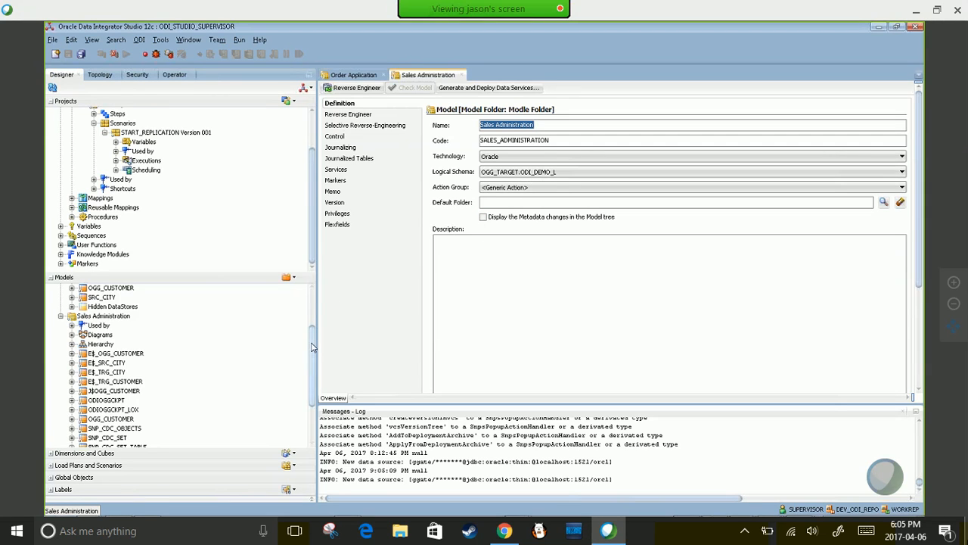
- Compare the TRG_CITY and TRG_CUSTOMER datastores in the Sales Administration model
scroll(307, 363, down, 1)
scroll(307, 364, down, 2)
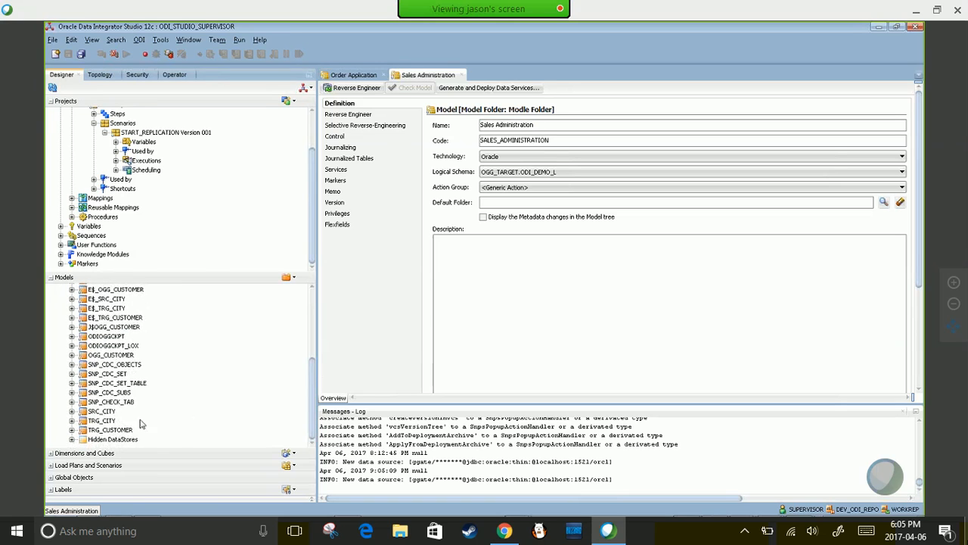
click(100, 421)
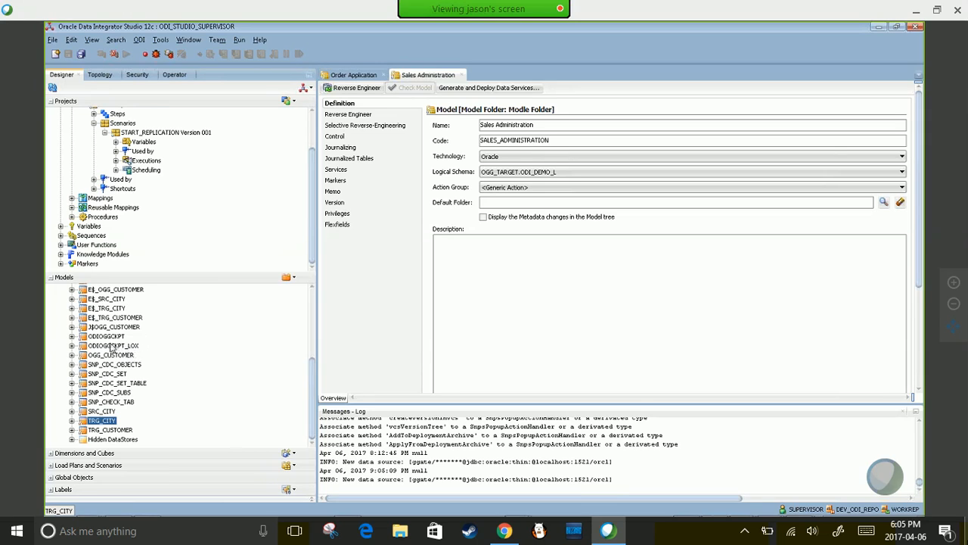
click(104, 431)
click(103, 423)
click(105, 429)
click(102, 421)
click(102, 430)
click(102, 421)
- Review SRC_CITY, OGG_CUSTOMER, TRG_CITY and TRG_CUSTOMER, then bring up the Topology navigator
click(100, 412)
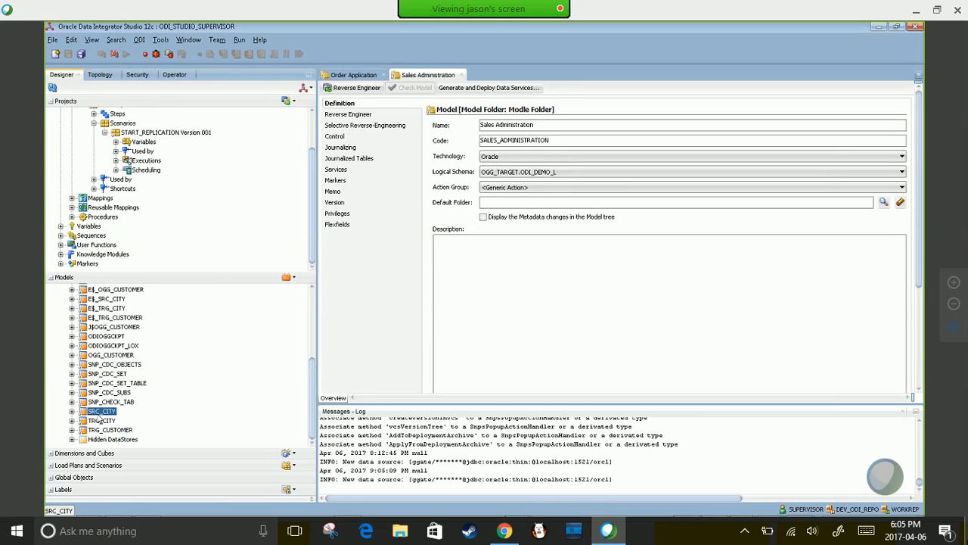
click(111, 356)
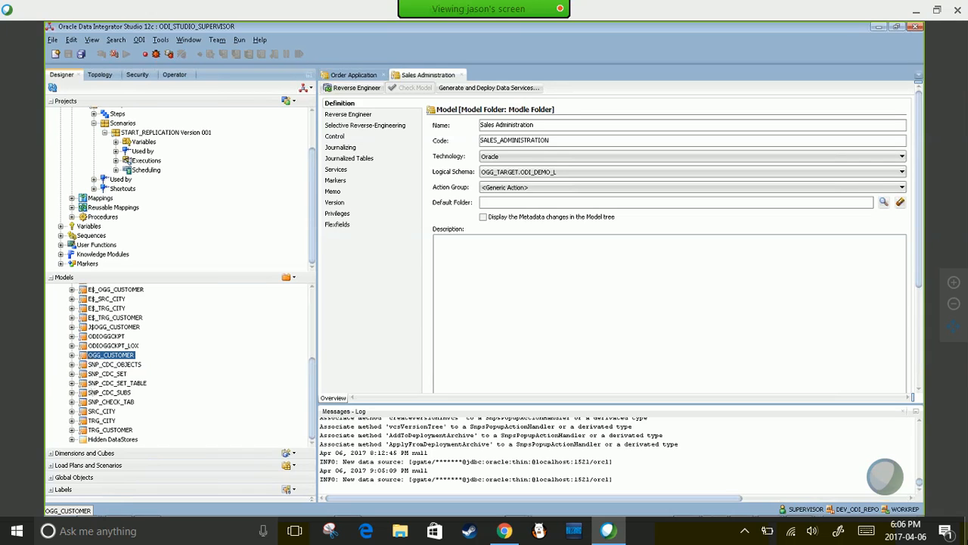
click(98, 411)
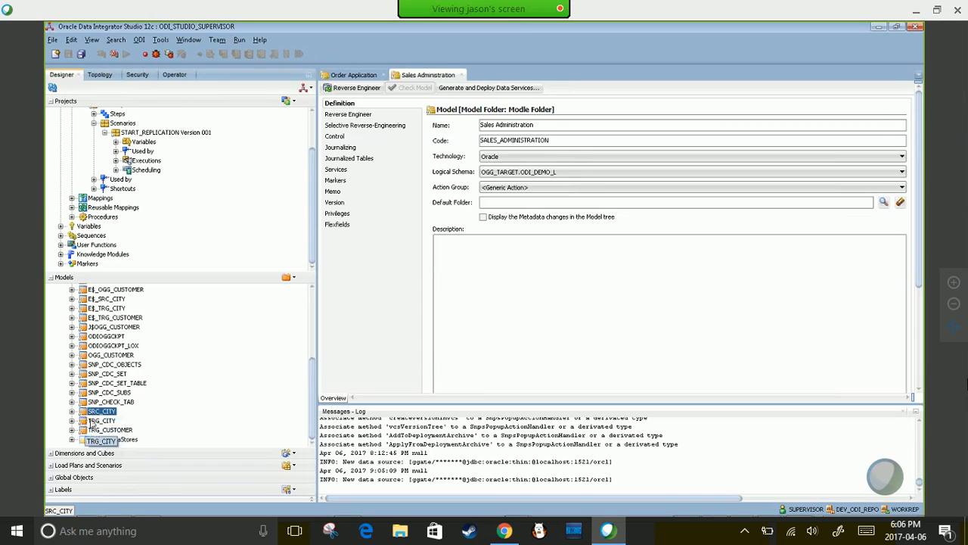
click(106, 422)
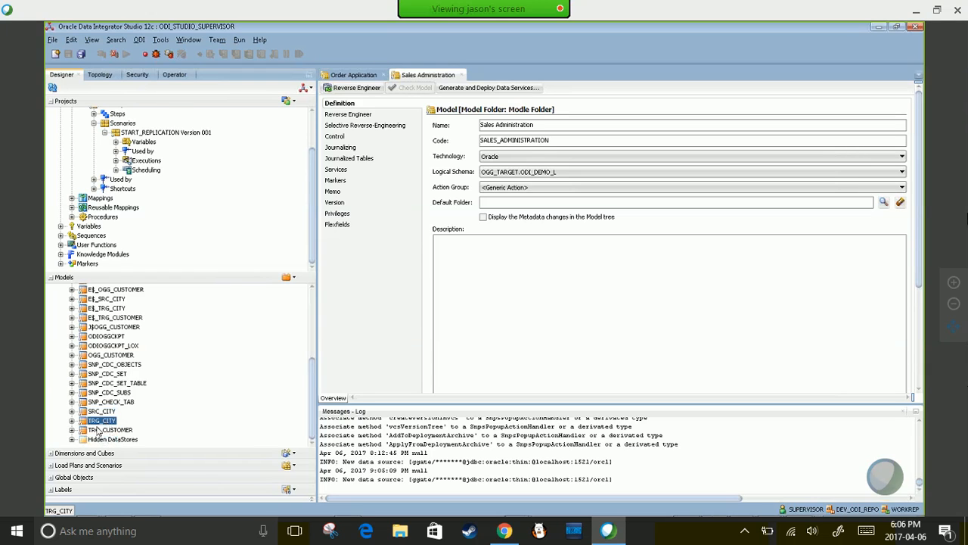
click(98, 431)
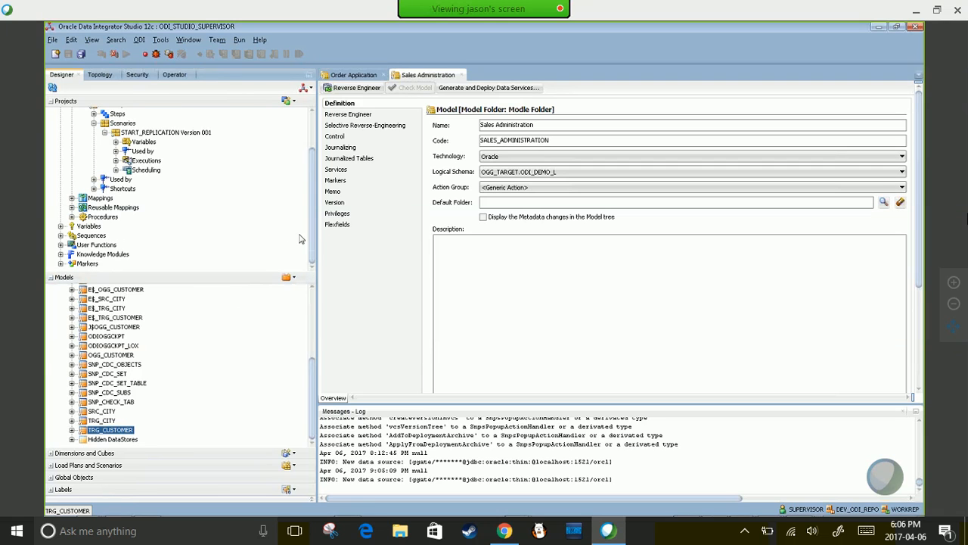
drag(312, 220, 311, 175)
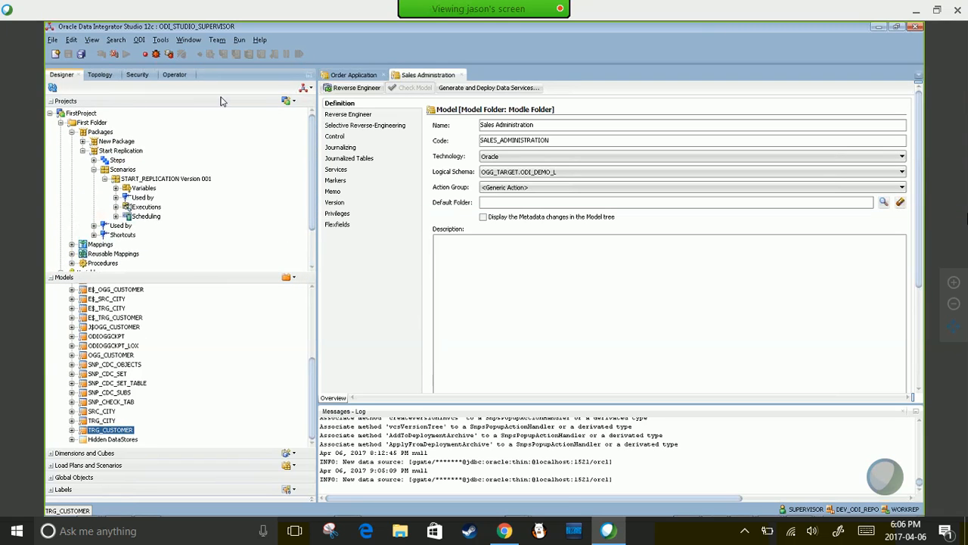
click(101, 75)
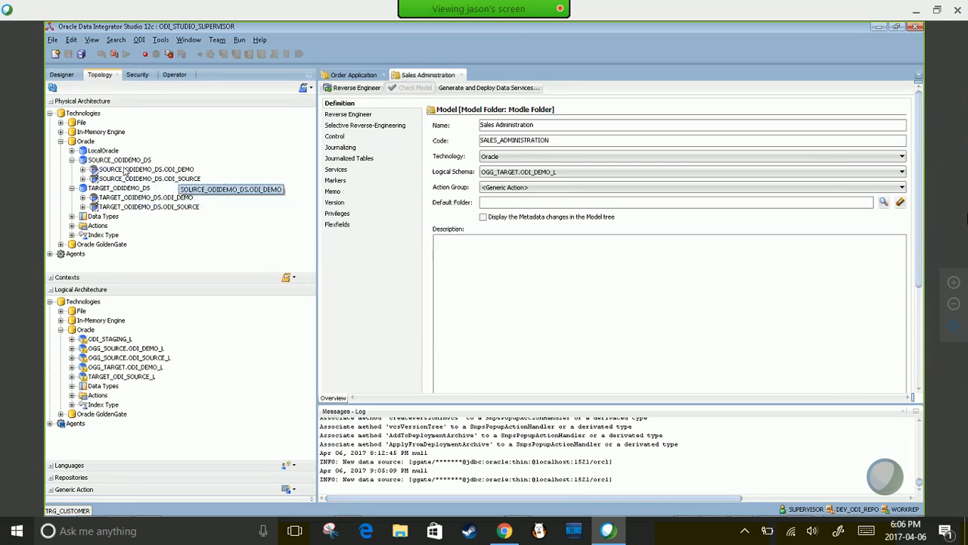
- Expand Oracle GoldenGate, OGG_TARGET and OGG_SOURCE to show CAP, CAP_JL, DEL and DEL_JL
click(97, 246)
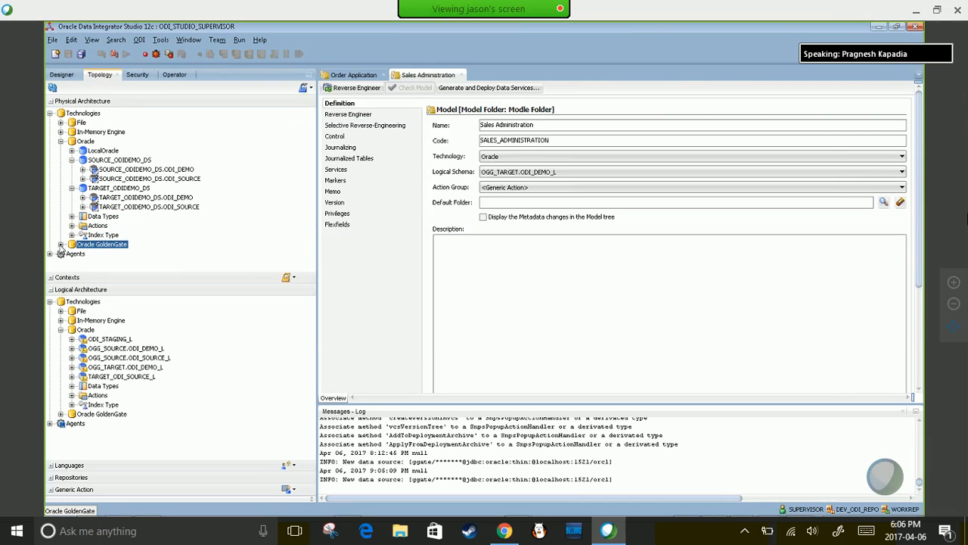
click(60, 245)
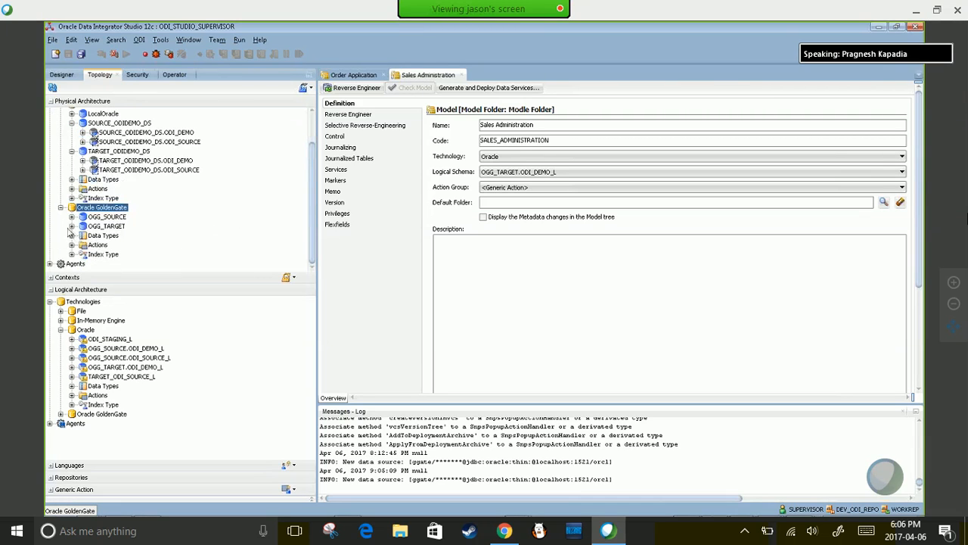
click(72, 225)
click(72, 216)
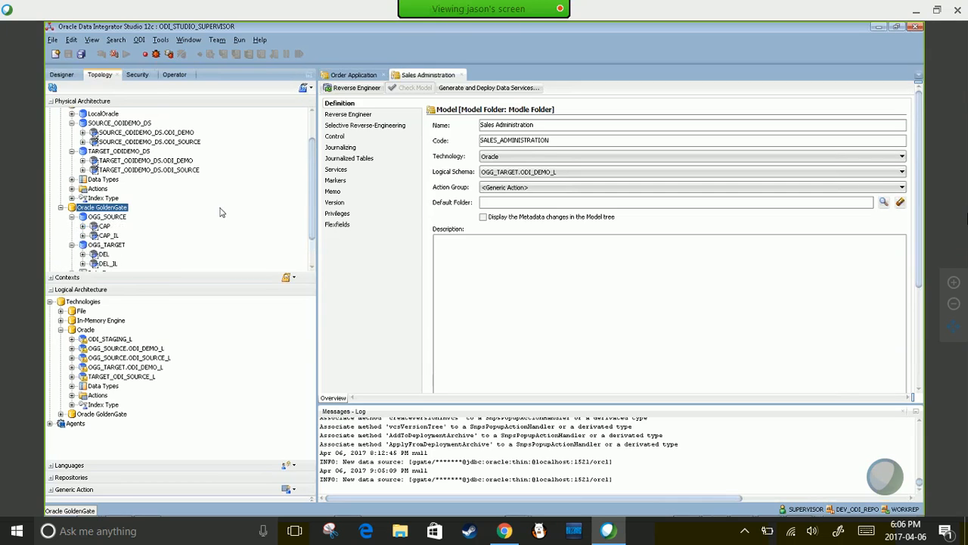
scroll(221, 212, down, 1)
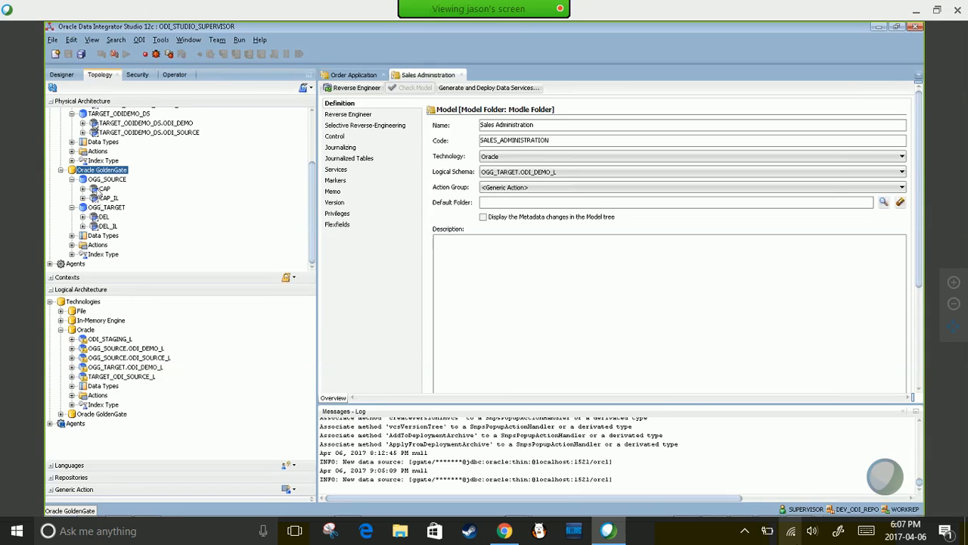
click(98, 180)
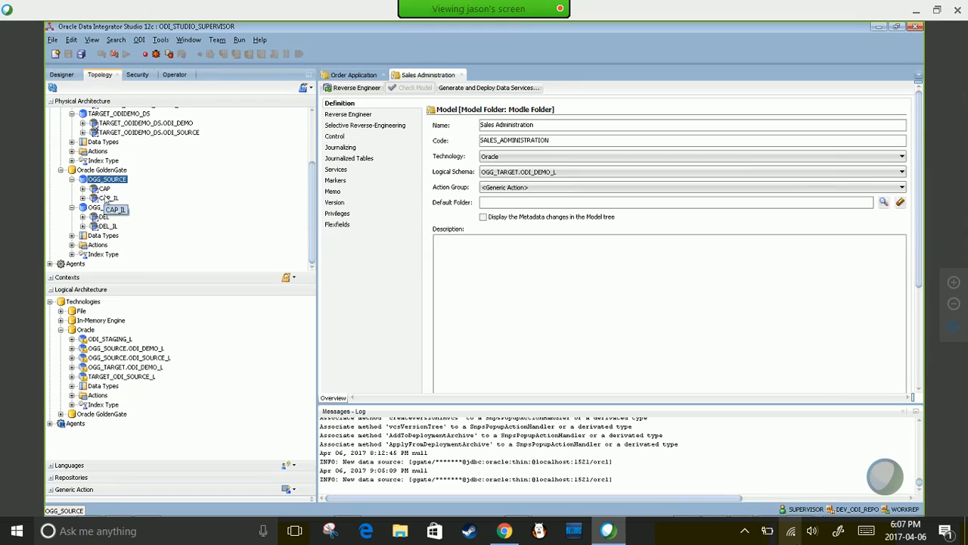
click(109, 198)
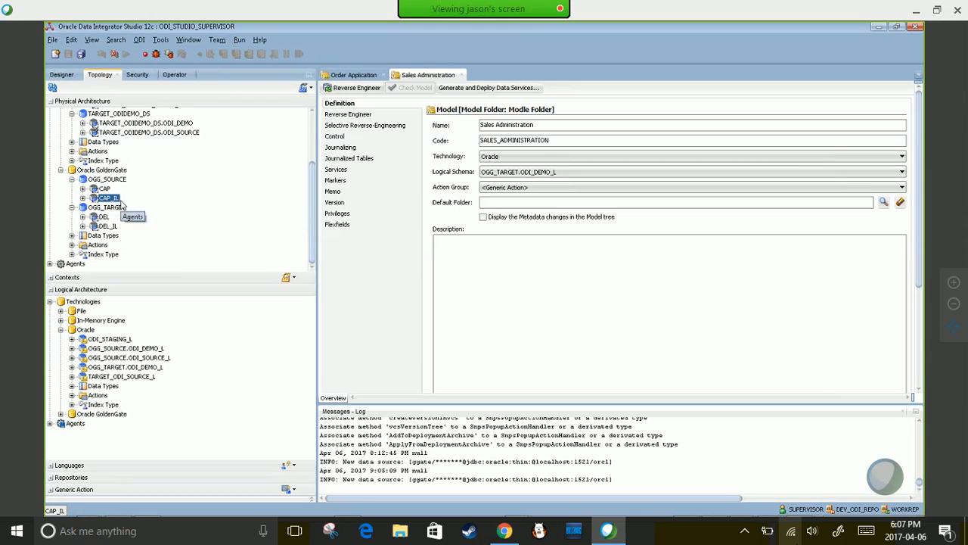
click(103, 218)
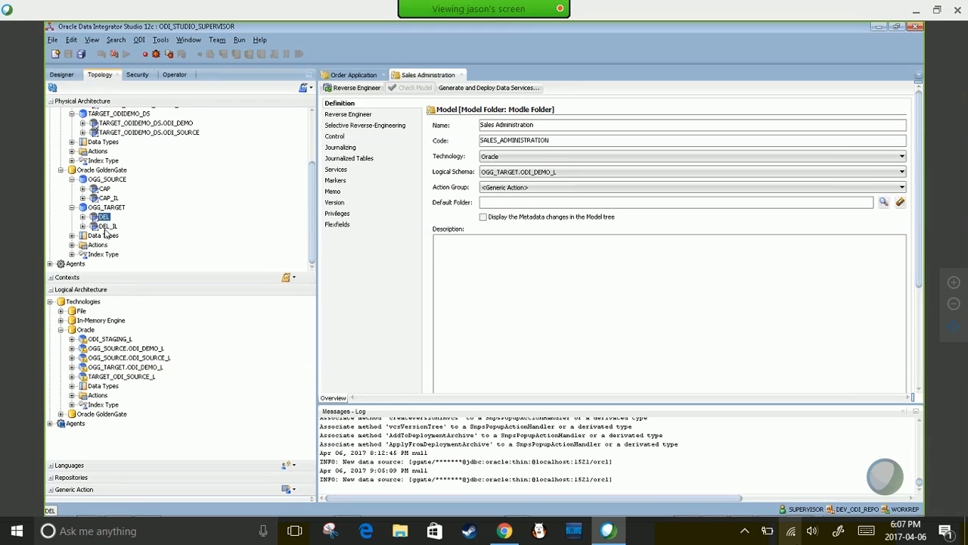
click(111, 227)
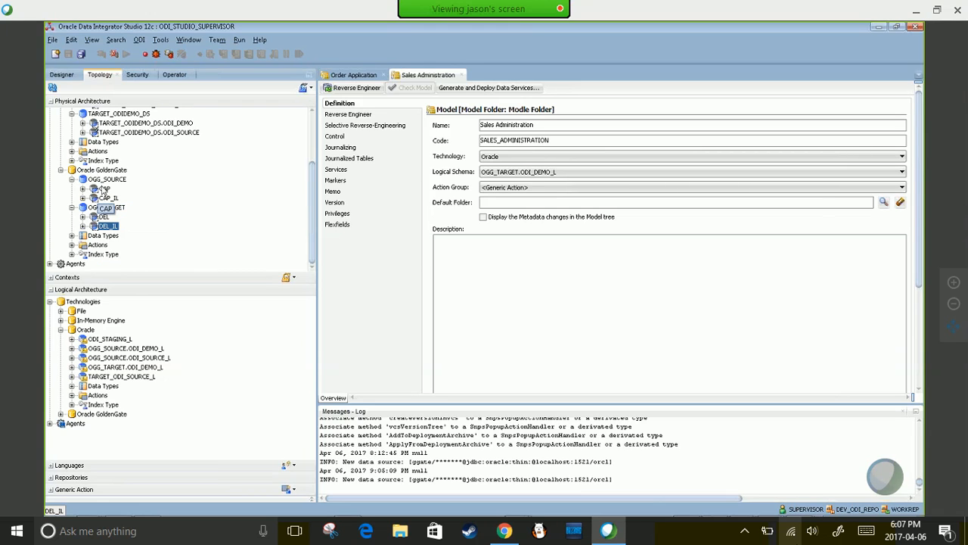
click(108, 198)
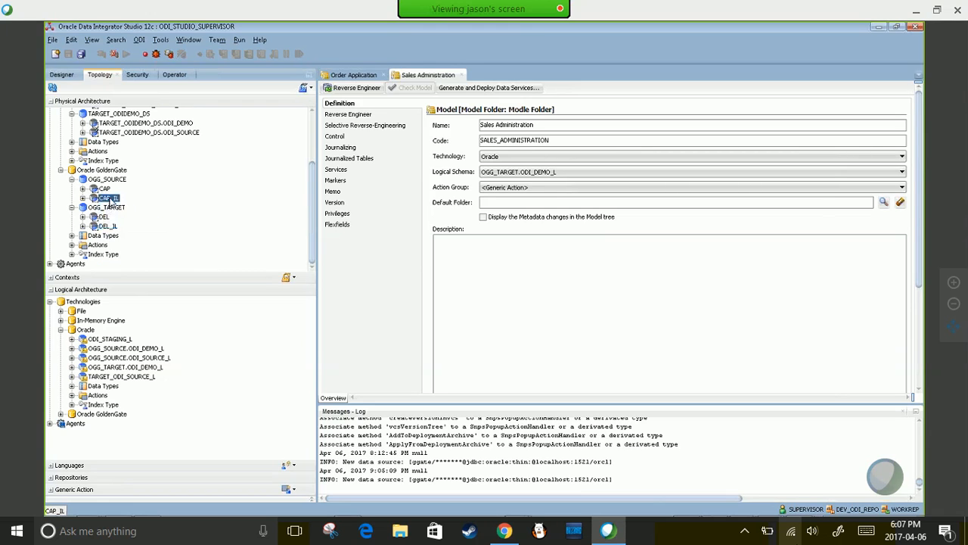
click(106, 189)
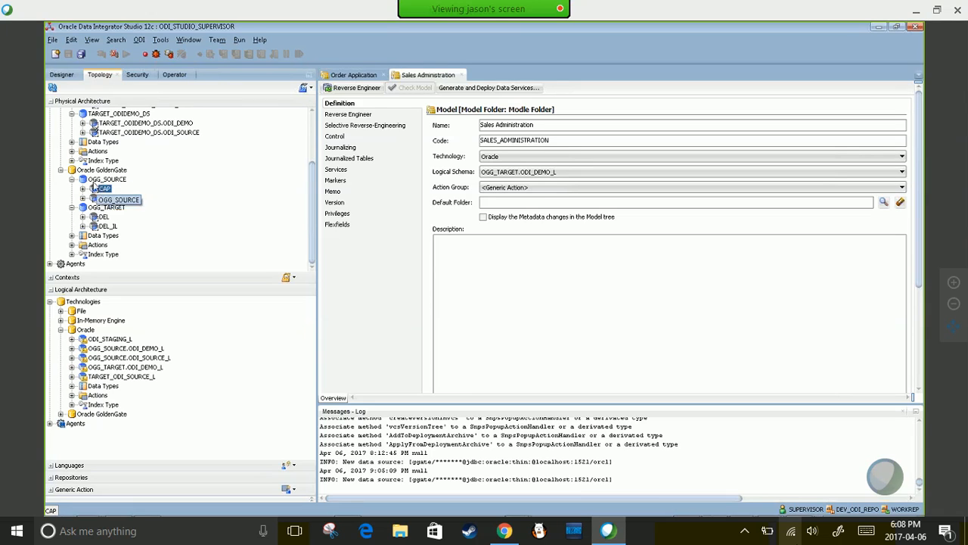
click(106, 180)
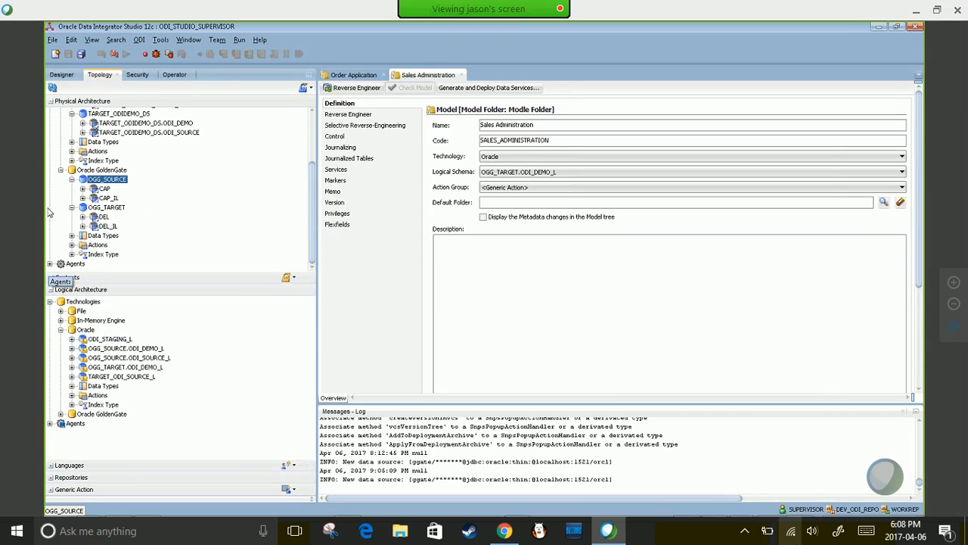
click(67, 75)
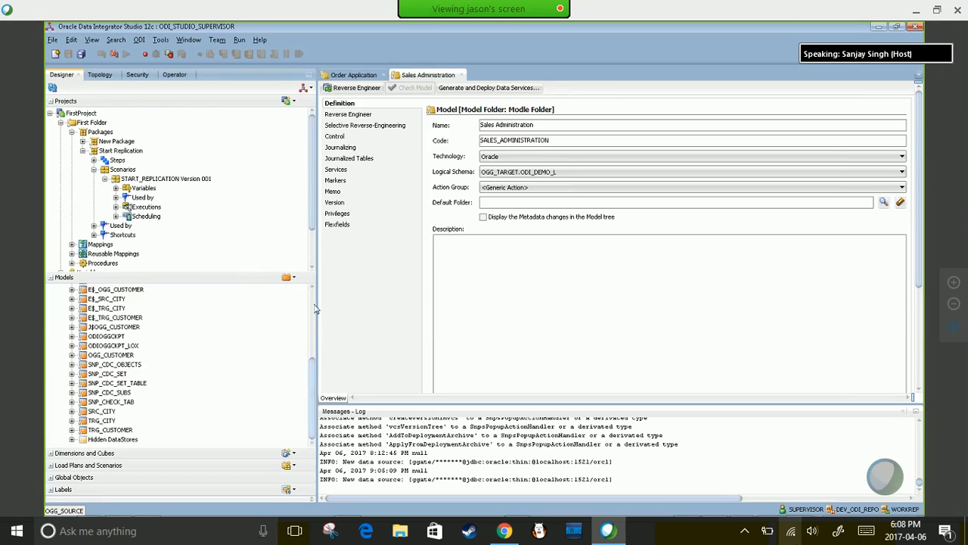
click(107, 76)
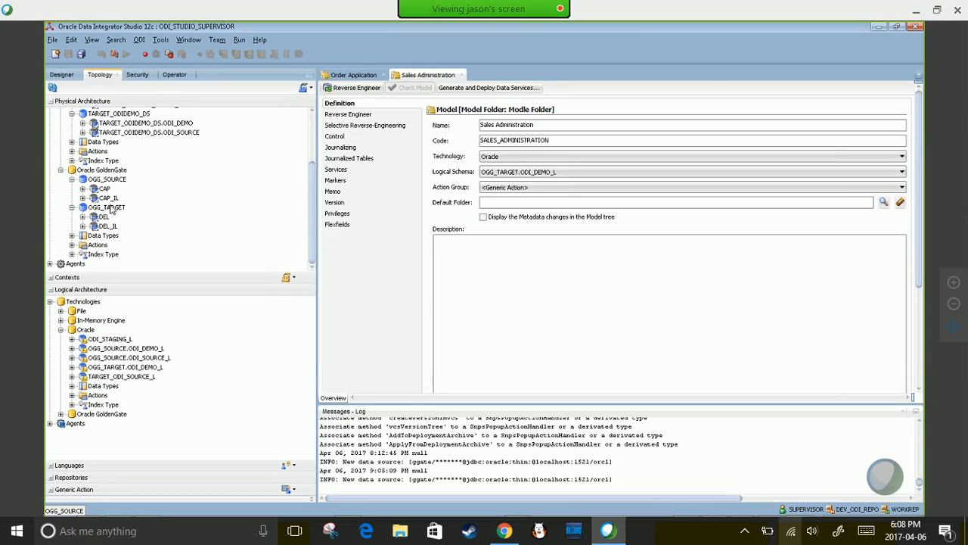
click(109, 210)
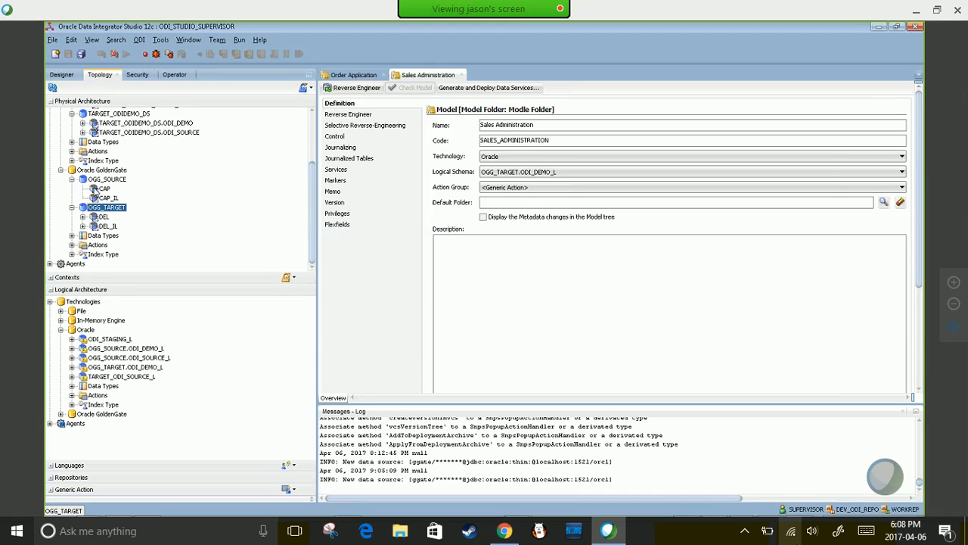
- Open CAP and the OGG_SOURCE JAgent, checking host localhost, ports 5559/7010, JMX user and password
double_click(94, 188)
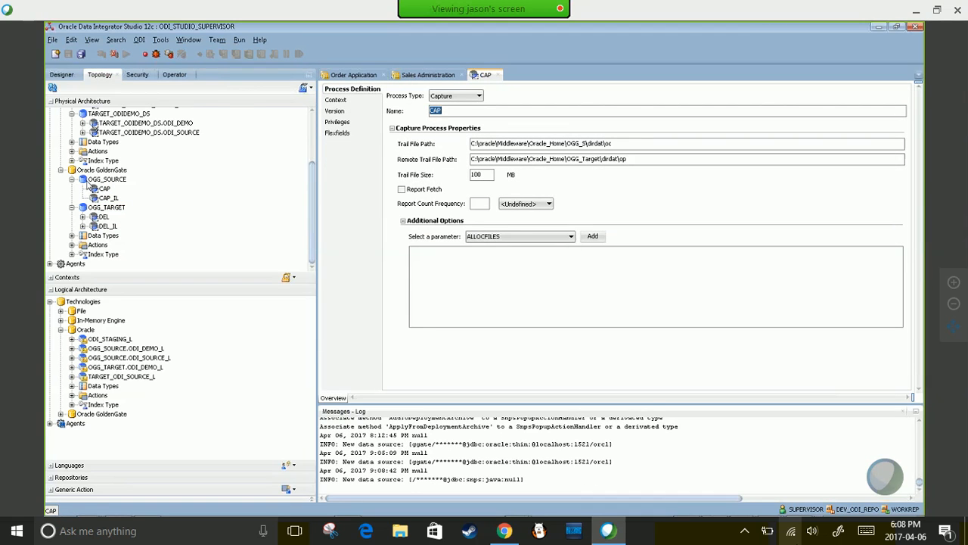
double_click(94, 180)
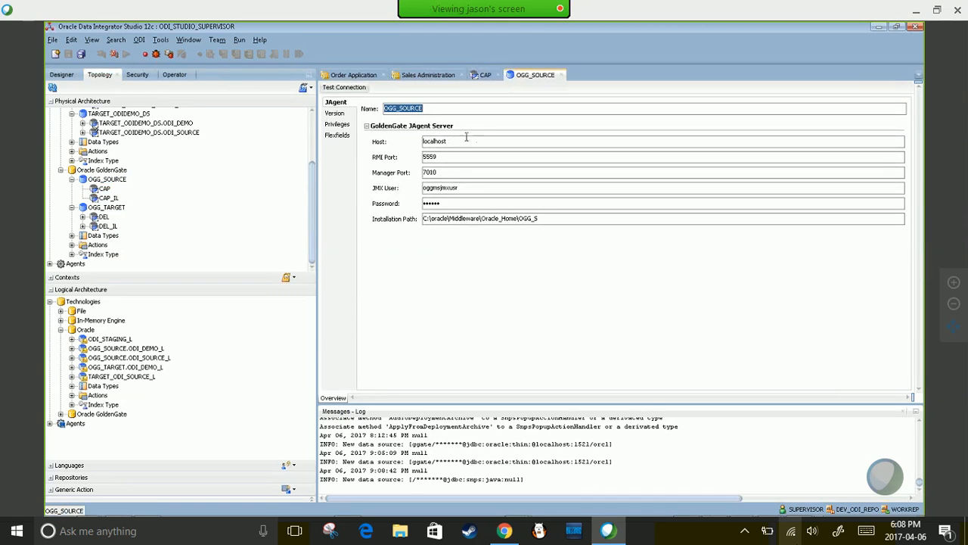
click(460, 140)
drag(460, 140, 400, 145)
click(460, 141)
click(454, 157)
double_click(454, 157)
click(456, 173)
drag(449, 157, 407, 173)
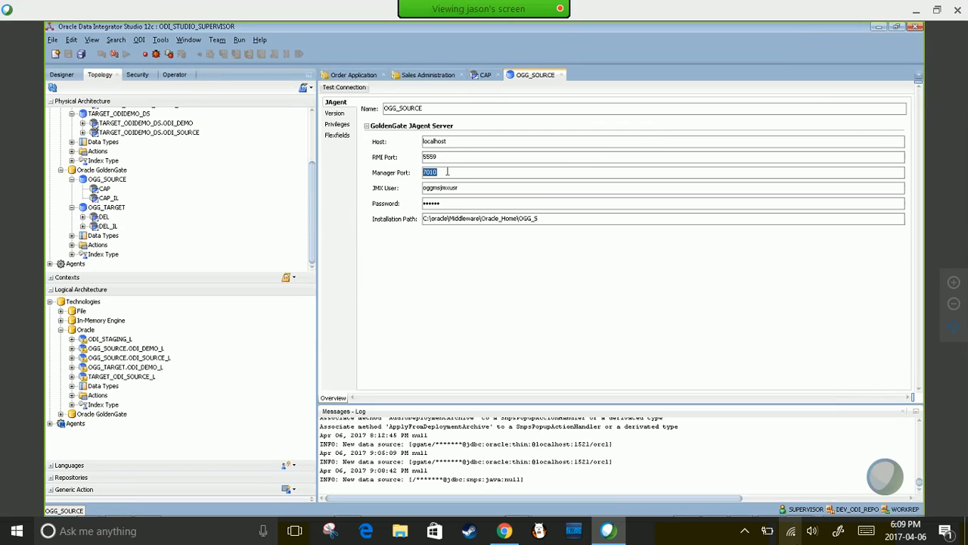
click(468, 187)
drag(459, 187, 424, 193)
click(448, 201)
click(463, 188)
- Recheck the OGG_SOURCE host localhost, RMI port 5559 and manager port 7010
click(472, 141)
double_click(458, 140)
click(454, 142)
click(448, 157)
click(439, 172)
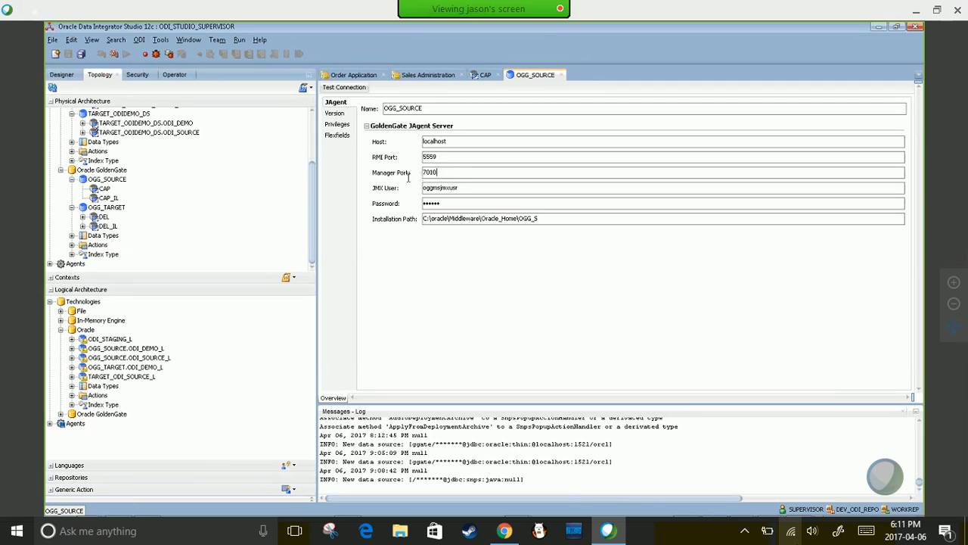
- Open the Test Connection dialog for the OGG_SOURCE JAgent with manager port 7010
double_click(441, 172)
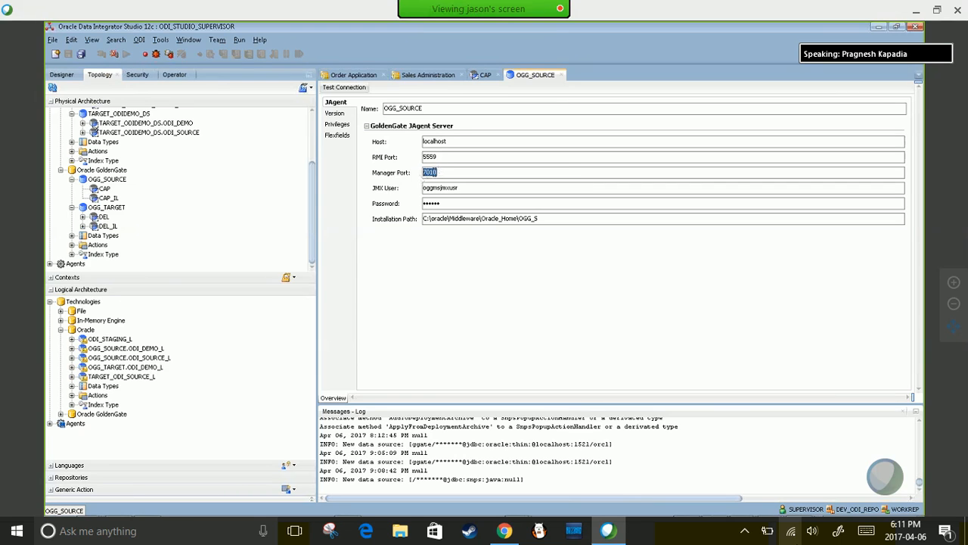
mouse_move(496, 511)
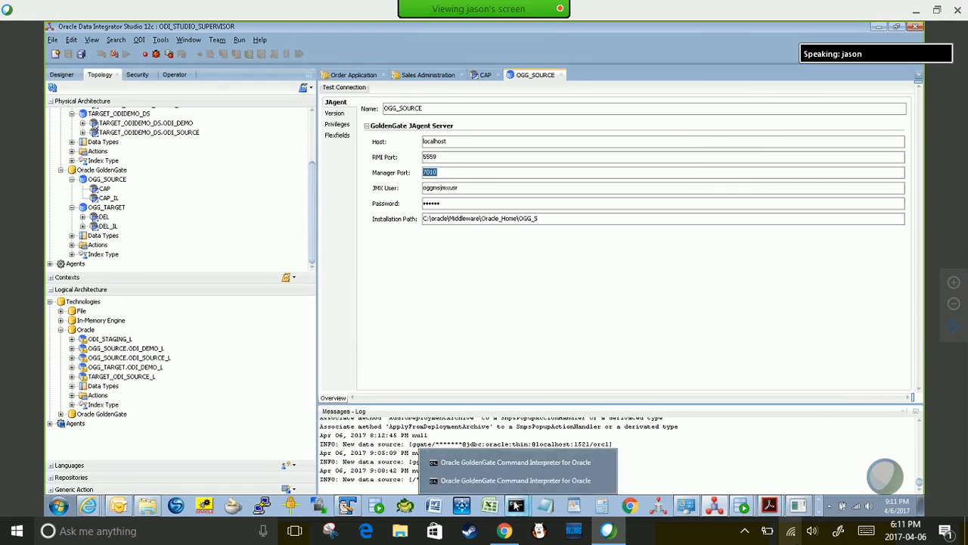
click(450, 173)
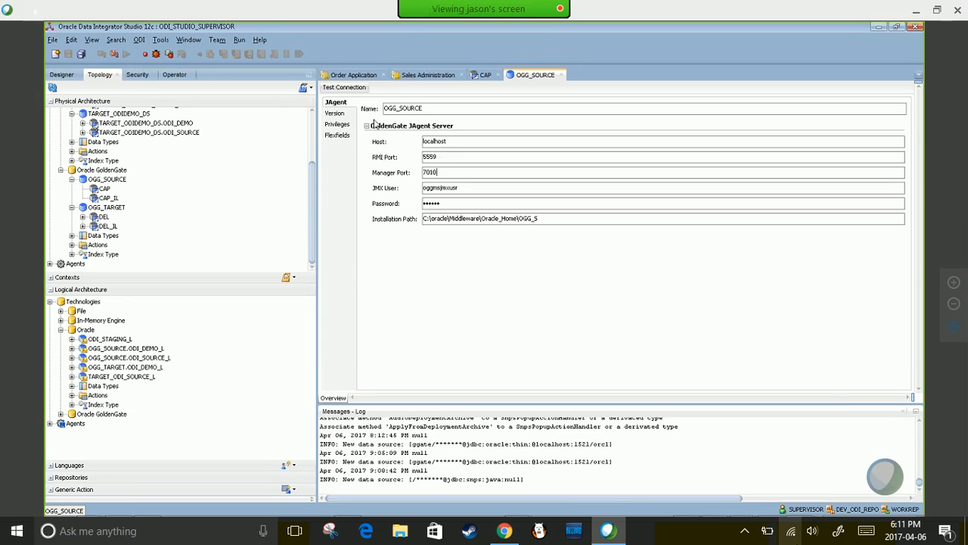
click(350, 90)
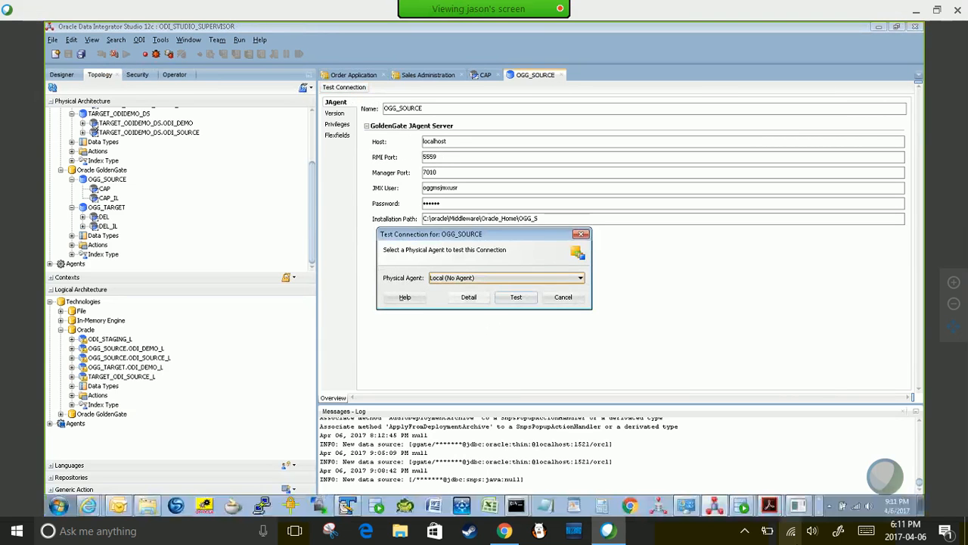
- Exit one GGSCI session with EXIT
mouse_move(516, 505)
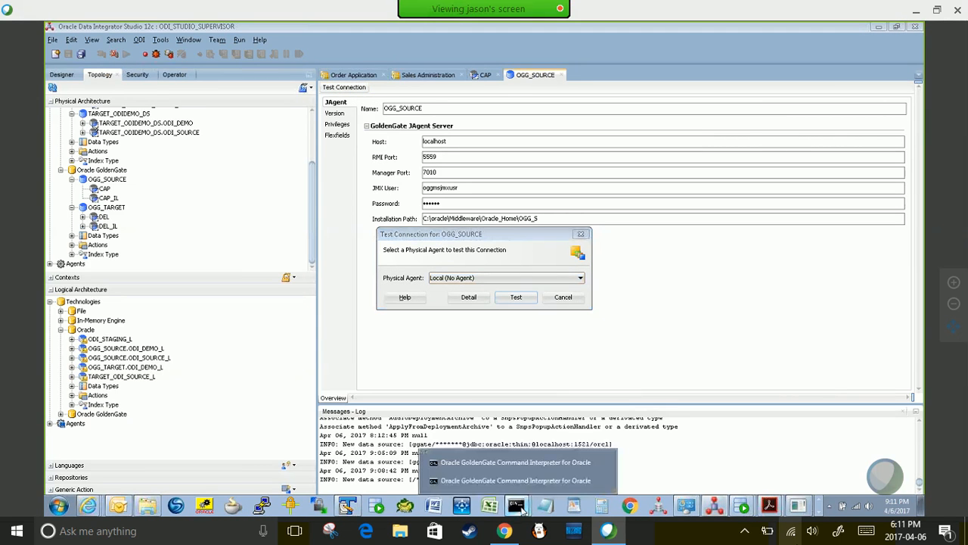
click(486, 475)
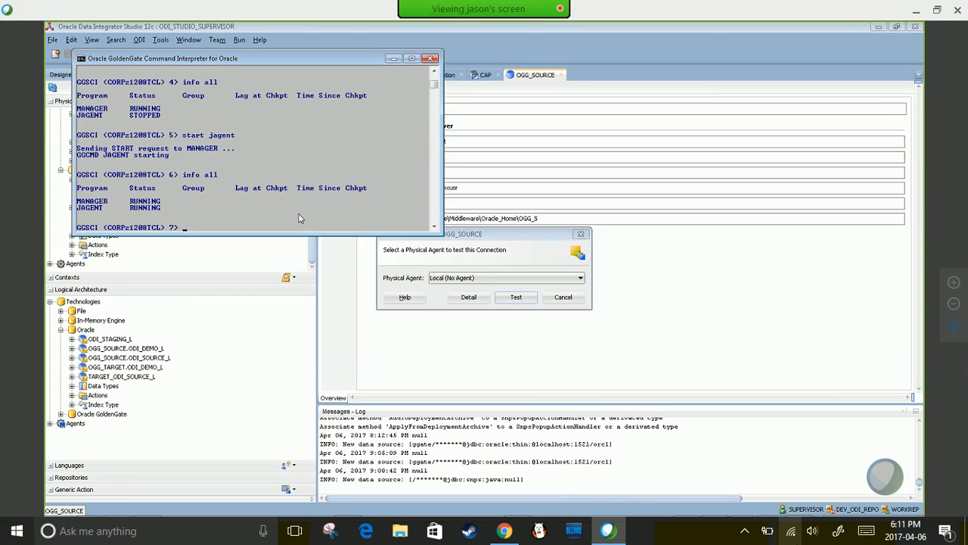
text(EXIT)
key(Return)
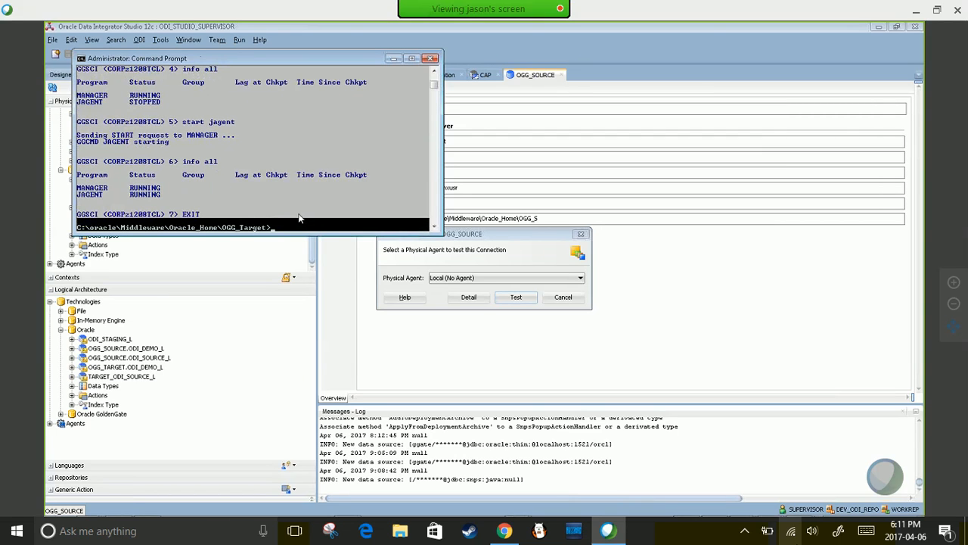
- In the other GGSCI console, run INFO ALL to confirm Manager and JAgent are running
key(alt+Tab)
key(alt+Tab)
key(alt+Tab)
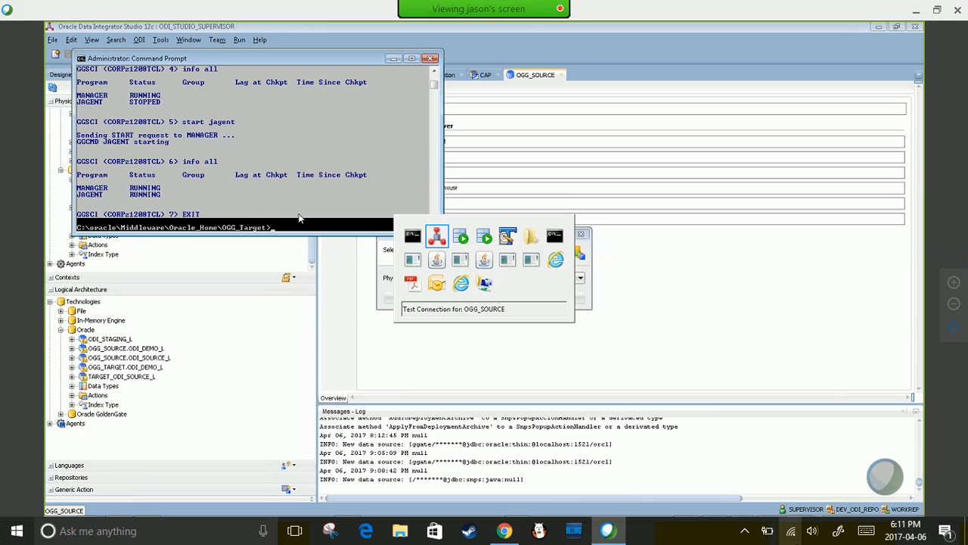
key(alt+Tab)
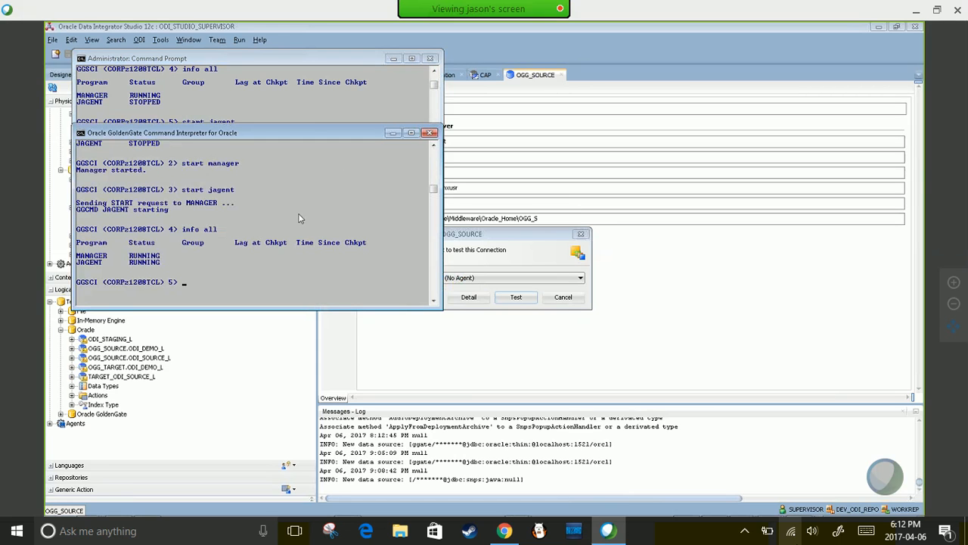
text(INFO ALL)
key(Return)
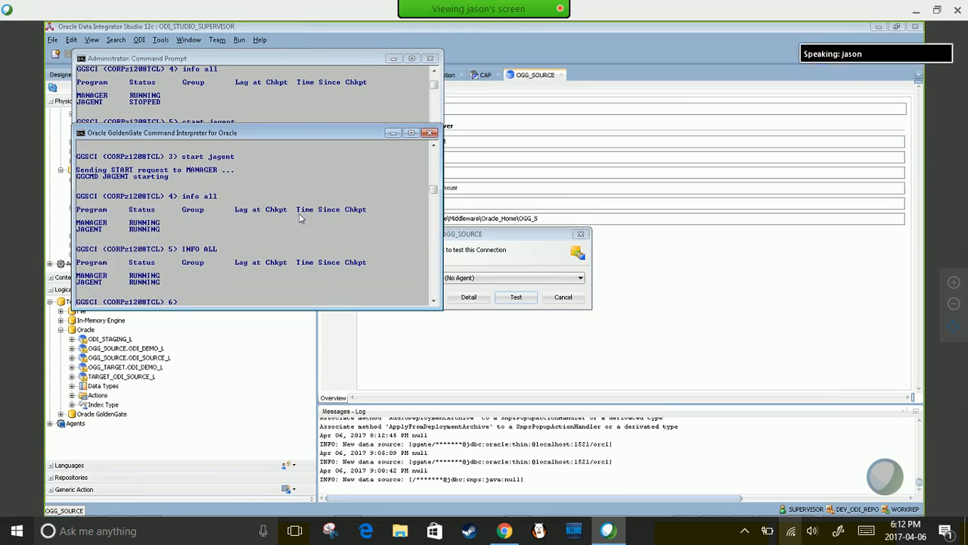
- Run the OGG_SOURCE connection test and dismiss the success message
click(522, 236)
click(519, 300)
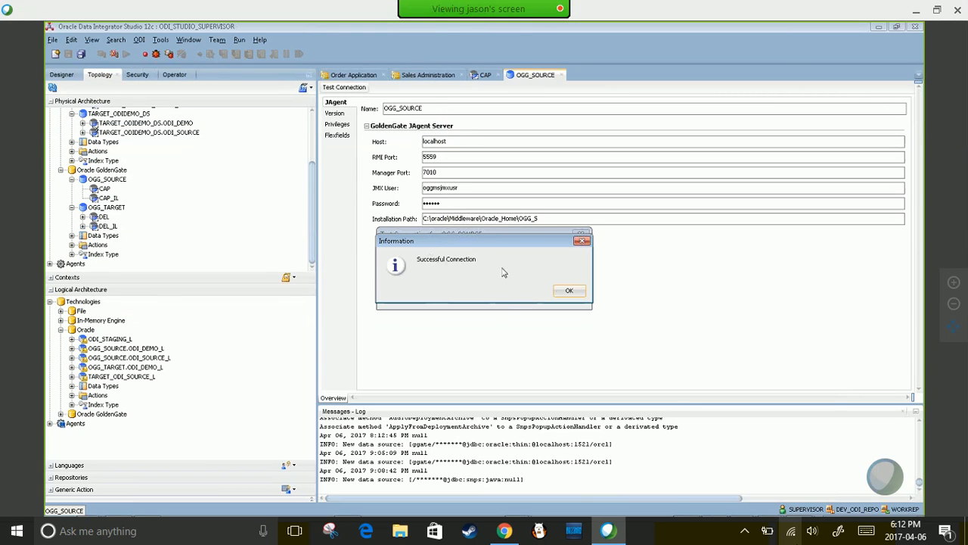
click(570, 291)
- Stop the JAgent in GGSCI, confirming with Y
key(alt+Tab)
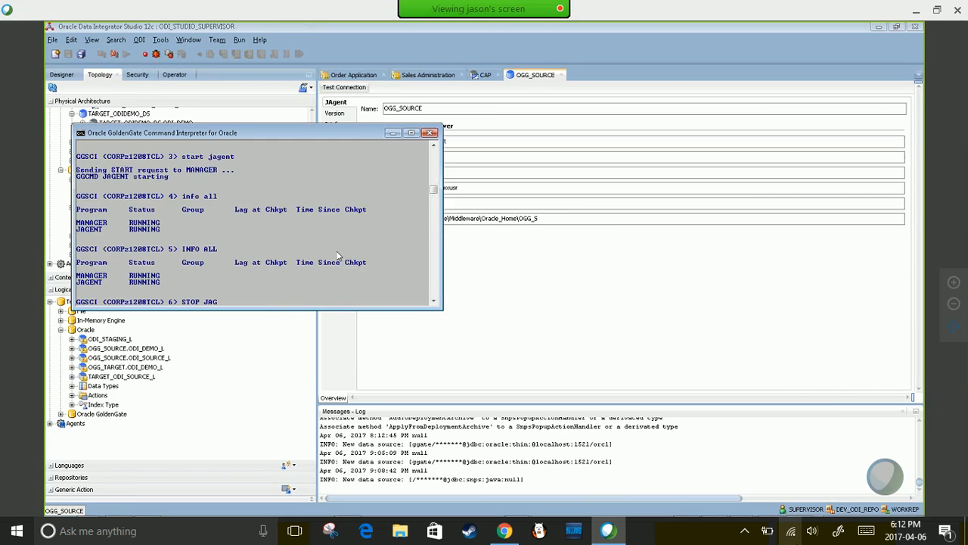
key(Return)
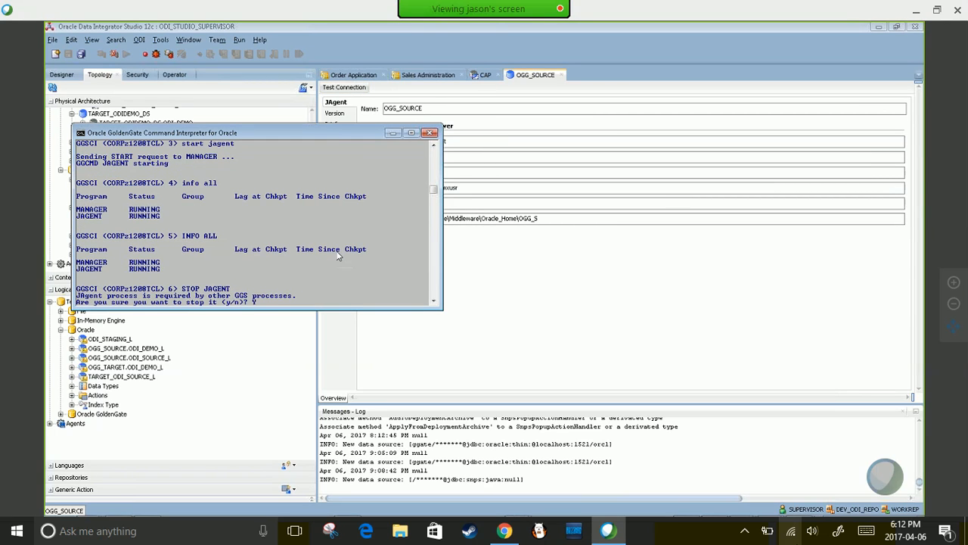
text(Y)
key(Return)
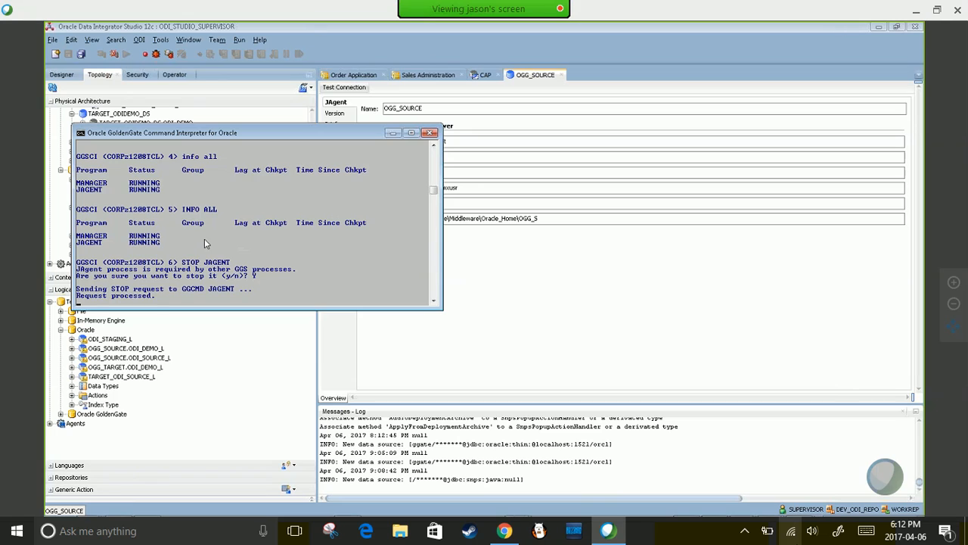
click(463, 251)
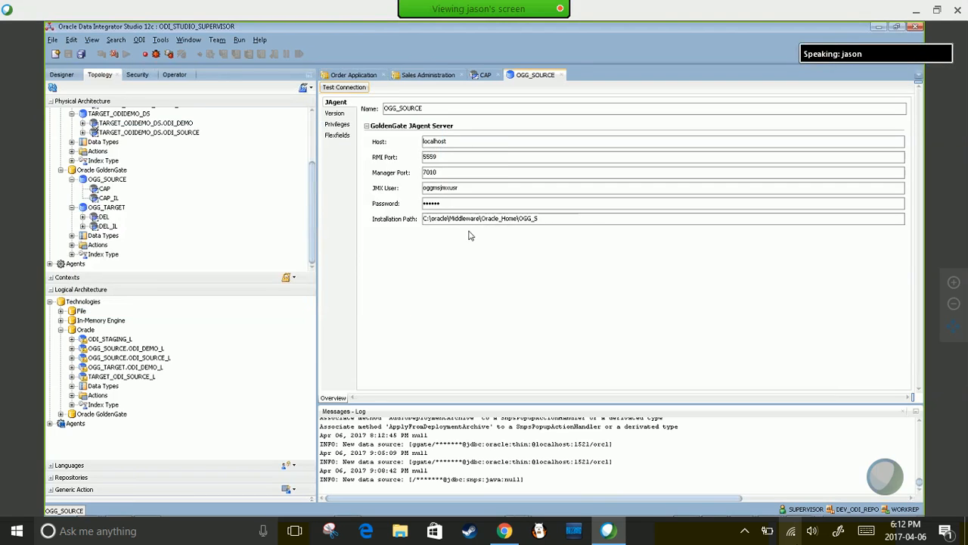
- Rerun the OGG_SOURCE connection test, review the failure details and close the error
click(345, 87)
click(517, 298)
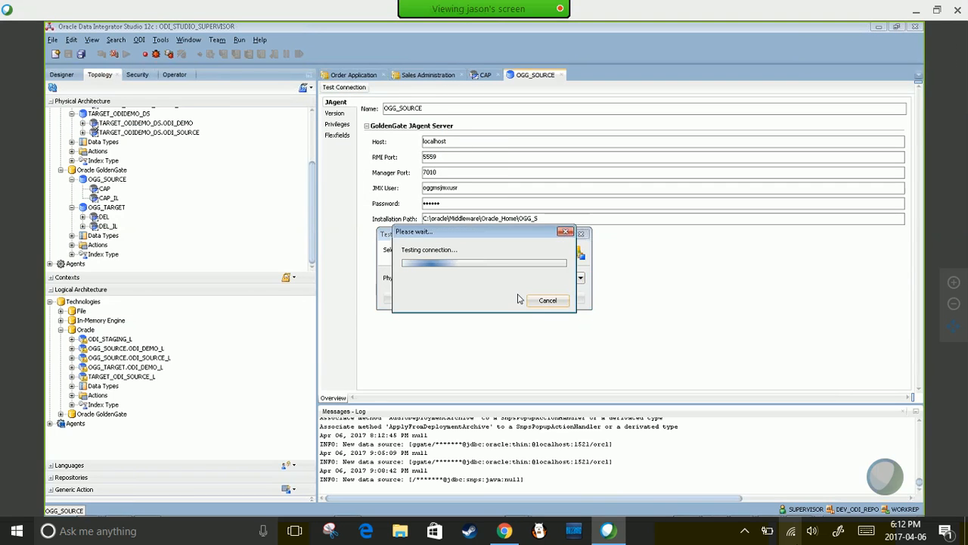
click(408, 281)
drag(458, 234, 412, 151)
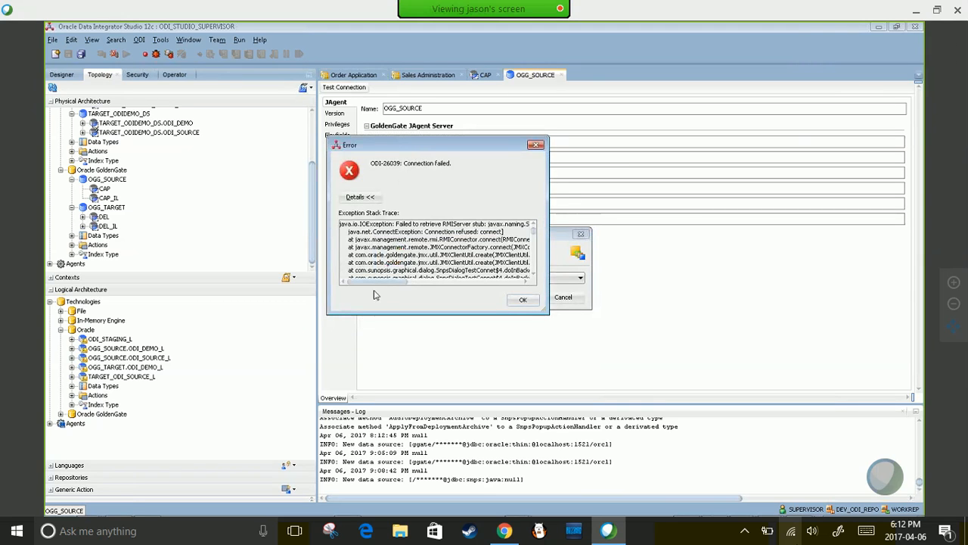
drag(379, 282, 494, 288)
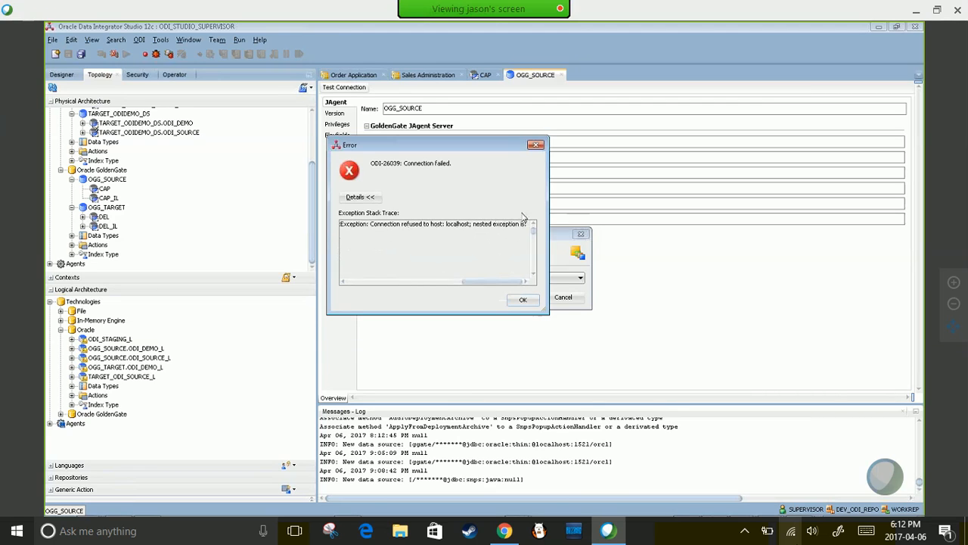
click(537, 146)
- Restart the JAgent with START JAGENT and confirm it is running
key(alt+Tab)
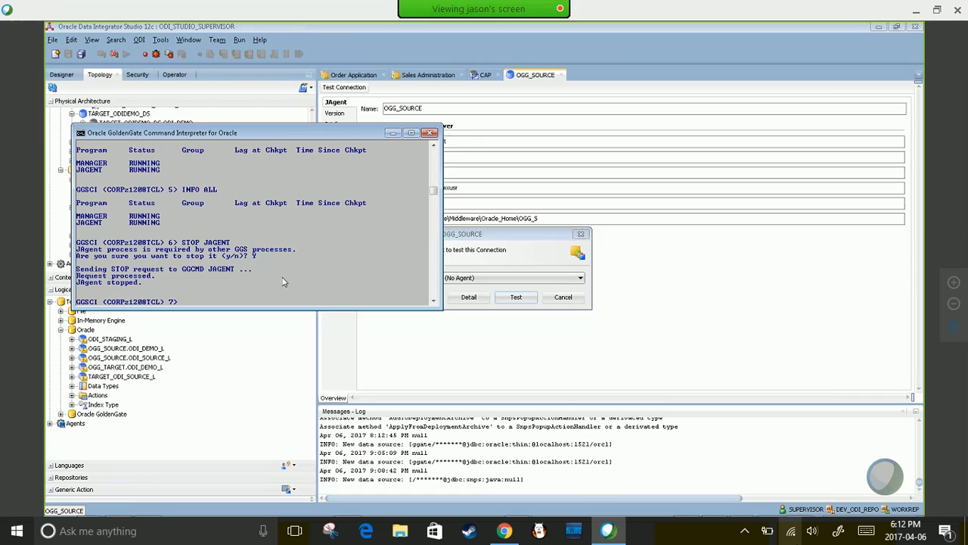
text(START JAGENT)
key(Return)
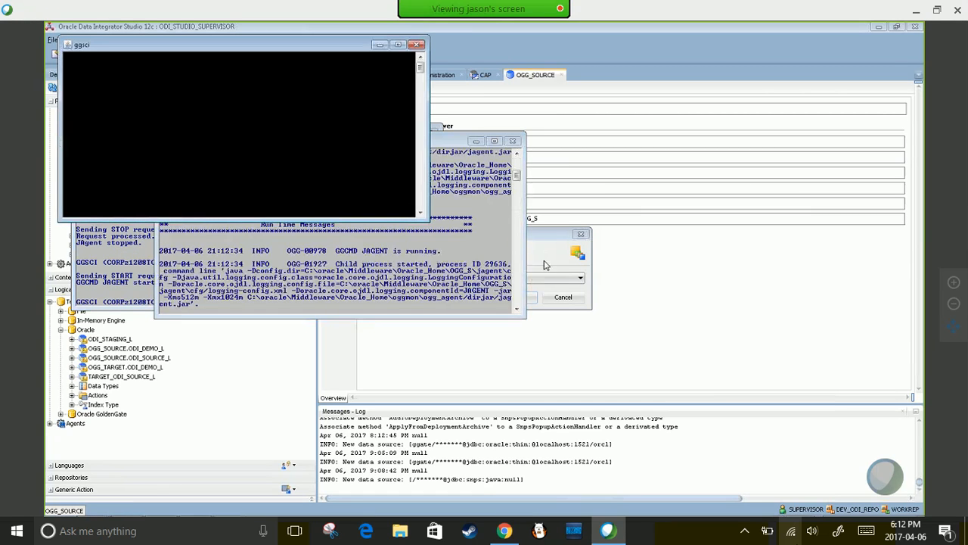
click(127, 280)
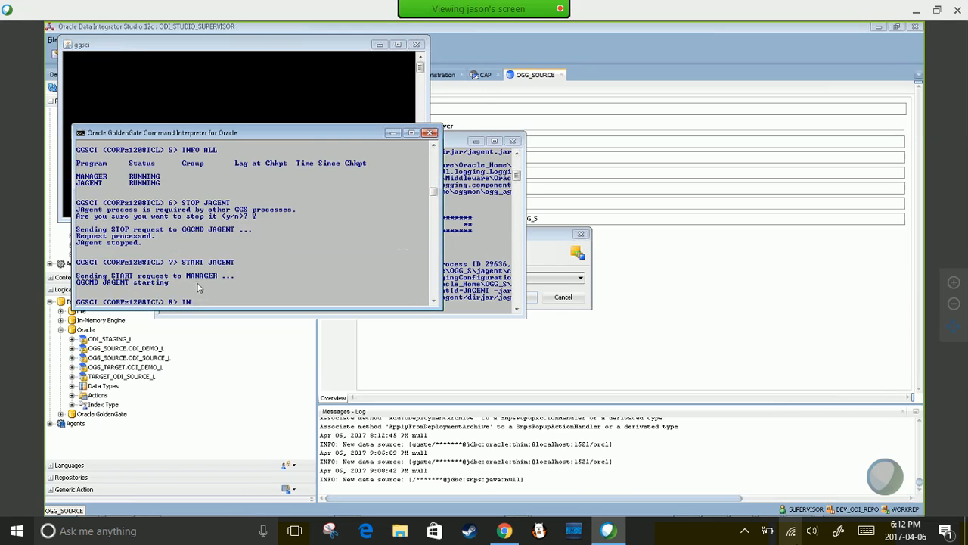
key(Return)
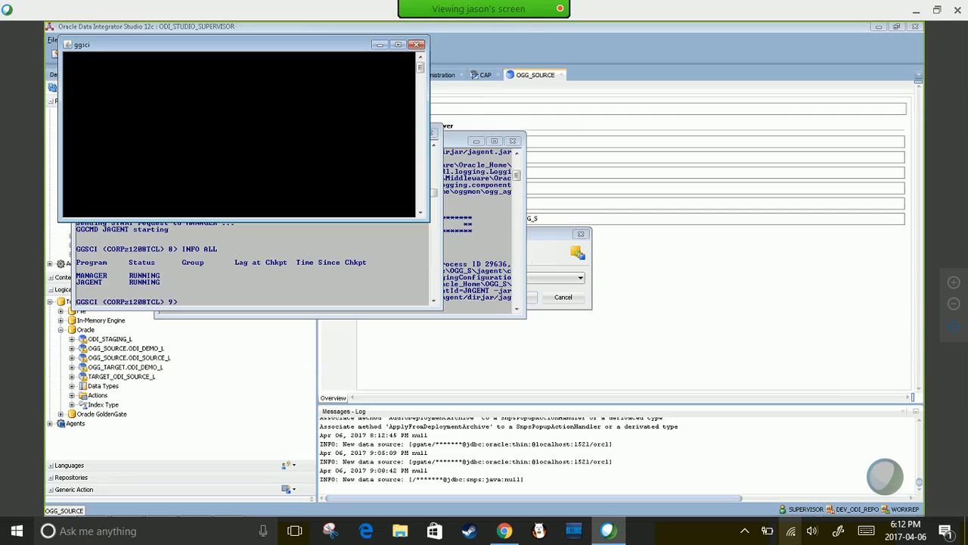
- Retest the OGG_SOURCE connection successfully and dismiss the message
click(541, 252)
click(521, 301)
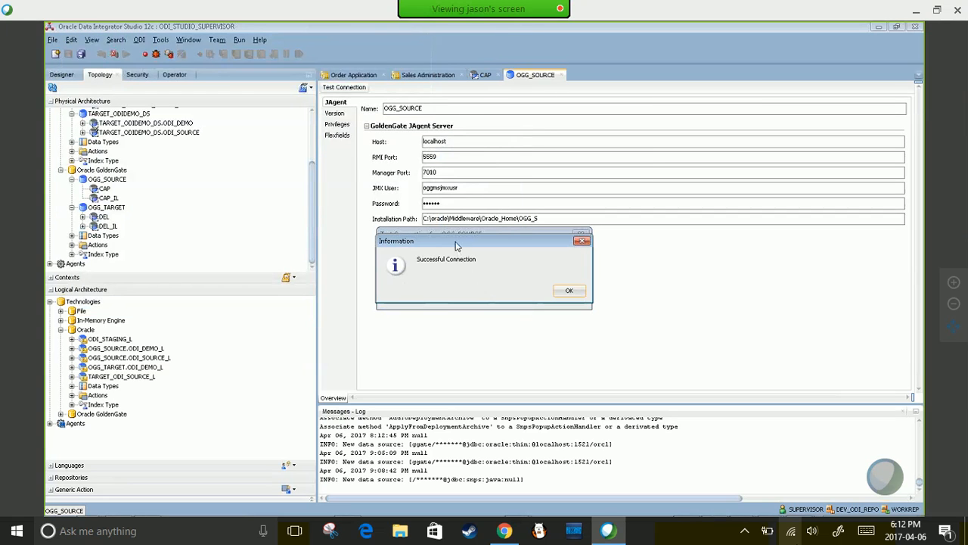
click(568, 292)
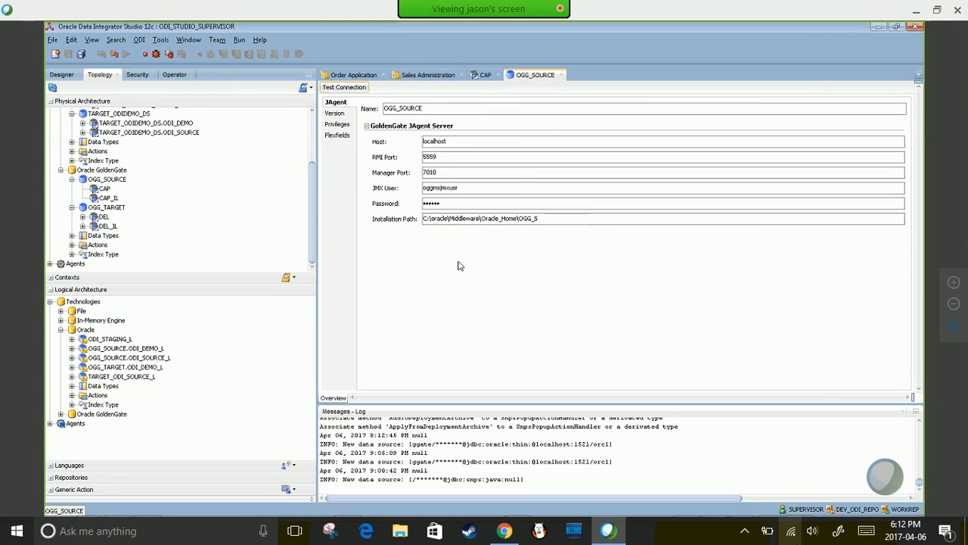
- Open the CAP capture process and select its trail file path
mouse_move(312, 203)
mouse_down()
mouse_move(308, 166)
mouse_move(309, 212)
mouse_up()
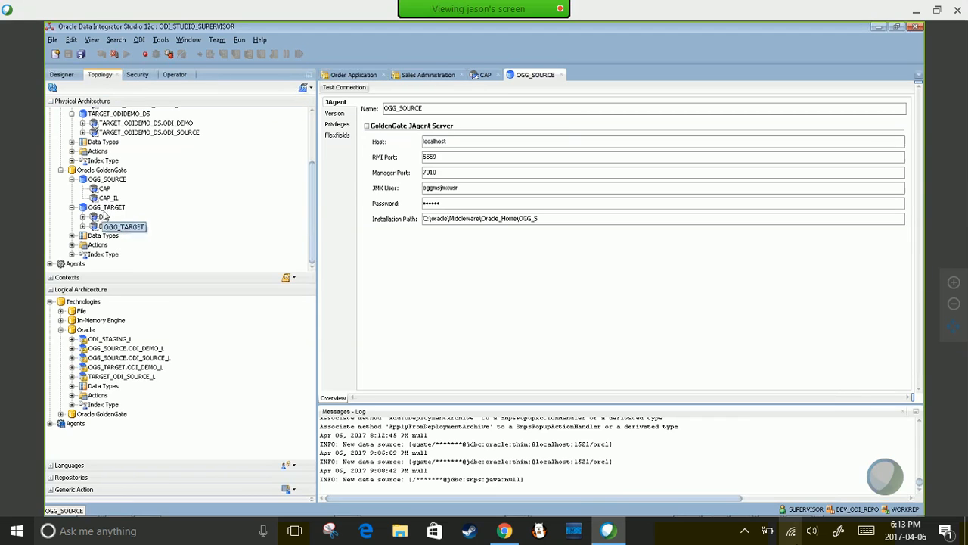
click(106, 180)
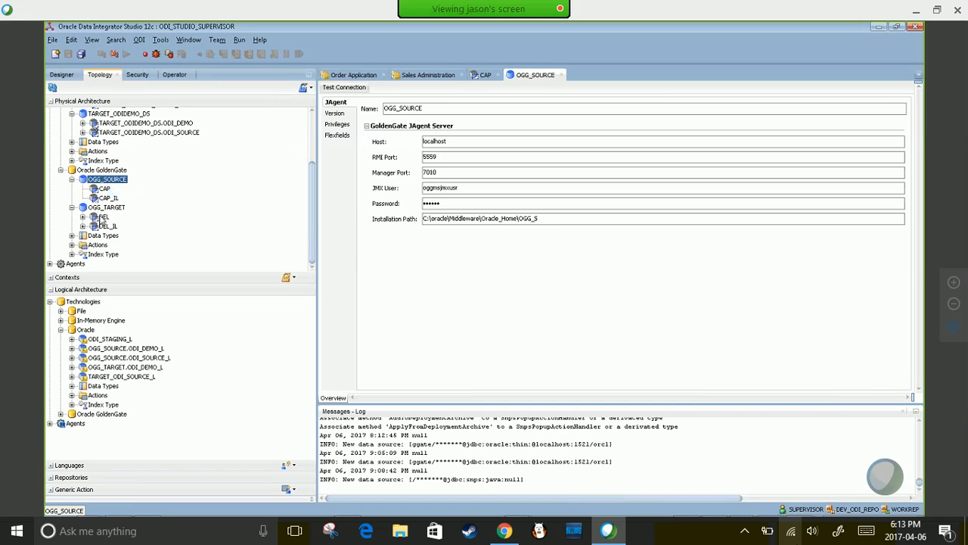
click(102, 217)
double_click(102, 217)
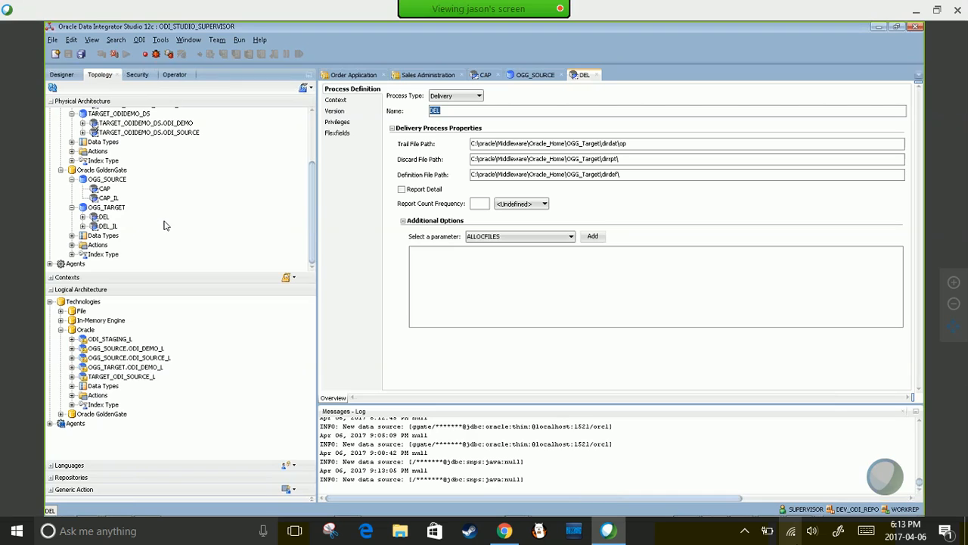
click(102, 218)
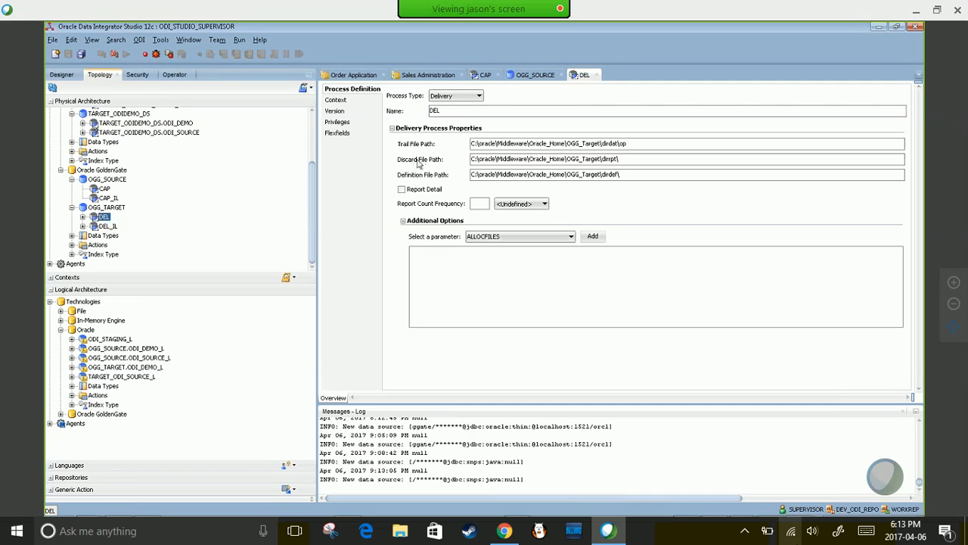
double_click(103, 190)
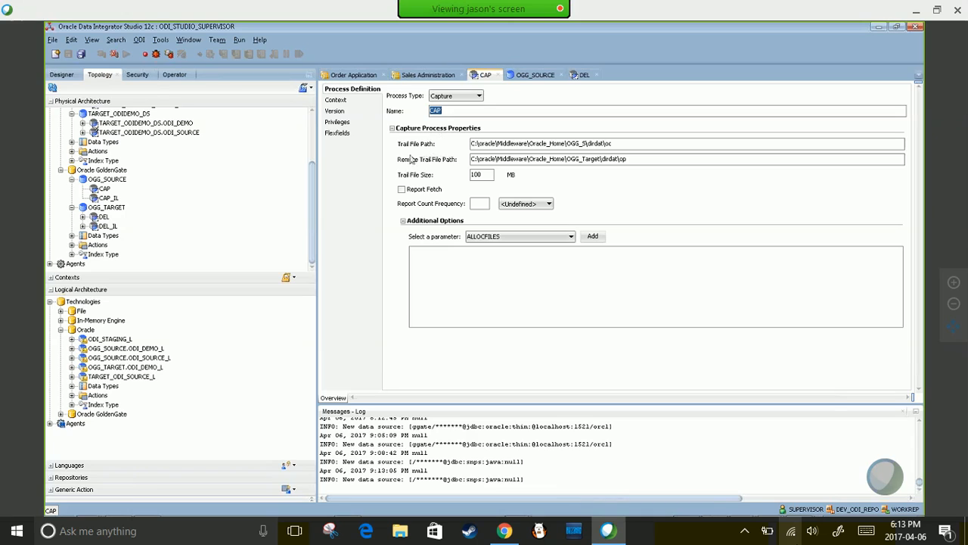
click(619, 144)
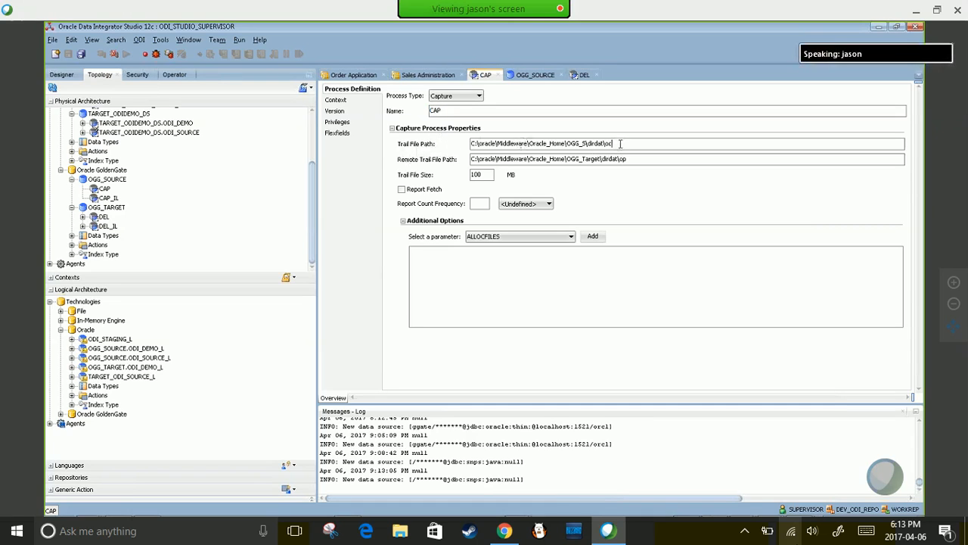
drag(620, 144, 471, 144)
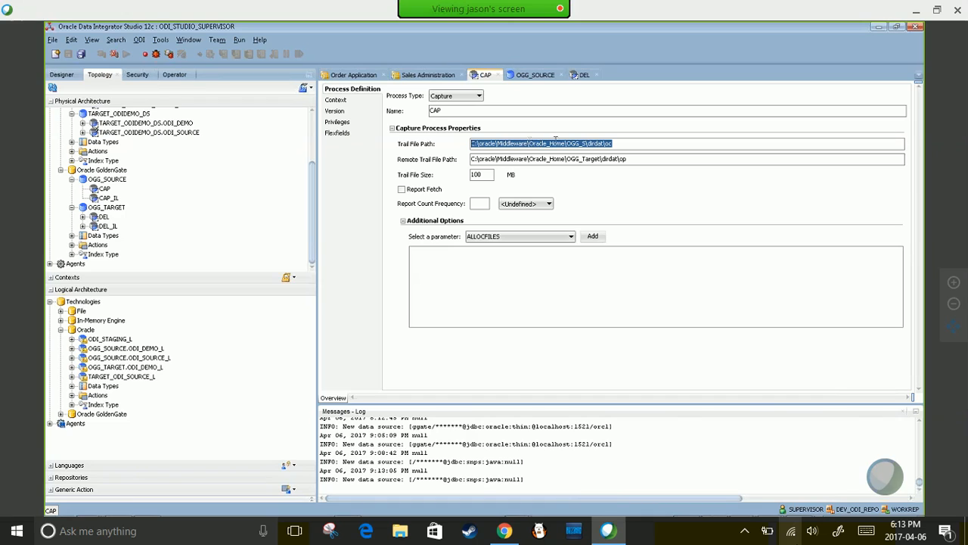
click(588, 143)
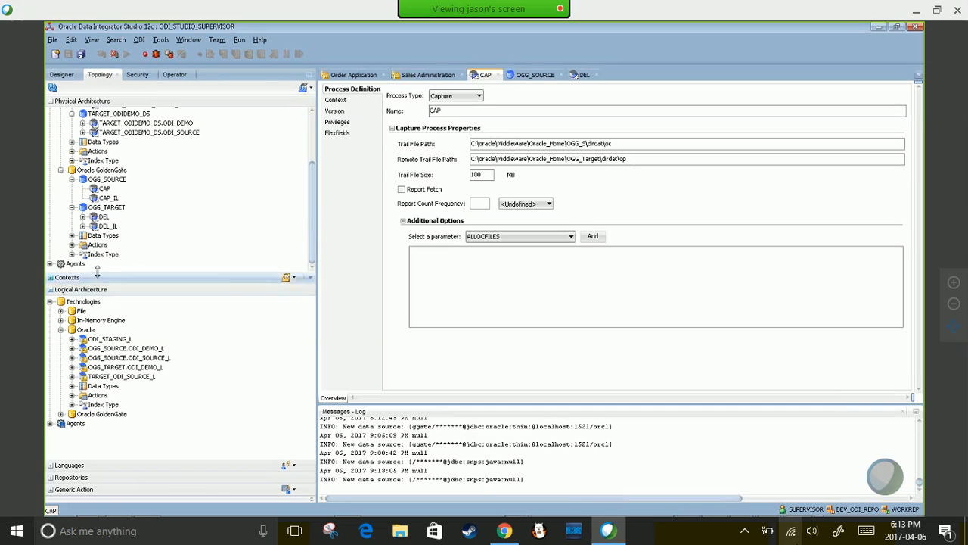
- Open the DEL delivery process and select its trail file path OGG_Target\dirdat\op
double_click(96, 219)
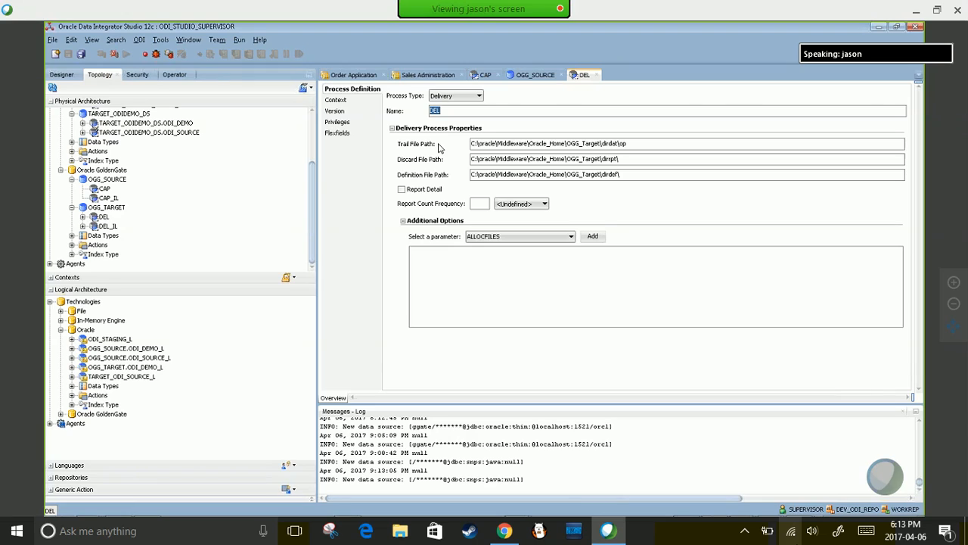
click(582, 143)
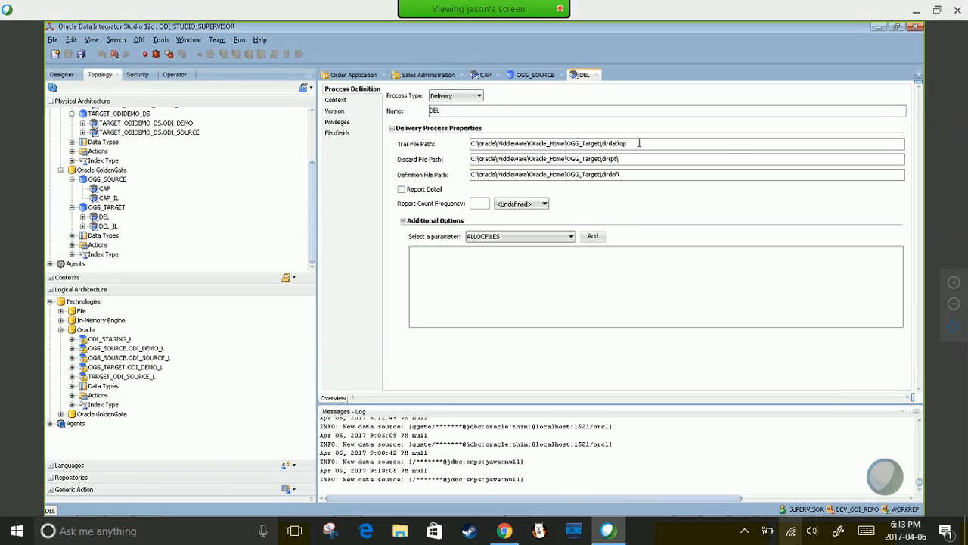
drag(639, 143, 466, 144)
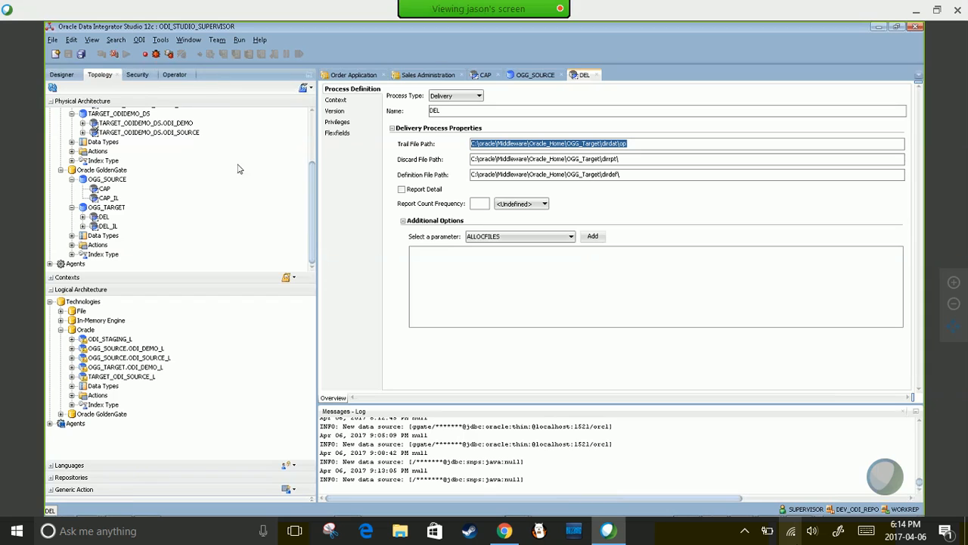
click(62, 74)
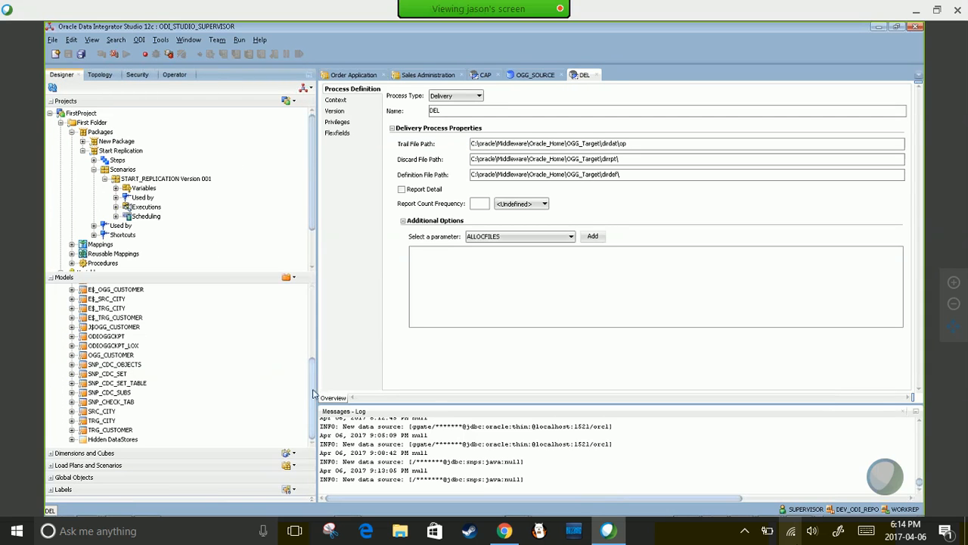
- Show Order Application's journalizing: OGG Online JKM, capture OGG_SOURCE.CAP_L, delivery OGG_TARGET.DEL_L
drag(312, 394, 311, 321)
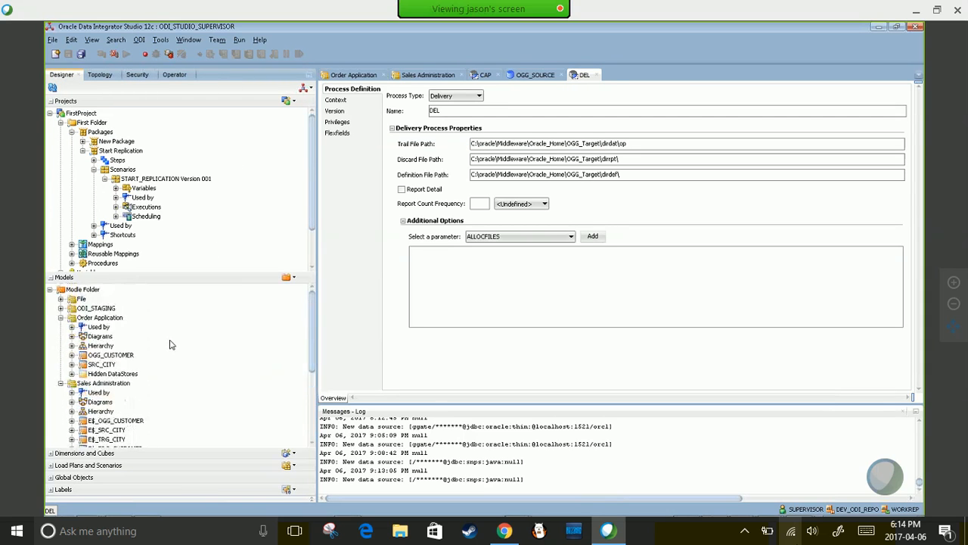
click(74, 323)
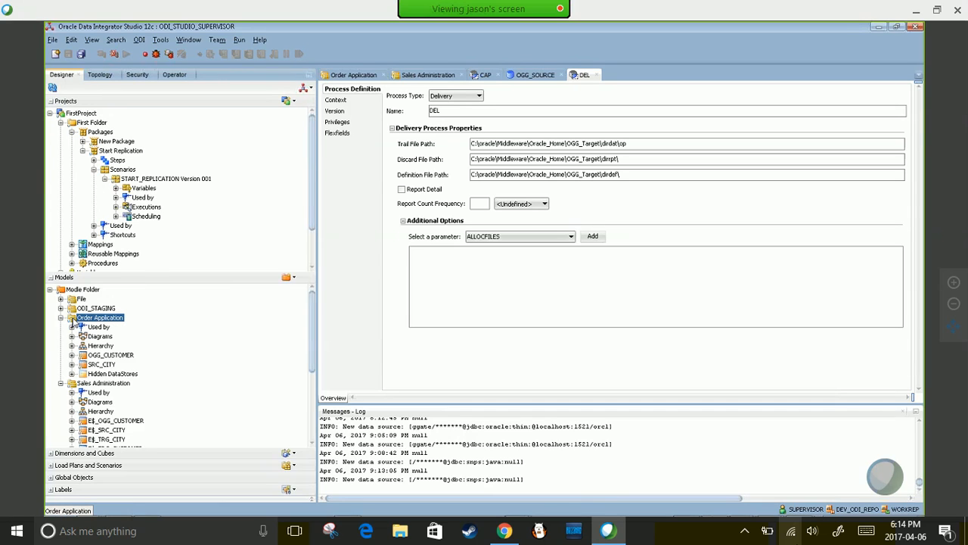
double_click(73, 323)
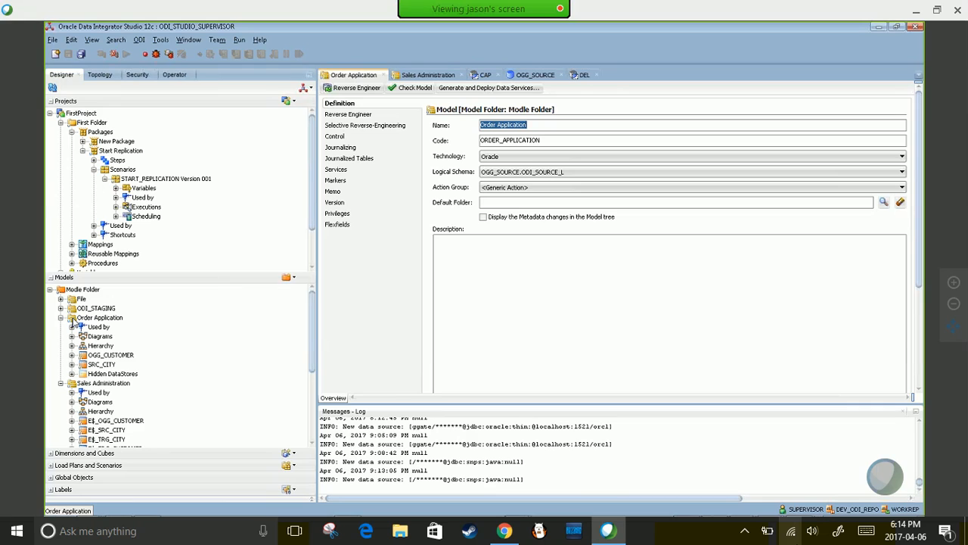
click(339, 147)
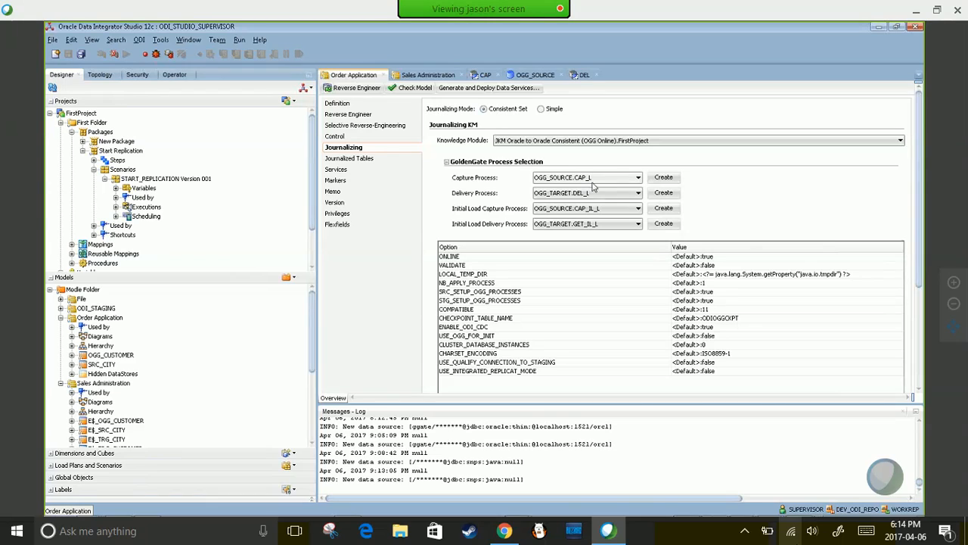
click(637, 178)
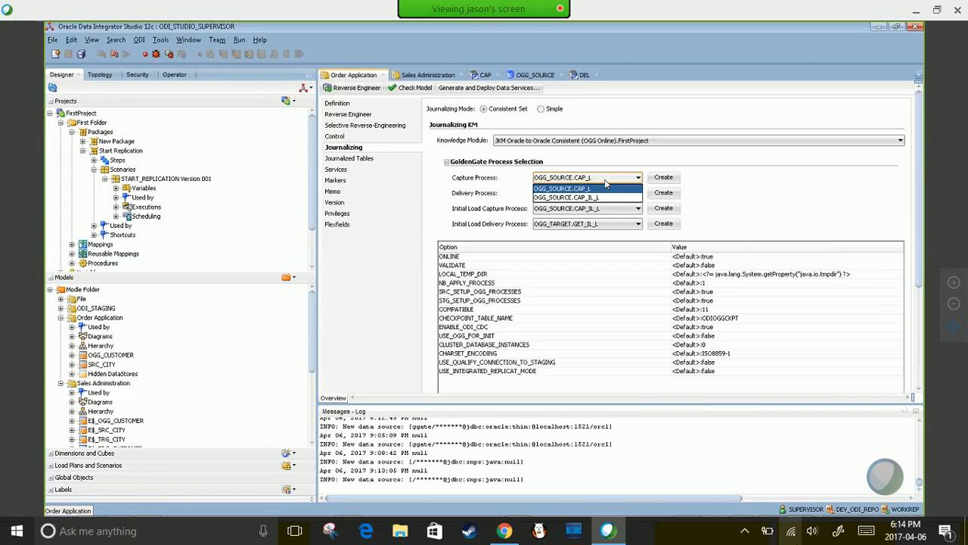
click(518, 172)
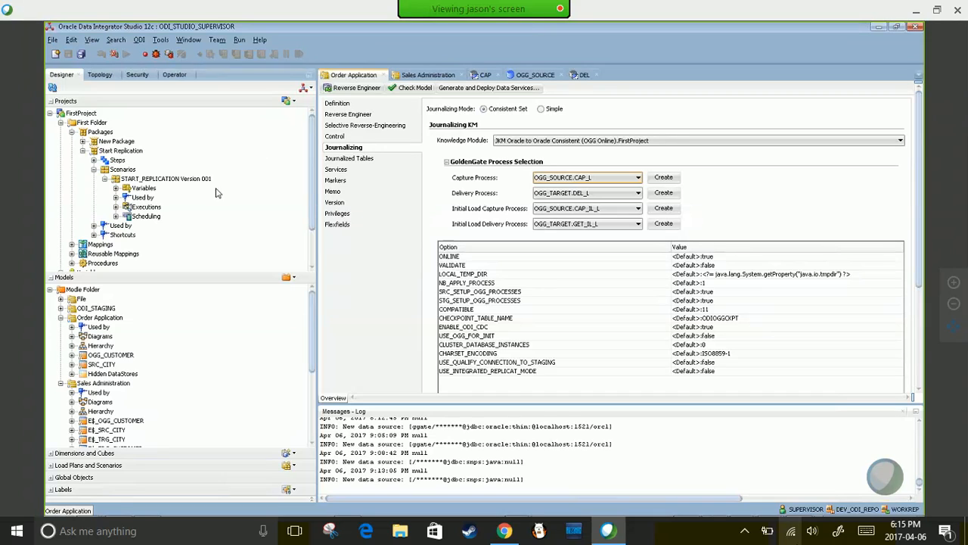
drag(311, 161, 313, 189)
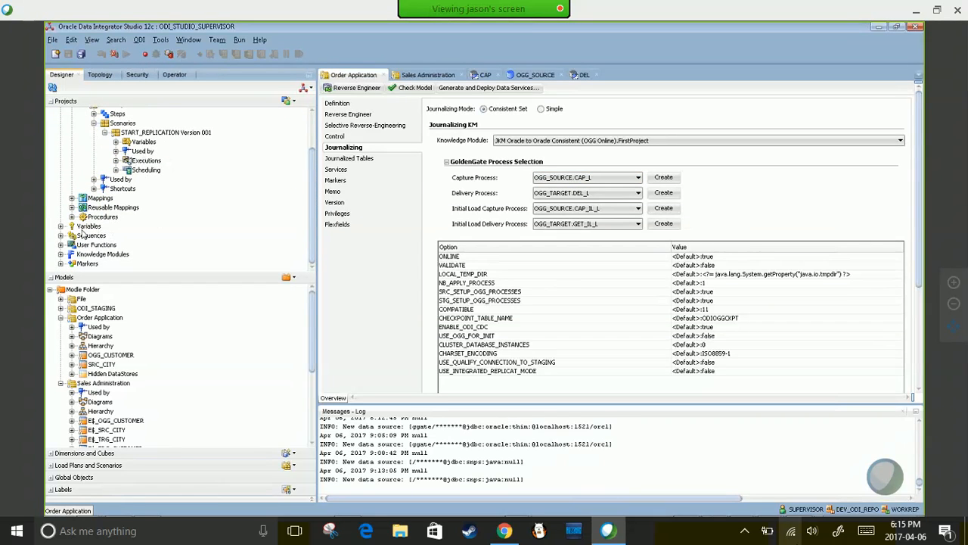
- Expand Knowledge Modules > Journalizing (JKM) and open JKM Oracle to Oracle Consistent (OGG Online)
click(61, 256)
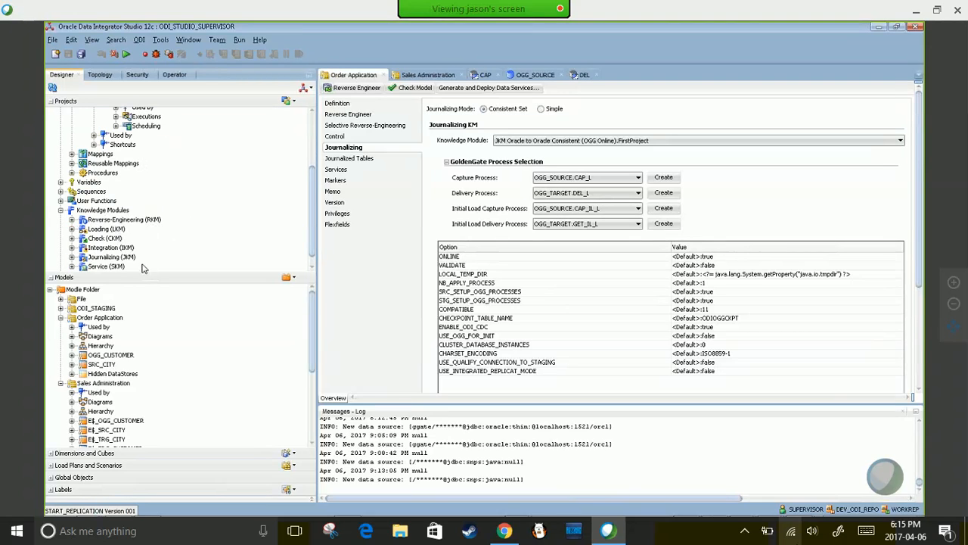
click(119, 258)
double_click(119, 258)
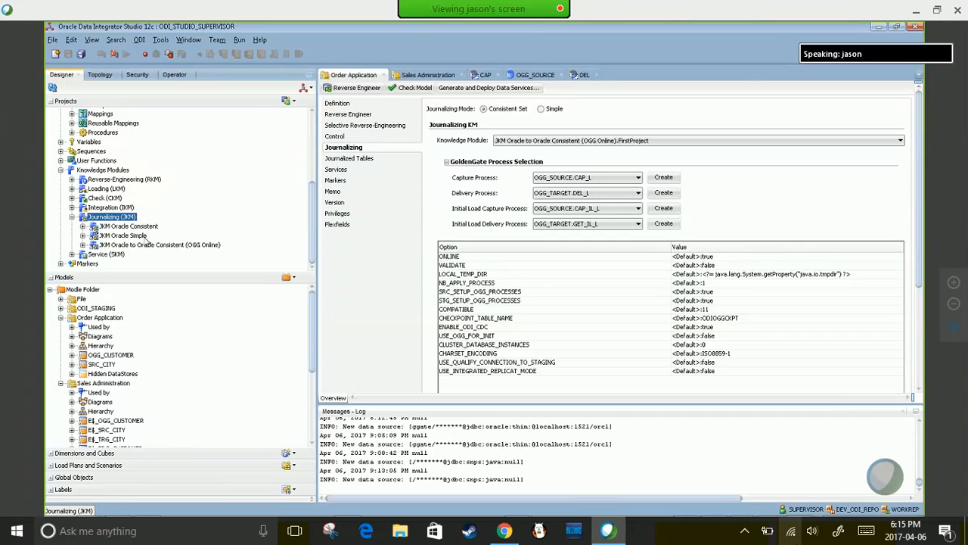
click(127, 226)
click(129, 246)
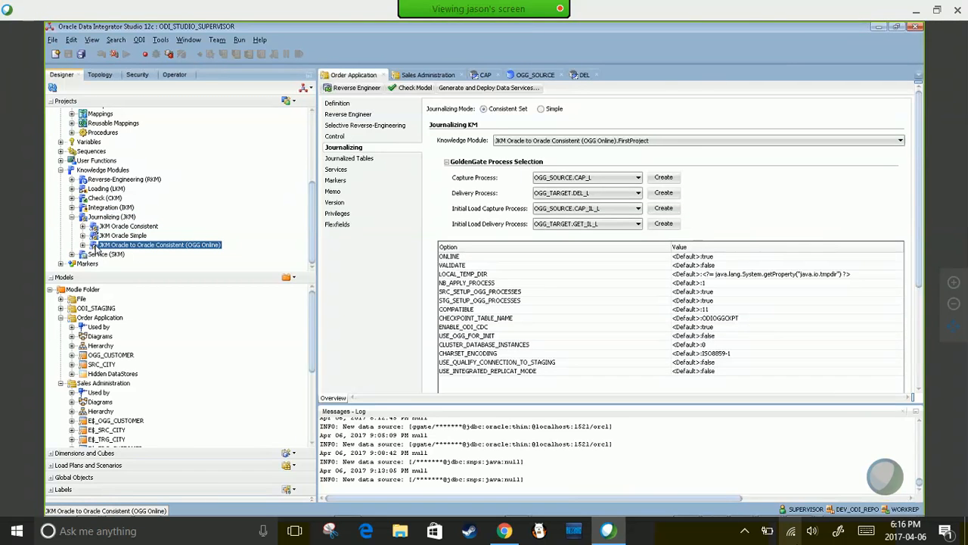
double_click(95, 247)
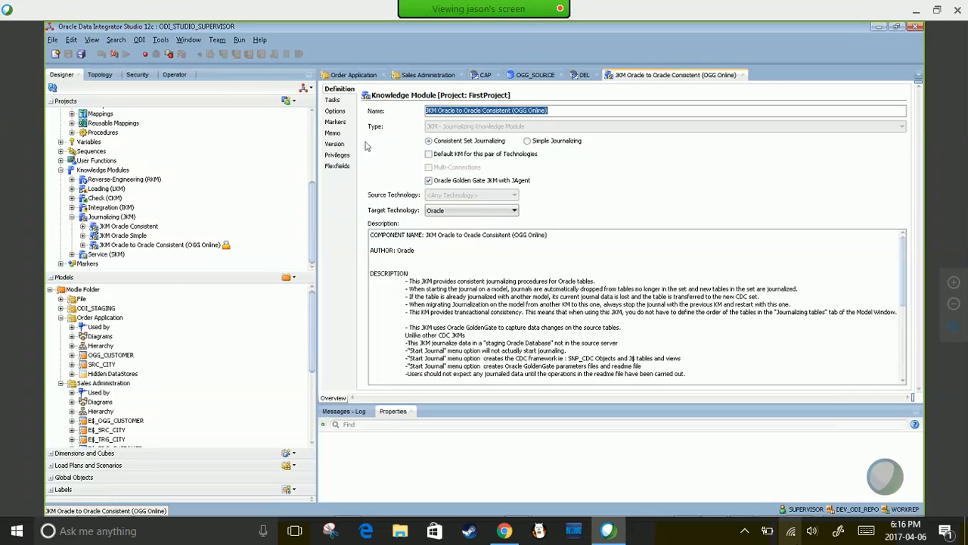
- Review the JKM's ONLINE option default value and Boolean type, then show Sales Administration
click(334, 112)
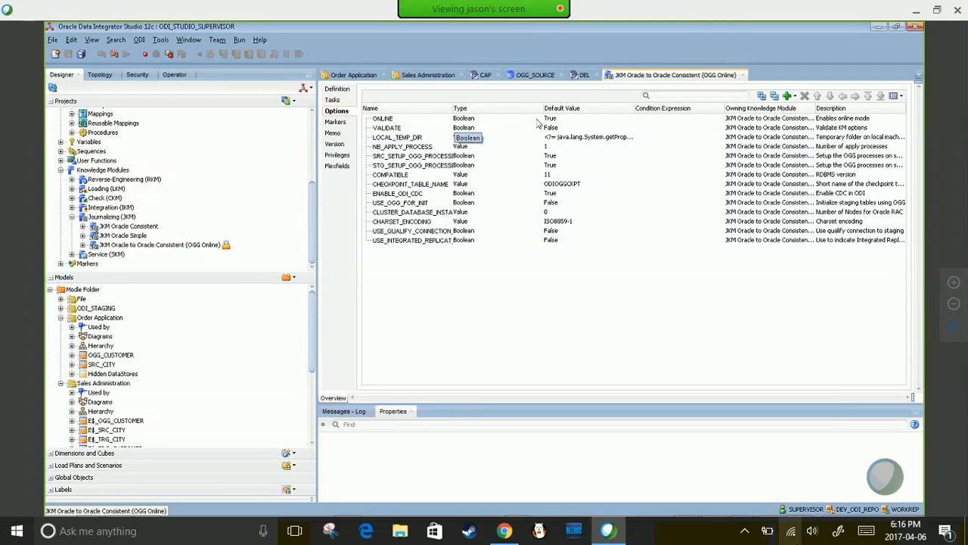
click(564, 119)
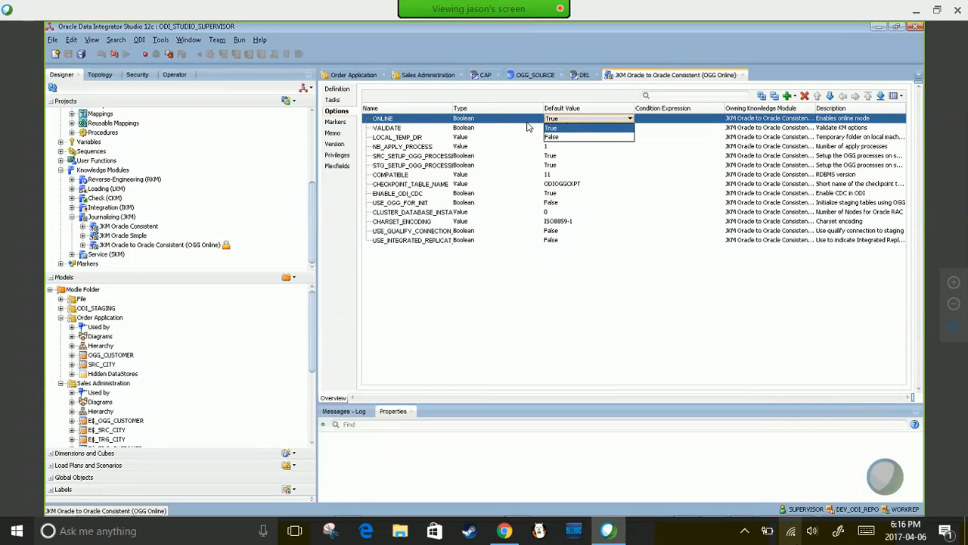
click(527, 122)
click(439, 116)
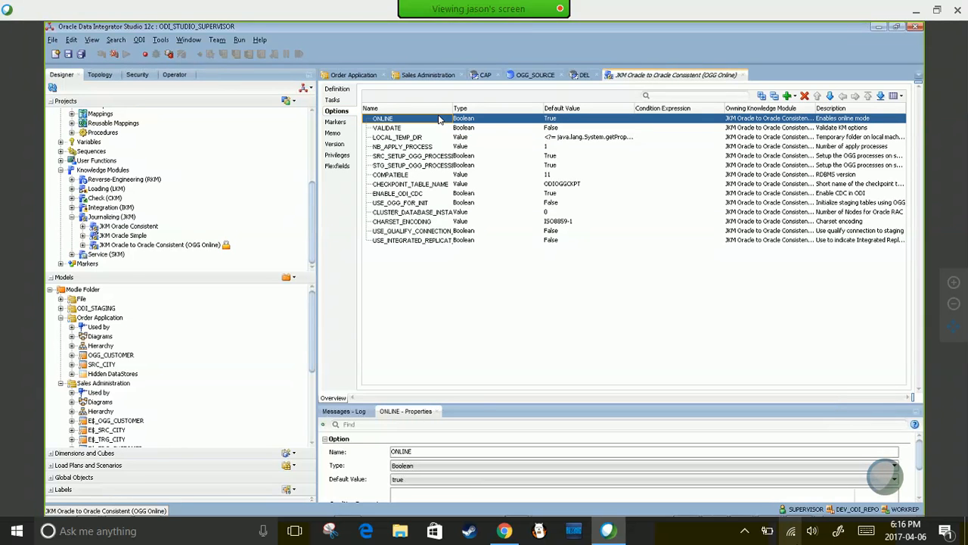
click(564, 120)
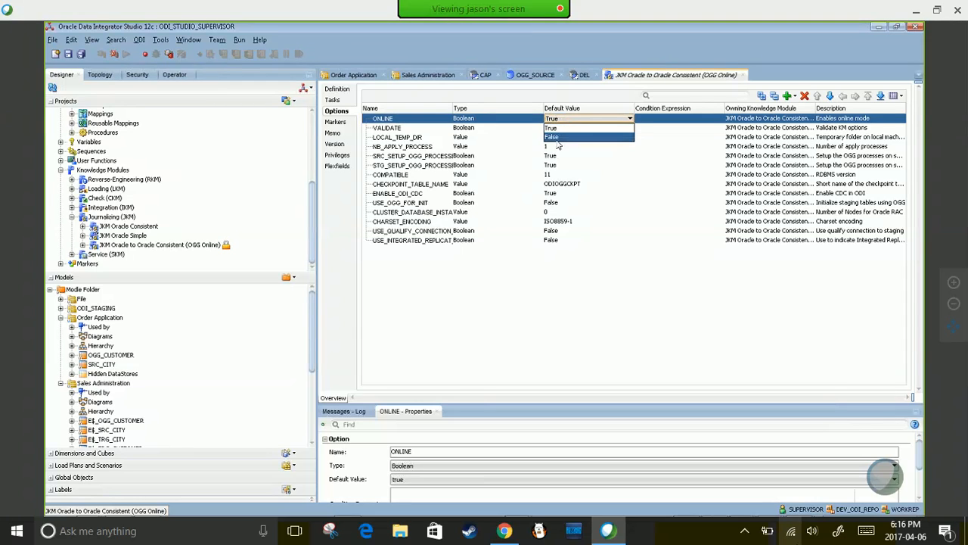
click(528, 123)
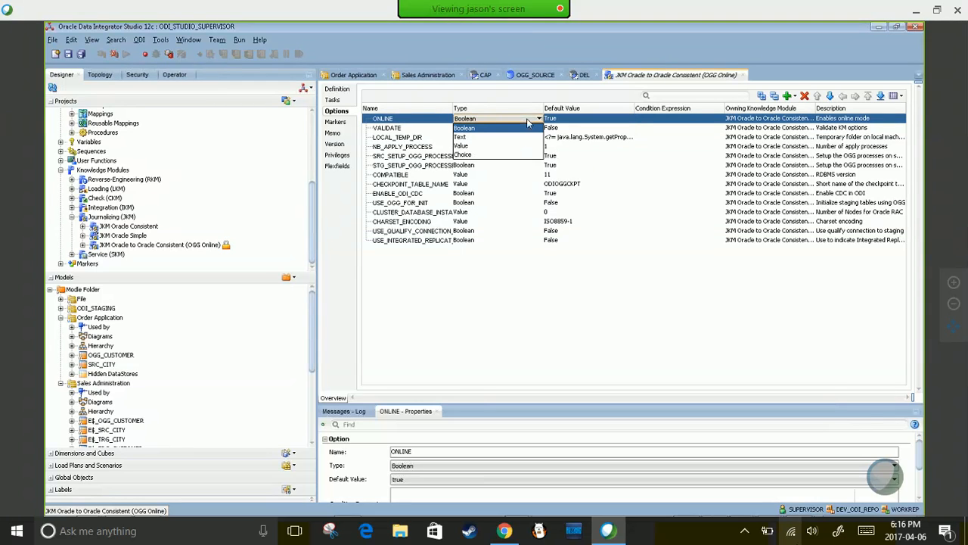
click(441, 123)
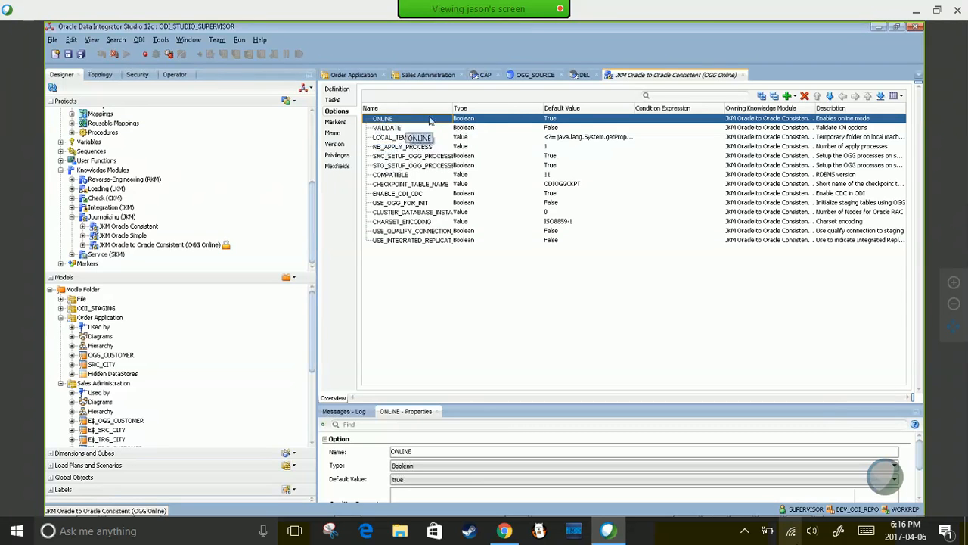
click(428, 74)
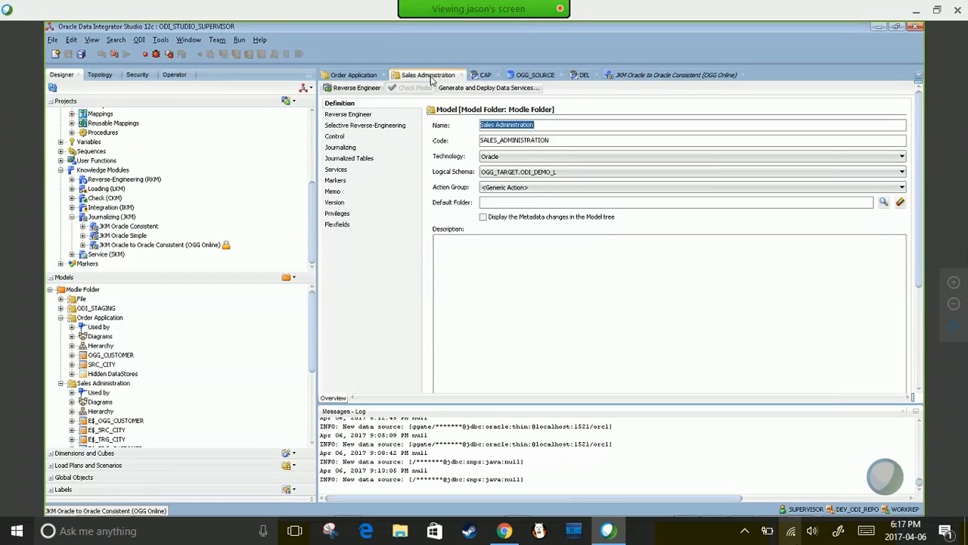
- Back in Order Application journalizing, check the ONLINE option values, keeping the default
click(363, 78)
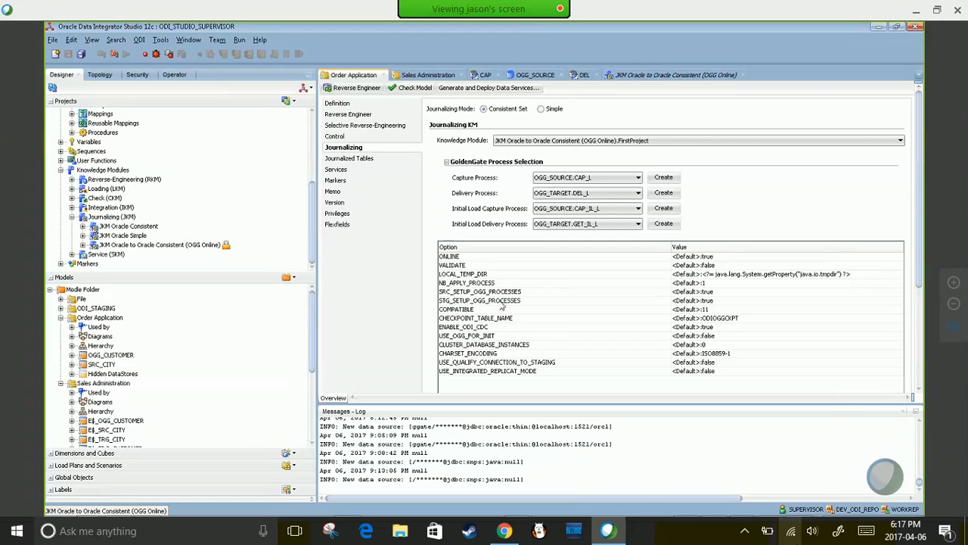
drag(919, 216, 907, 259)
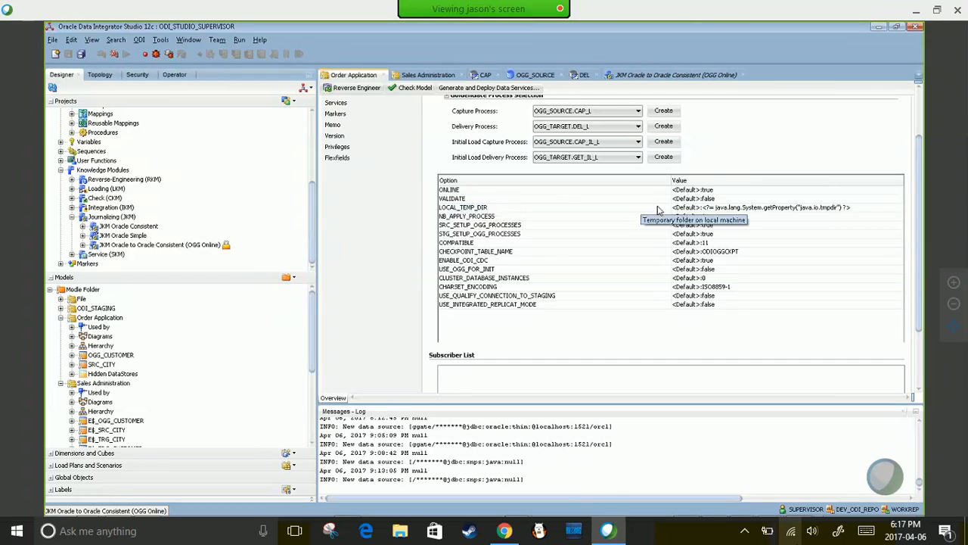
click(717, 190)
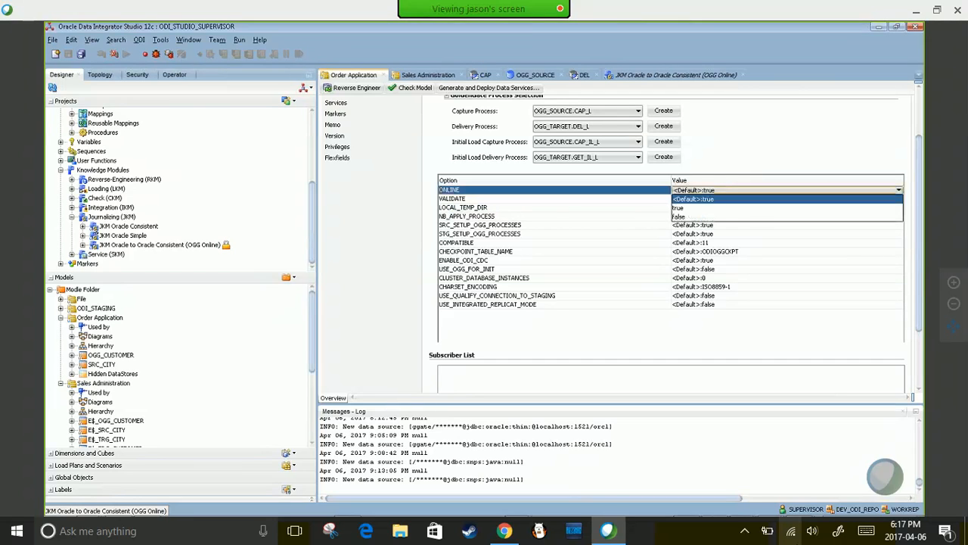
click(717, 198)
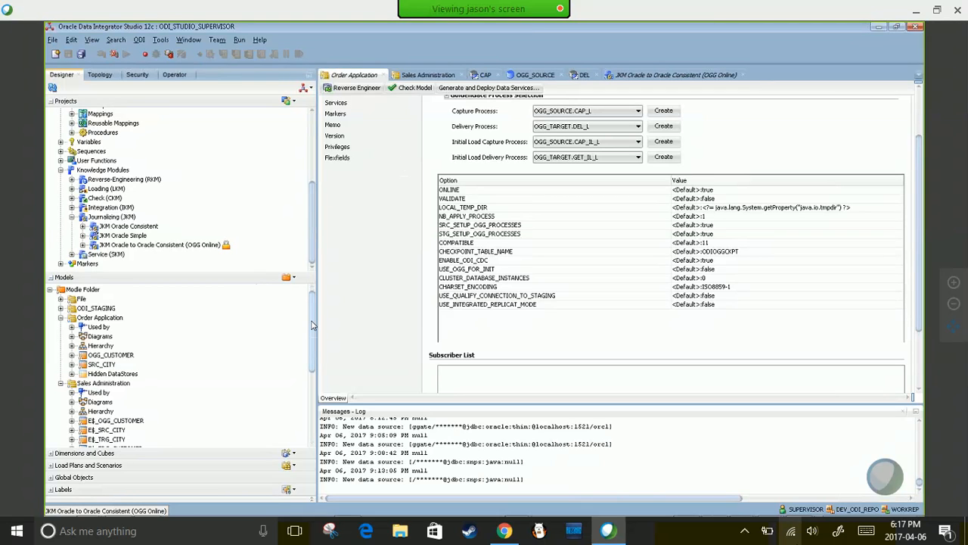
- Enlarge the Models tree and select the Order Application model
mouse_move(313, 236)
mouse_down()
mouse_move(313, 226)
mouse_move(313, 240)
mouse_up()
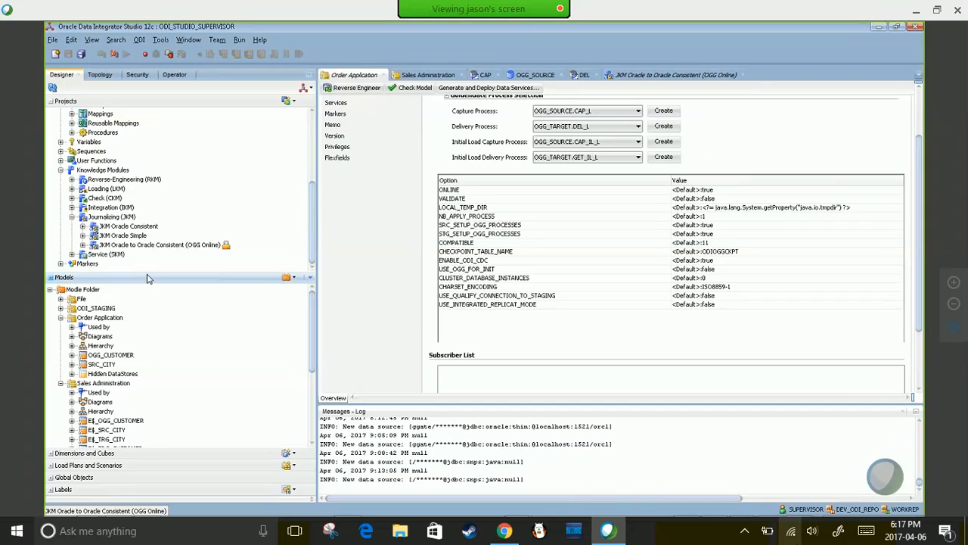
drag(149, 273, 151, 164)
click(73, 206)
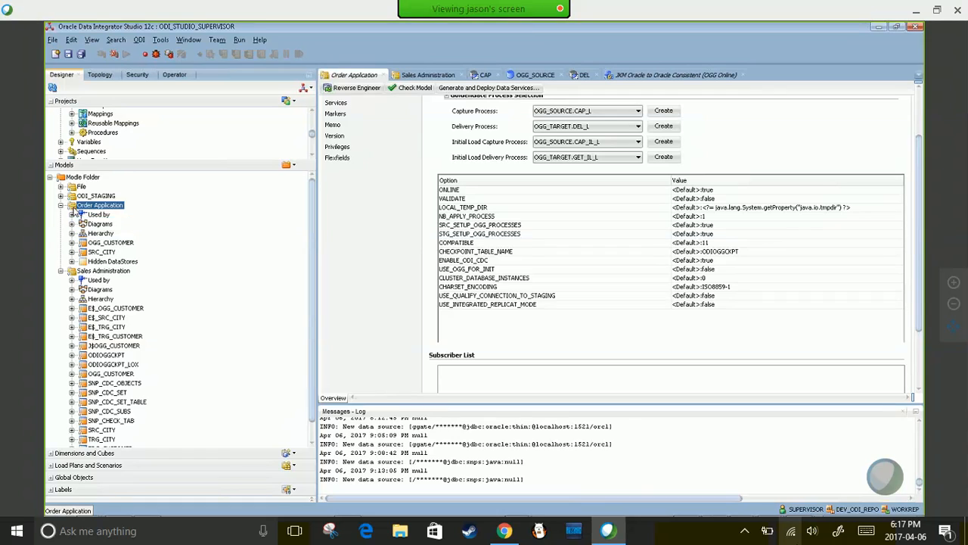
- Add all of the Order Application model's tables to CDC, confirming with Yes
right_click(73, 211)
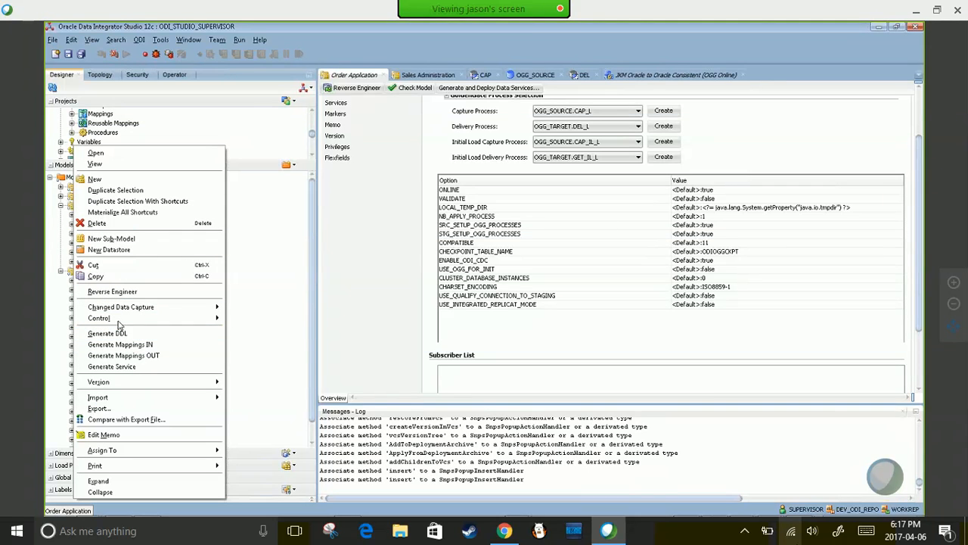
mouse_move(118, 313)
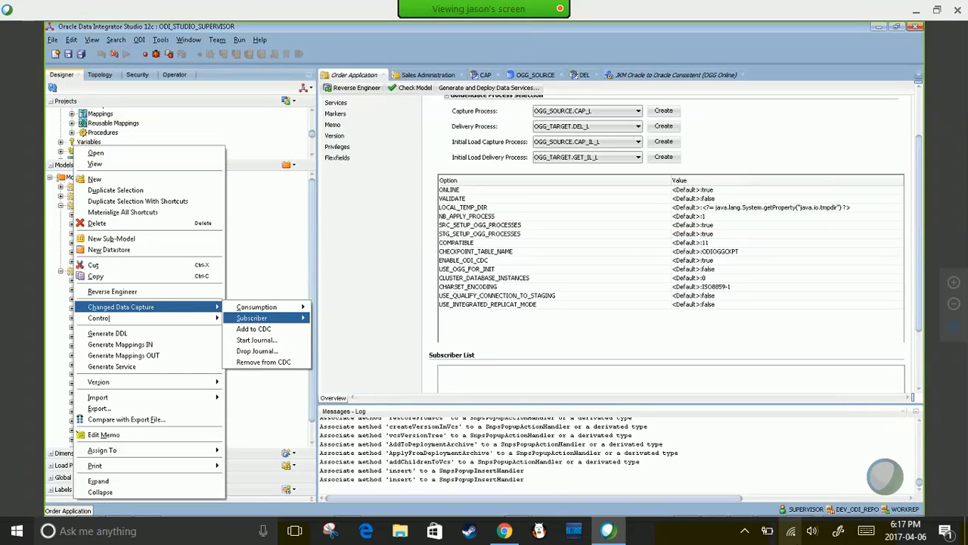
click(254, 329)
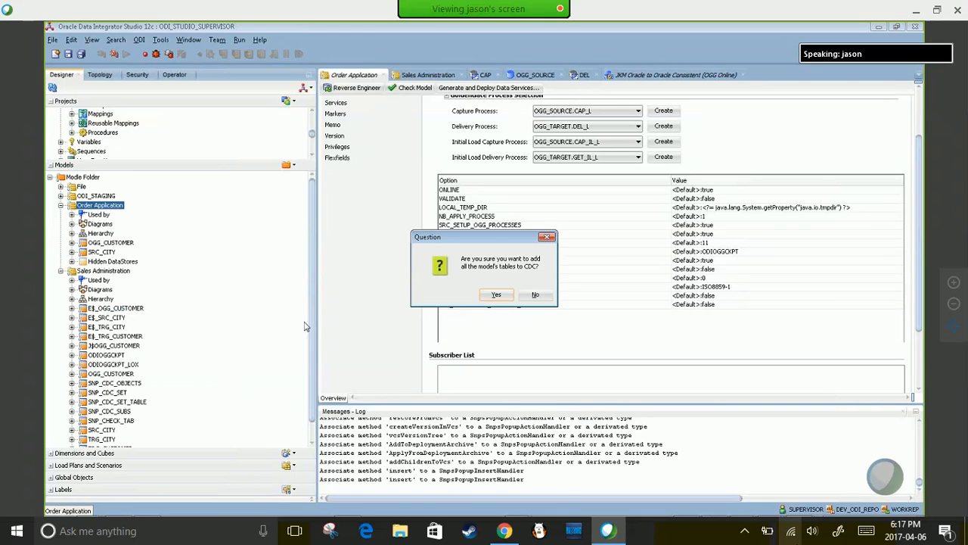
click(496, 295)
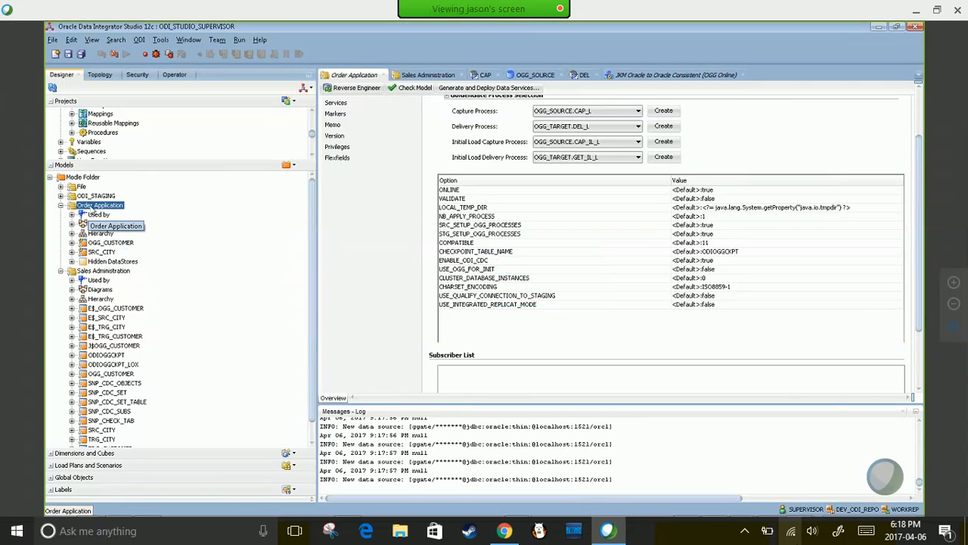
- Open the Subscribe dialog for the Order Application model
right_click(91, 209)
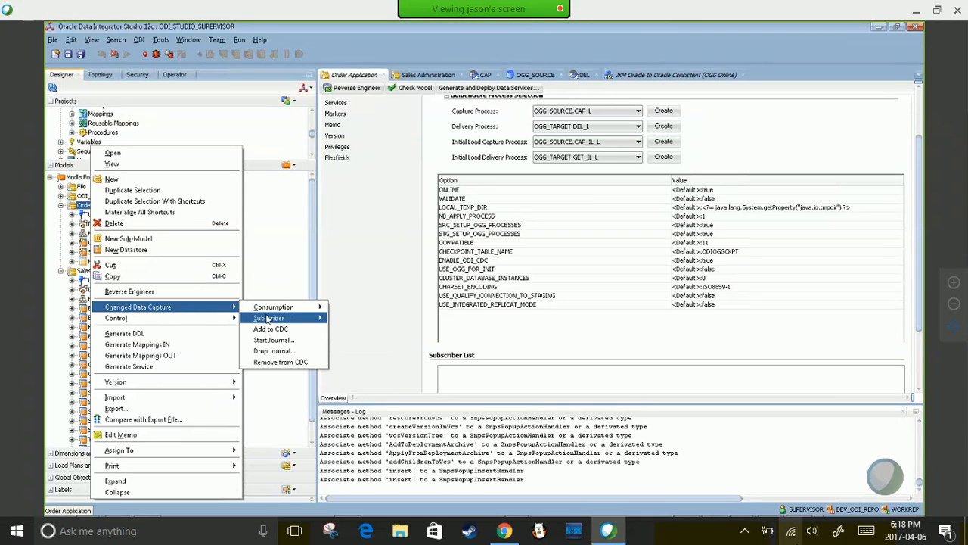
mouse_move(297, 320)
click(361, 318)
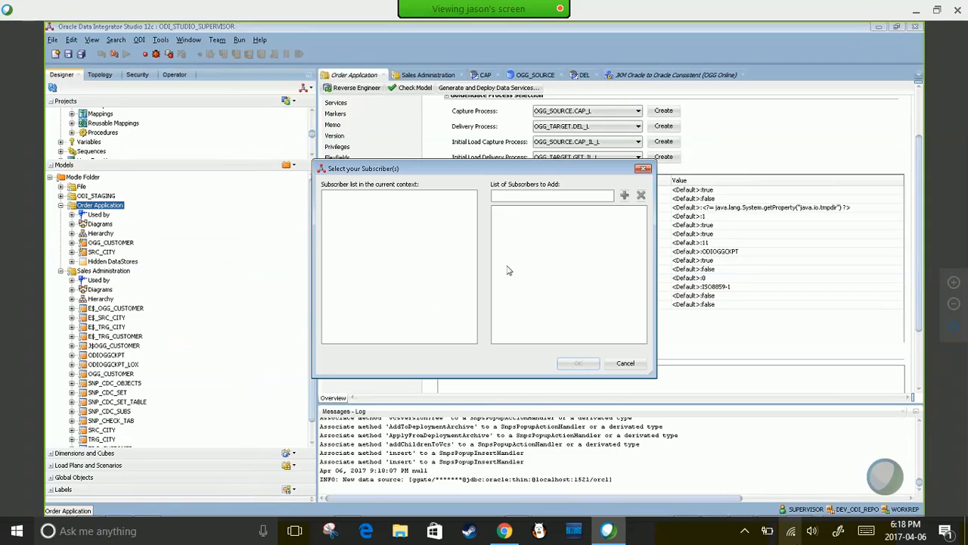
- Add ODIDEMO as subscriber and run the subscription session in the Global context
text(ODIDEMO)
drag(525, 195, 477, 197)
click(502, 197)
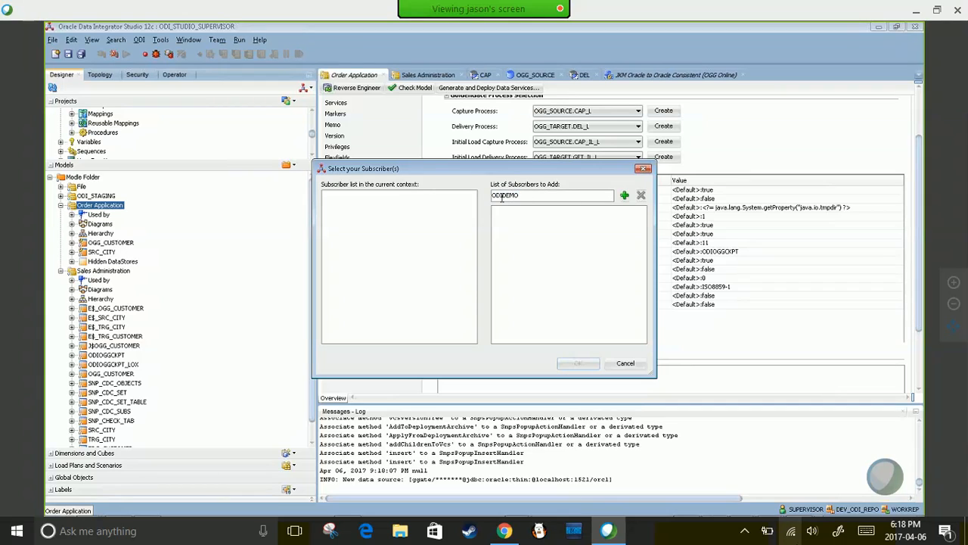
click(625, 195)
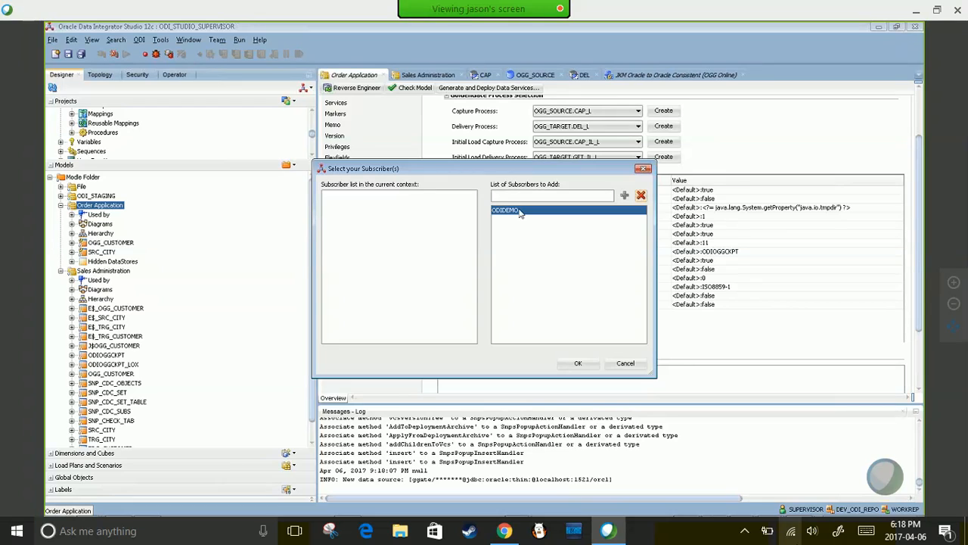
click(580, 364)
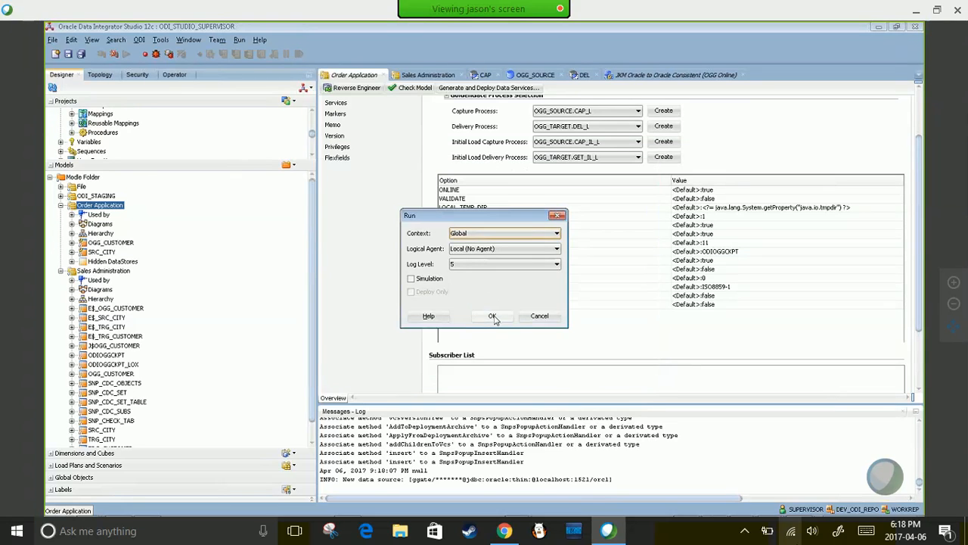
click(493, 316)
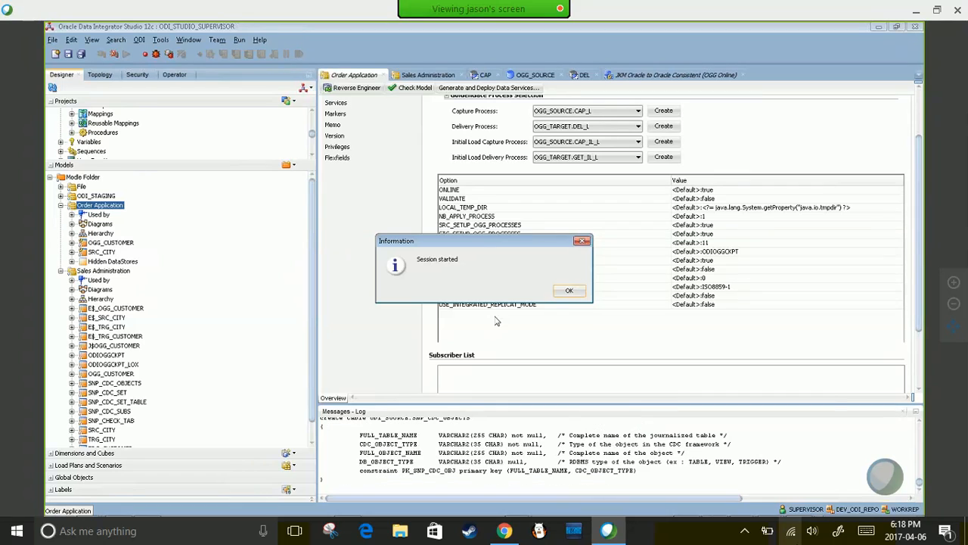
click(569, 290)
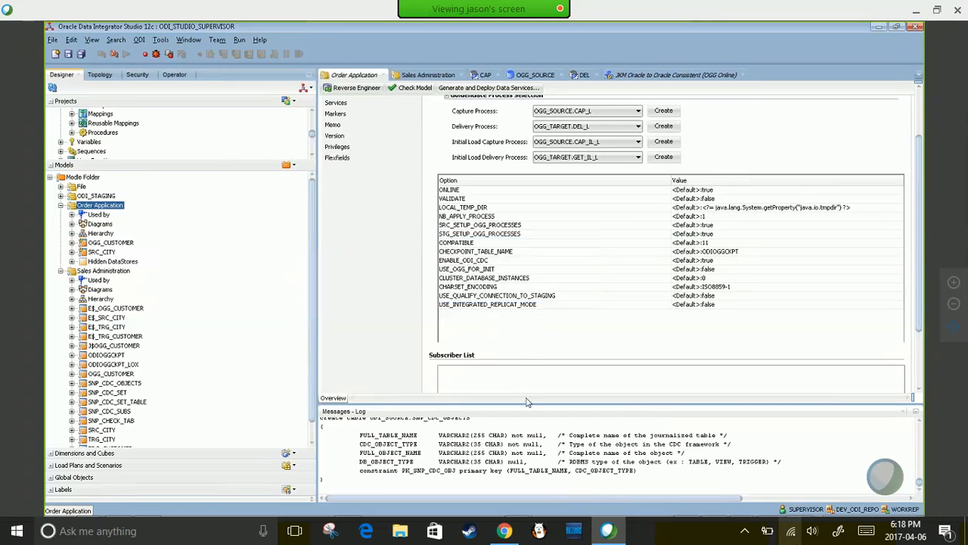
- Enlarge the Messages log and highlight the SNP_CDC_SUBS table and ODI_SOURCE schema in the ORA-00955 errors
drag(526, 405, 519, 168)
scroll(439, 323, up, 10)
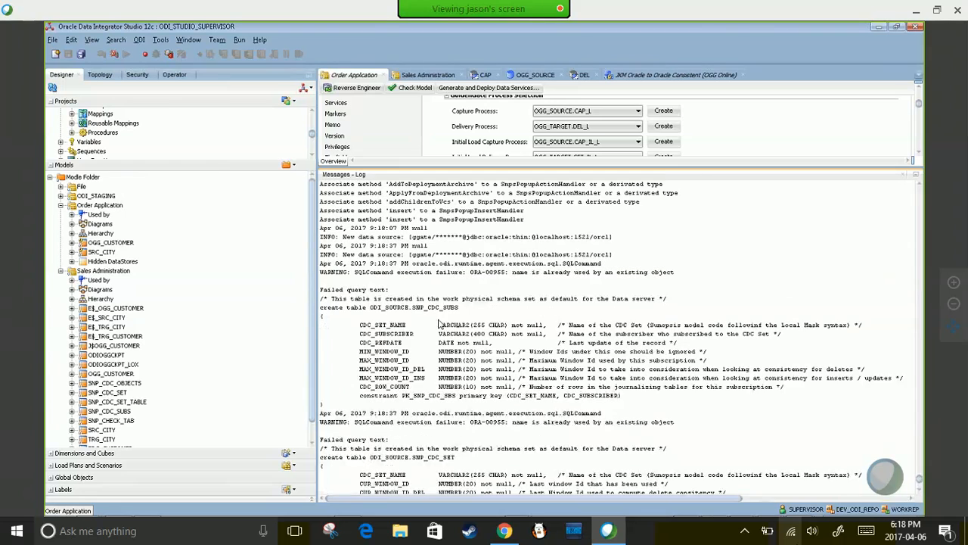
drag(413, 309, 460, 310)
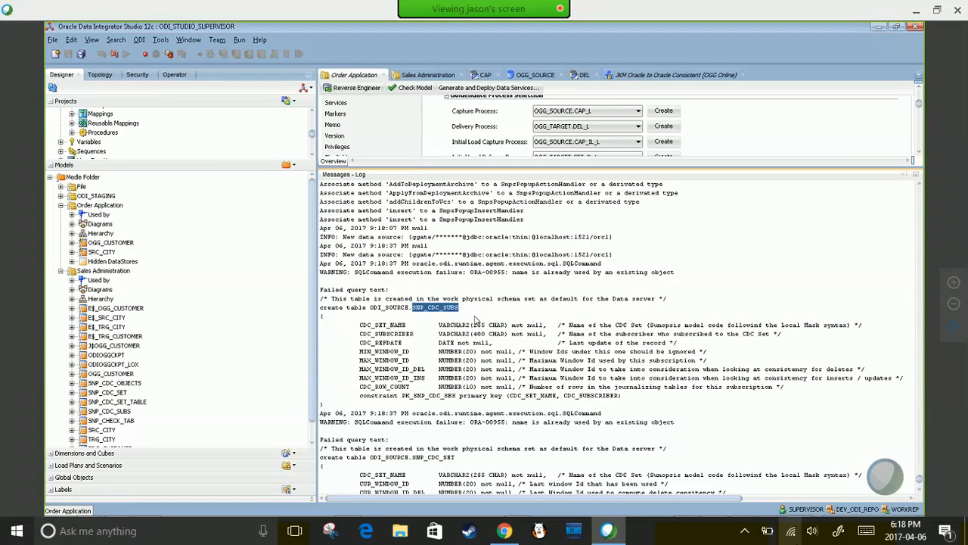
scroll(475, 320, down, 3)
click(371, 218)
drag(372, 218, 411, 219)
- Switch ODI Studio to the Topology view of data servers and schemas
click(791, 531)
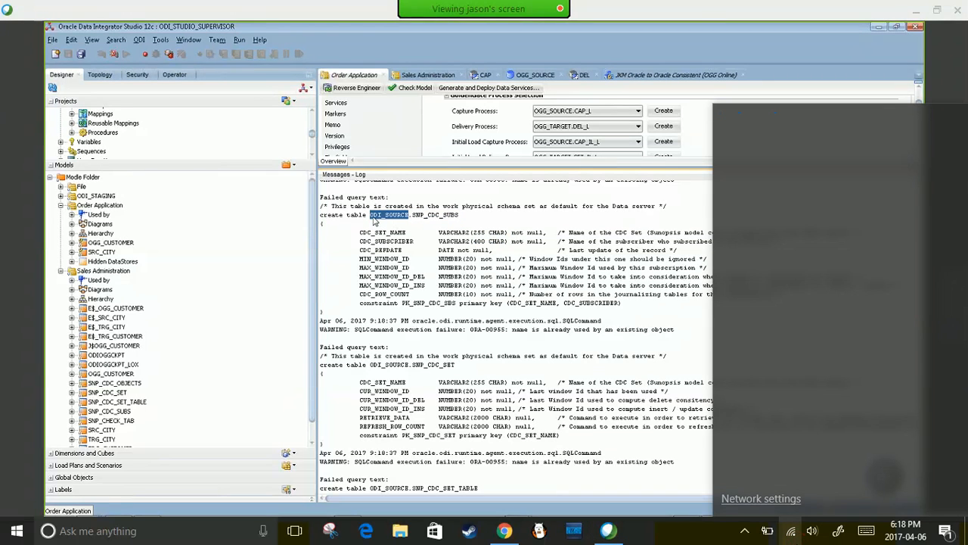
click(790, 531)
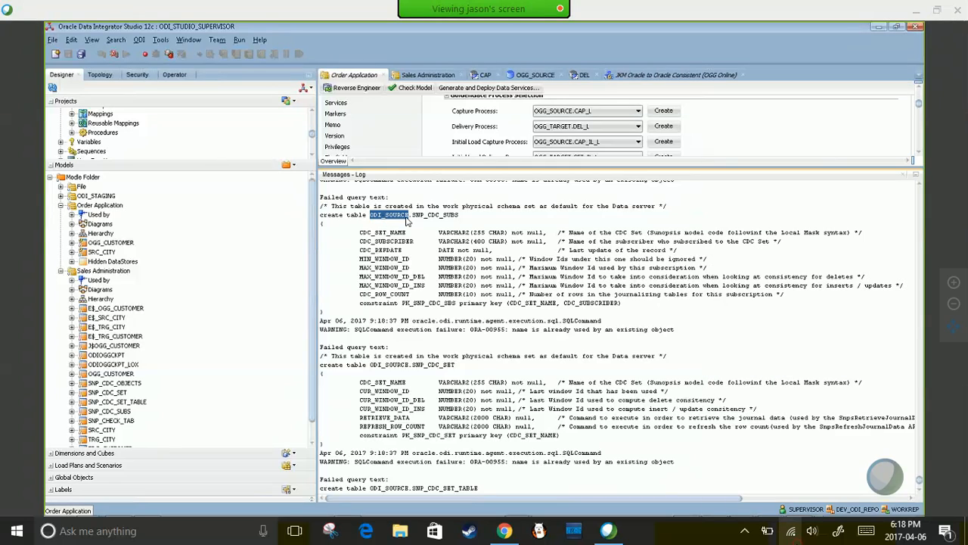
click(103, 78)
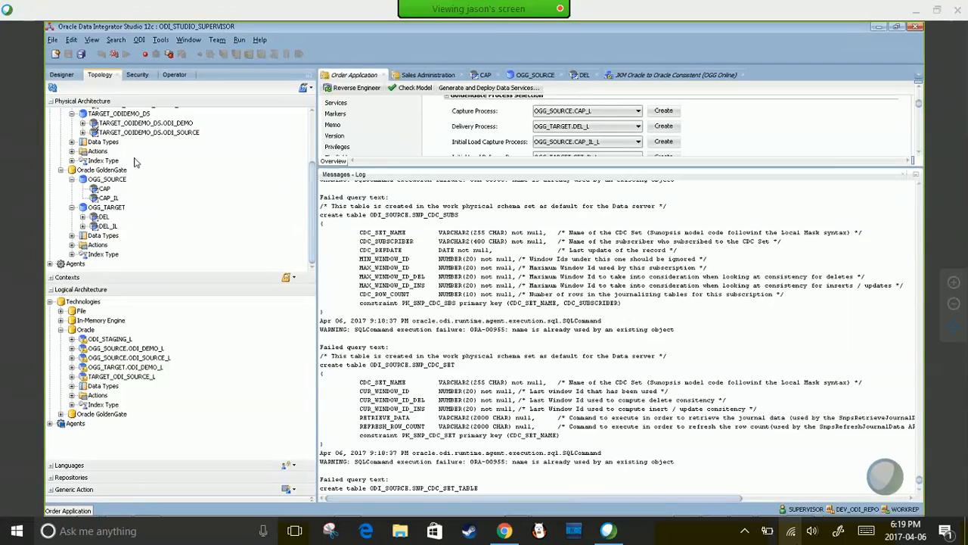
drag(317, 219, 314, 133)
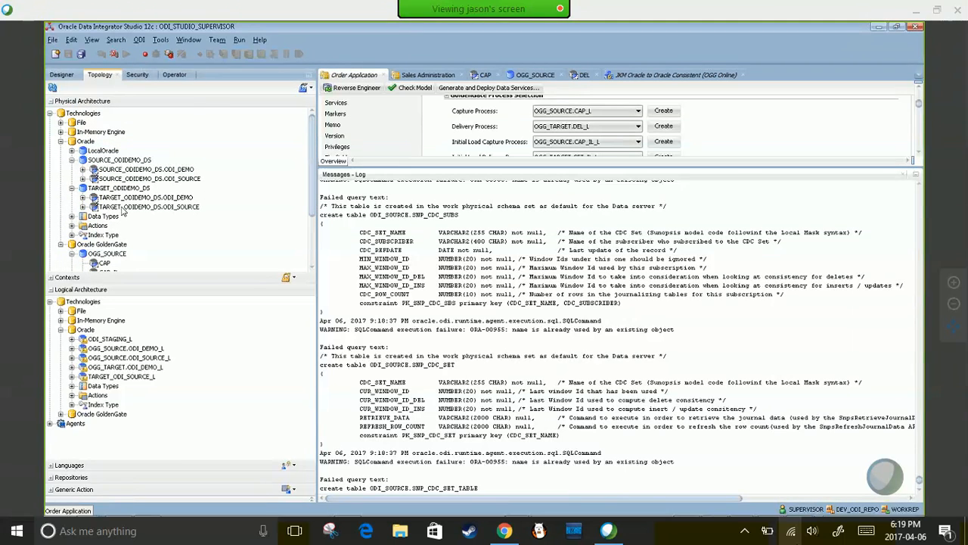
click(189, 209)
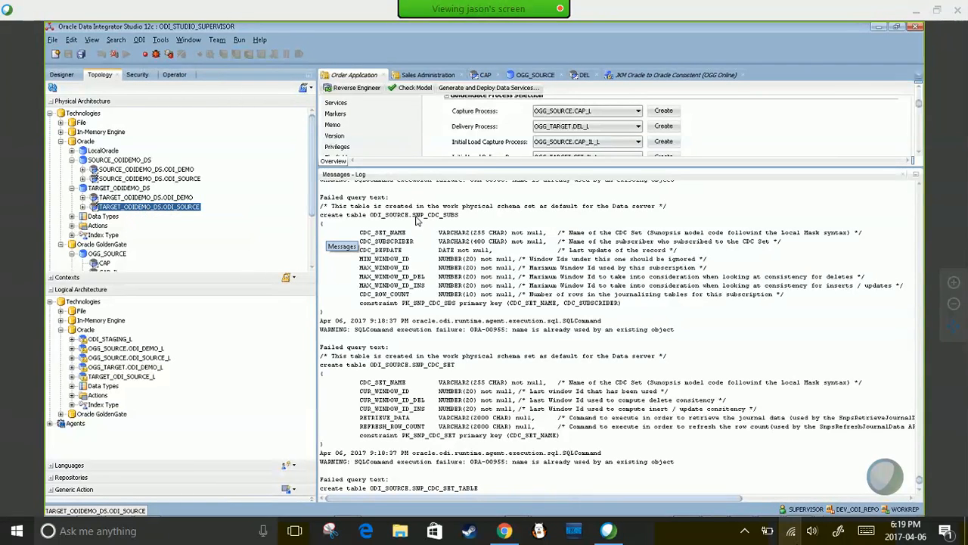
drag(413, 216, 459, 216)
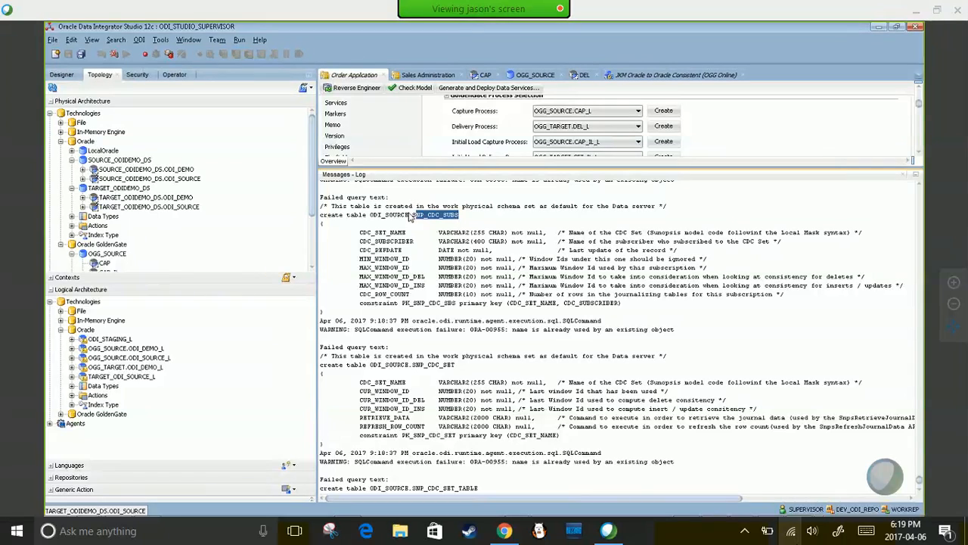
click(445, 220)
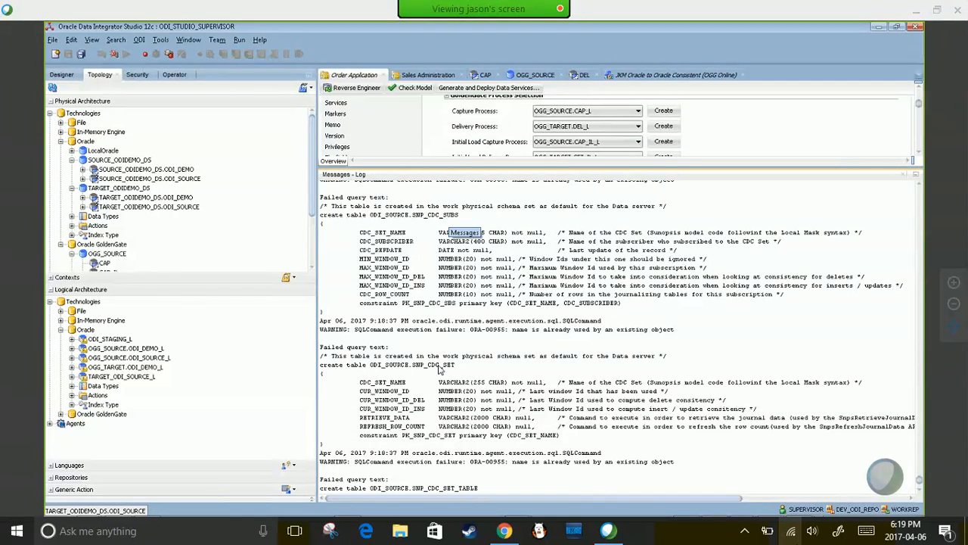
scroll(449, 369, down, 3)
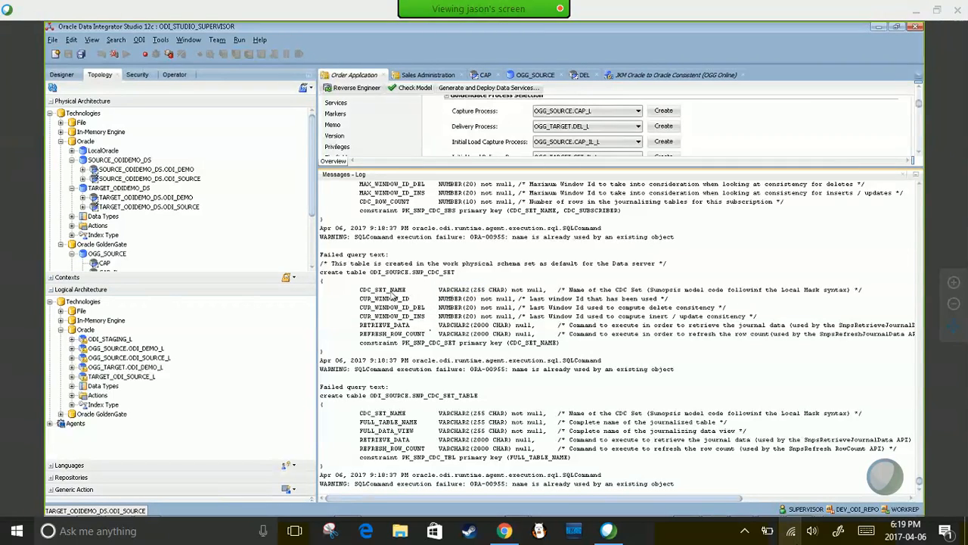
scroll(465, 383, down, 3)
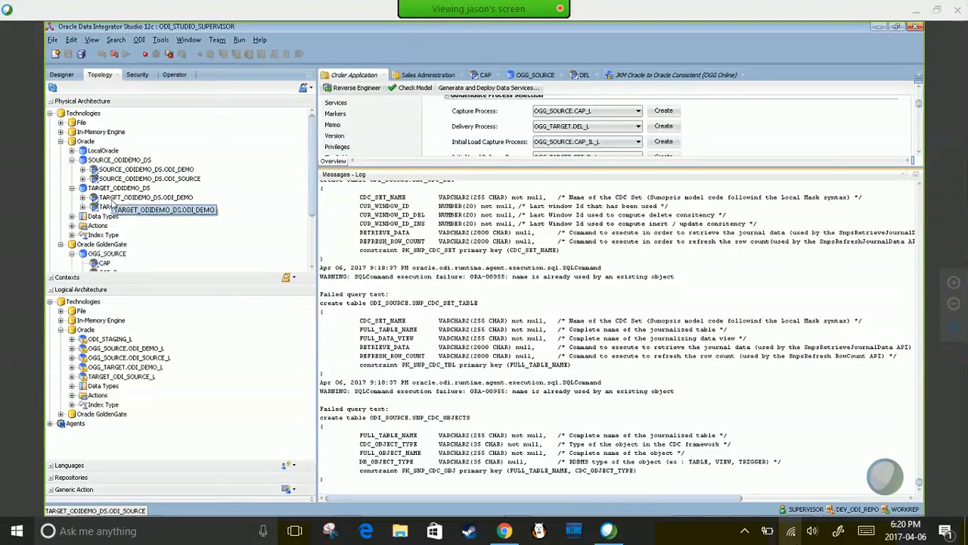
- Back in Designer, run Changed Data Capture > Start Journal on the Order Application model
click(65, 78)
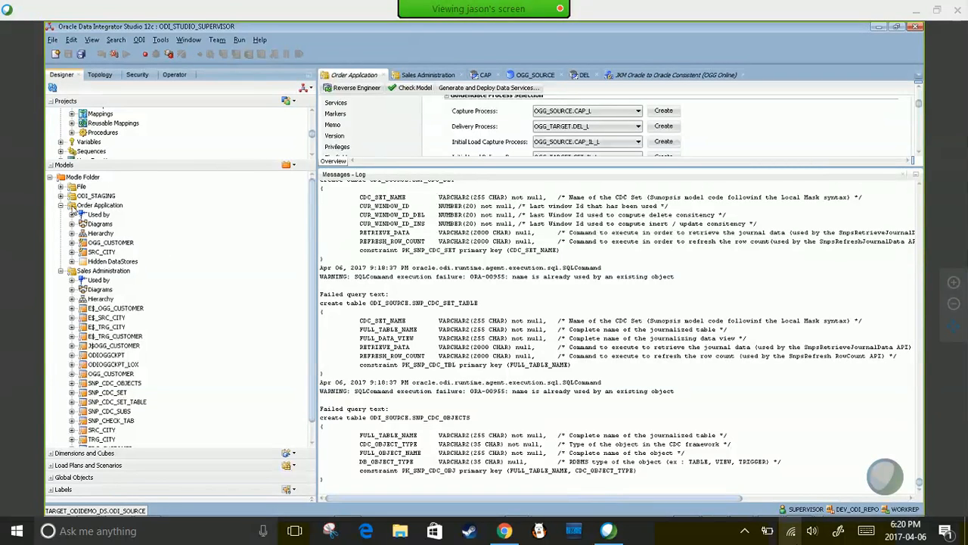
click(81, 206)
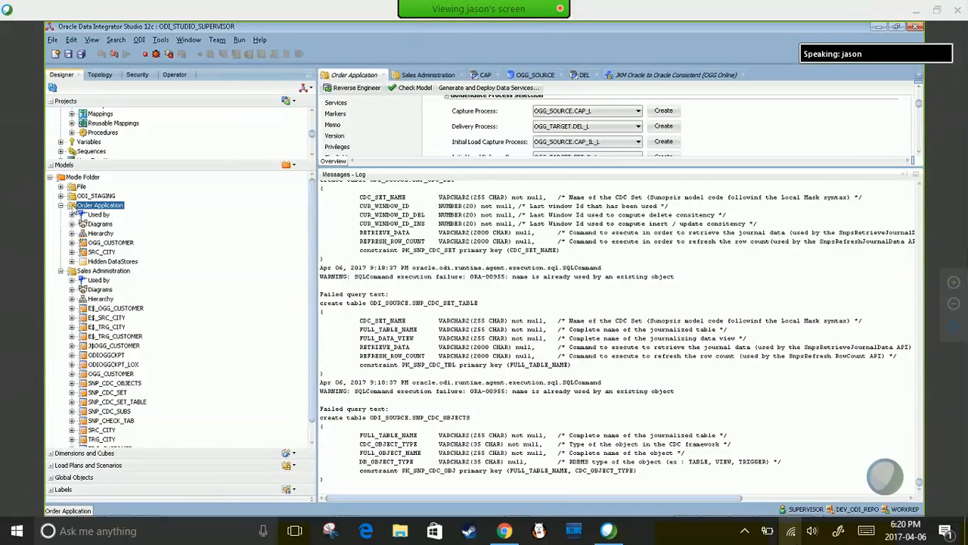
right_click(78, 214)
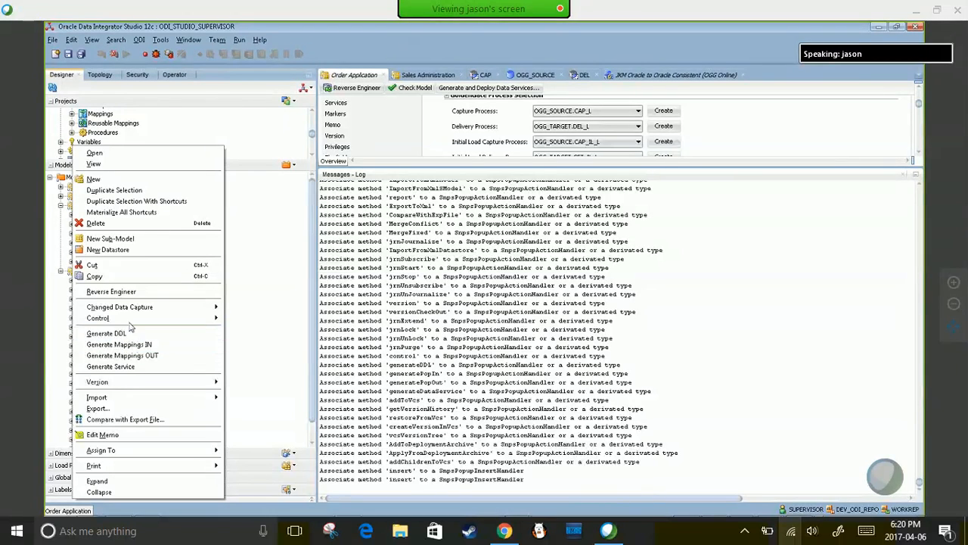
mouse_move(136, 307)
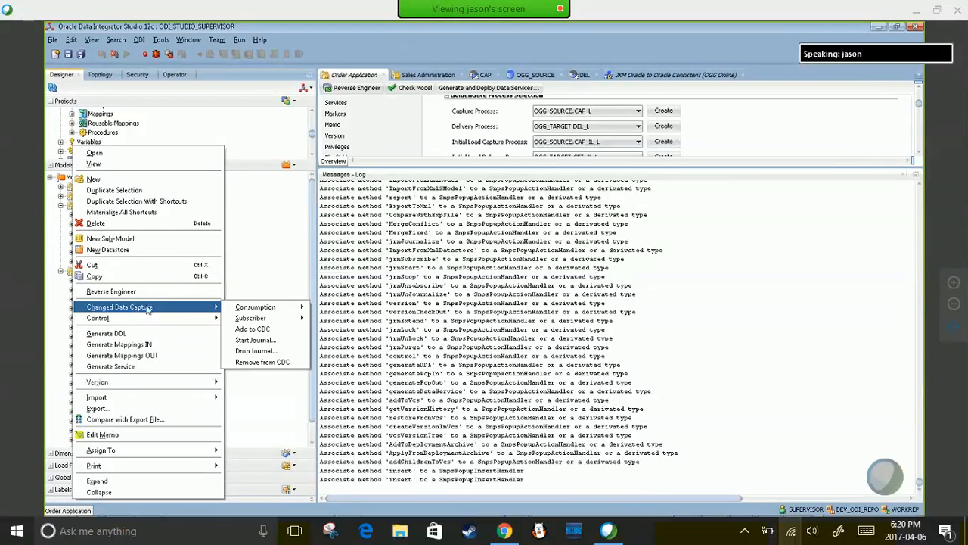
click(257, 341)
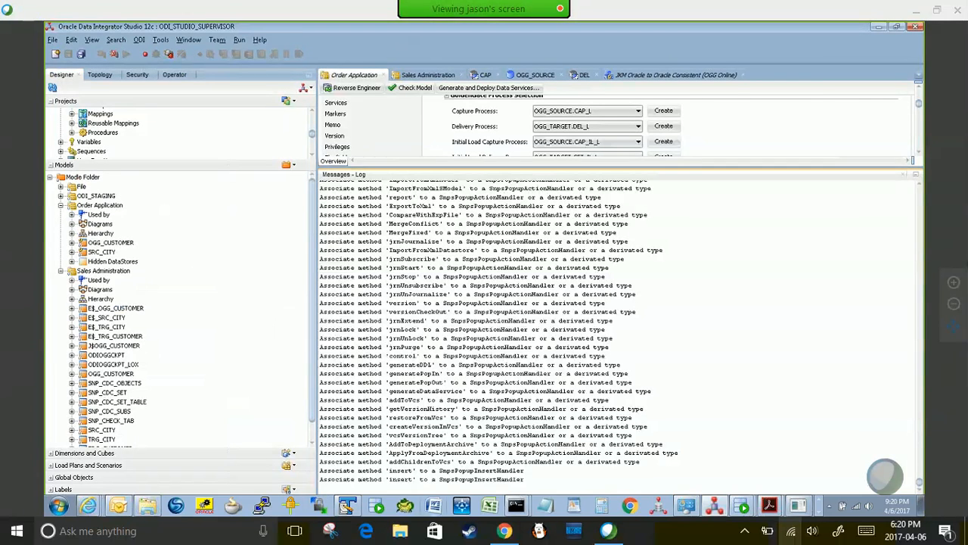
- In the OGG_Target console, launch GGSCI, exit, relaunch it, and run INFO ALL
mouse_move(517, 503)
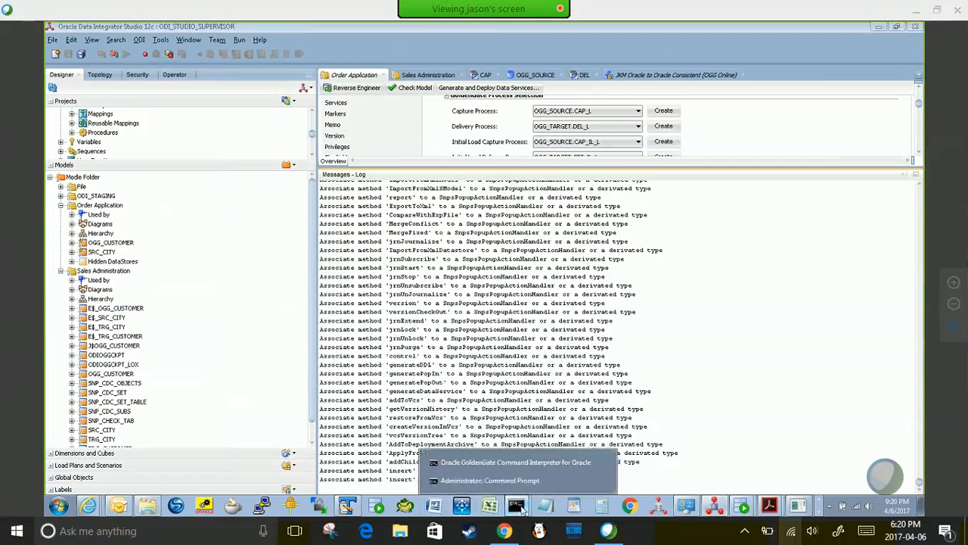
click(476, 481)
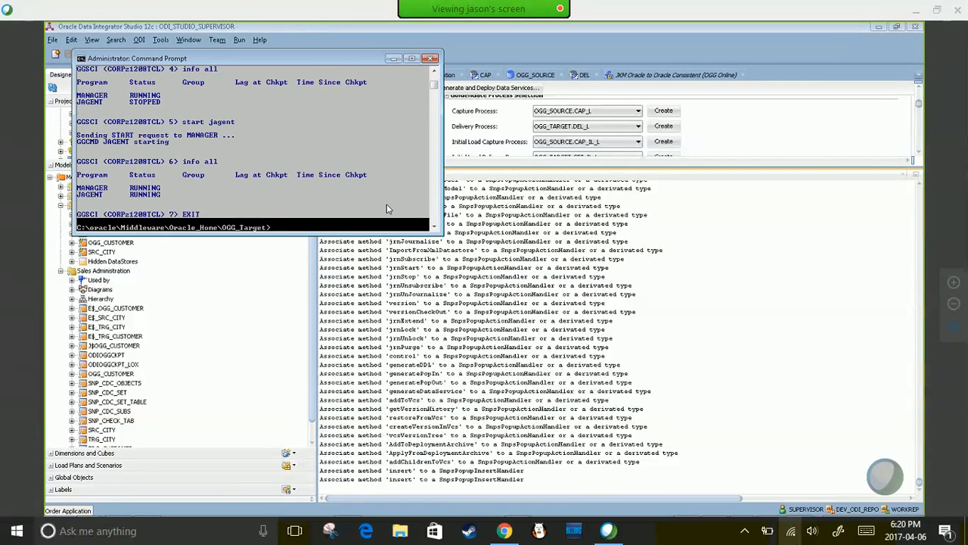
text(GGSCI)
key(Return)
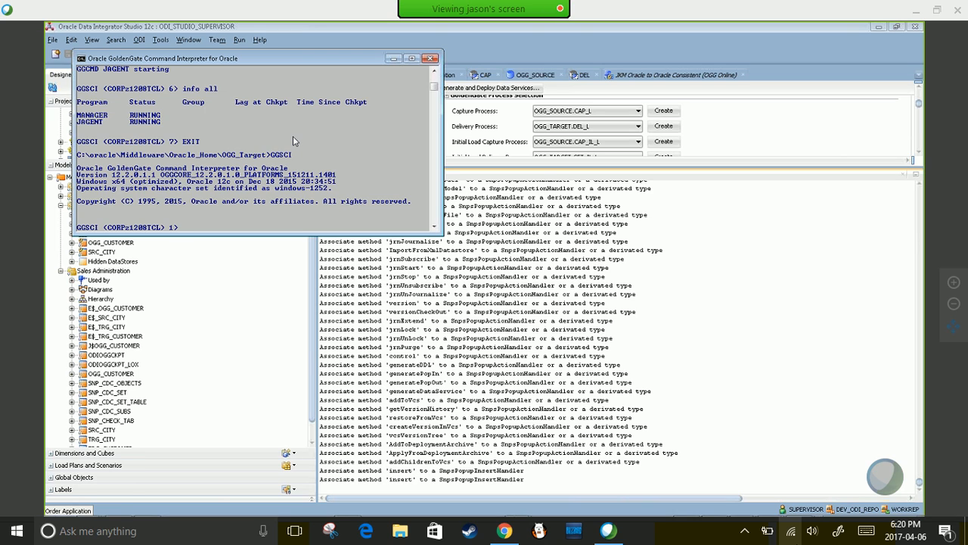
text(EXIT)
key(Return)
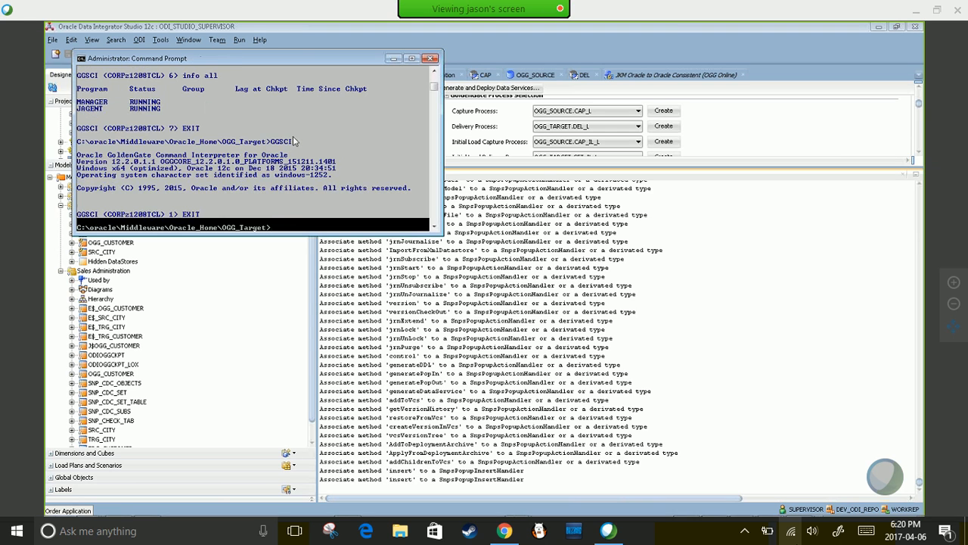
text(GGSCI)
key(Return)
text(INFO ALL)
key(Return)
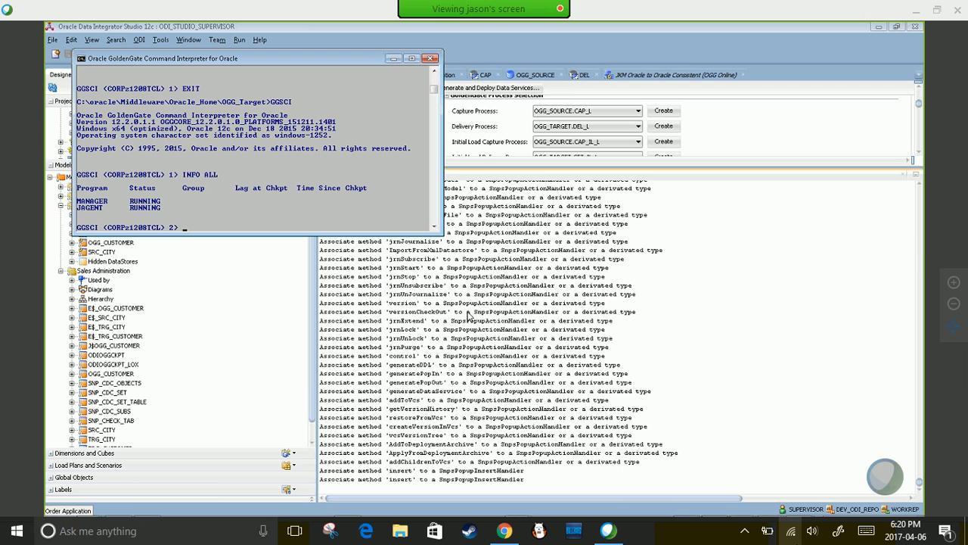
- Run INFO ALL in the other GoldenGate console, move it right, and reselect Order Application in ODI
key(alt+Tab)
key(alt+Tab)
key(alt+Tab)
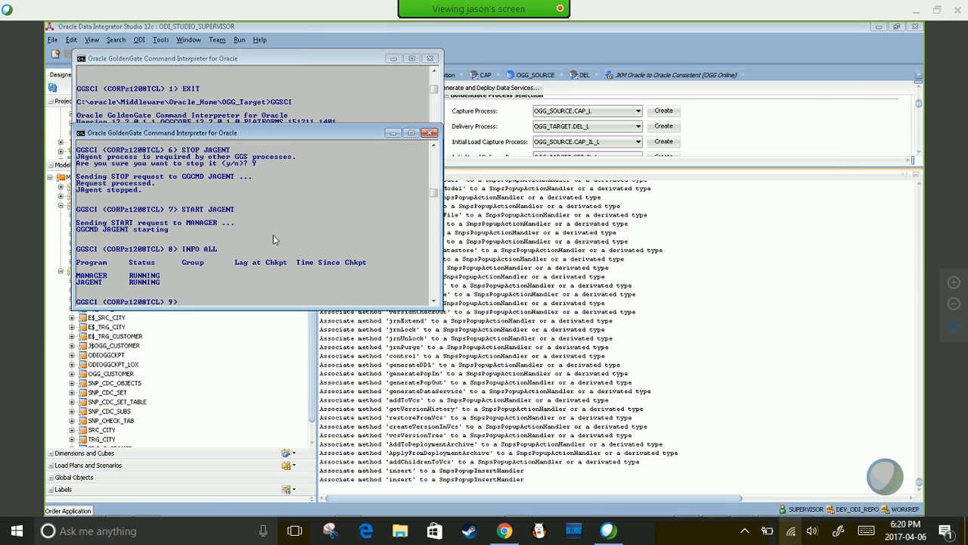
text(INFO ALL)
key(Return)
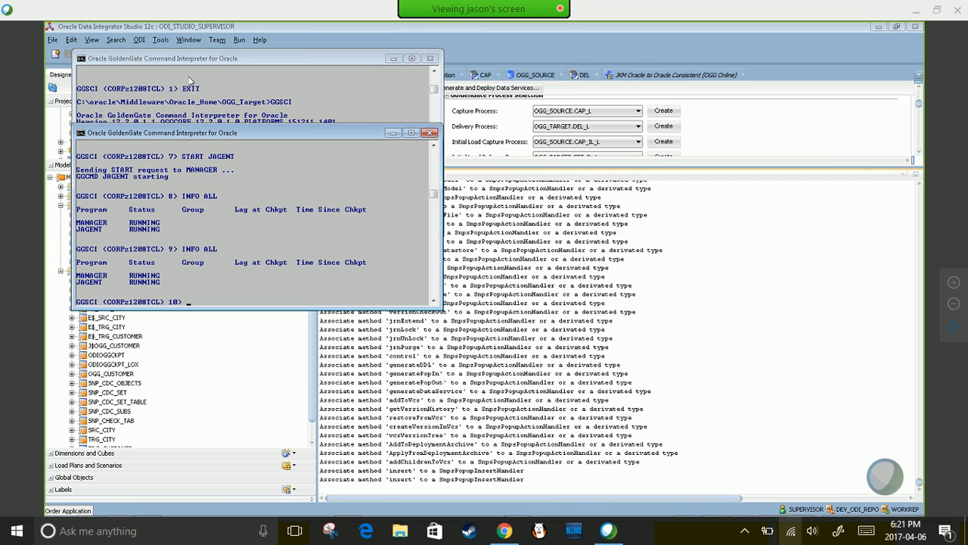
click(160, 68)
drag(163, 65, 545, 110)
key(alt+Tab)
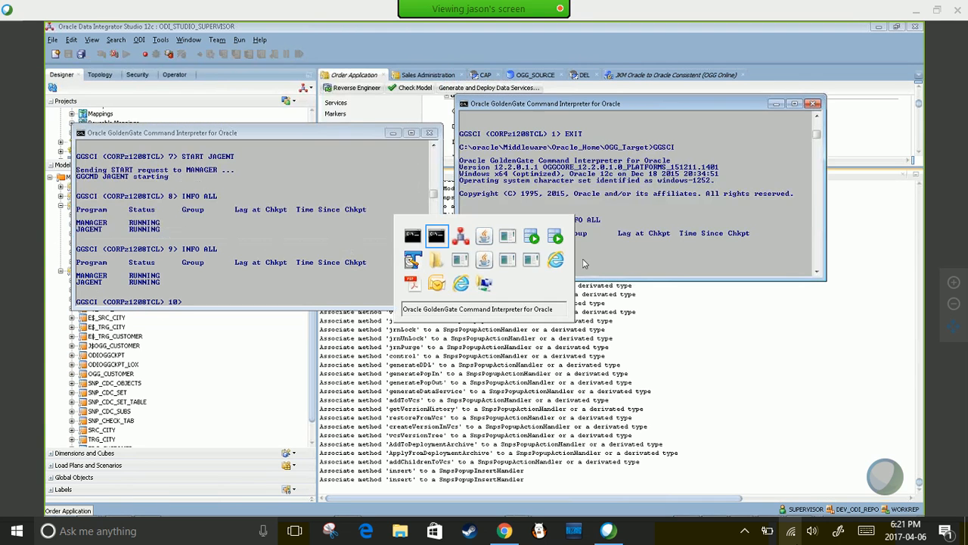
key(alt+Tab)
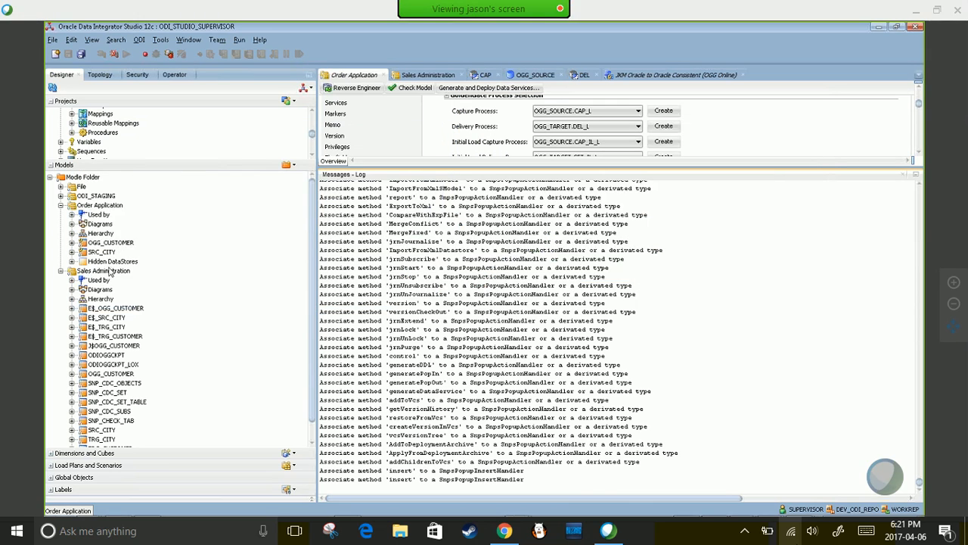
click(74, 207)
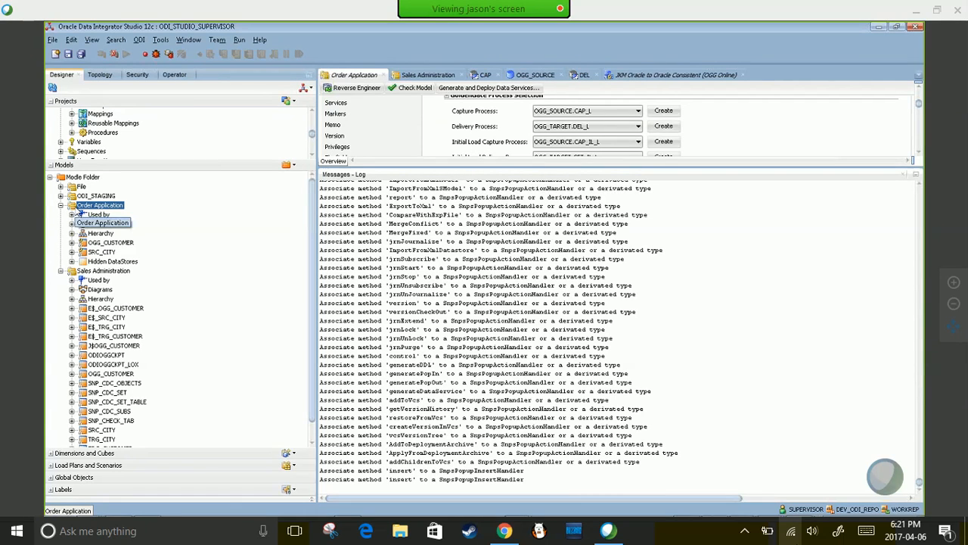
- Bring up the GoldenGate command interpreter console from the taskbar, then return to ODI Studio
right_click(78, 212)
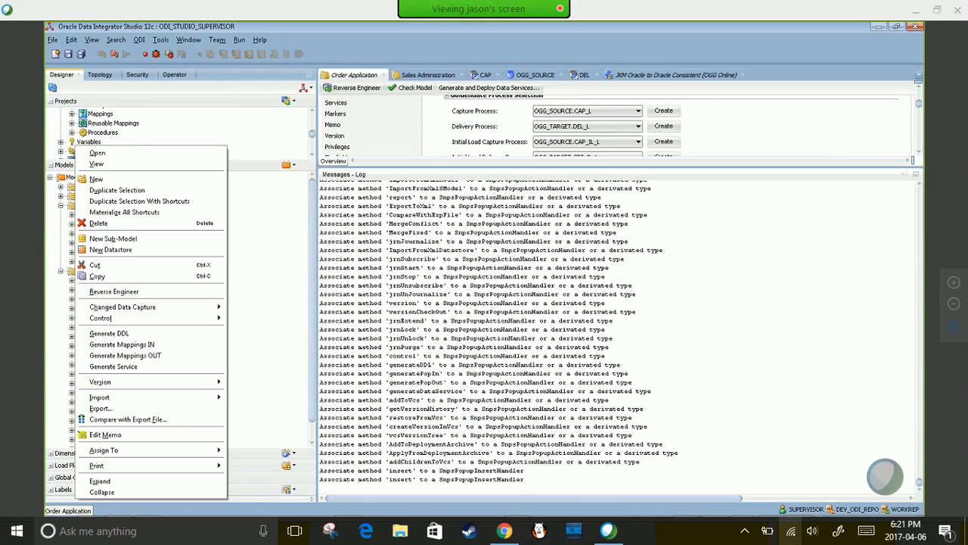
click(522, 505)
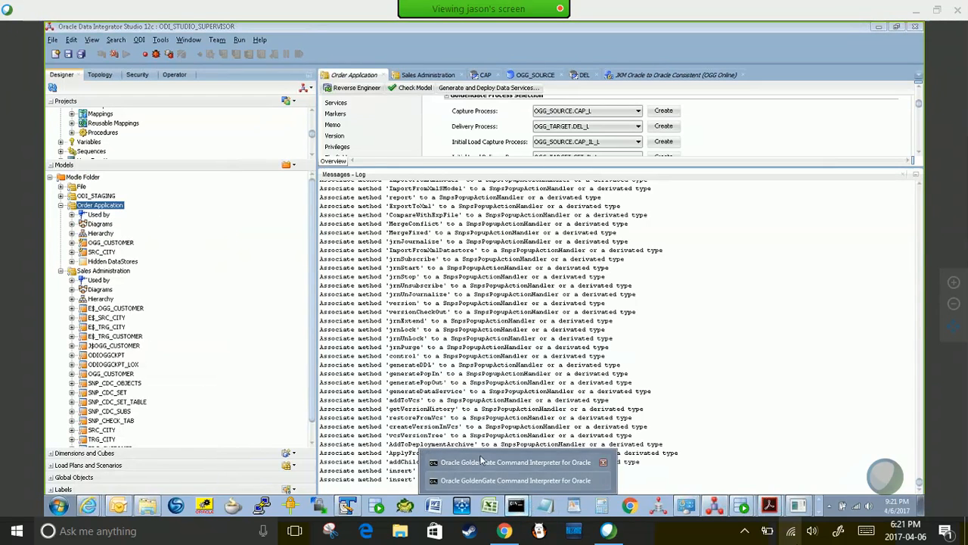
click(514, 462)
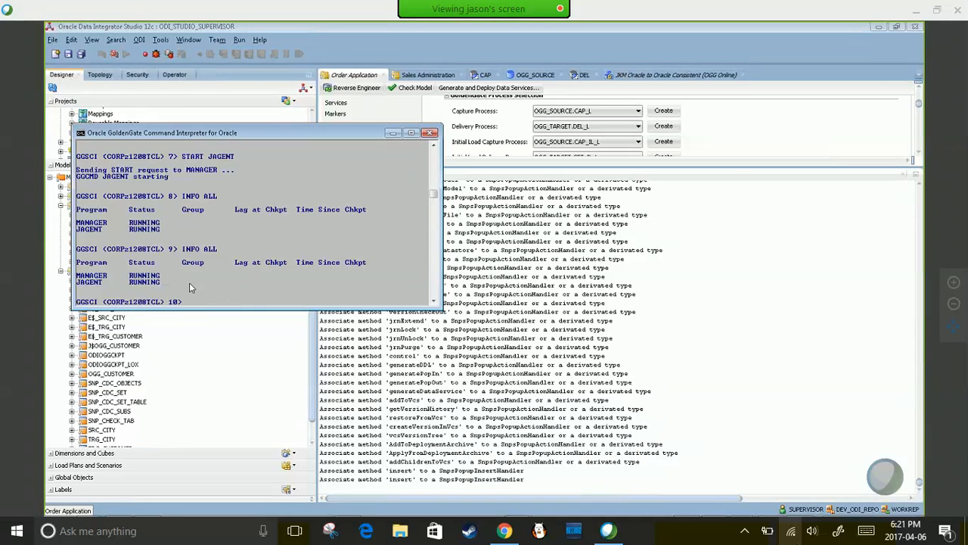
key(alt+Tab)
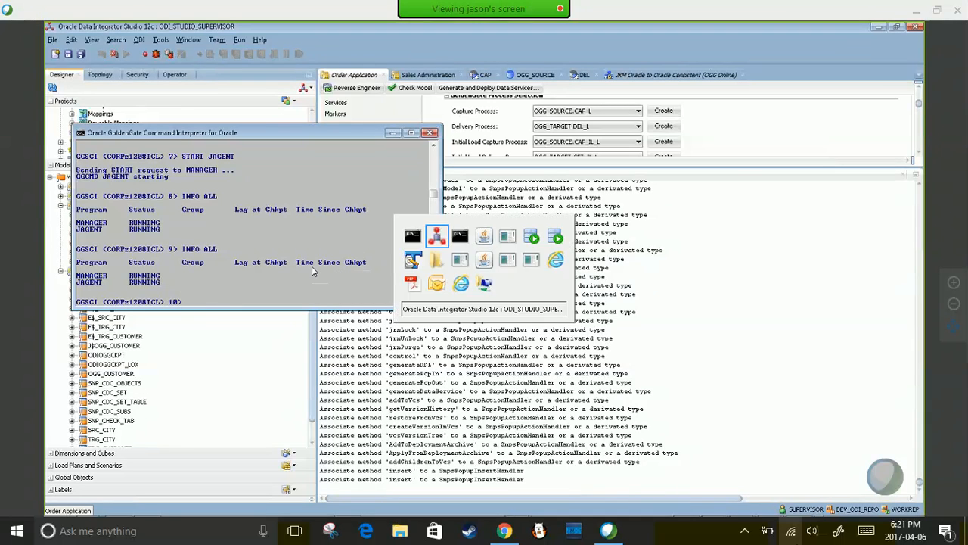
- Start the Order Application journal in Global context, acknowledge the session message, and open Operator
right_click(97, 207)
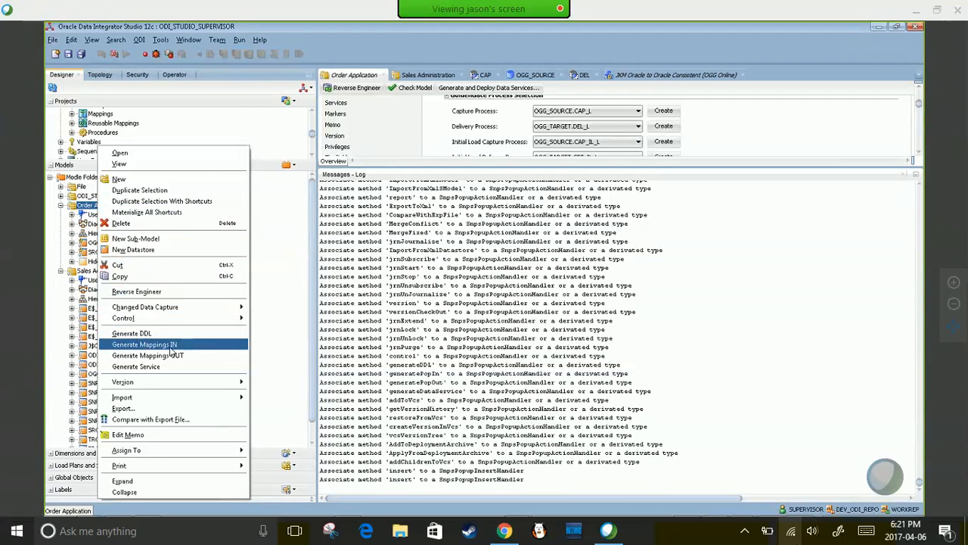
mouse_move(146, 311)
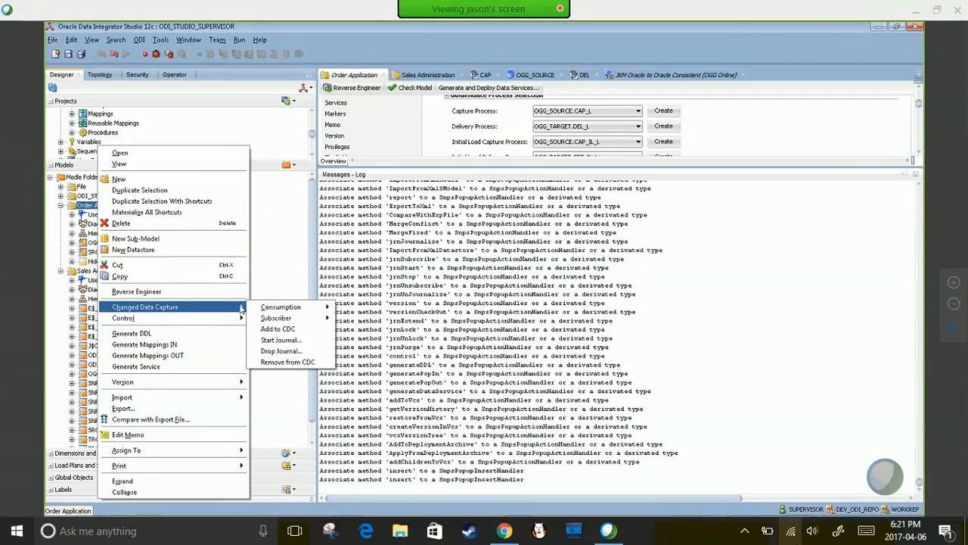
click(284, 342)
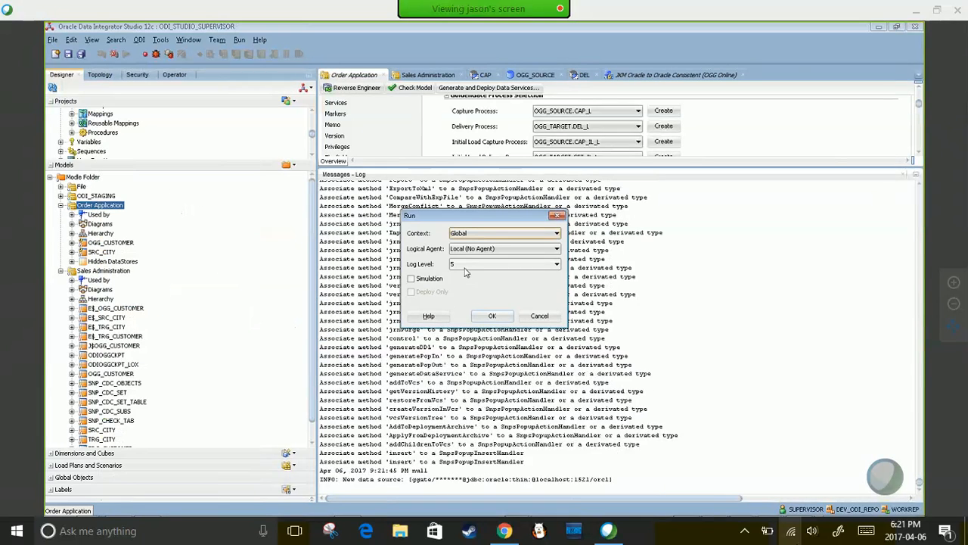
click(493, 317)
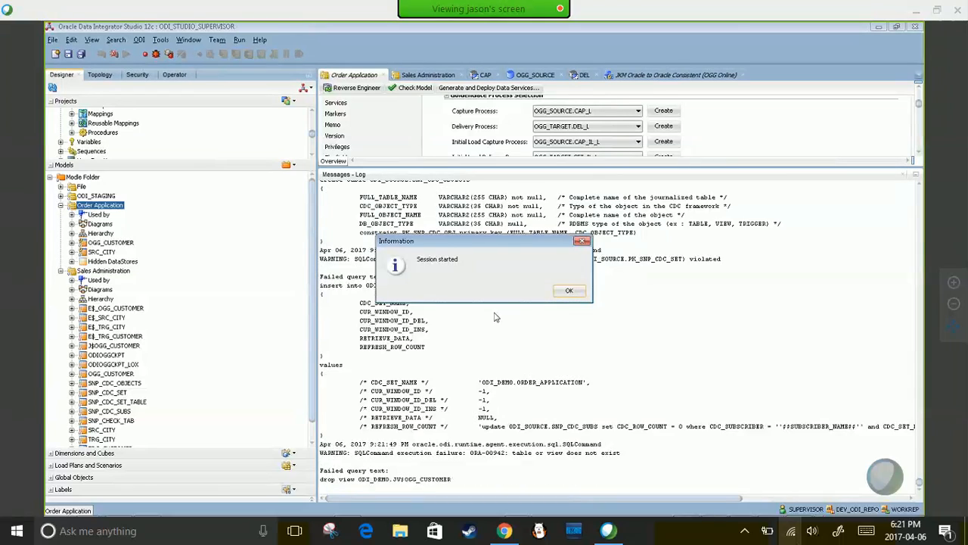
click(568, 292)
click(174, 74)
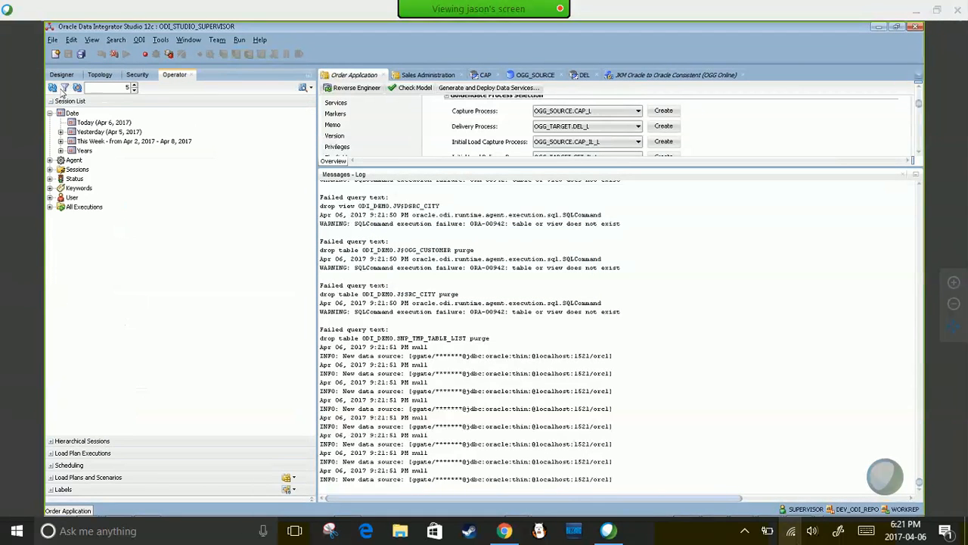
click(61, 121)
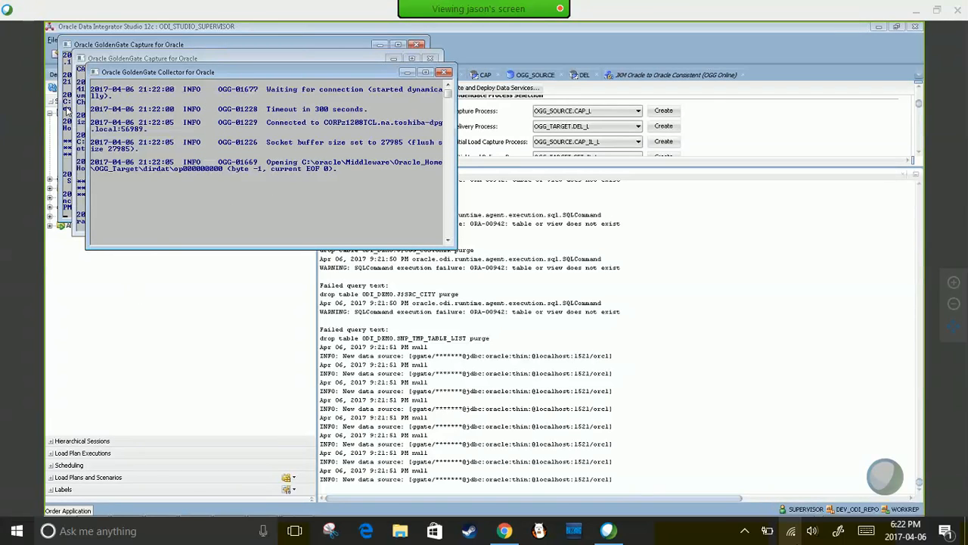
click(55, 38)
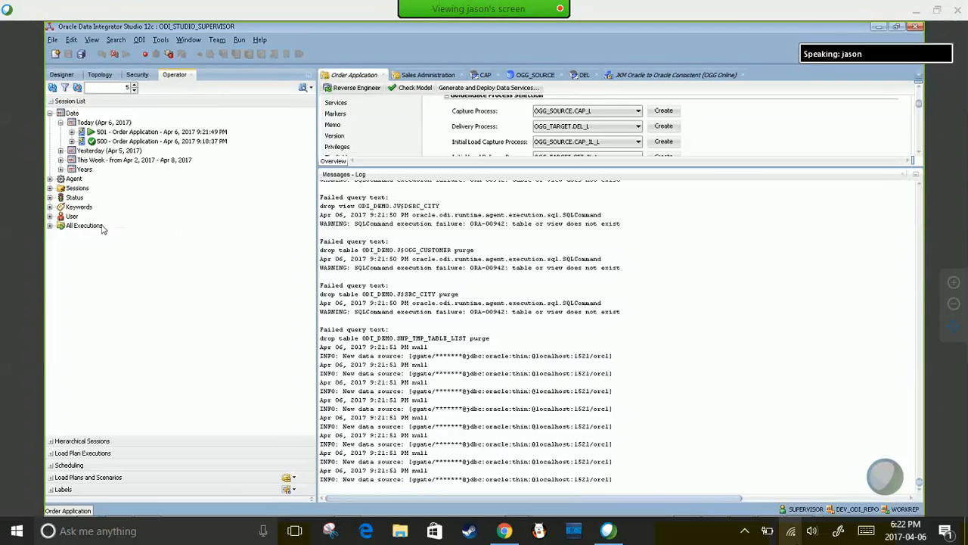
click(53, 87)
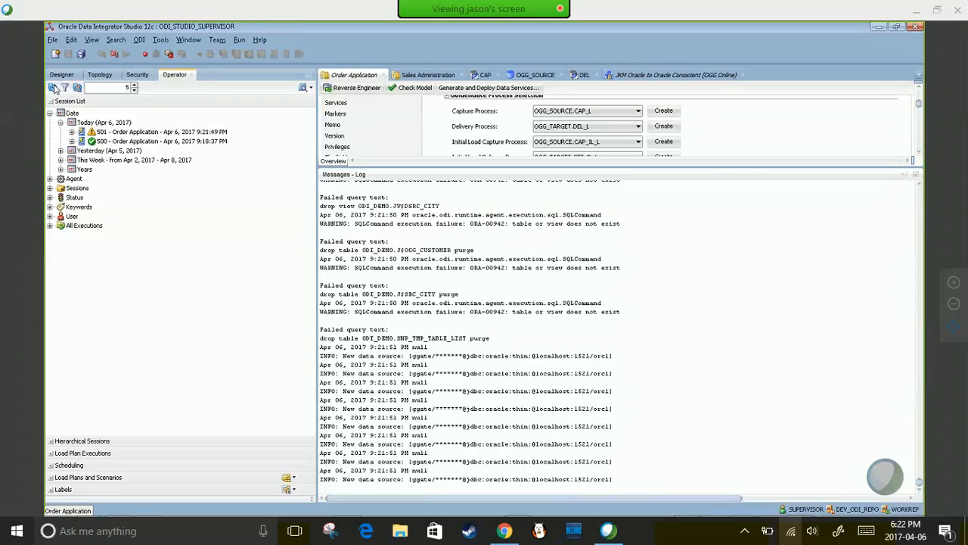
click(72, 132)
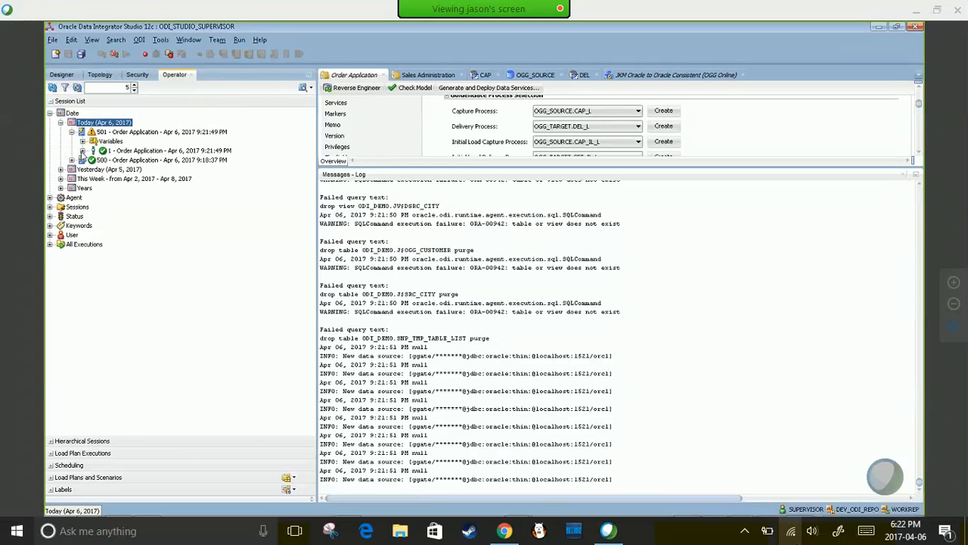
click(81, 150)
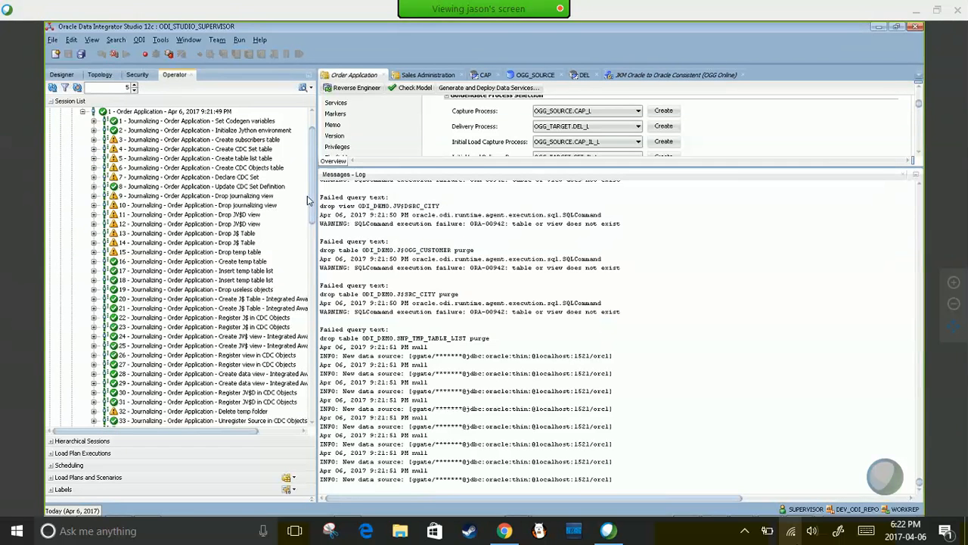
drag(317, 186, 473, 187)
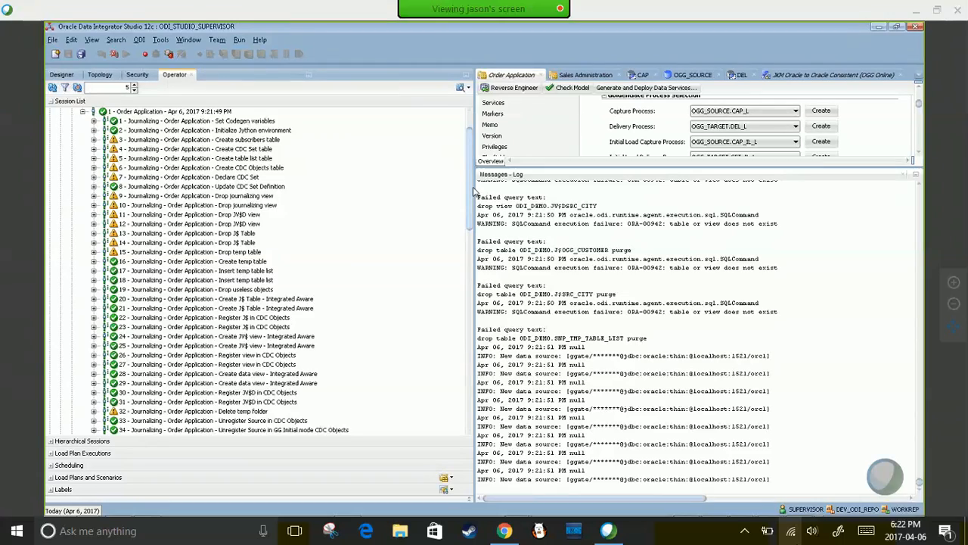
scroll(175, 175, up, 2)
click(175, 171)
click(198, 245)
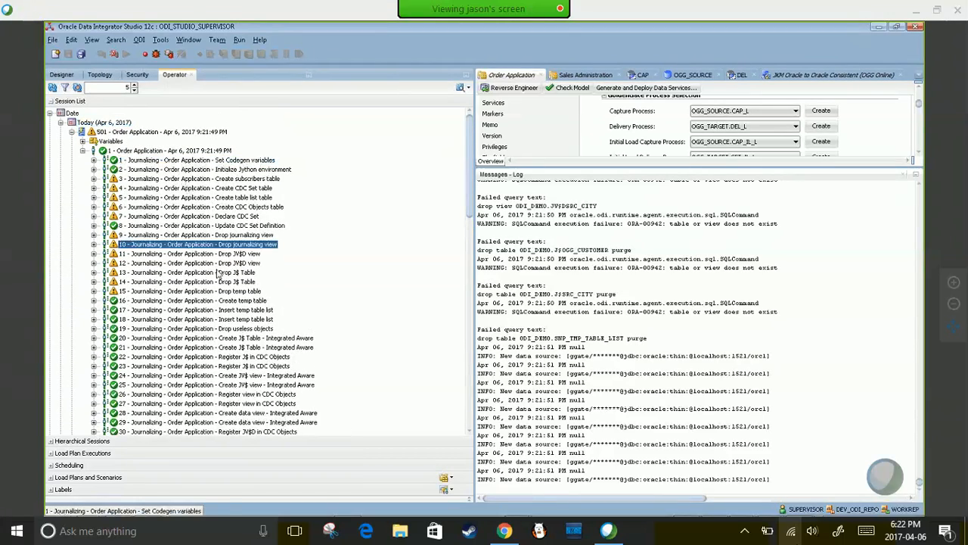
scroll(223, 286, down, 3)
scroll(223, 286, down, 20)
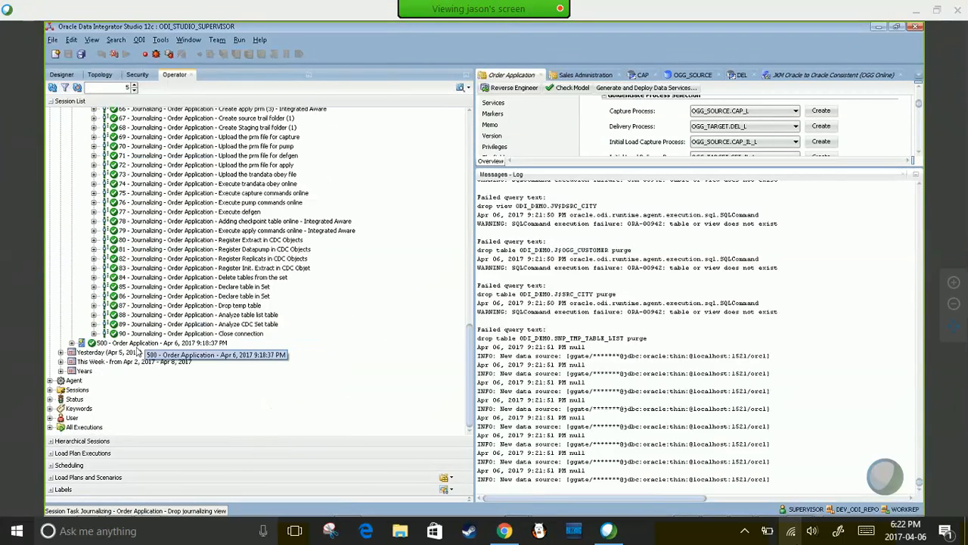
click(234, 334)
scroll(264, 288, up, 18)
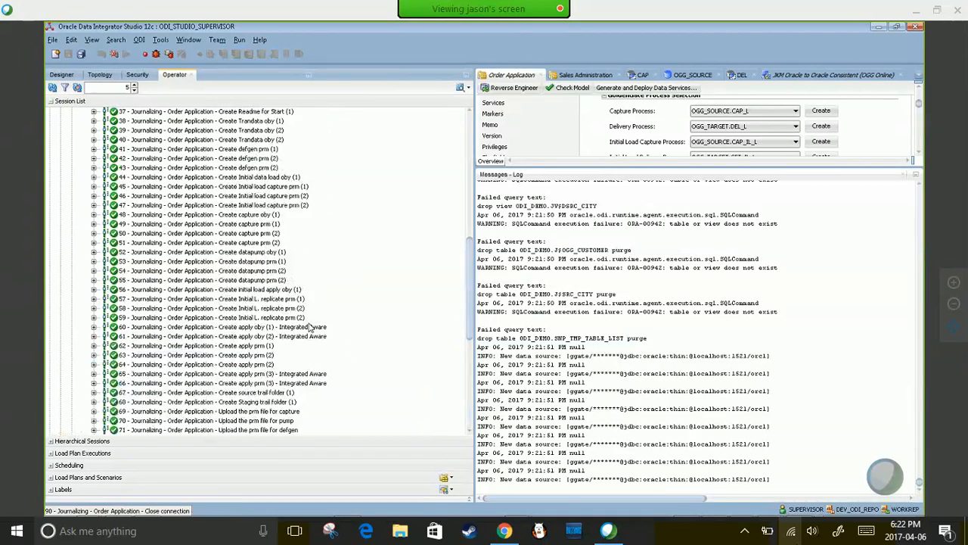
click(155, 290)
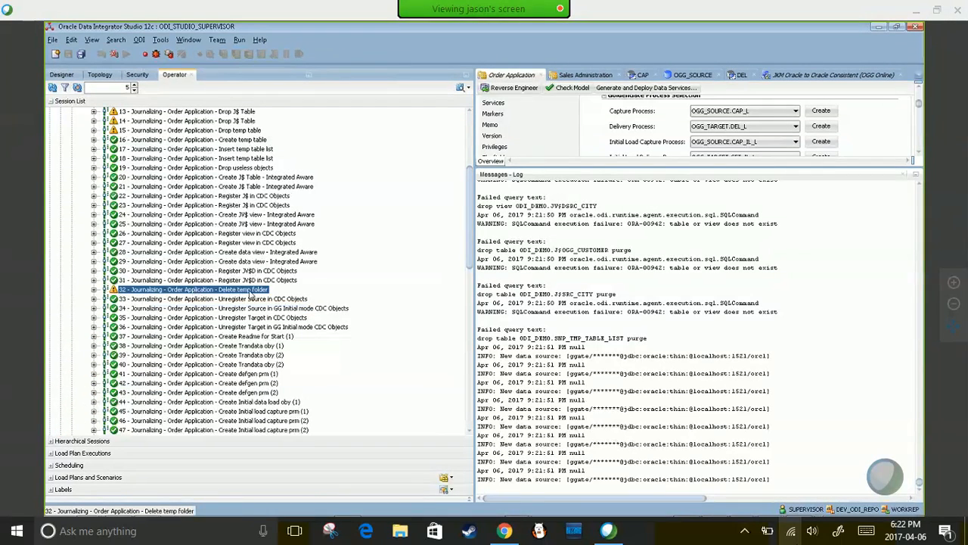
scroll(238, 252, up, 5)
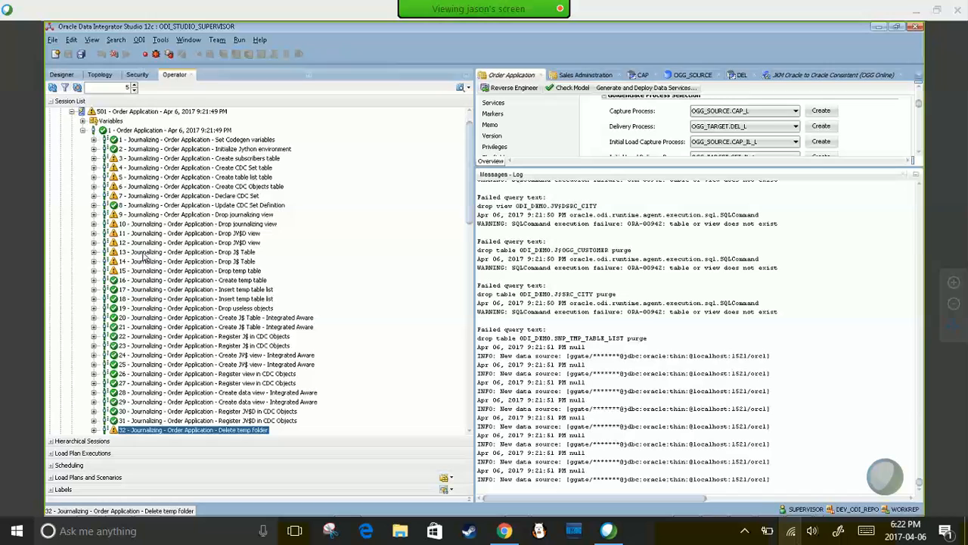
click(129, 159)
click(163, 195)
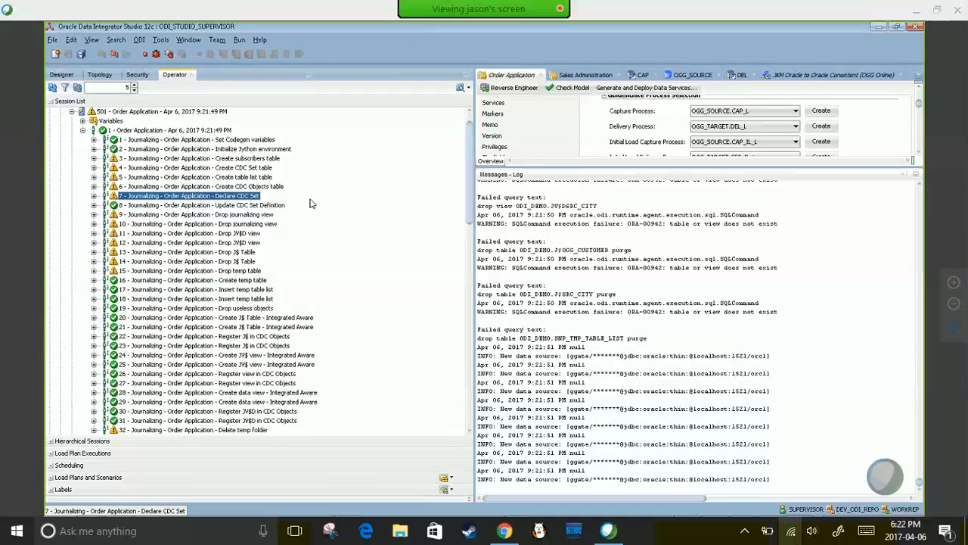
- Exit and relaunch source GGSCI; INFO ALL shows CAP and DELP extracts running
key(alt+Tab)
key(Tab)
key(Tab)
key(Tab)
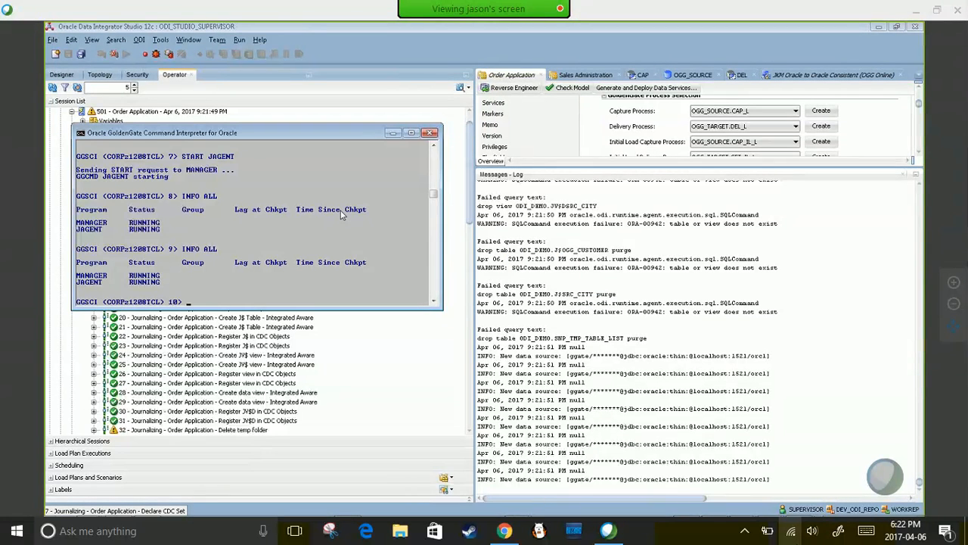
text(E)
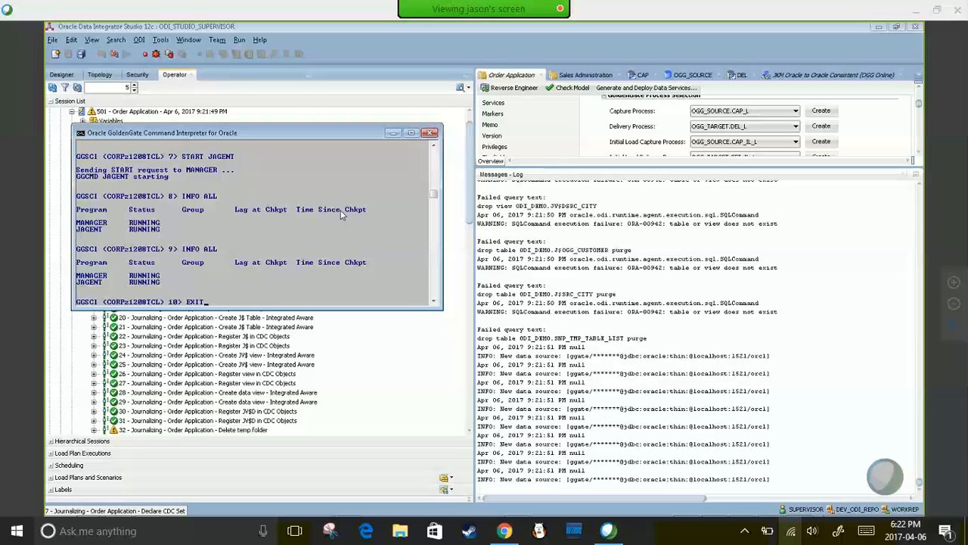
text(XIT)
key(Return)
text(GGSCI)
key(Return)
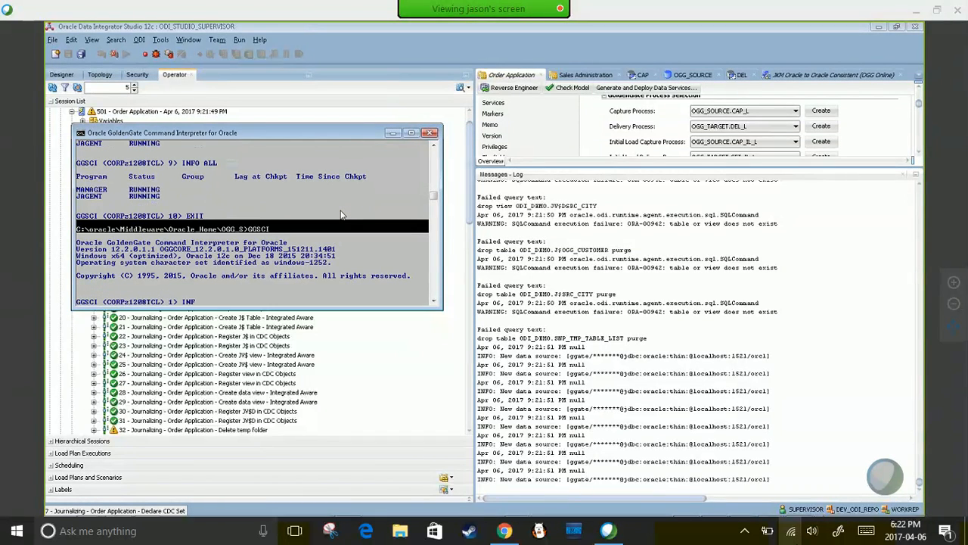
text(INFO ALL)
key(Return)
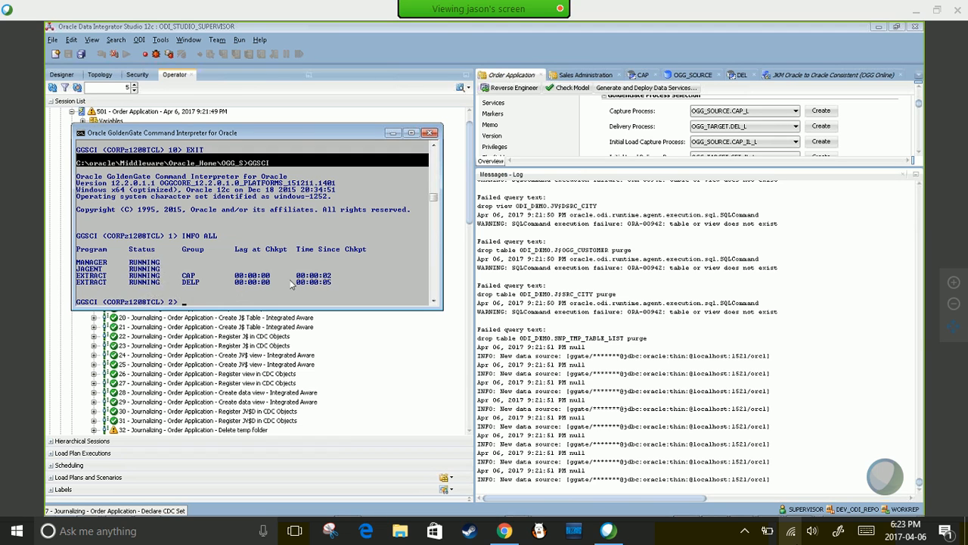
key(alt+Tab)
key(alt+Tab)
key(alt+Tab)
key(alt+Tab)
key(alt+Tab)
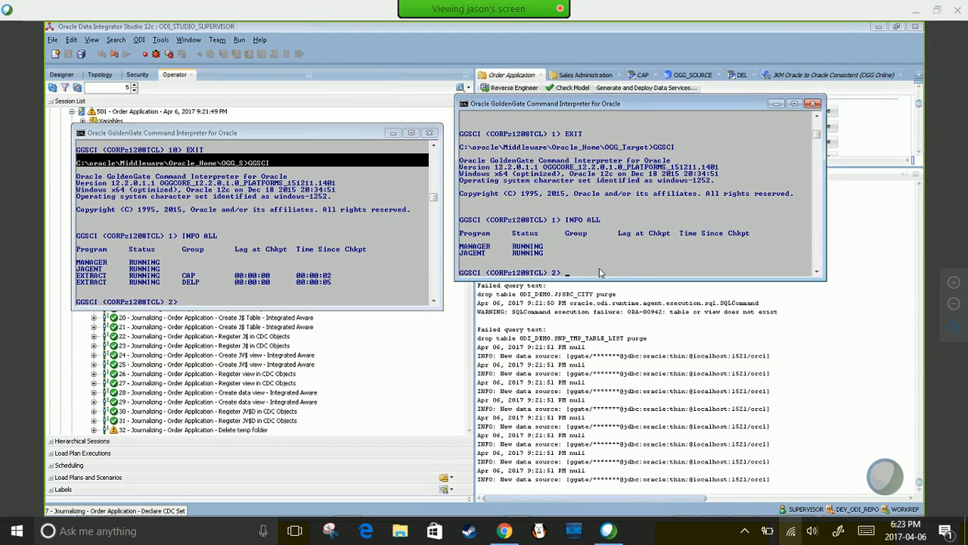
- On the target, run INFO ALL, START REPLICAT DEL1, and recheck; DEL1 still reads STOPPED
text(INFO ALL)
key(Return)
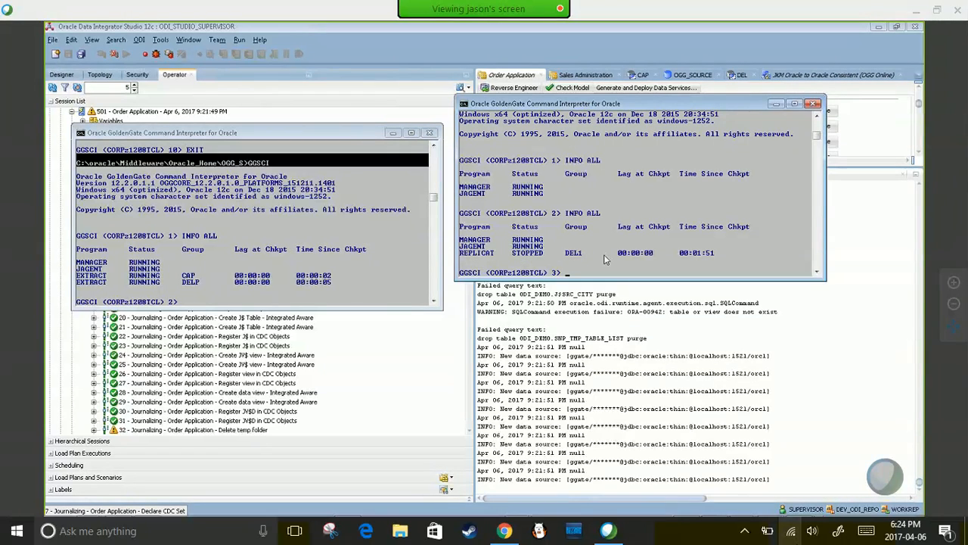
text(START)
key(Return)
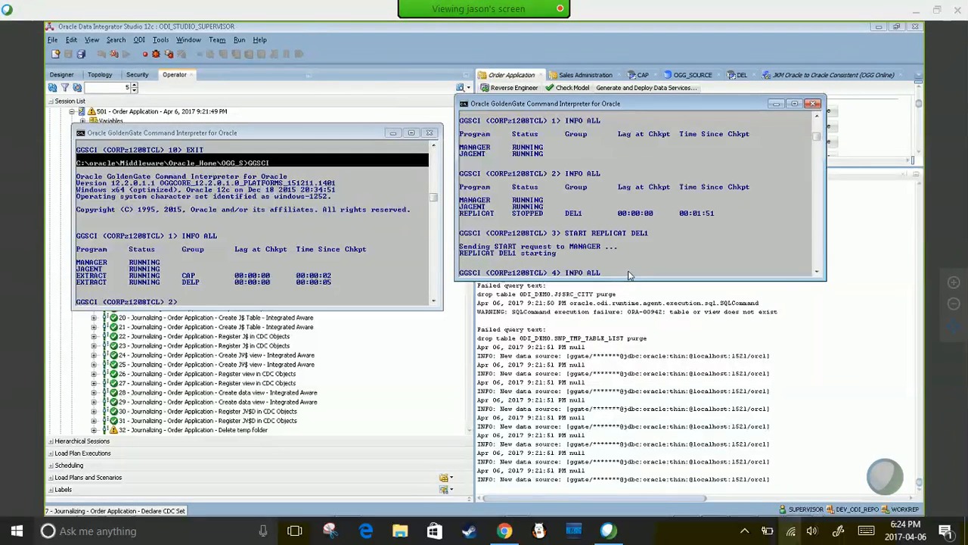
key(Return)
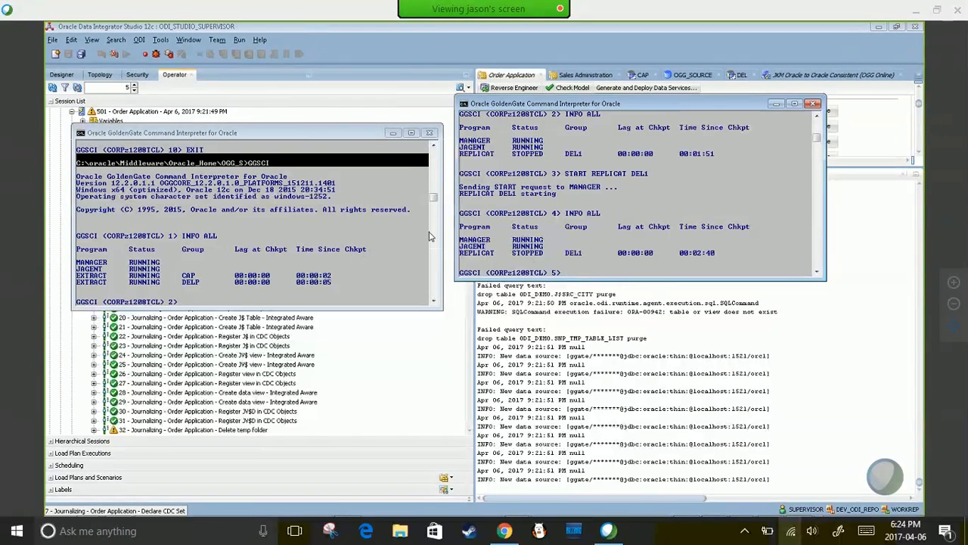
click(145, 506)
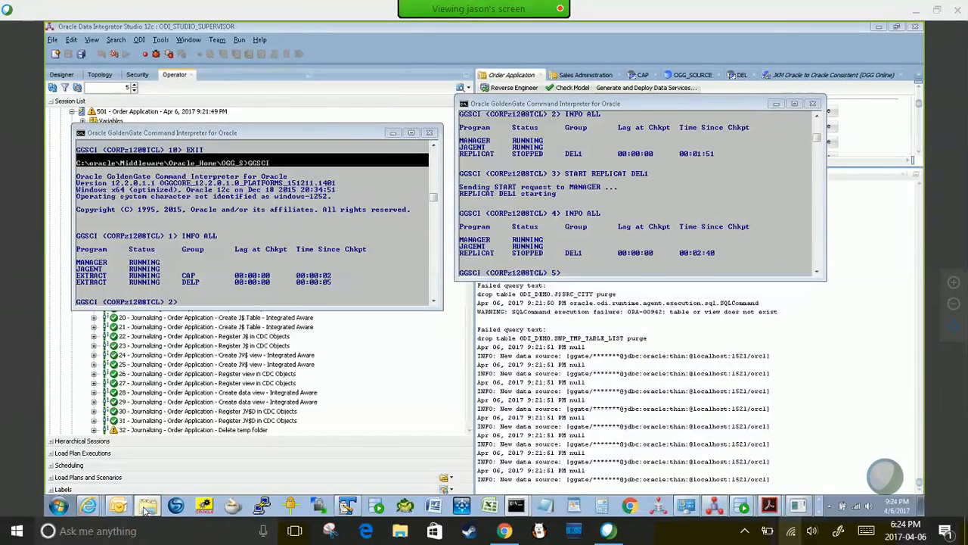
- Open ggserr.log from Oracle_Home > OGG_Target in TextPad
scroll(279, 260, up, 9)
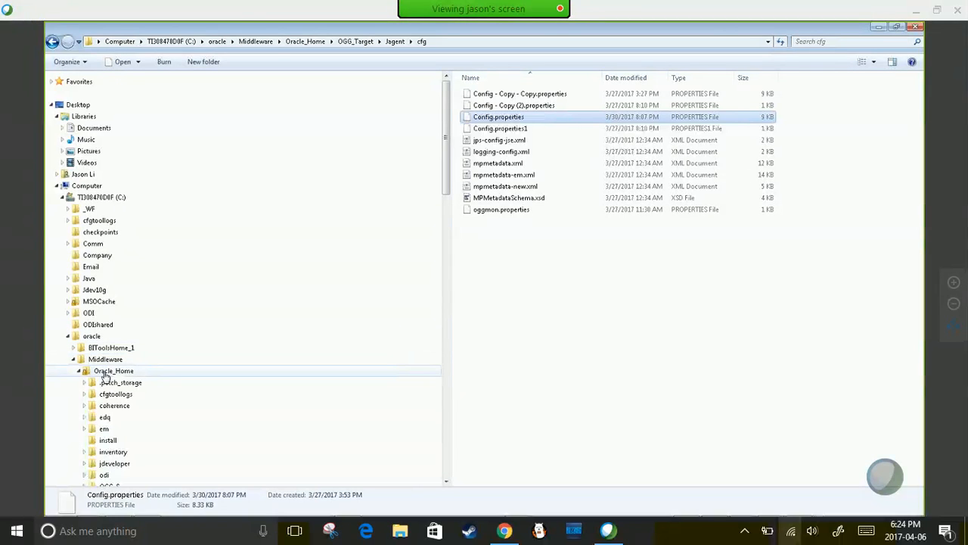
click(115, 370)
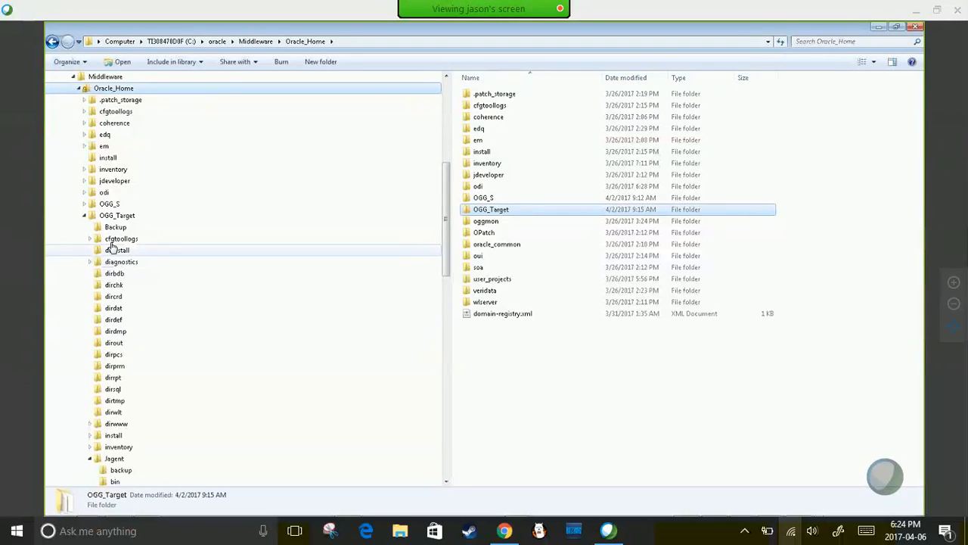
click(112, 216)
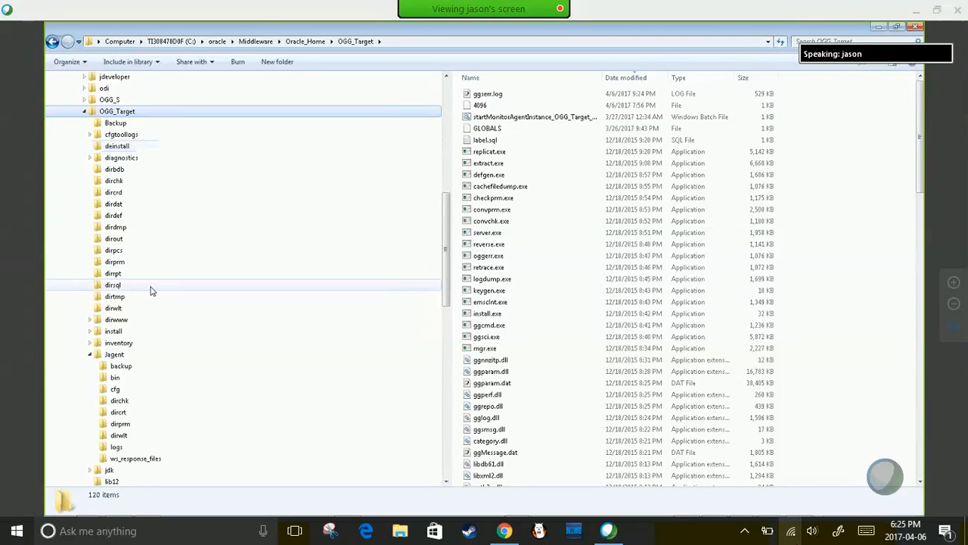
click(505, 96)
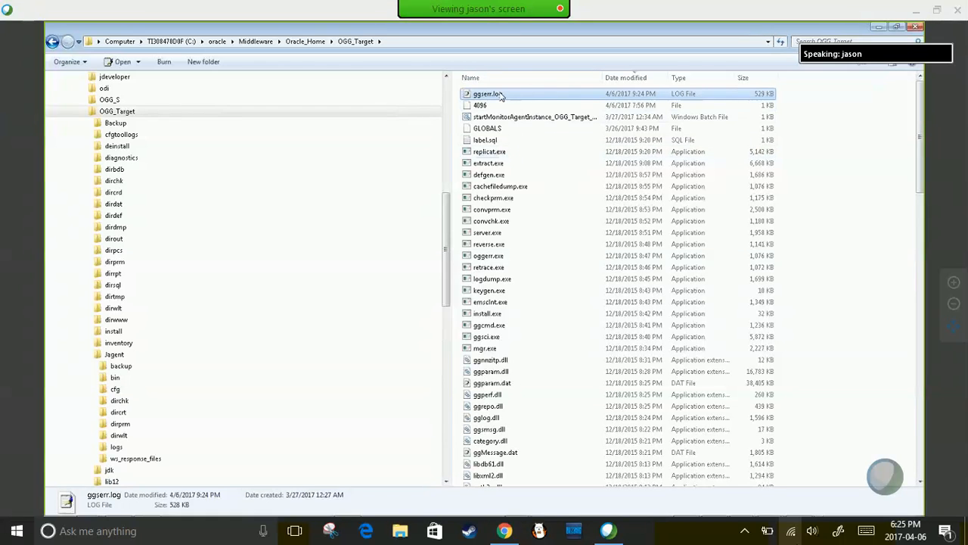
right_click(501, 95)
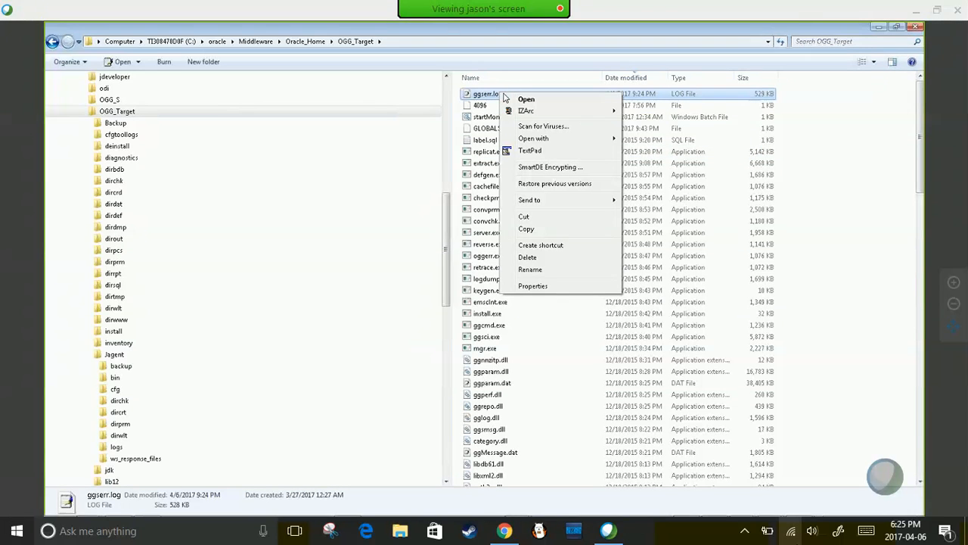
click(538, 153)
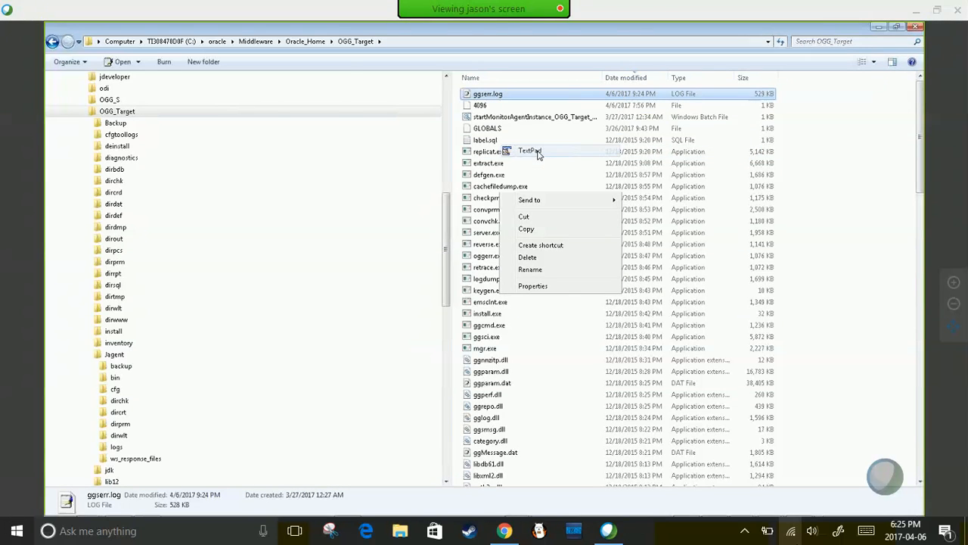
scroll(459, 221, down, 15)
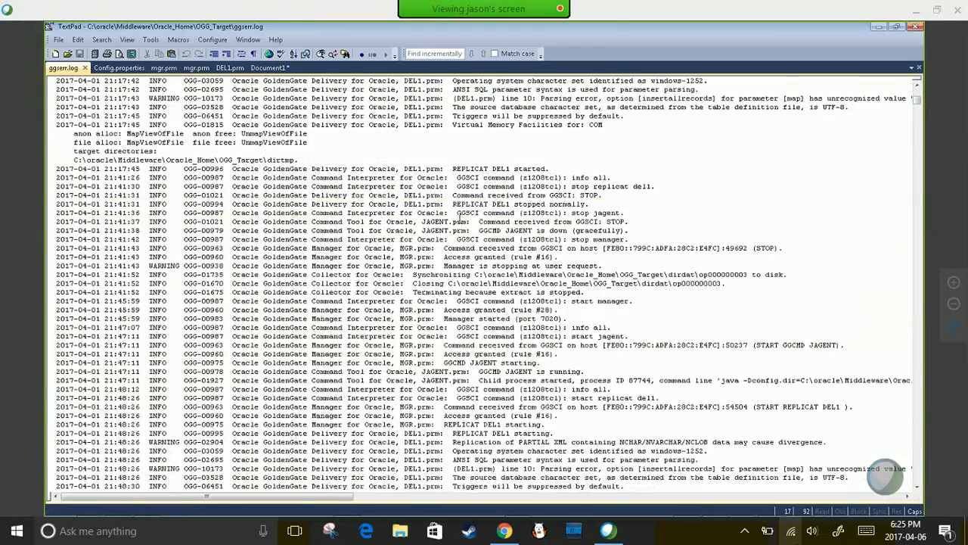
- Scroll to the end of ggserr.log and highlight the DEL1 line 3 'missing a required value' error
scroll(479, 433, down, 15)
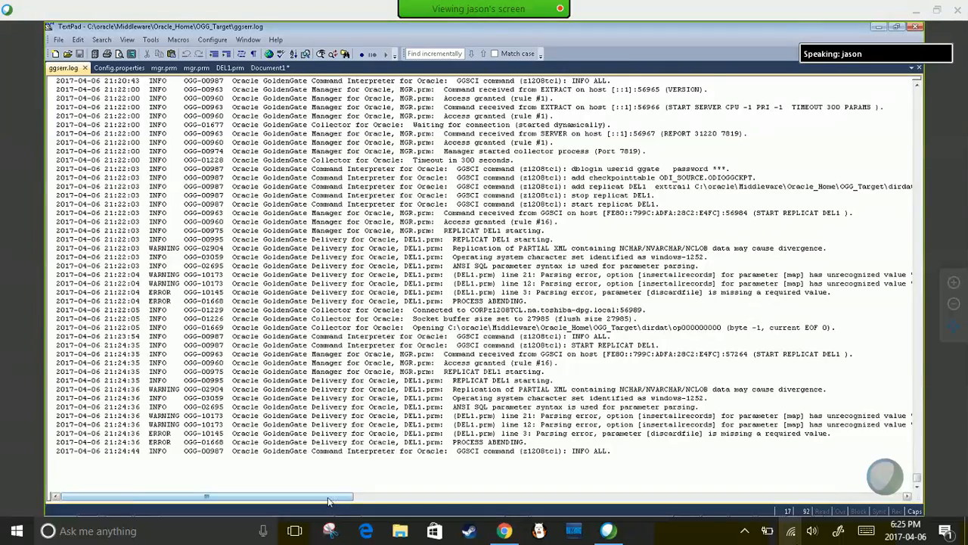
drag(329, 501, 409, 495)
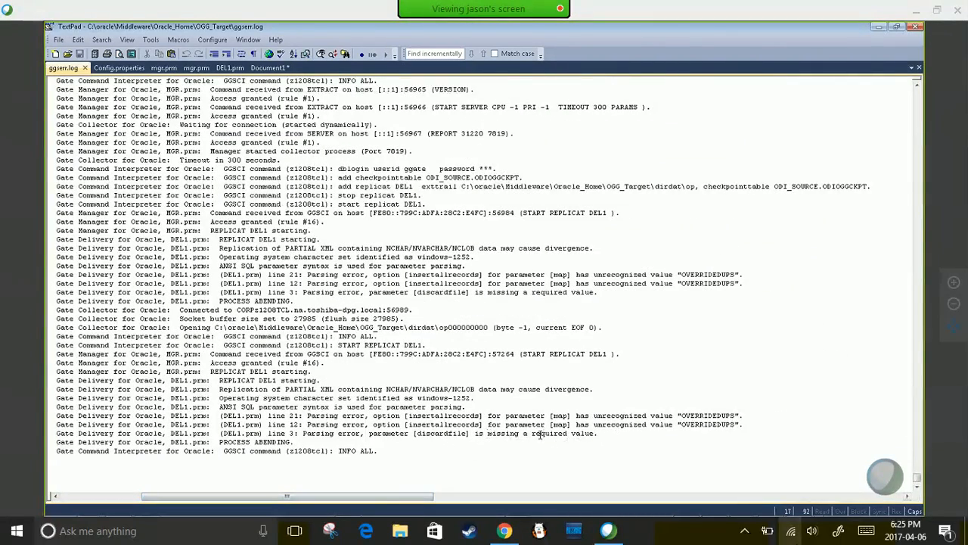
click(583, 434)
drag(488, 433, 588, 433)
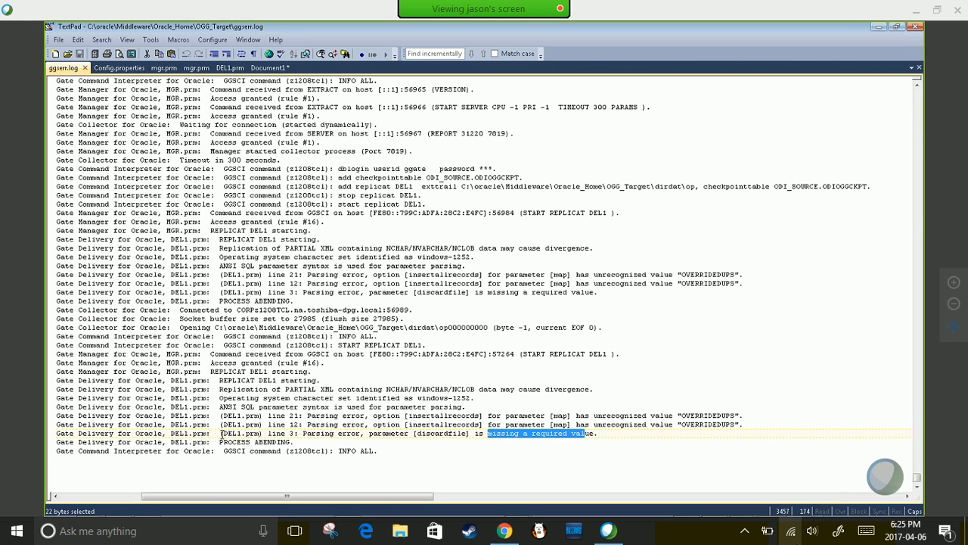
drag(223, 434, 242, 434)
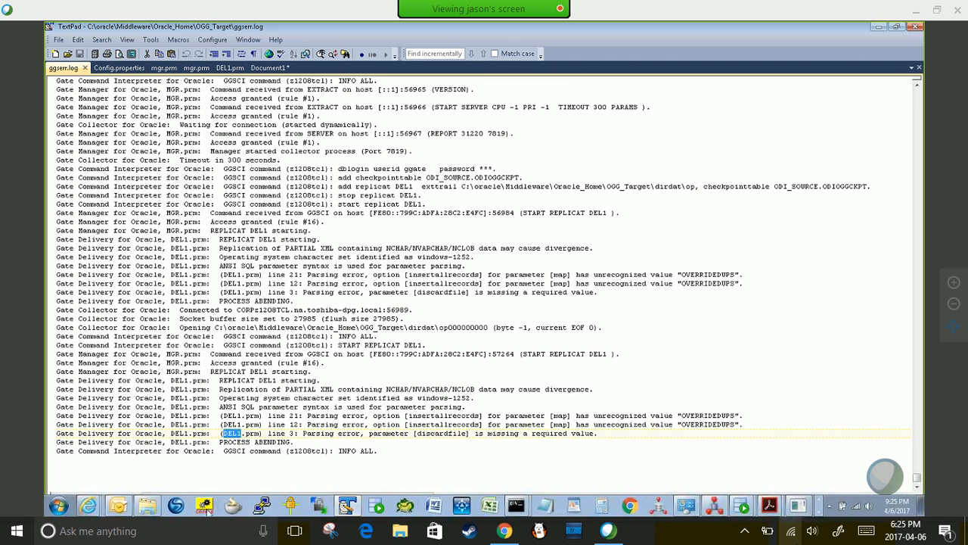
mouse_move(347, 509)
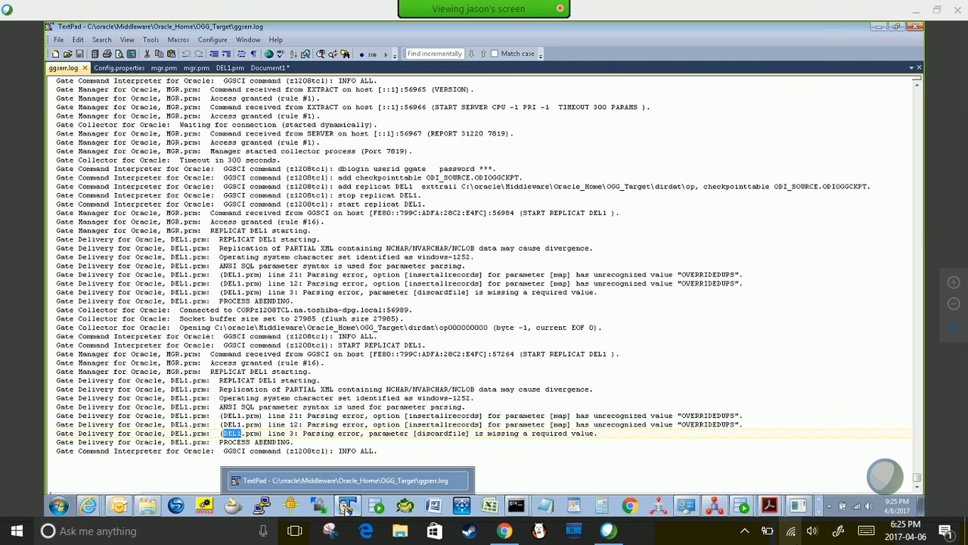
click(346, 508)
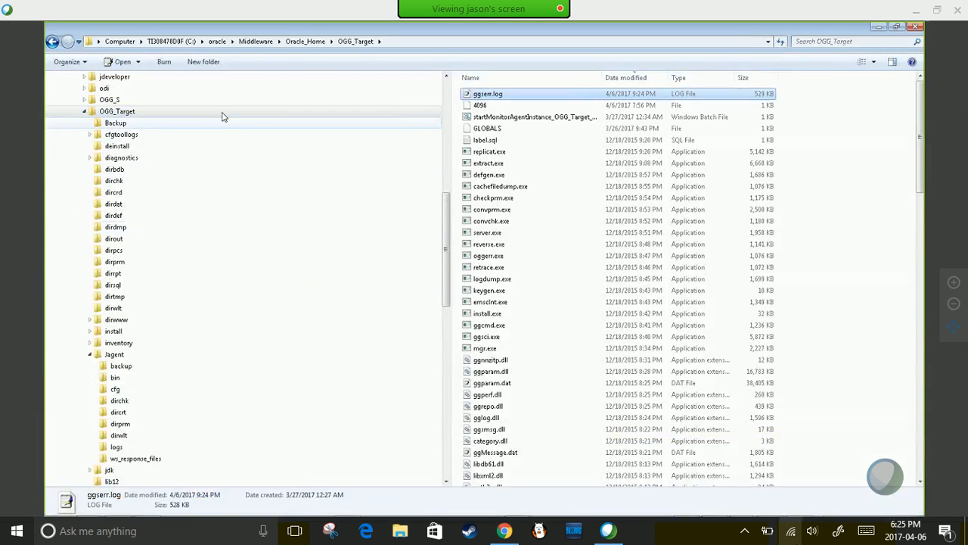
- Reload DEL1.prm, set the discardfile line to 'discardfile 4096, purge', and save it
drag(444, 209, 443, 181)
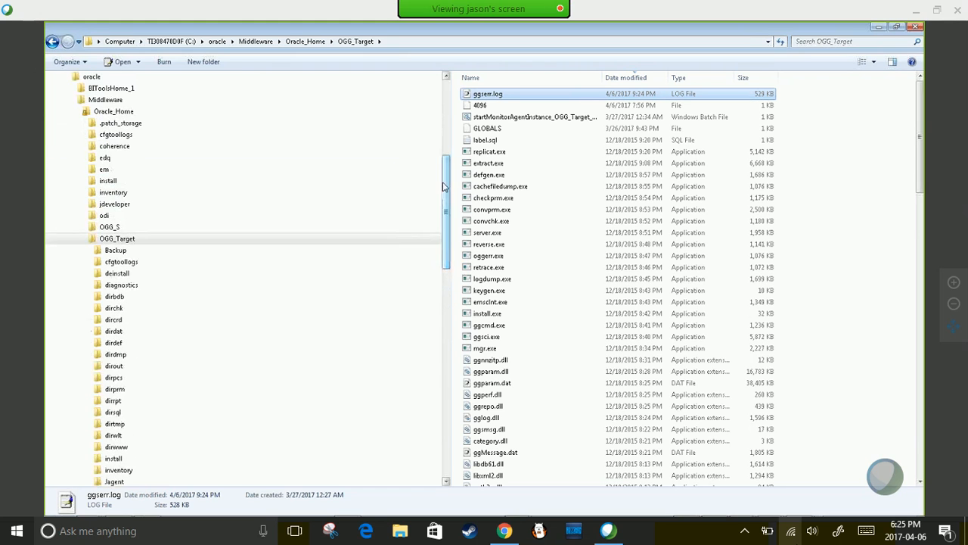
key(alt+Tab)
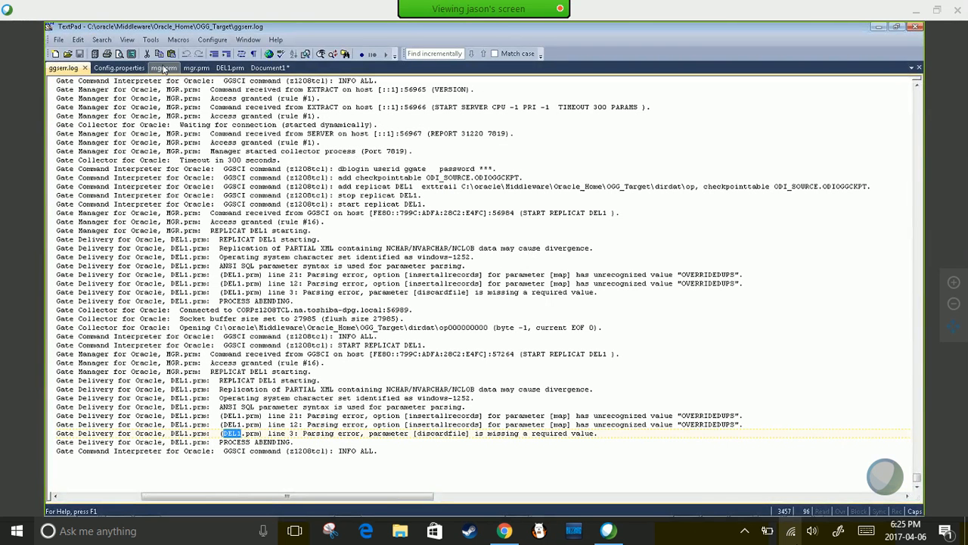
click(230, 67)
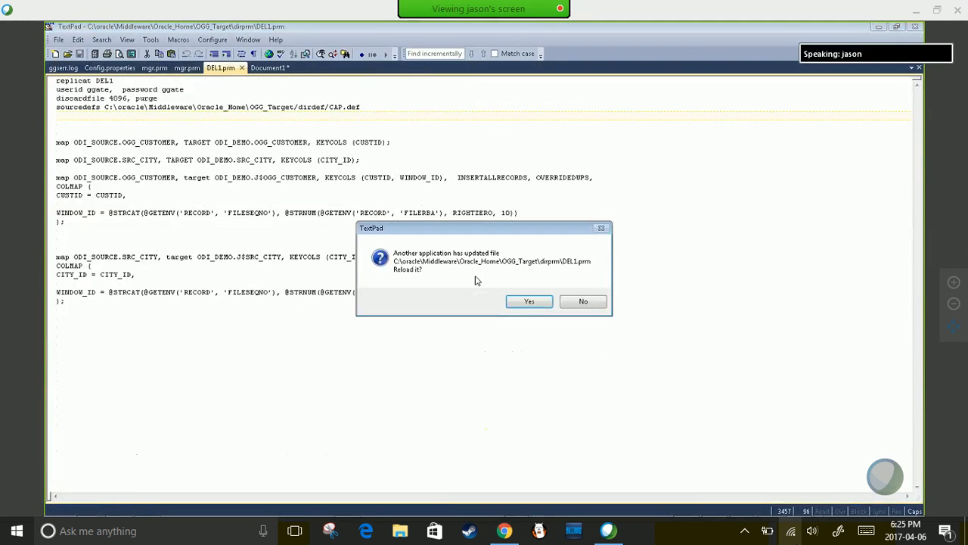
click(529, 300)
click(109, 98)
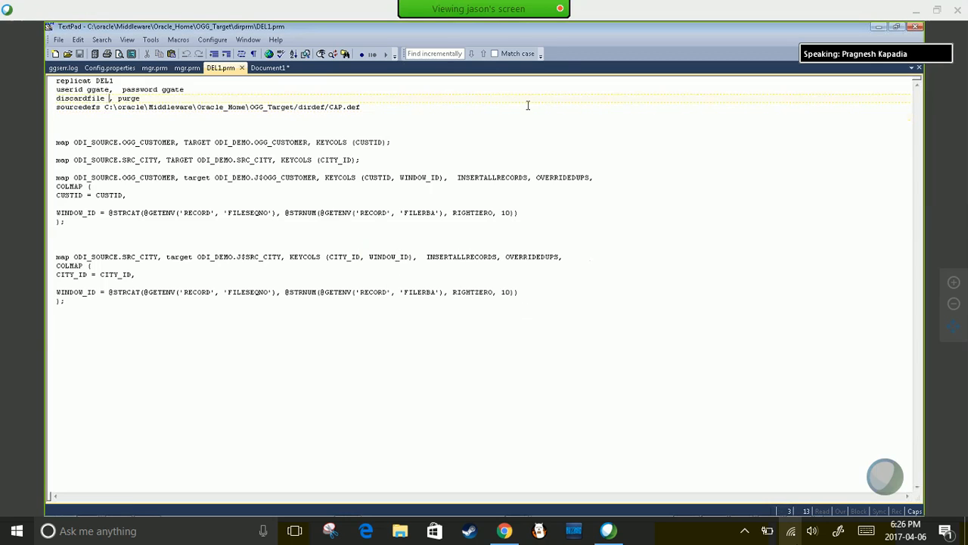
text(409)
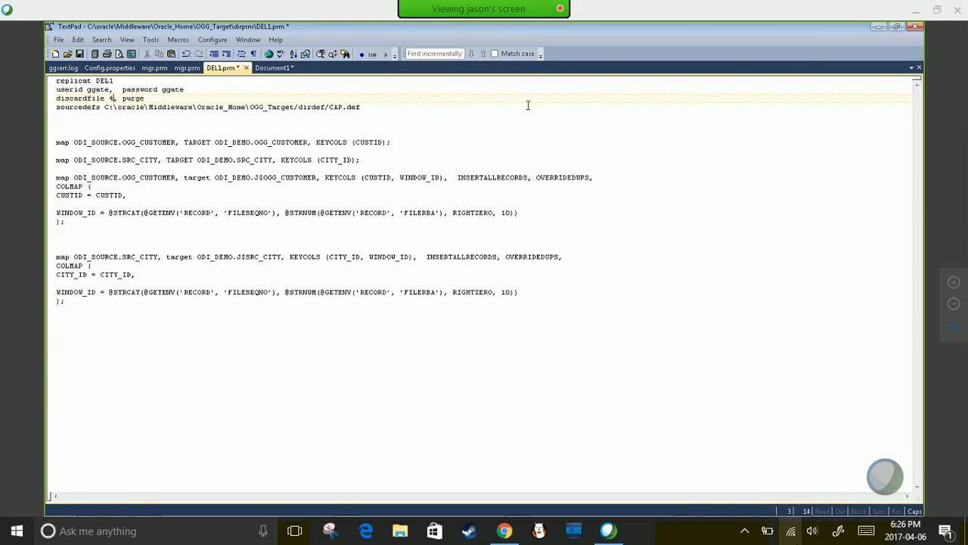
text(6)
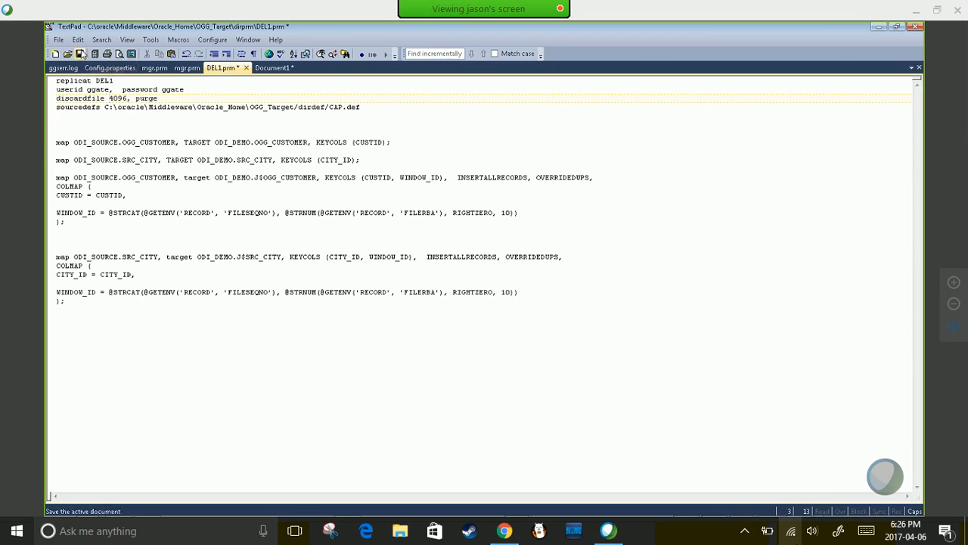
click(79, 54)
click(500, 302)
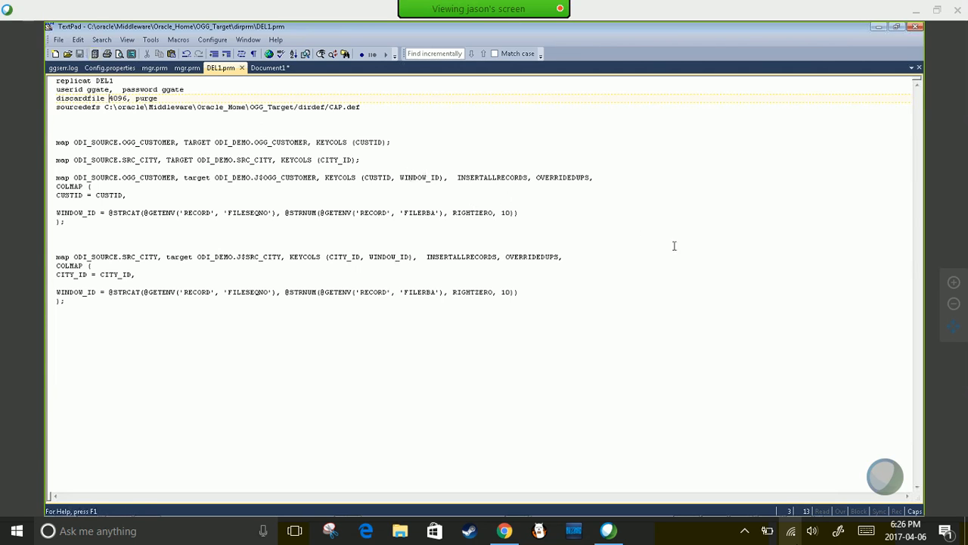
key(alt+Tab)
key(alt+Tab)
key(alt+Tab)
key(alt+Tab)
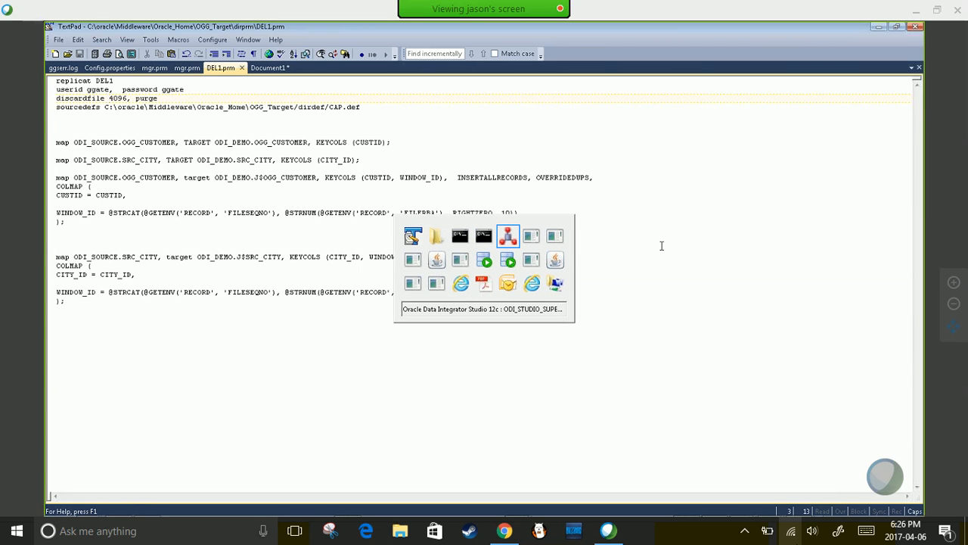
- In GGSCI, check INFO ALL and issue START REPLICAT DEL1
key(alt+Tab)
key(alt+Tab)
key(alt+Tab)
key(alt+Tab)
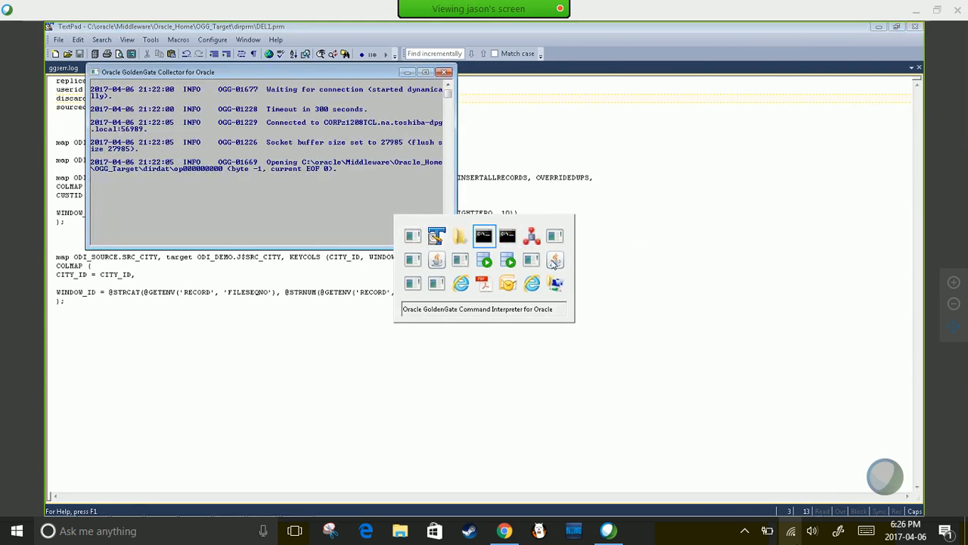
key(alt+Tab)
key(alt+Tab)
key(alt+Tab)
key(alt+Tab)
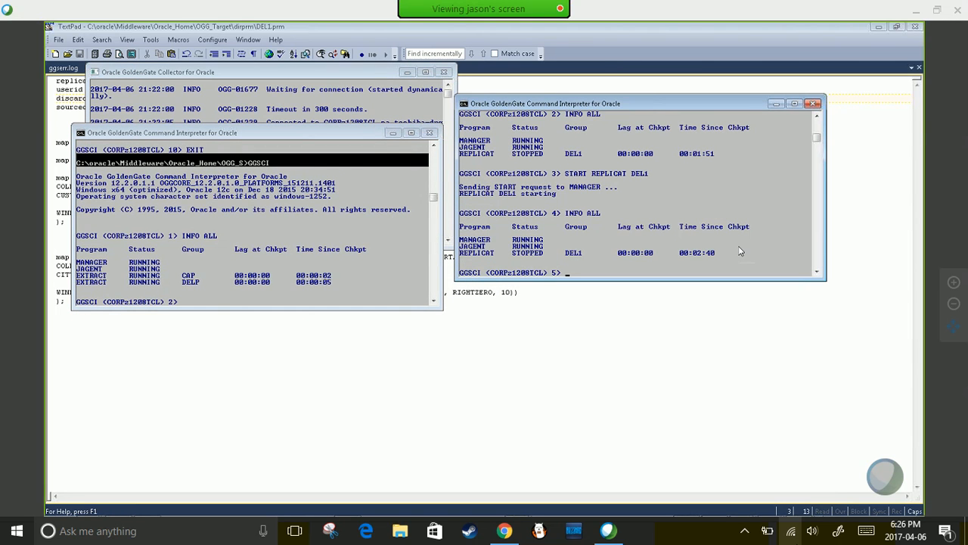
text(INFO ALL)
key(Return)
text(START)
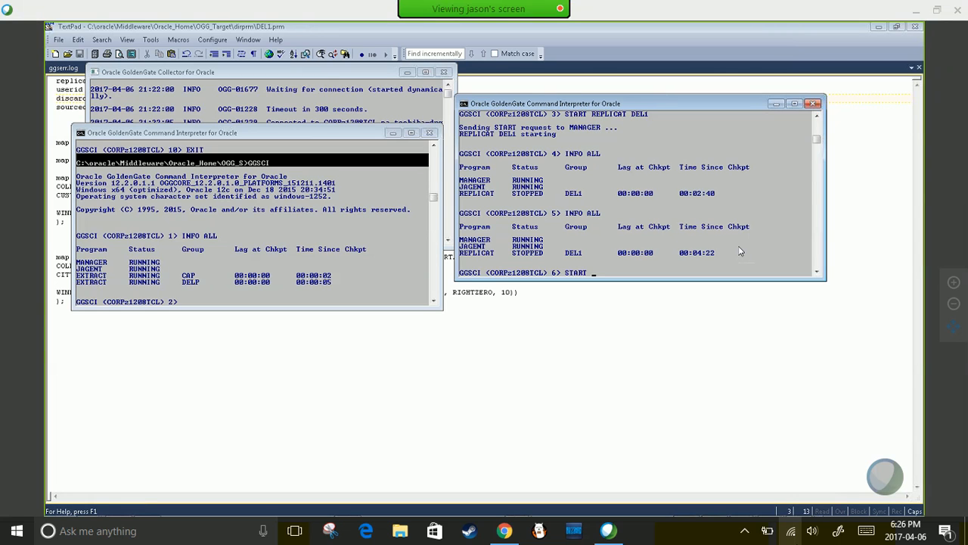
text( DE)
text( REPLICA)
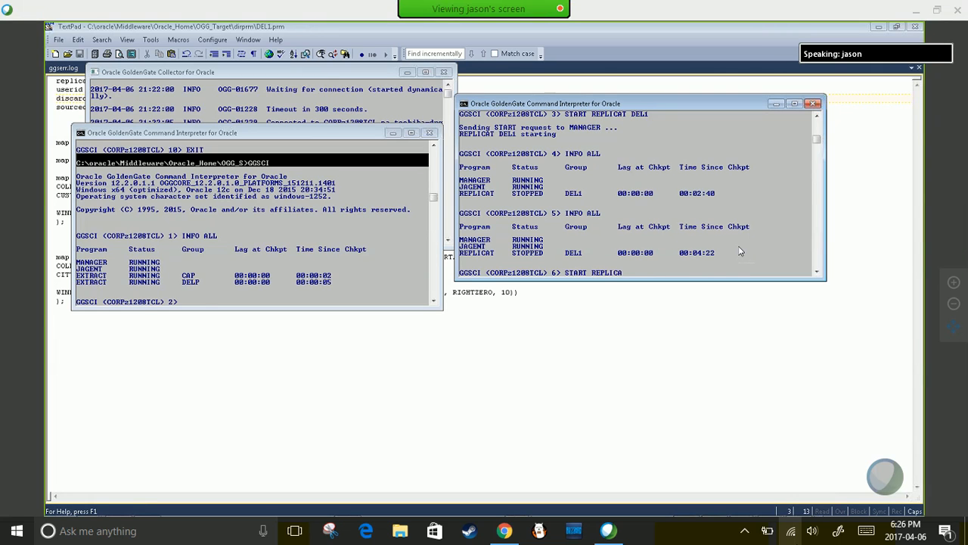
text(T DEL1)
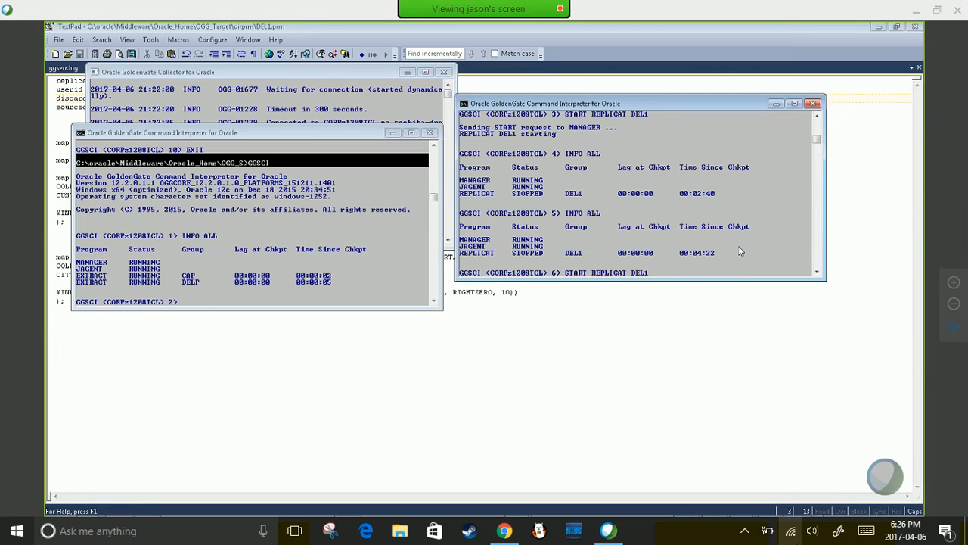
key(Return)
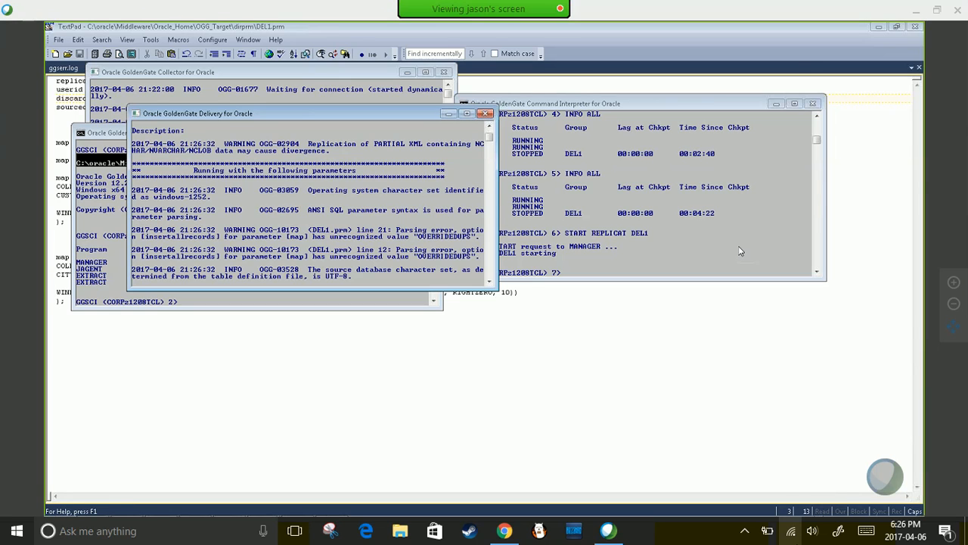
- Recheck INFO ALL until DEL1 shows RUNNING, and check the extracts in the other console
click(741, 251)
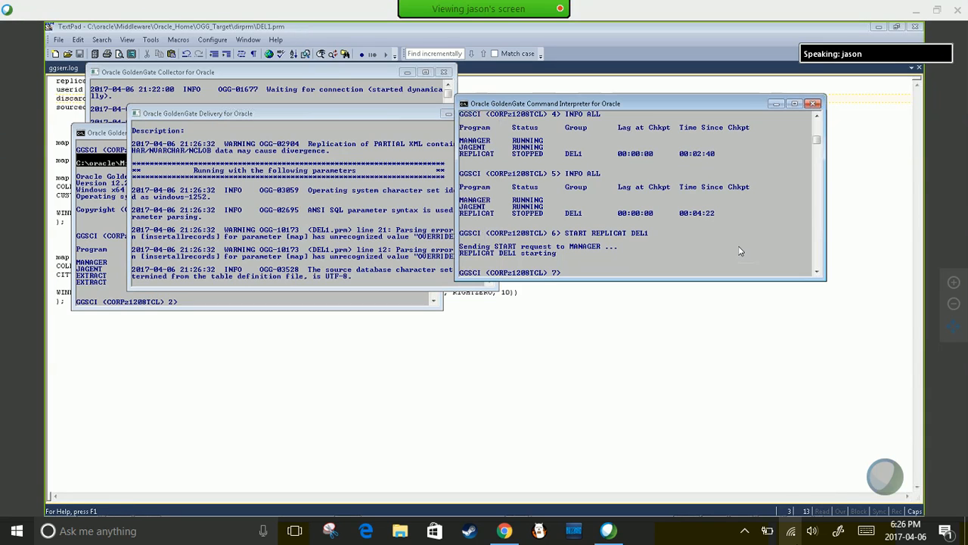
text(INFO ALL)
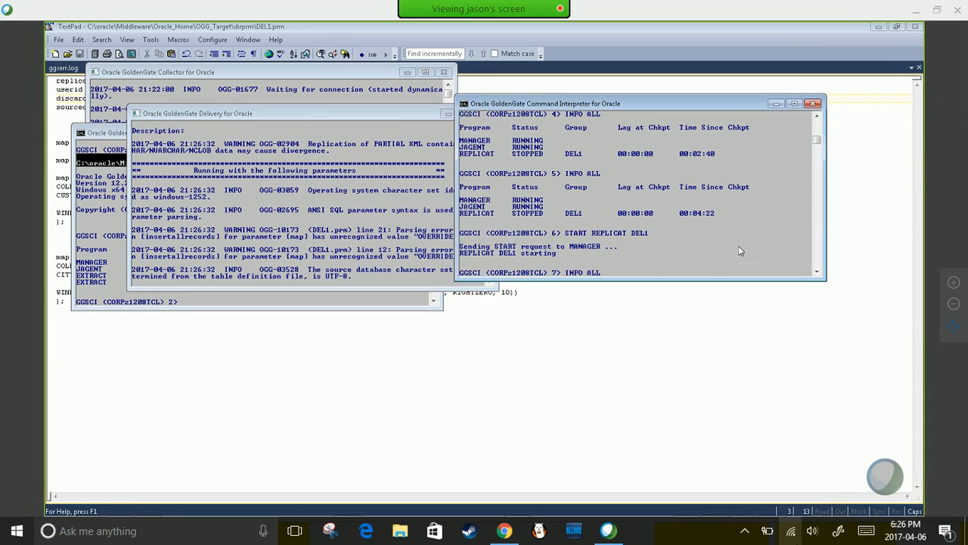
key(Return)
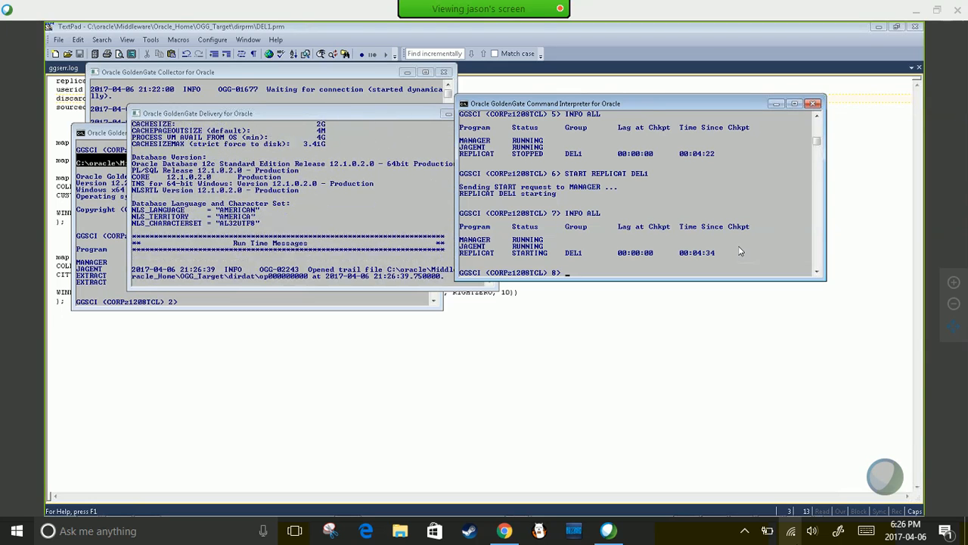
key(Return)
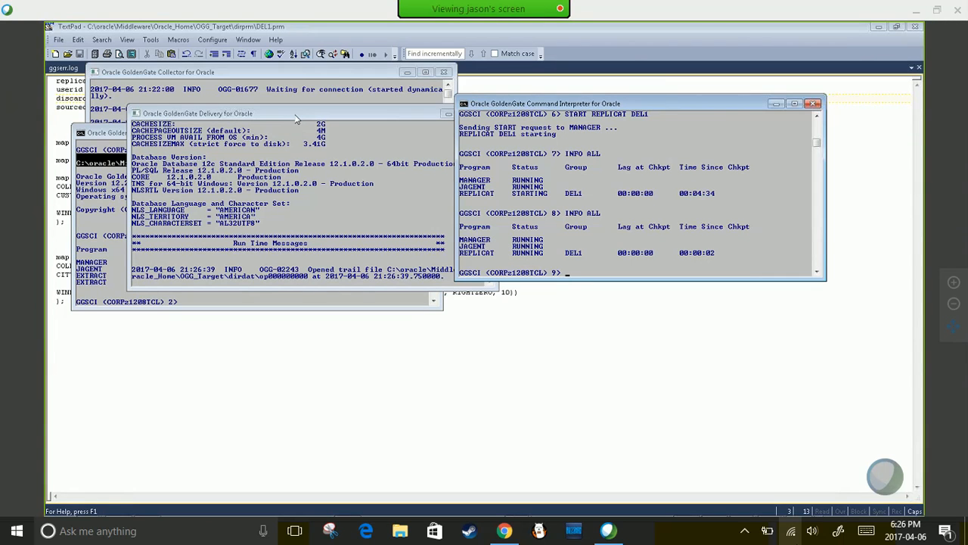
drag(296, 119, 300, 367)
click(242, 280)
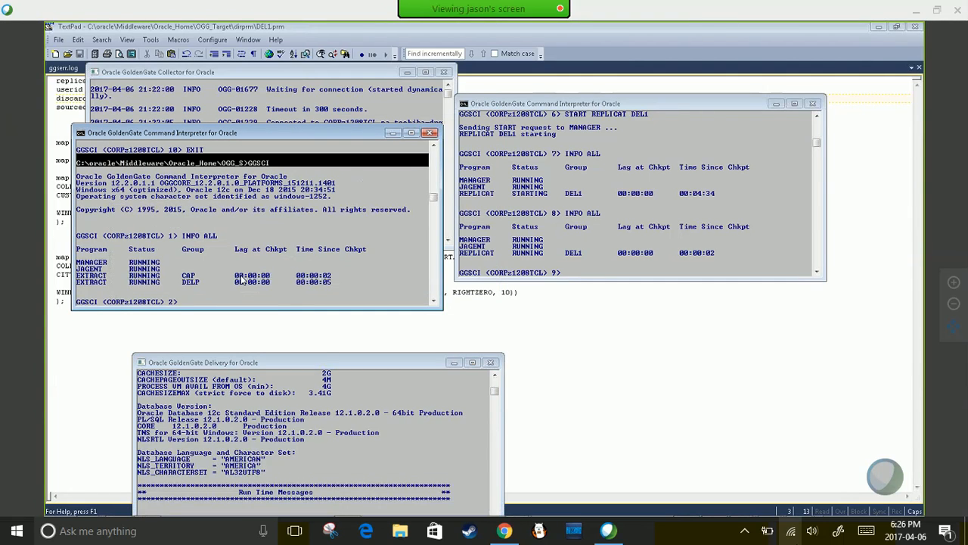
text(INFO)
key(Return)
click(596, 228)
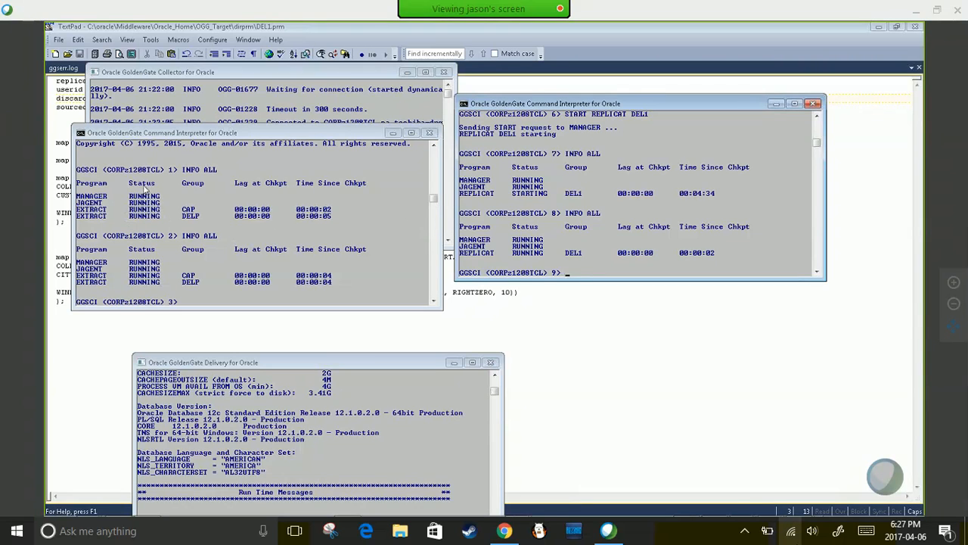
- In ODI Studio's Designer, expand the Order Application model and select the OGG_CUSTOMER datastore
mouse_move(688, 515)
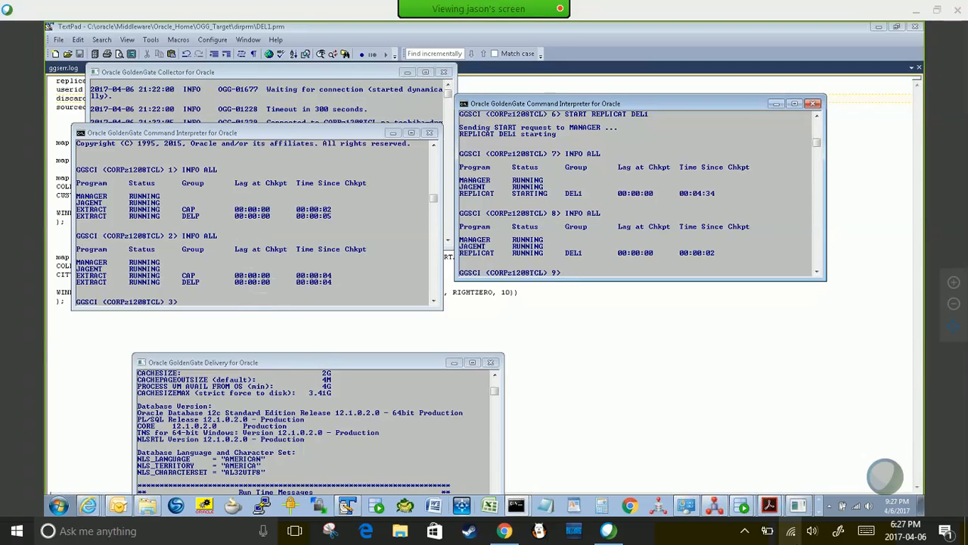
click(711, 506)
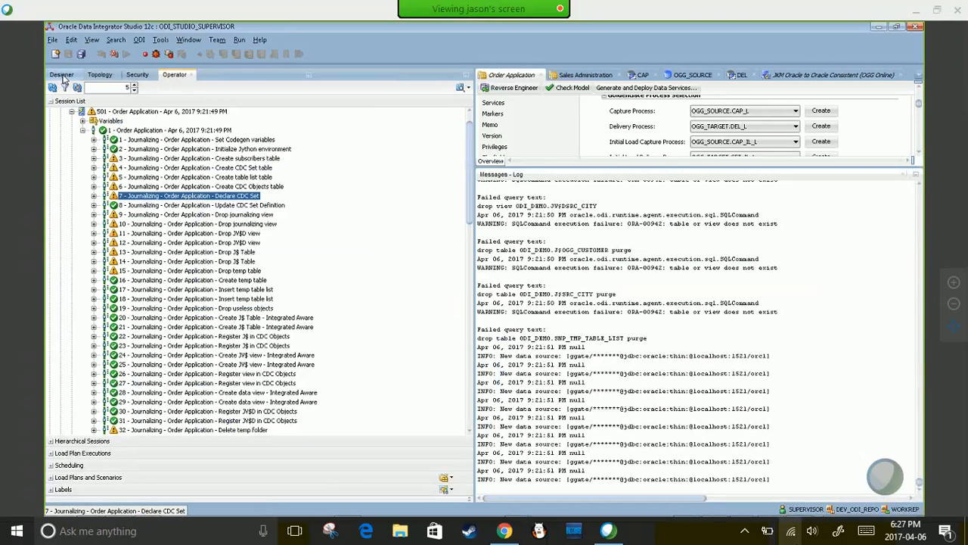
click(62, 75)
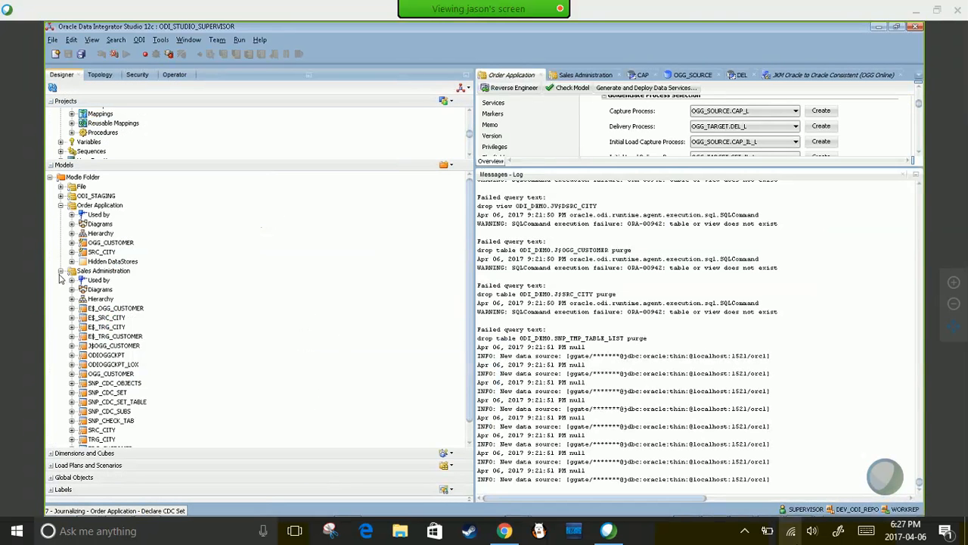
click(83, 206)
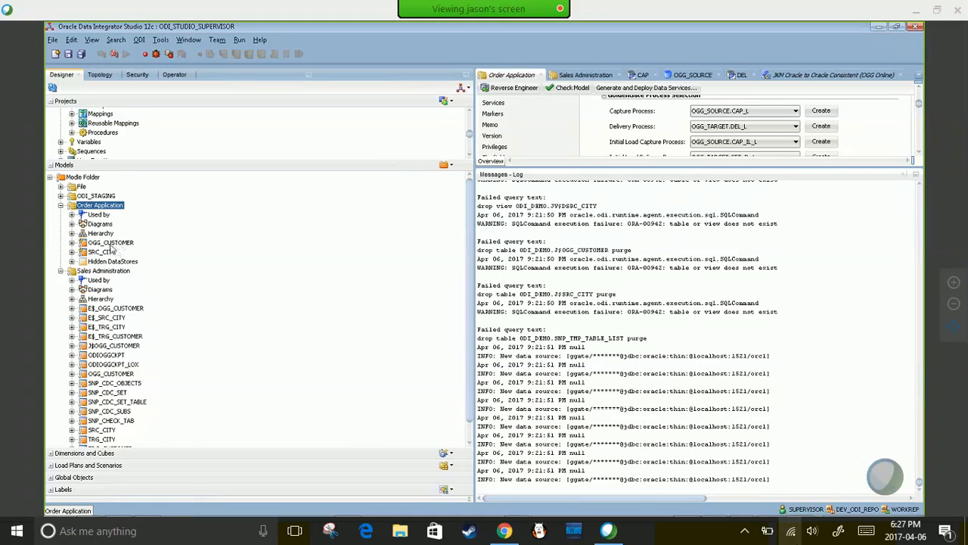
click(110, 244)
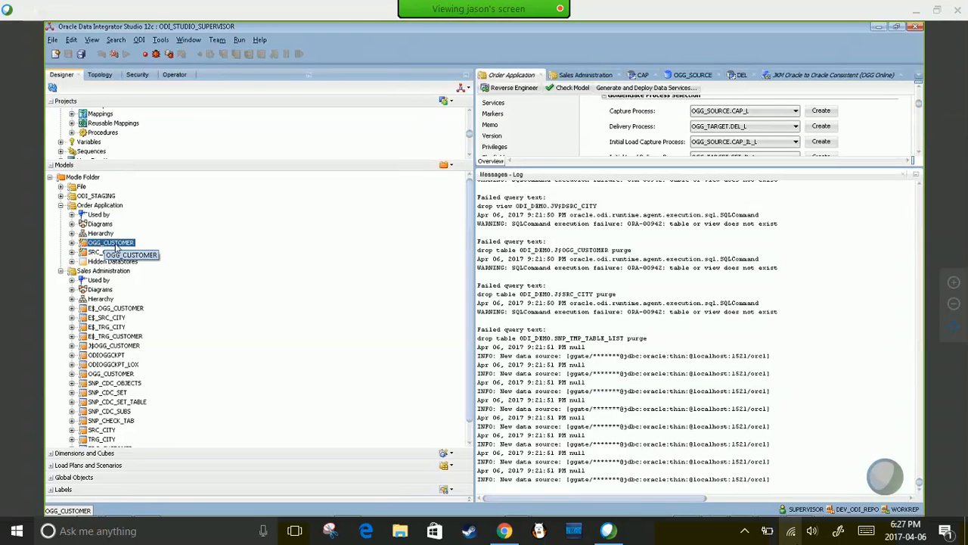
mouse_move(628, 515)
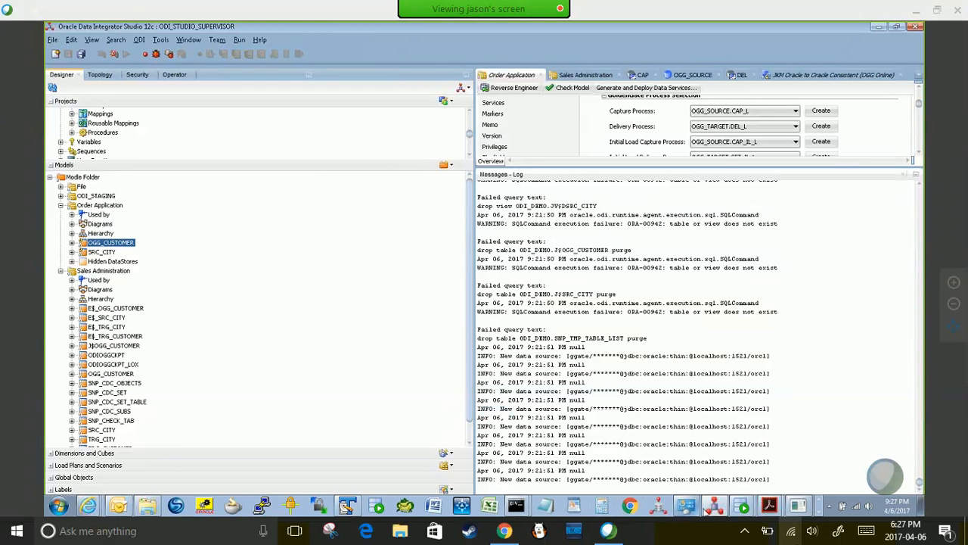
click(742, 506)
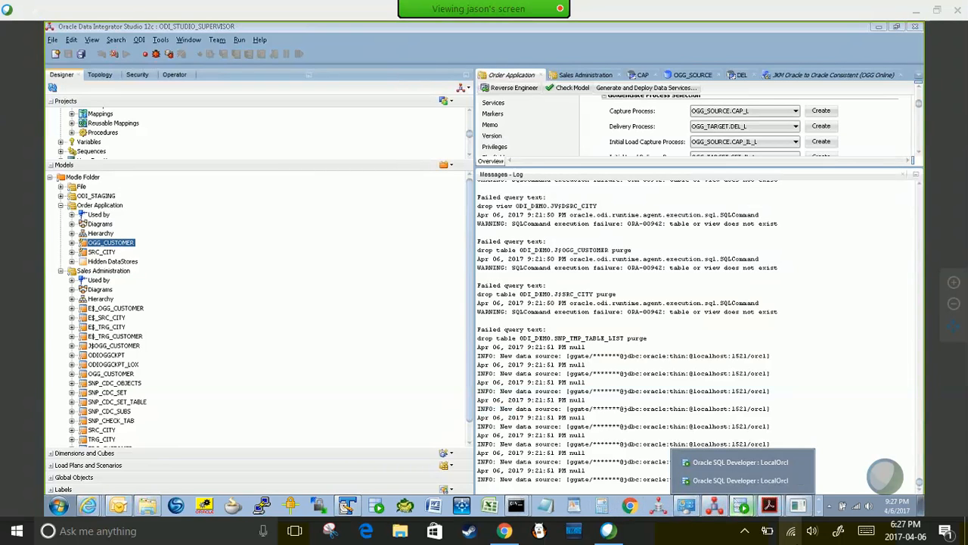
- Run the SELECT on the source ogg_customer table and enlarge the results grid to review rows
click(707, 464)
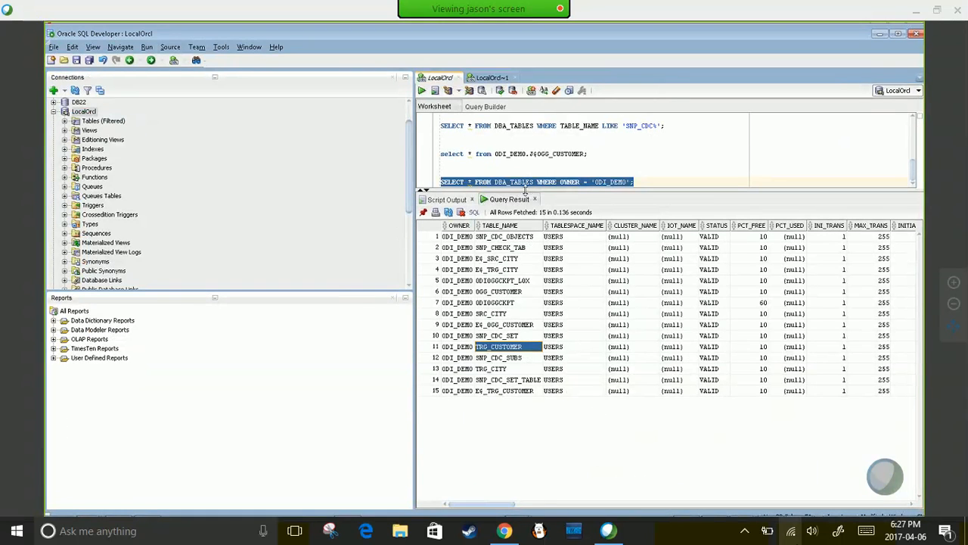
drag(531, 201, 535, 362)
click(539, 260)
click(538, 119)
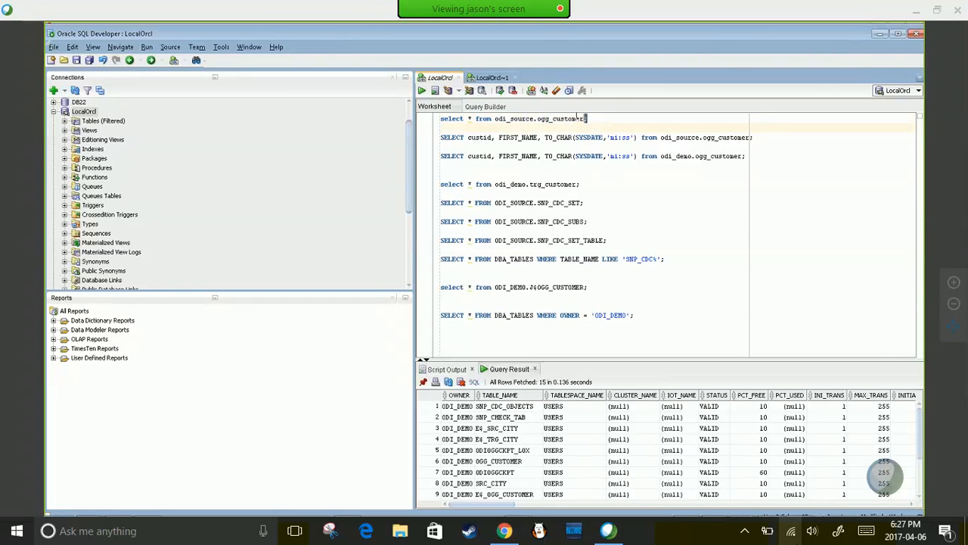
drag(588, 119, 442, 120)
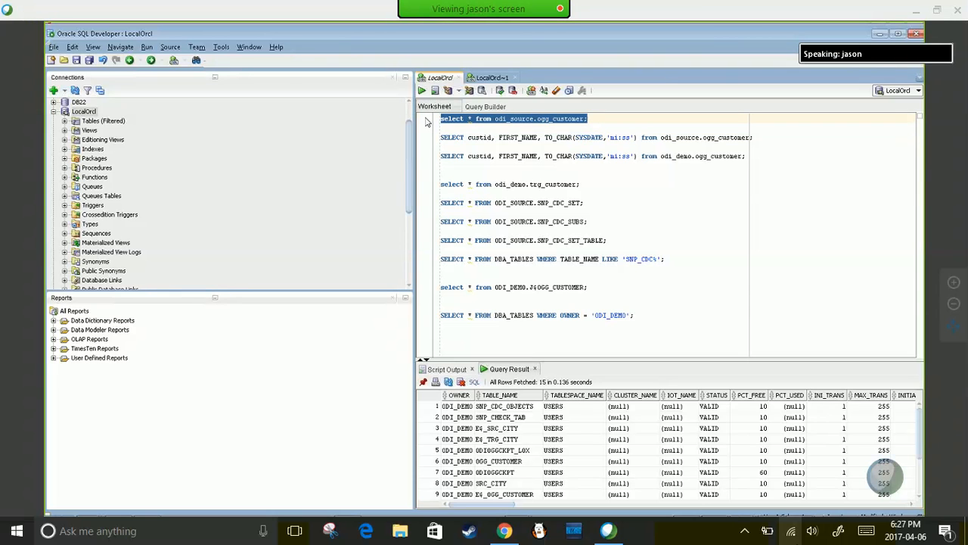
key(ctrl+Return)
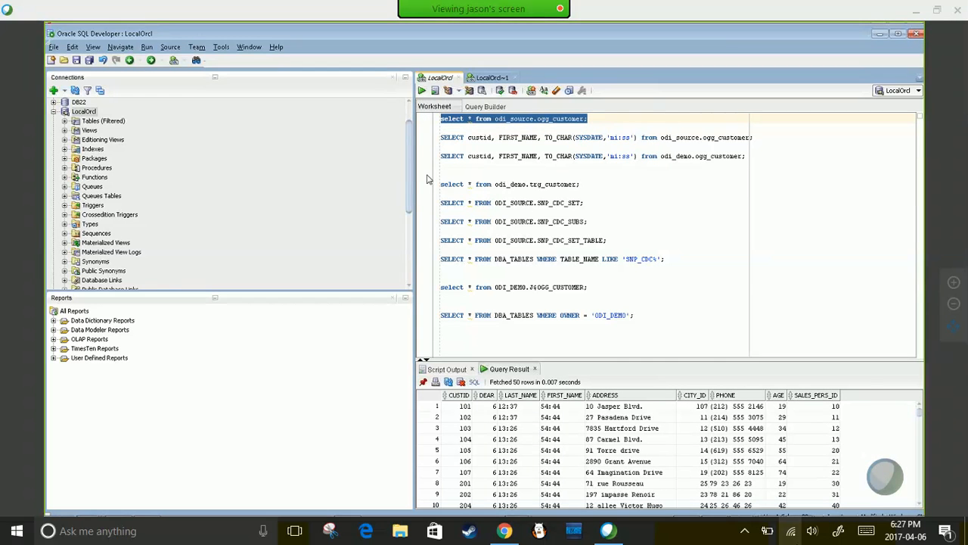
drag(414, 186, 207, 195)
drag(481, 361, 471, 248)
click(575, 308)
scroll(587, 319, down, 10)
scroll(569, 366, up, 10)
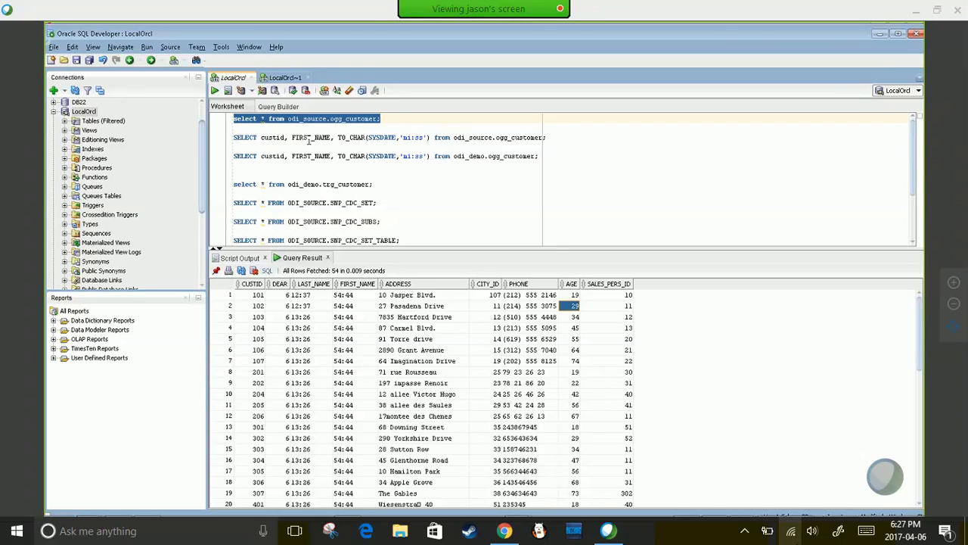
- Bring up the other SQL Developer window holding the 300-iteration first_name update loop
click(361, 184)
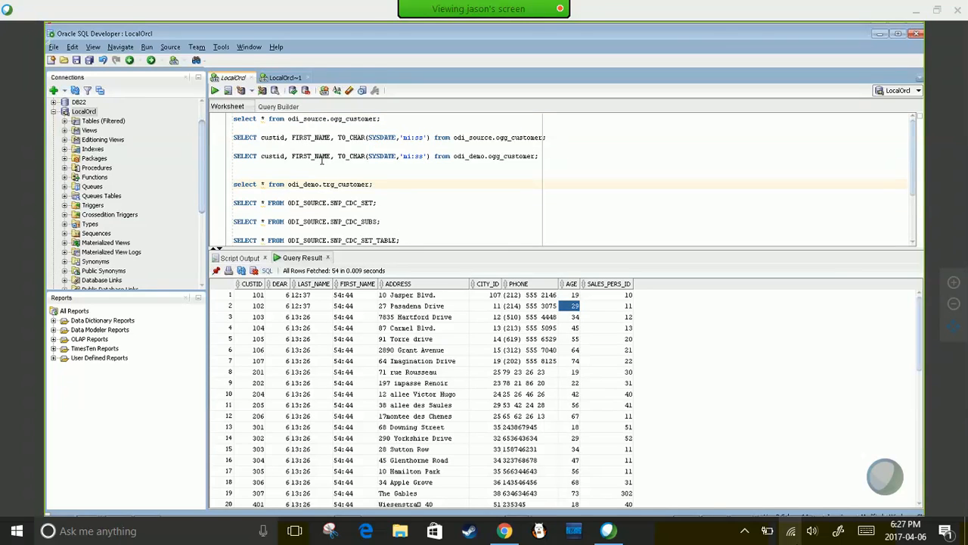
mouse_move(688, 513)
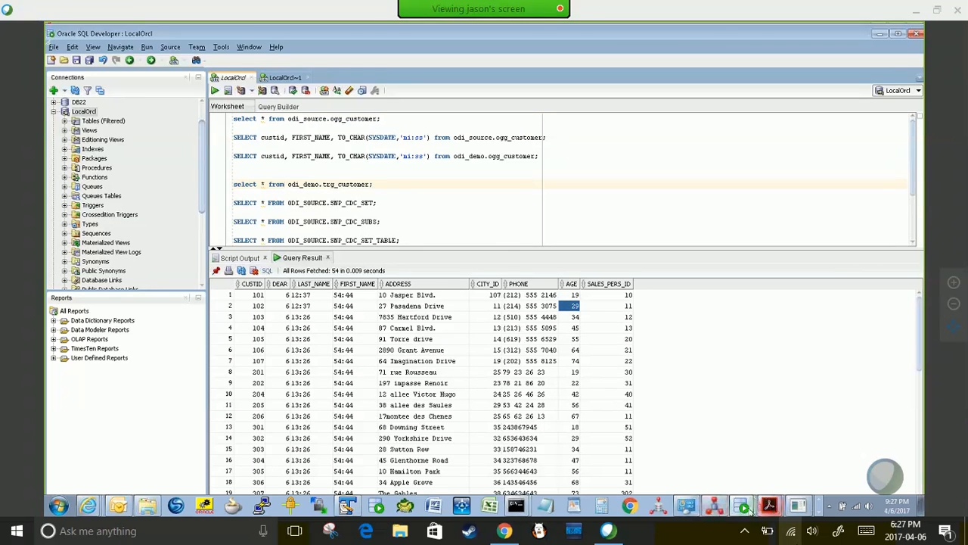
mouse_move(747, 509)
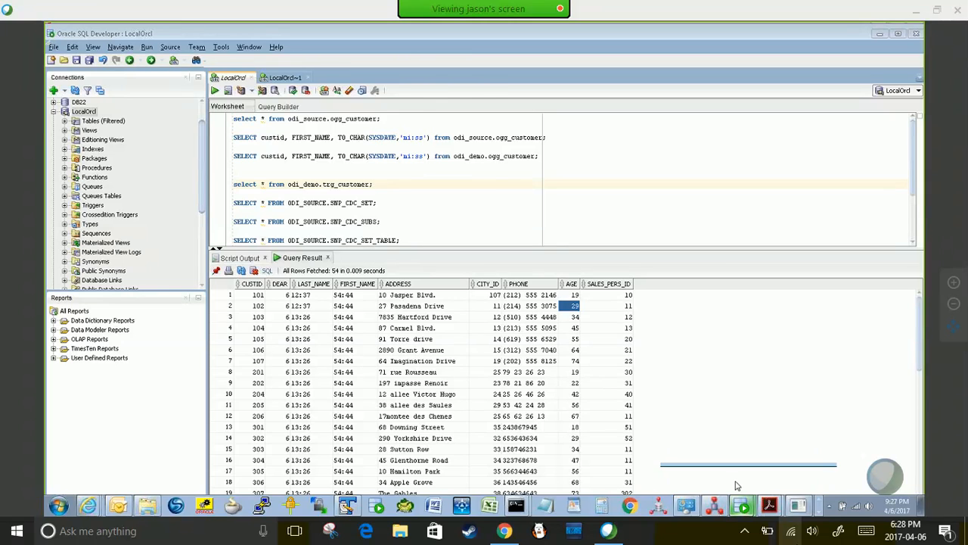
click(738, 486)
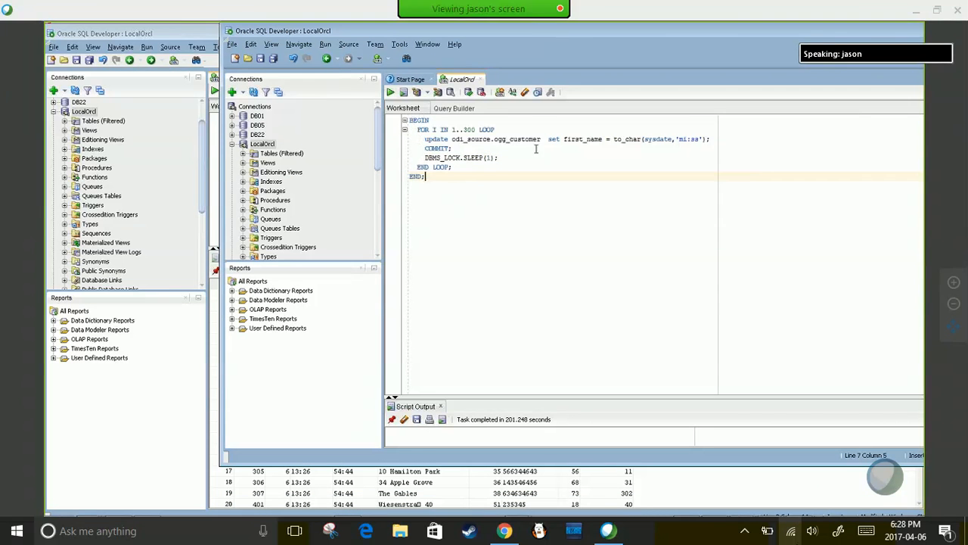
double_click(488, 157)
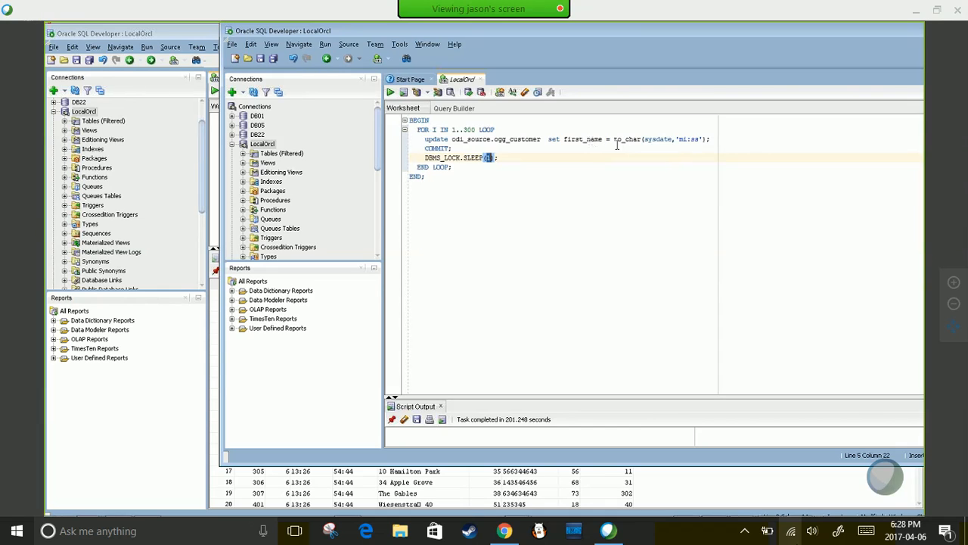
click(699, 138)
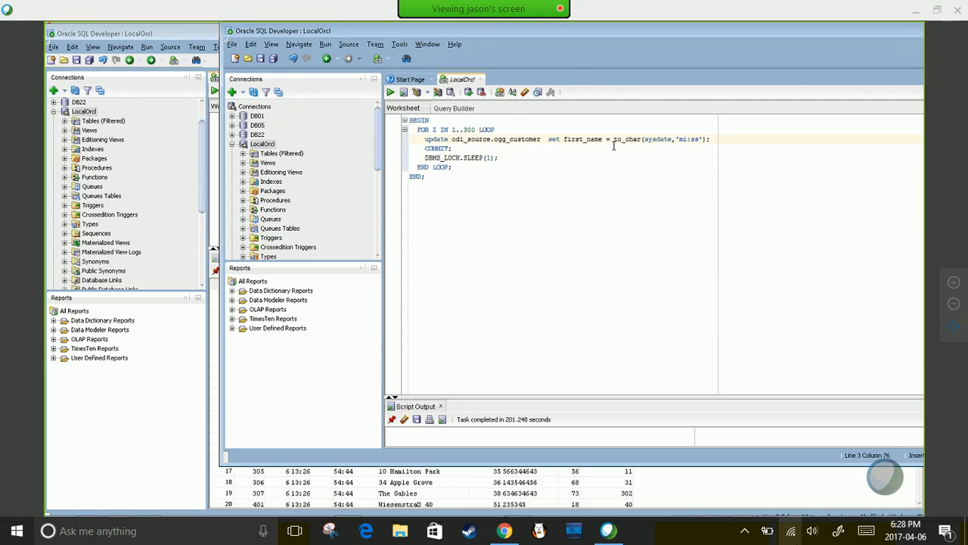
mouse_move(675, 512)
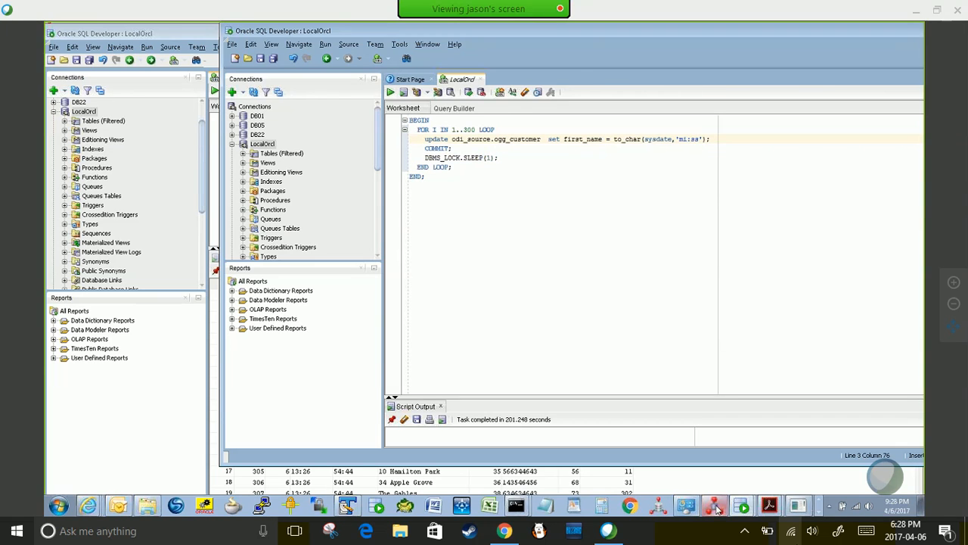
click(744, 506)
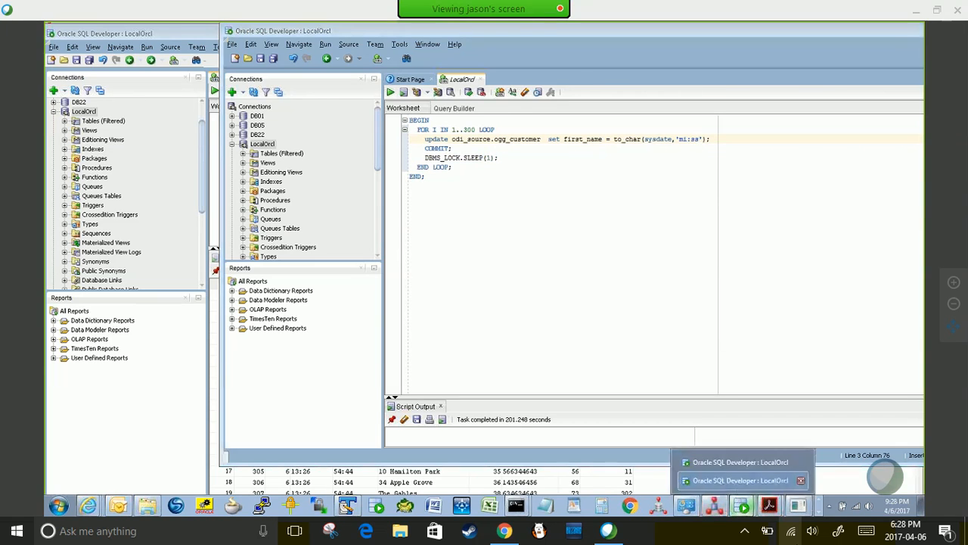
- In the saved-queries window, select the odi_demo.ogg_customer SELECT line
click(725, 466)
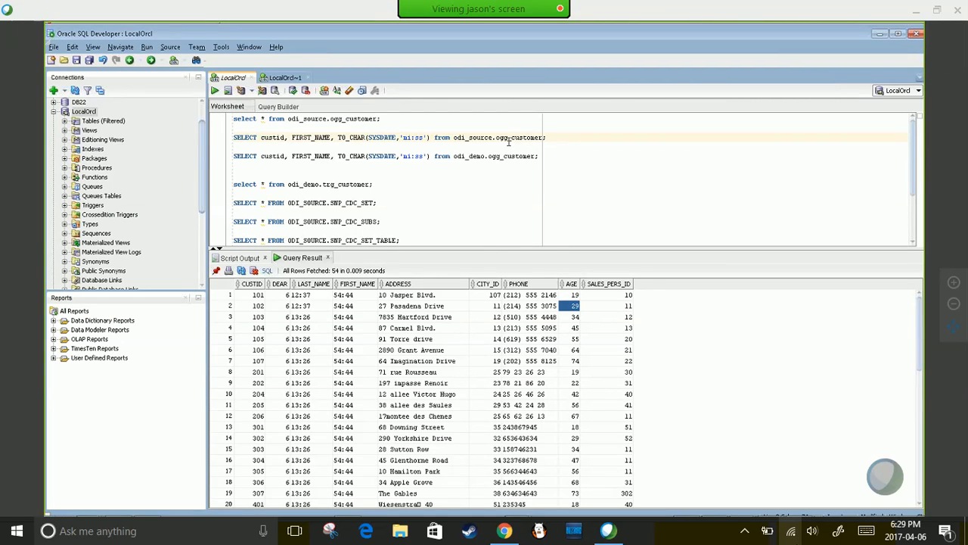
click(349, 156)
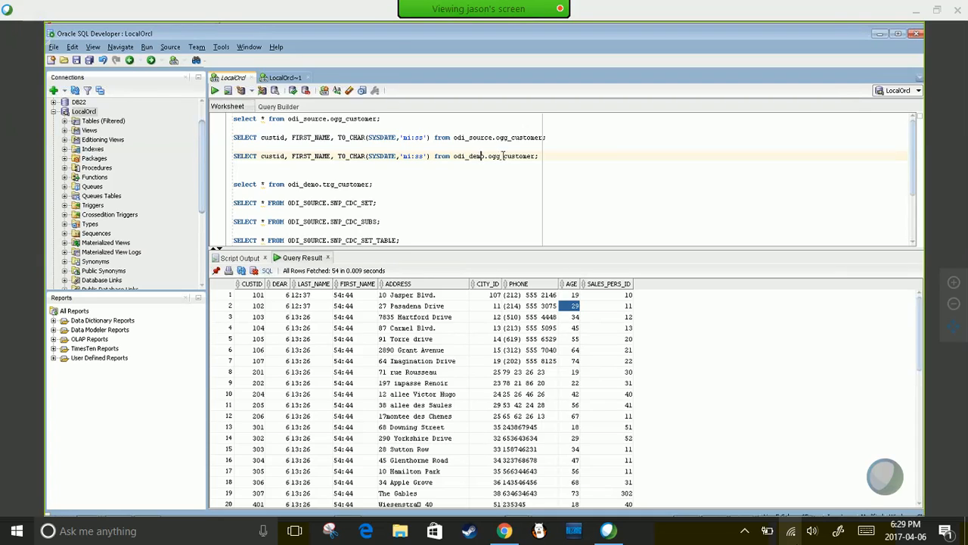
drag(544, 155, 235, 157)
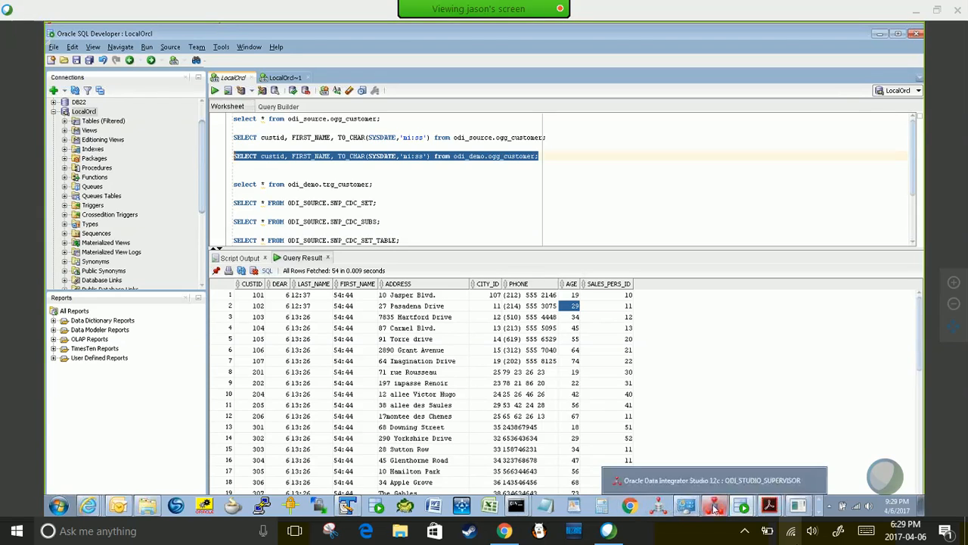
click(751, 507)
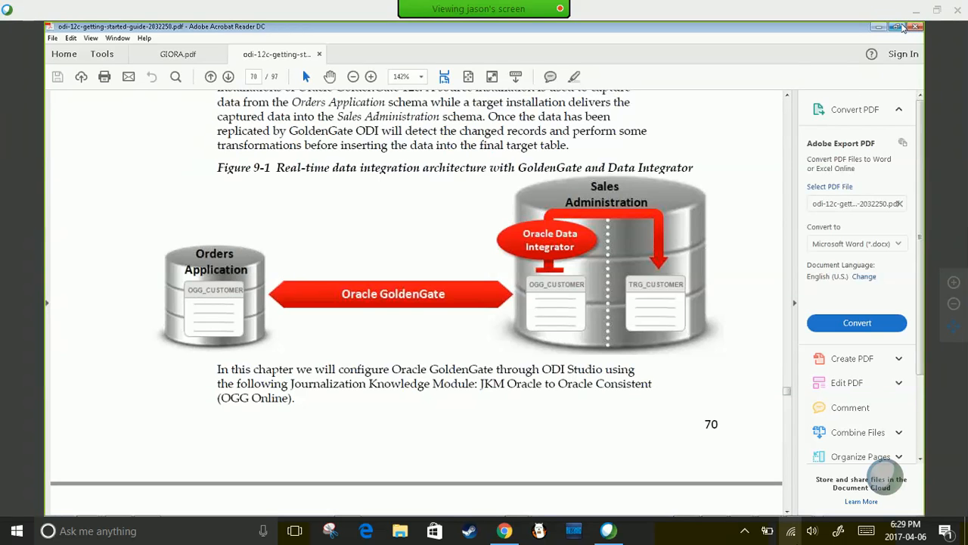
- Restore the Acrobat guide to a smaller window and move it lower, beneath the SQL queries
click(898, 27)
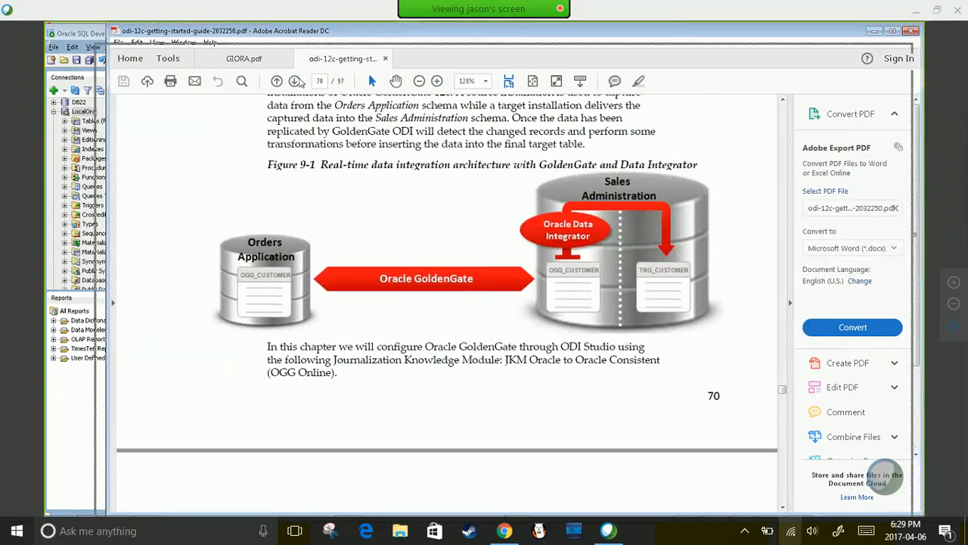
drag(277, 232, 276, 248)
click(483, 139)
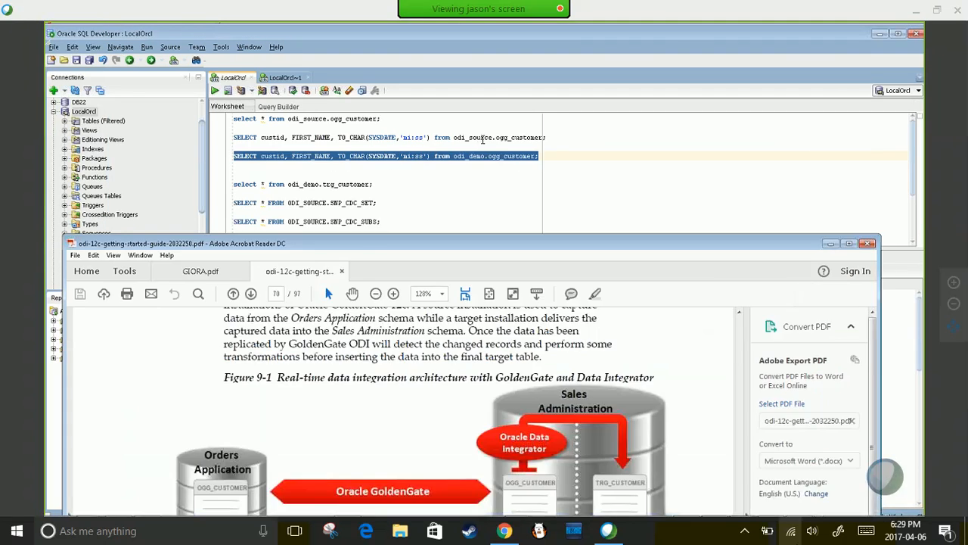
key(alt+Tab)
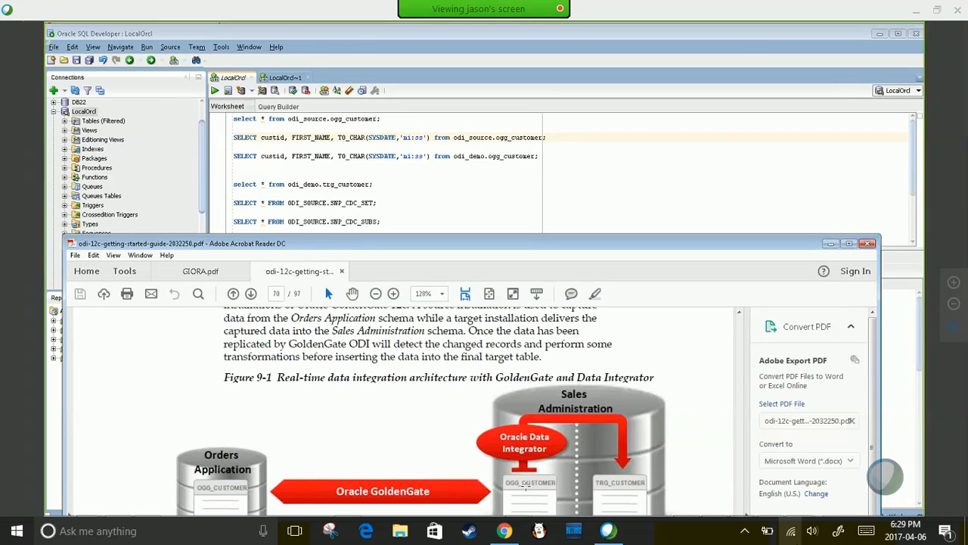
click(423, 155)
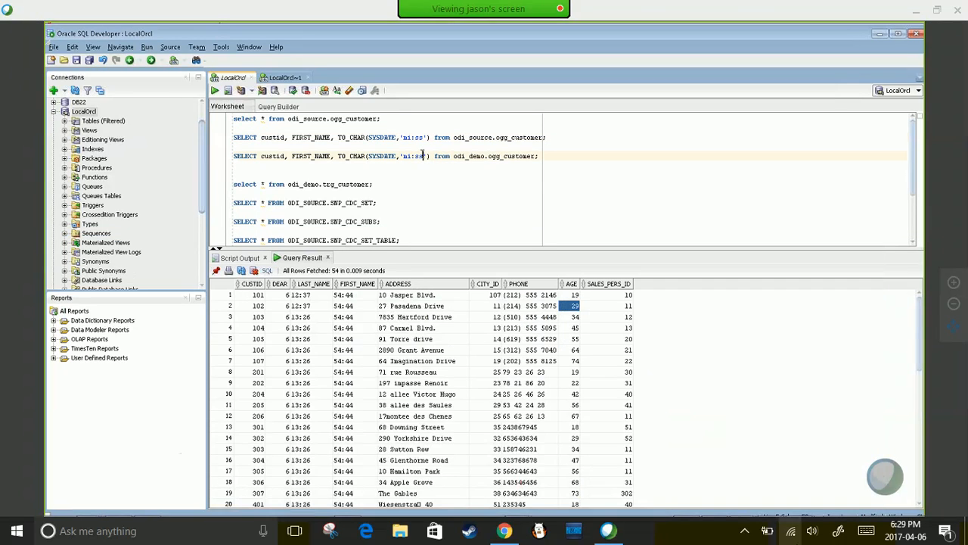
scroll(422, 155, down, 1)
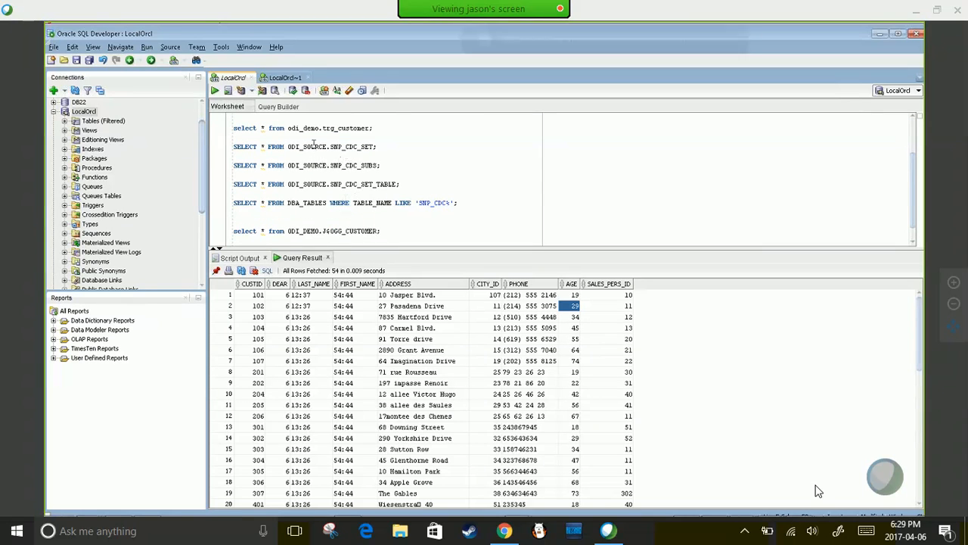
drag(384, 125, 303, 120)
click(284, 186)
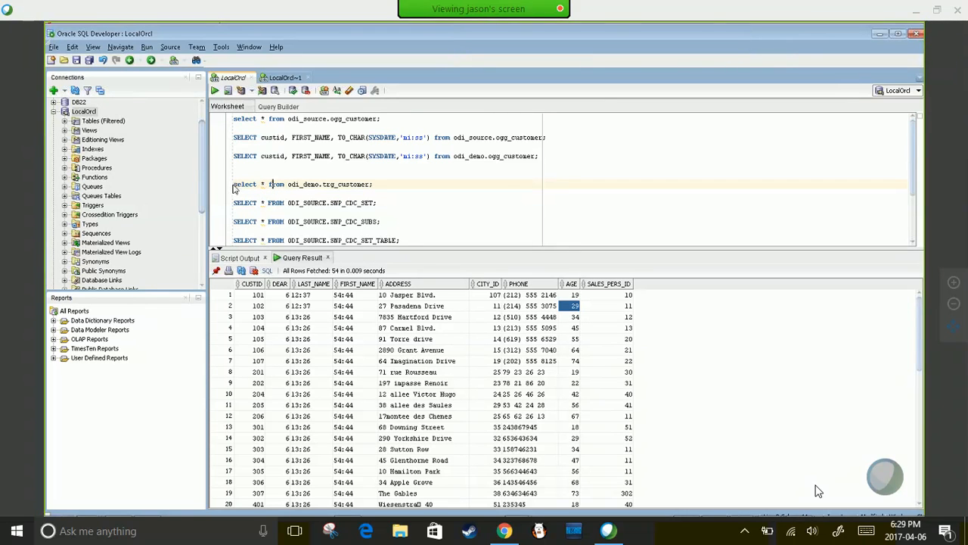
key(alt+Tab)
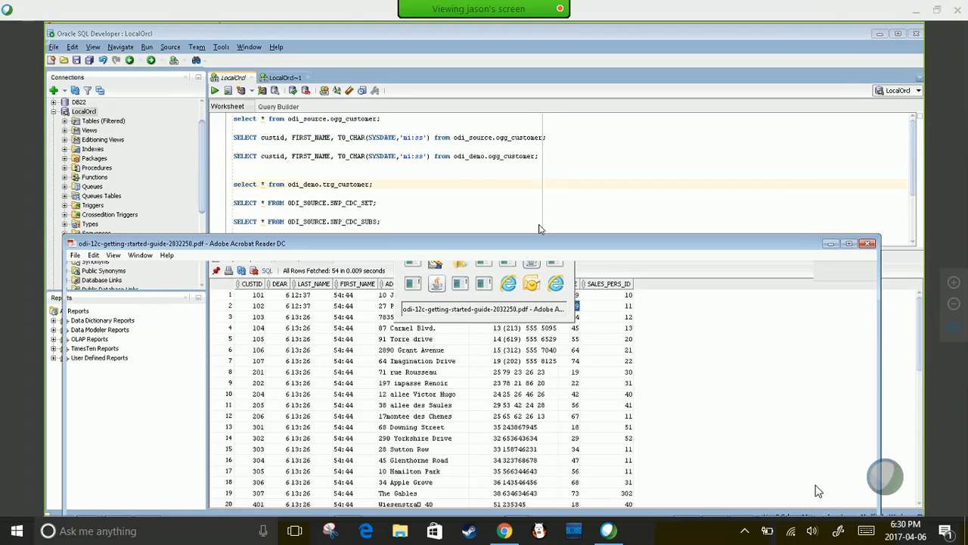
- Scroll the guide past Figure 9-1 to the paragraph below, then return to the SQL worksheet
scroll(621, 376, down, 3)
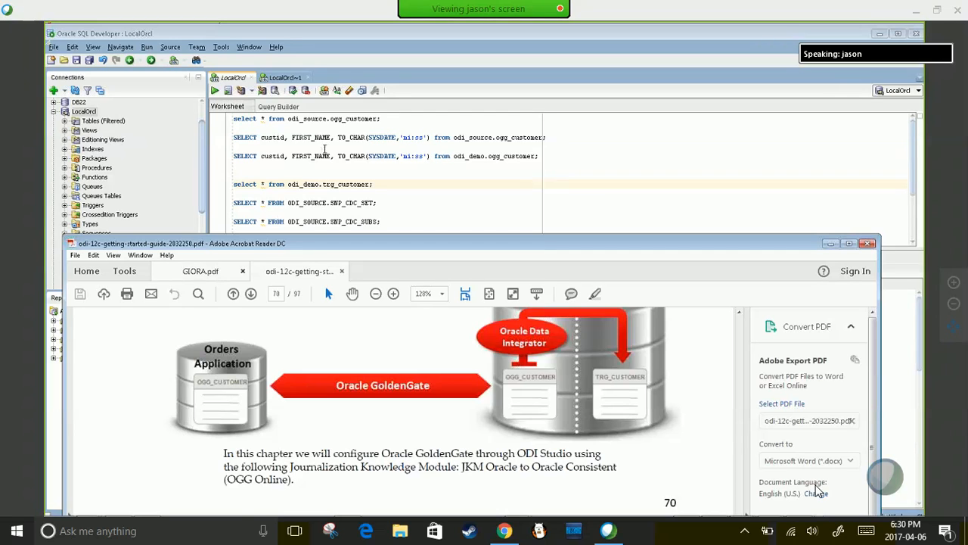
click(551, 137)
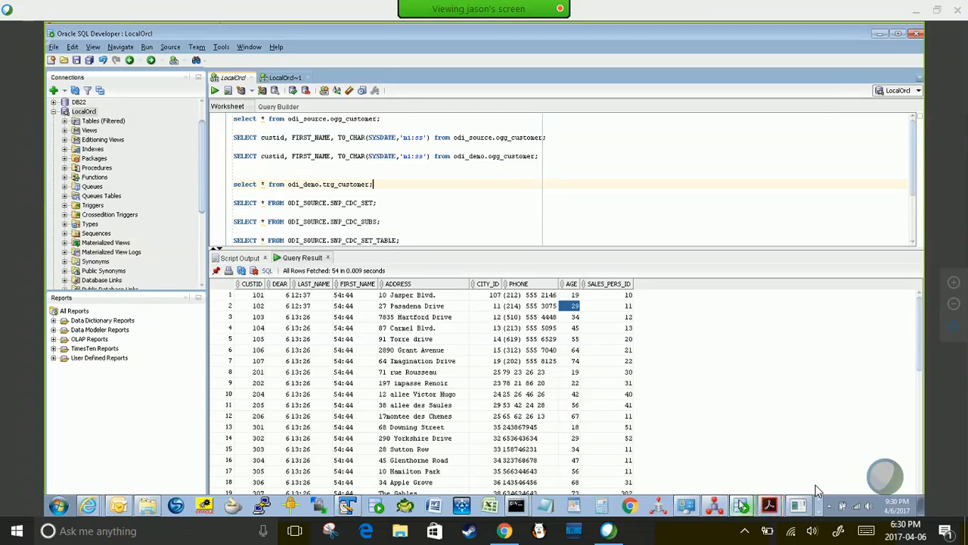
- Run the looping first_name update script with F5 in the second LocalOrcl window
click(741, 506)
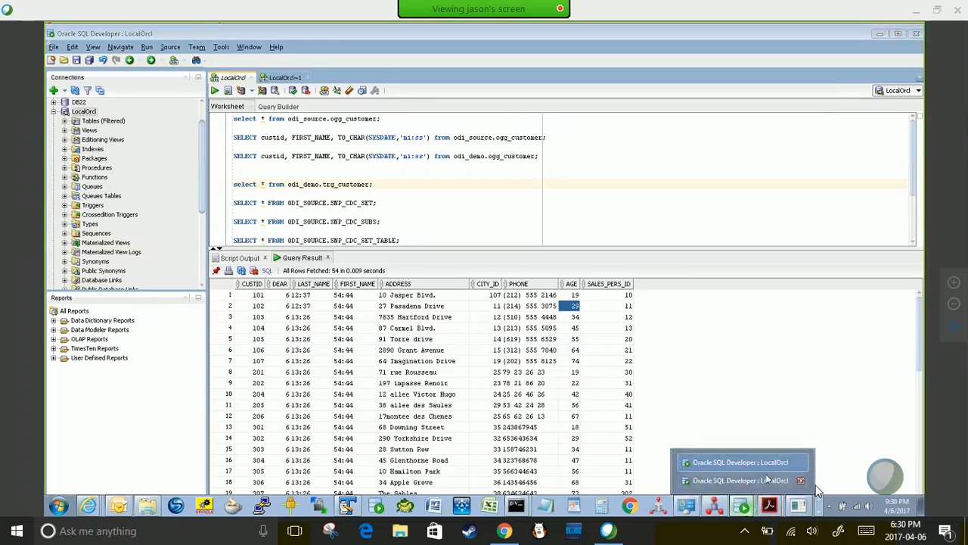
click(740, 481)
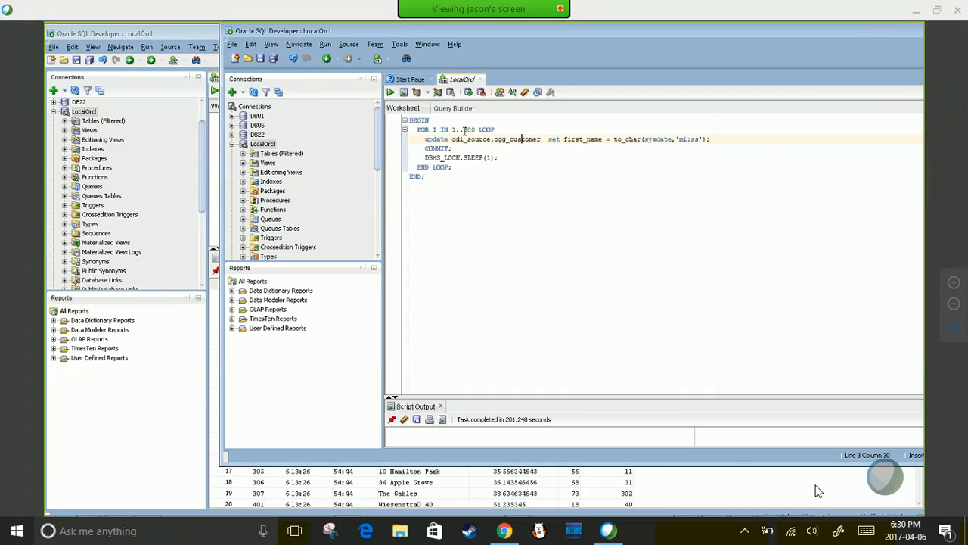
click(499, 158)
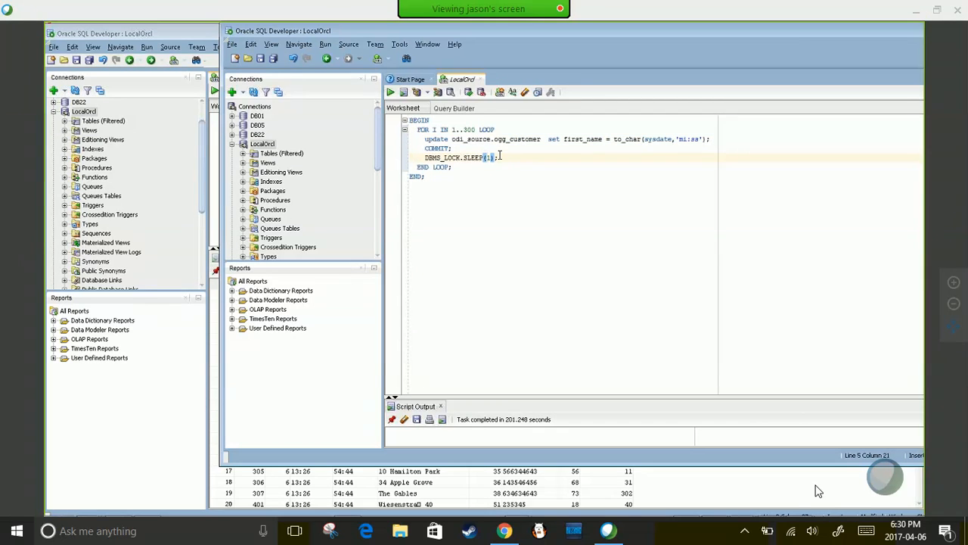
key(F5)
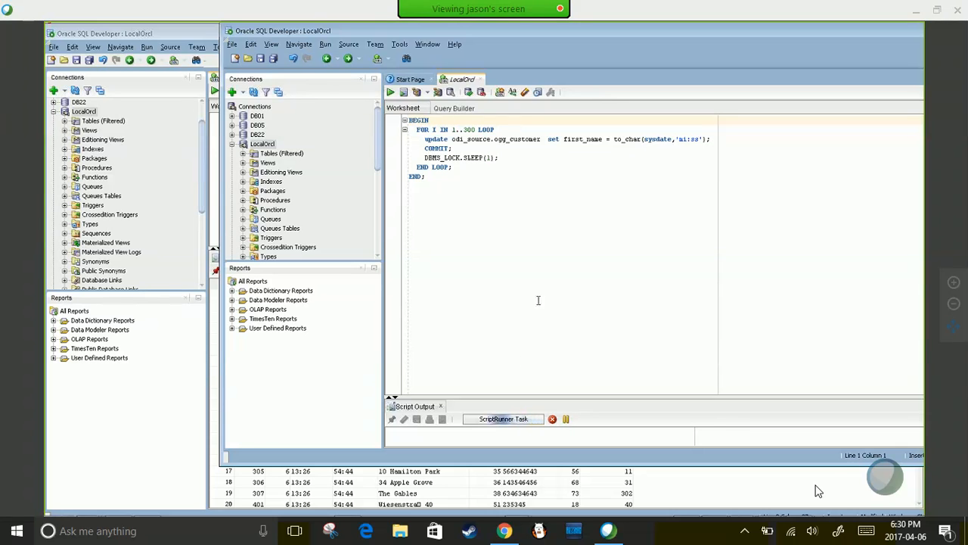
key(alt+Tab)
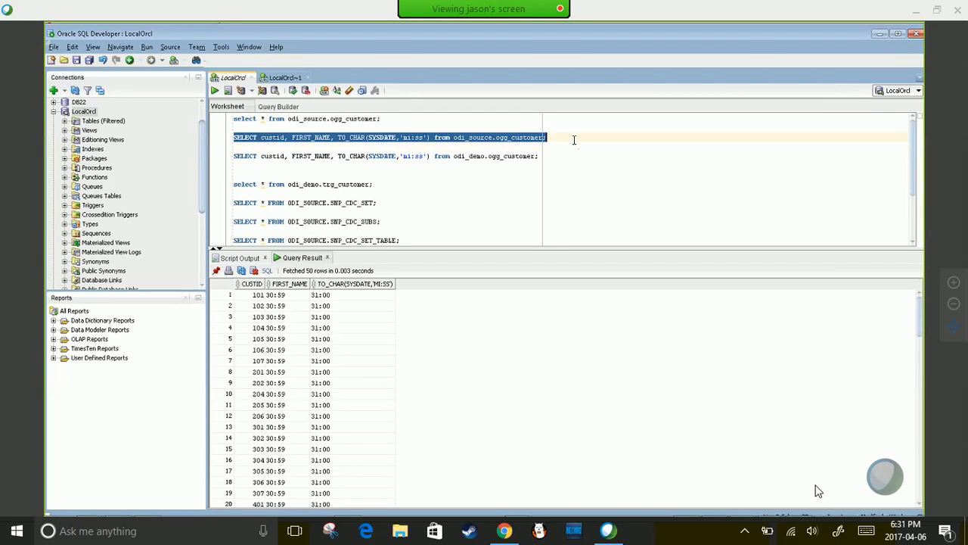
- Select and run the odi_demo.ogg_customer query twice to see replicated first names change
click(543, 158)
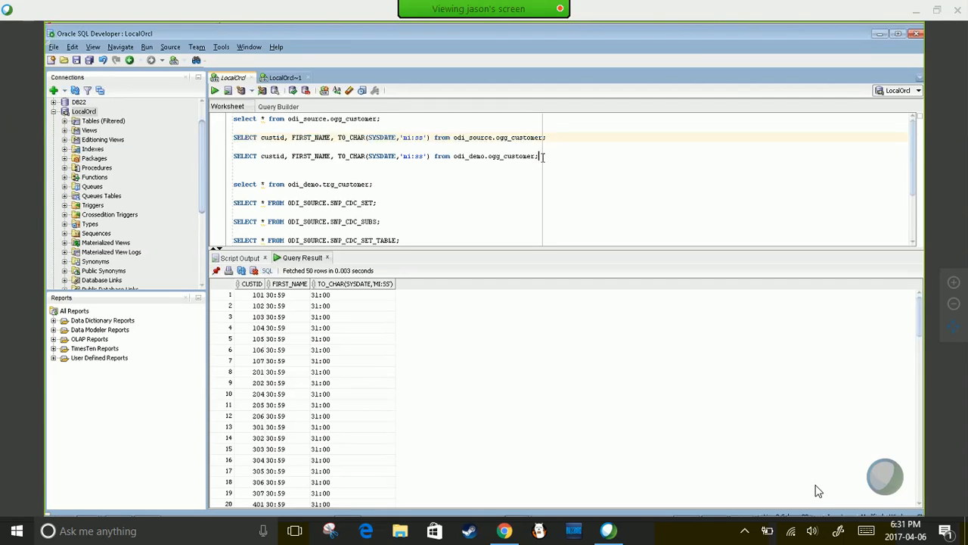
key(shift+Home)
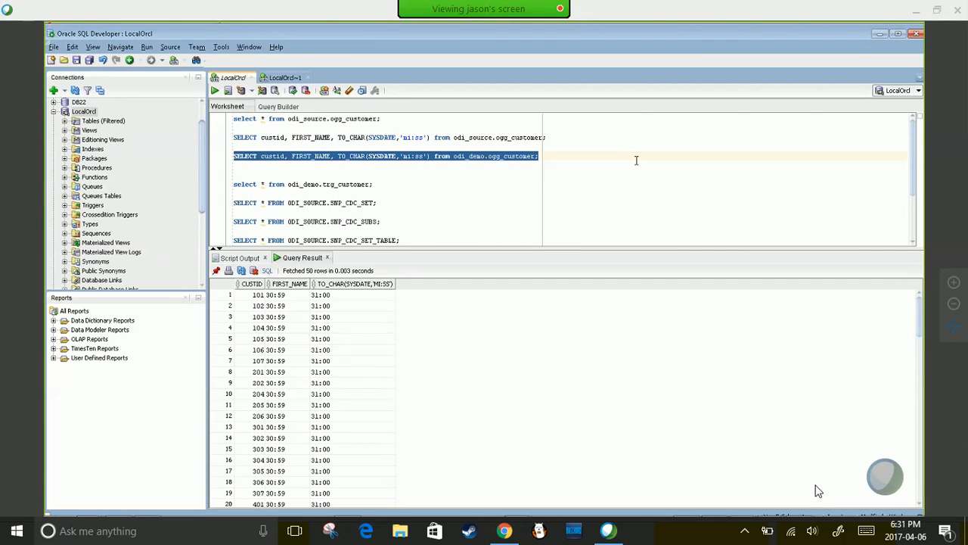
key(ctrl+Return)
key(ctrl+Return)
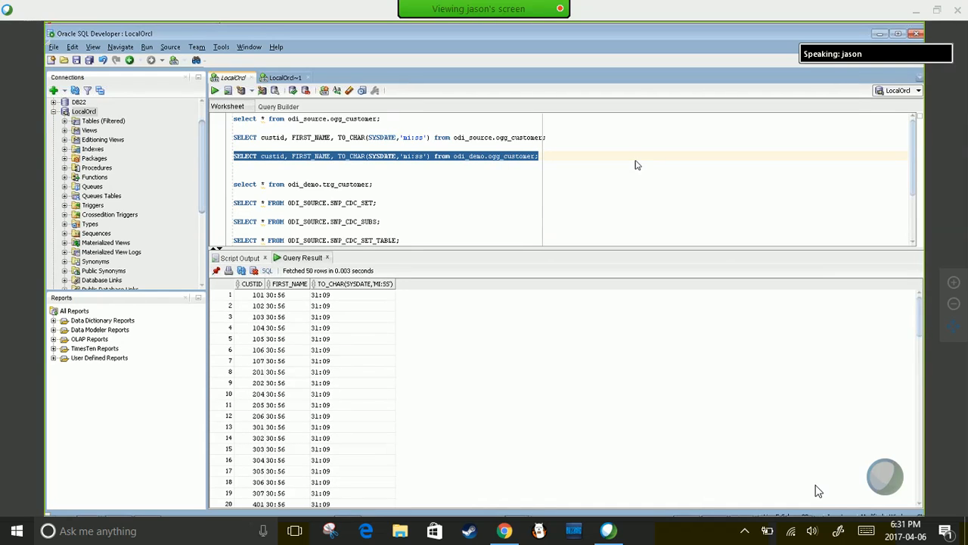
key(ctrl+Return)
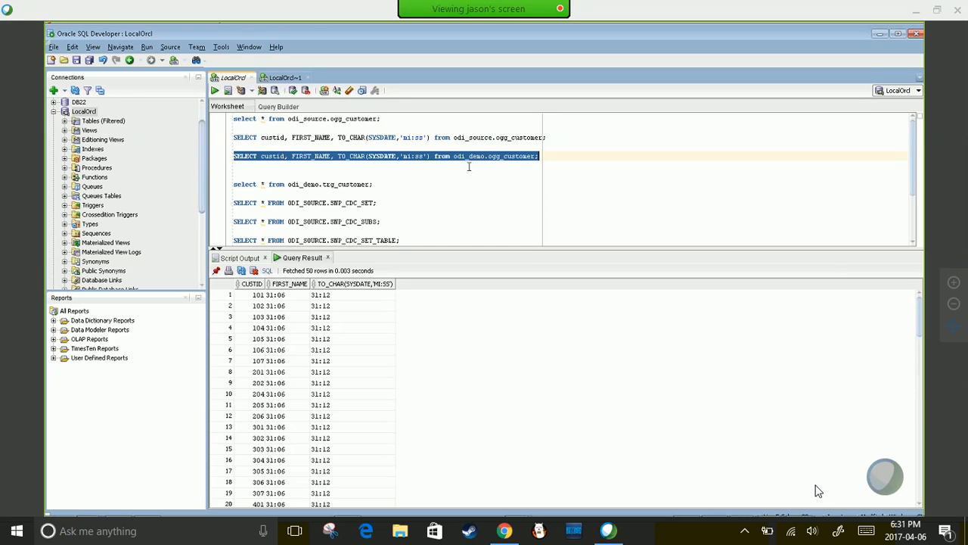
mouse_move(450, 506)
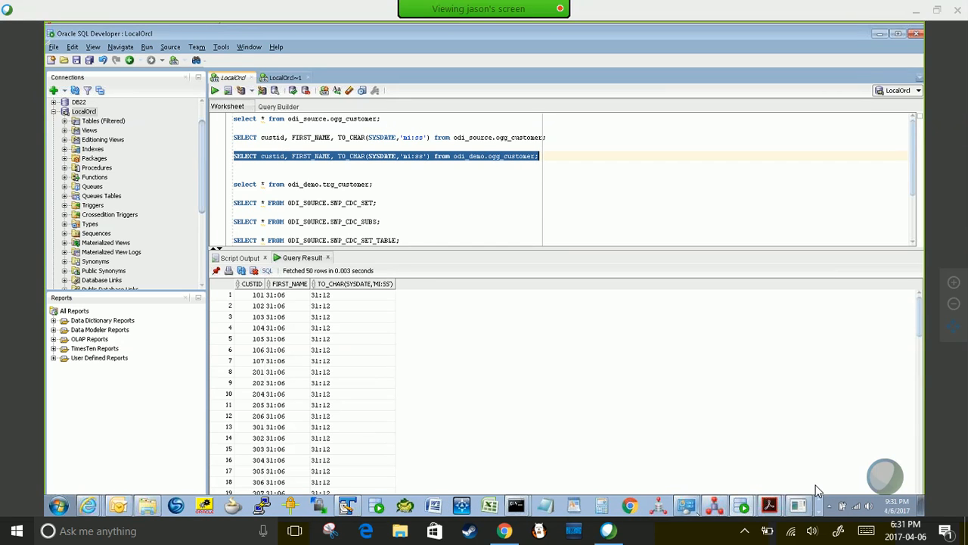
click(770, 507)
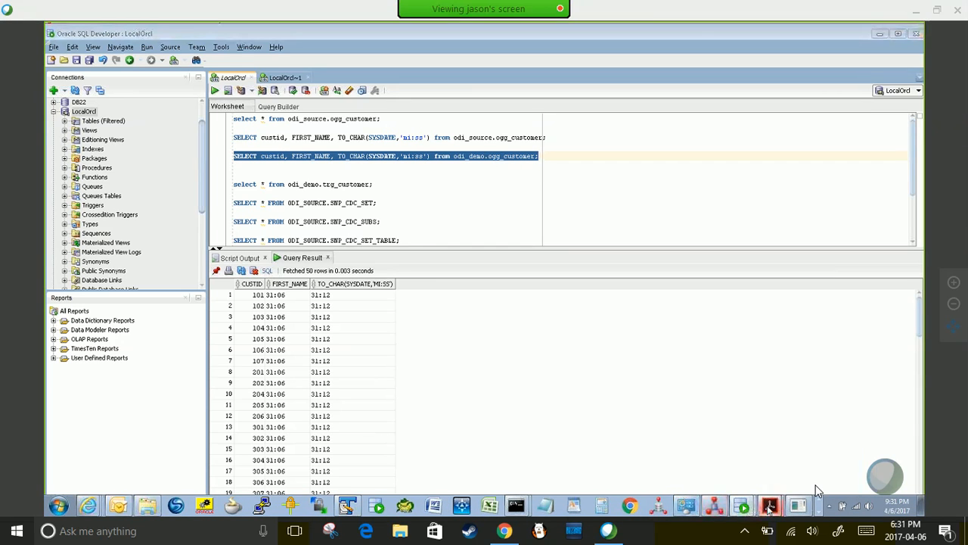
click(815, 485)
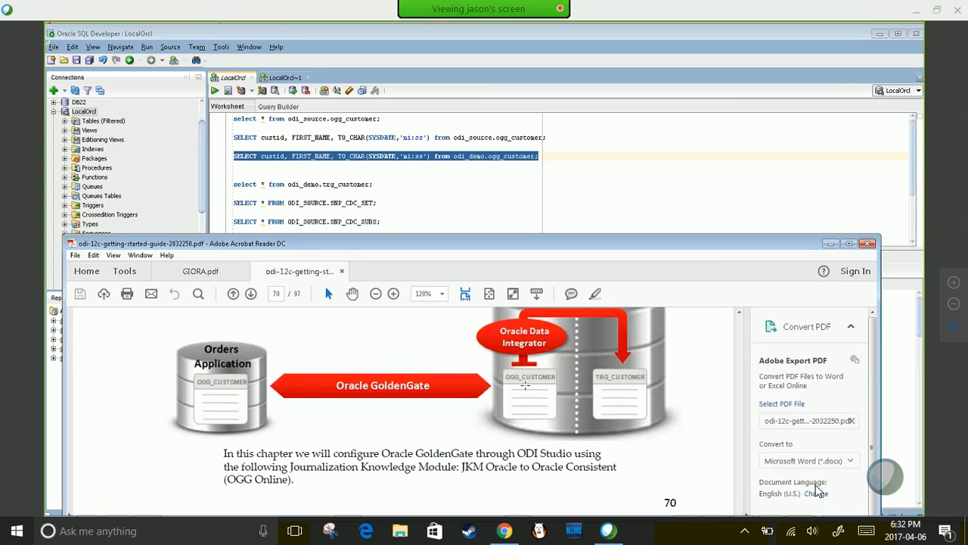
key(alt+Tab)
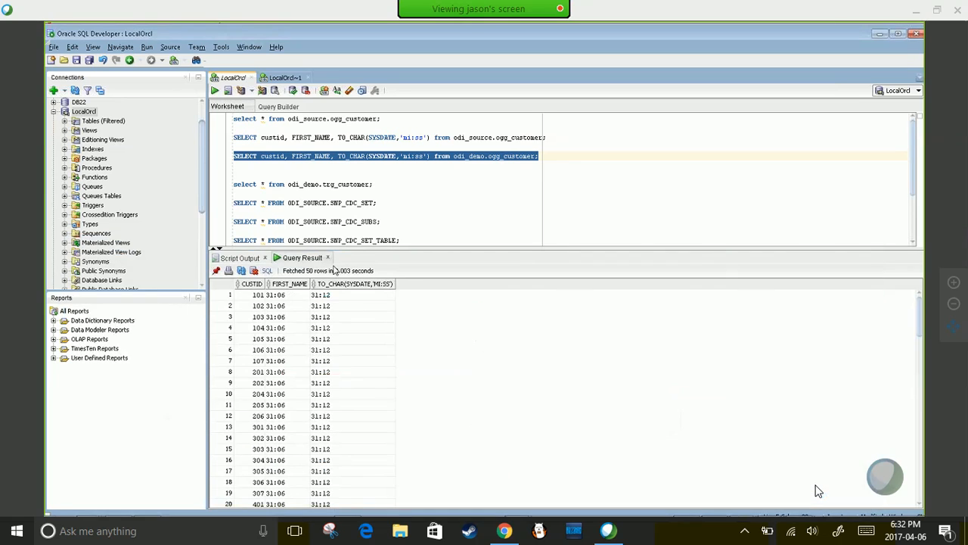
- Rerun the odi_demo.ogg_customer query eight times to watch the FIRST_NAME times refresh
key(ctrl+Return)
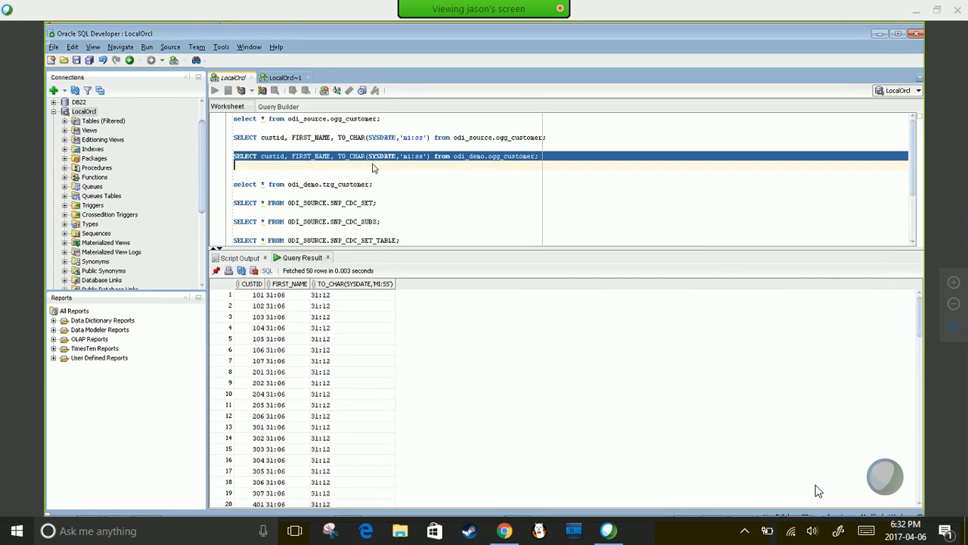
key(ctrl+Return)
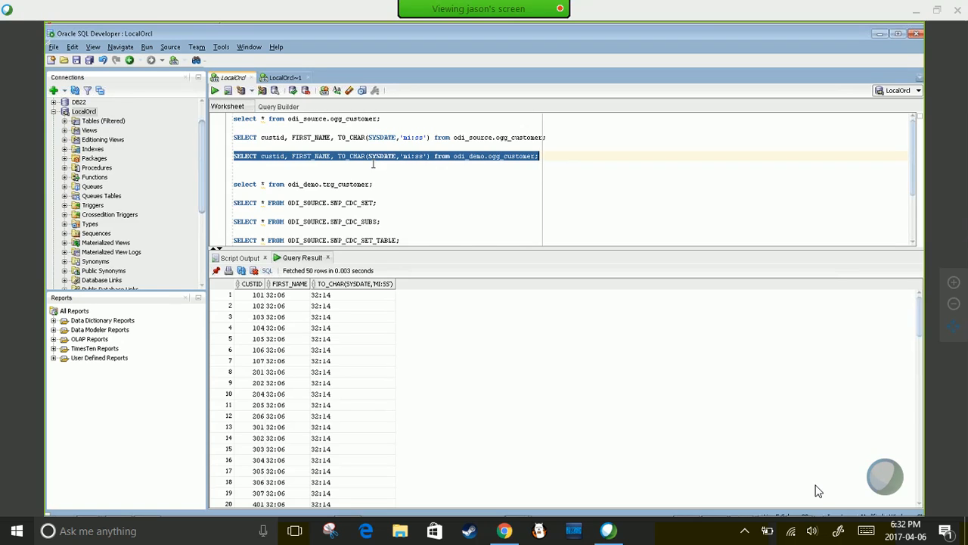
key(ctrl+Return)
key(ctrl+Return)
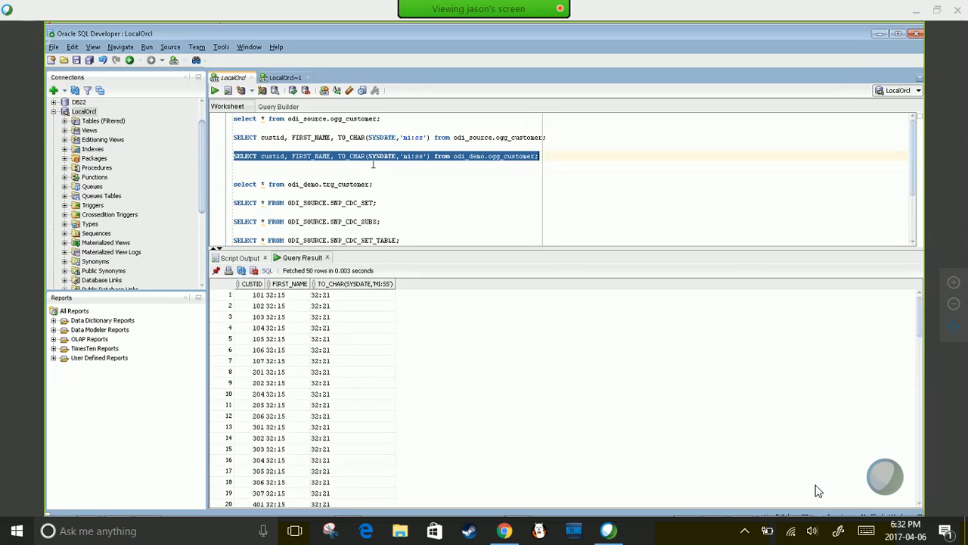
key(ctrl+Return)
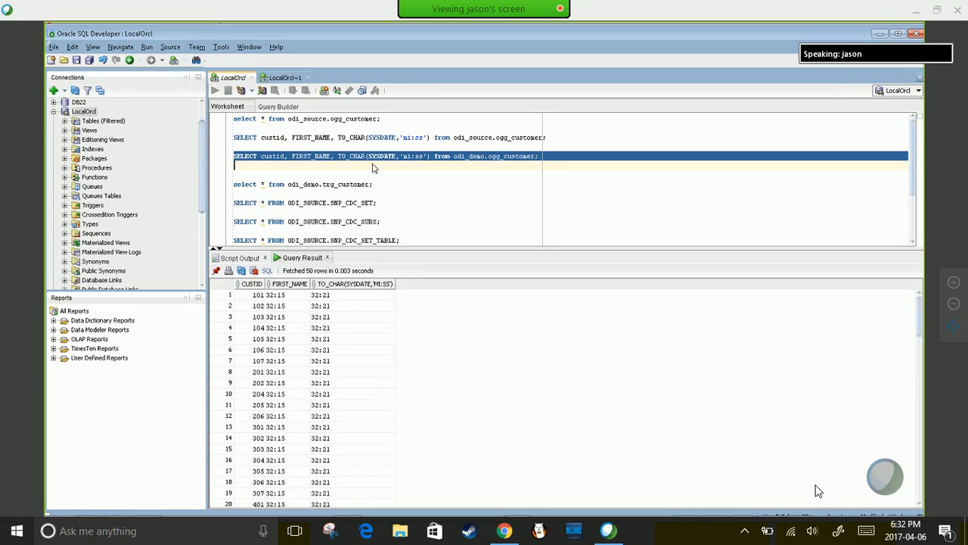
key(ctrl+Return)
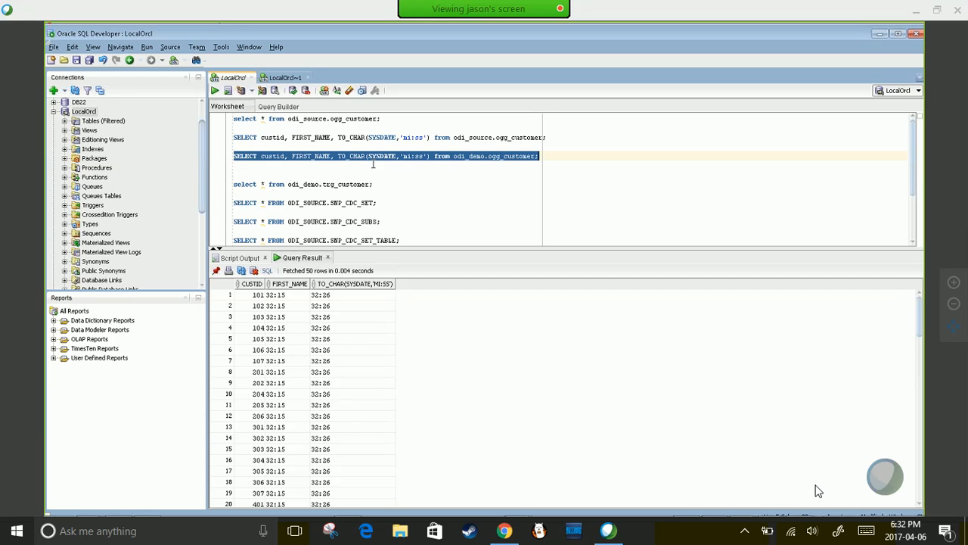
key(ctrl+Return)
key(ctrl+Return)
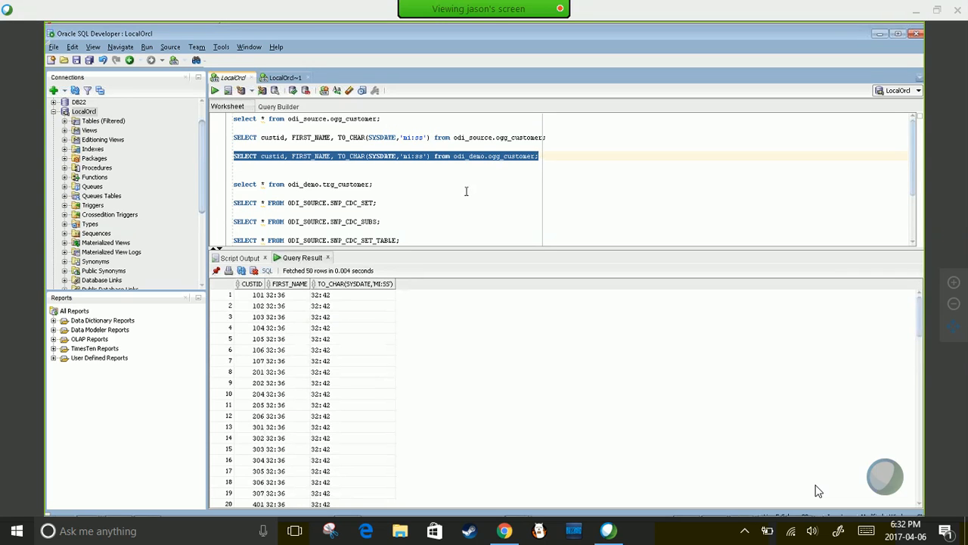
key(ctrl+Return)
key(ctrl+Return)
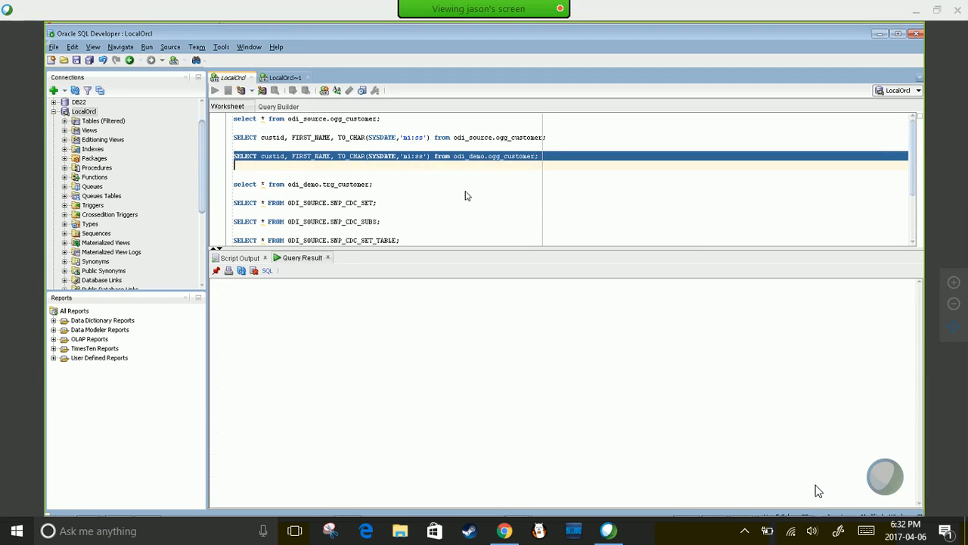
key(ctrl+Return)
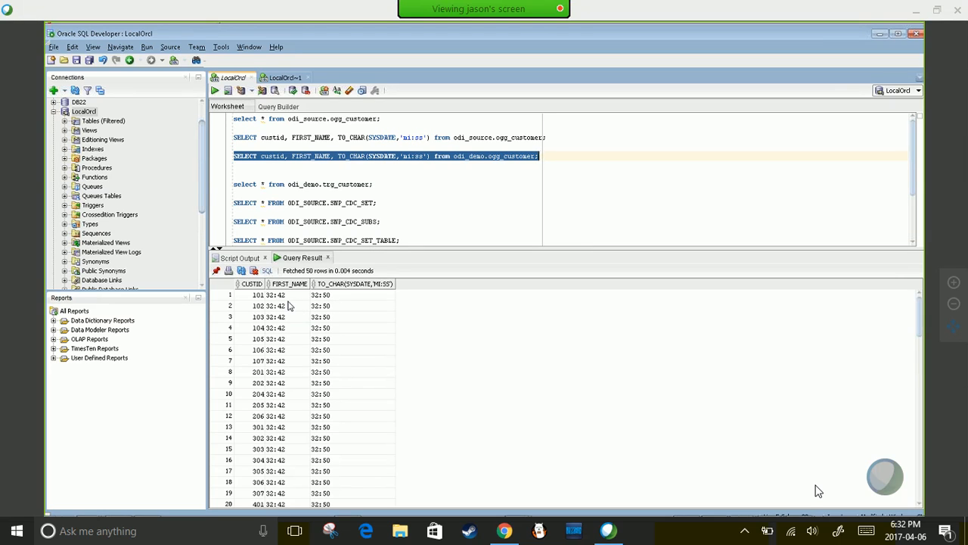
- Compare result rows' FIRST_NAME values, such as 32:42, against the current time 32:50
click(289, 298)
click(289, 304)
click(314, 306)
click(289, 318)
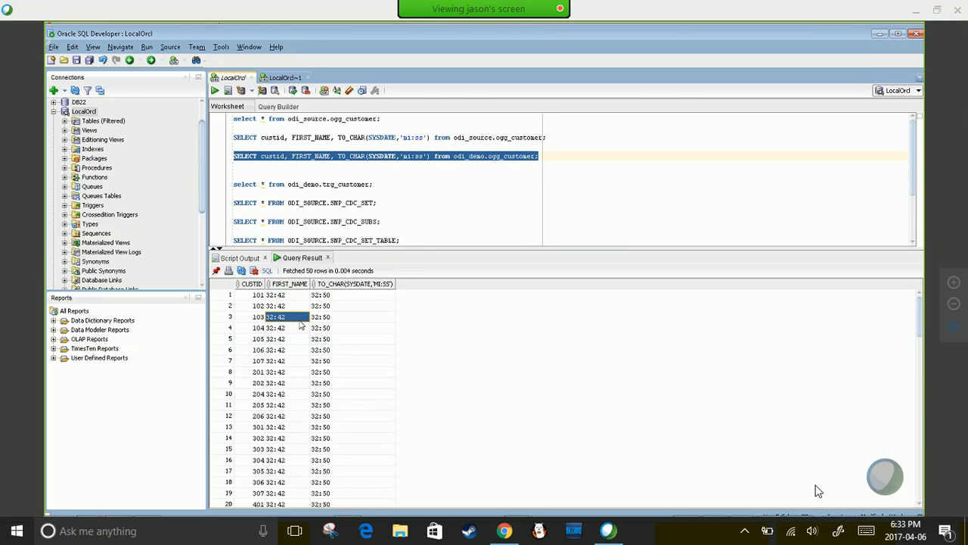
click(320, 319)
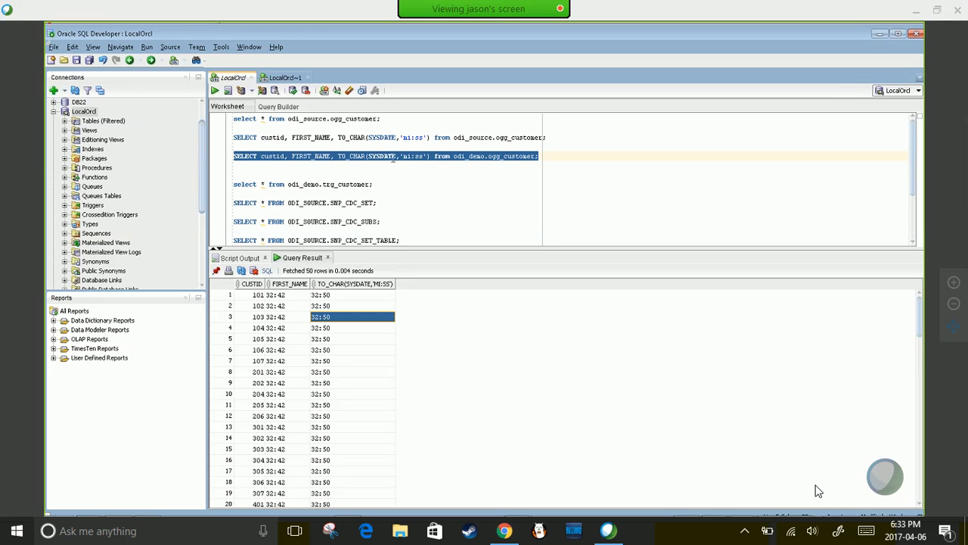
- Reselect the odi_demo.ogg_customer query and rerun it three more times
drag(541, 156, 231, 159)
key(ctrl+Return)
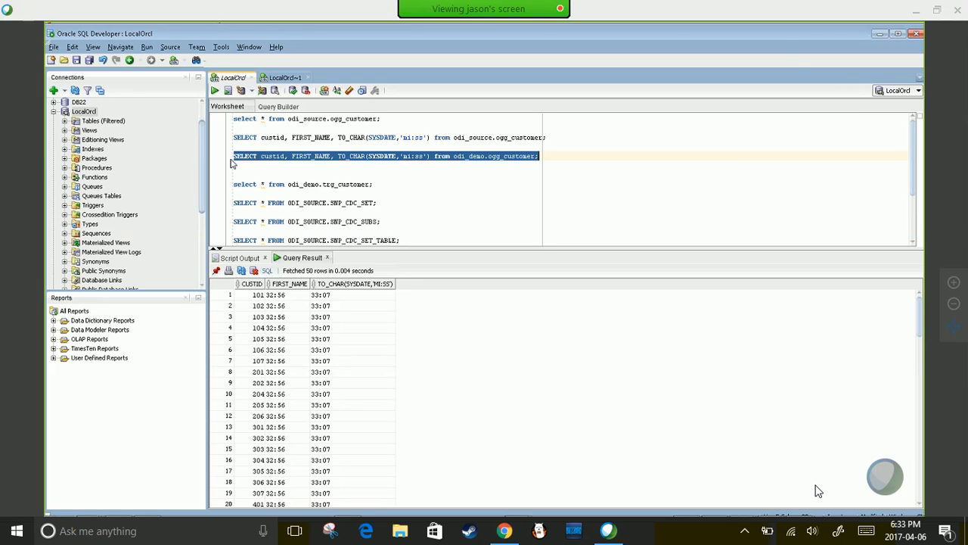
key(ctrl+Return)
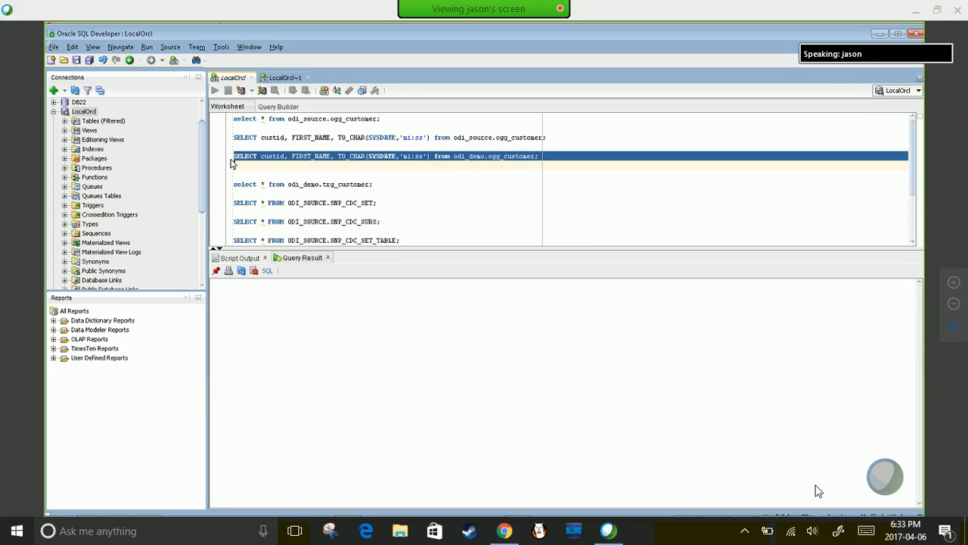
key(ctrl+Return)
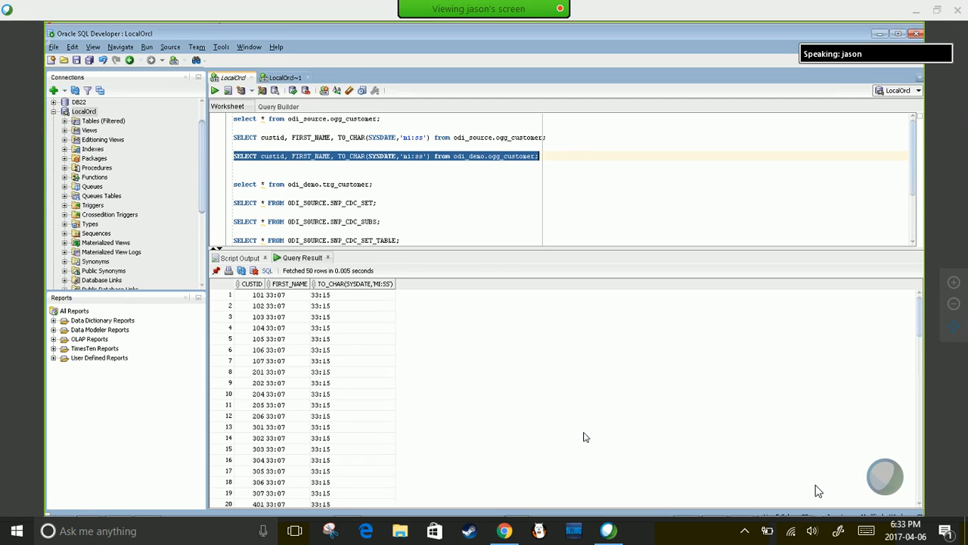
key(alt+Tab)
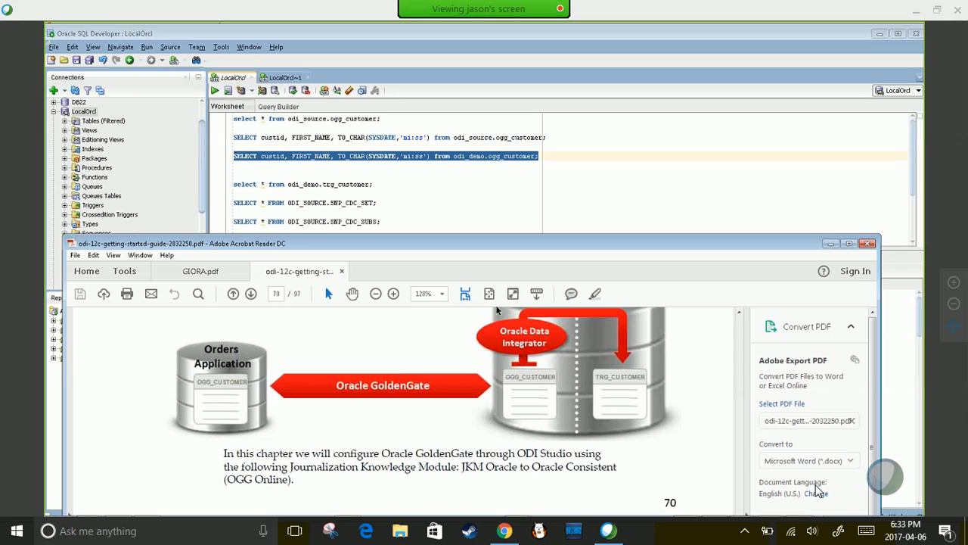
- Check the window running the update loop, then return to the query worksheet
key(alt+Tab)
key(alt+Tab)
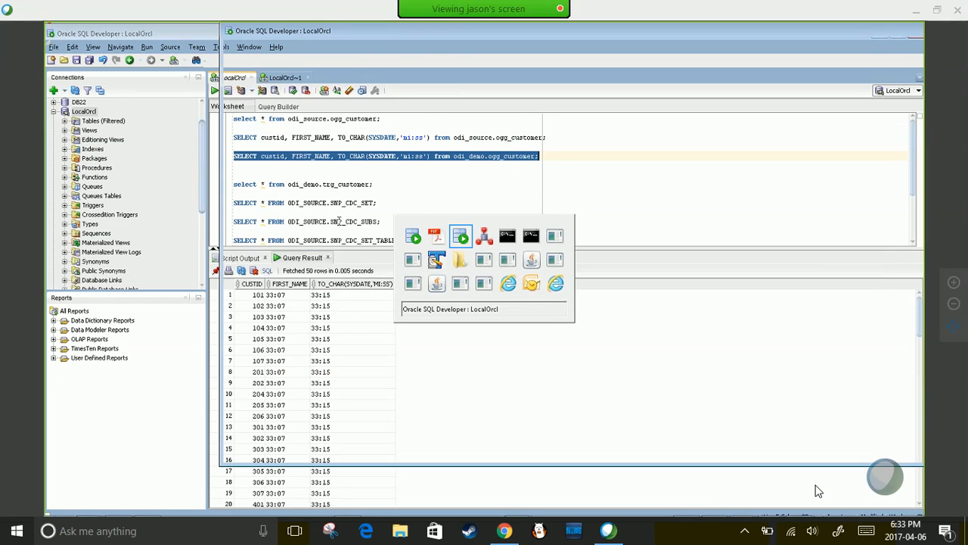
key(alt+Tab)
key(alt+Tab)
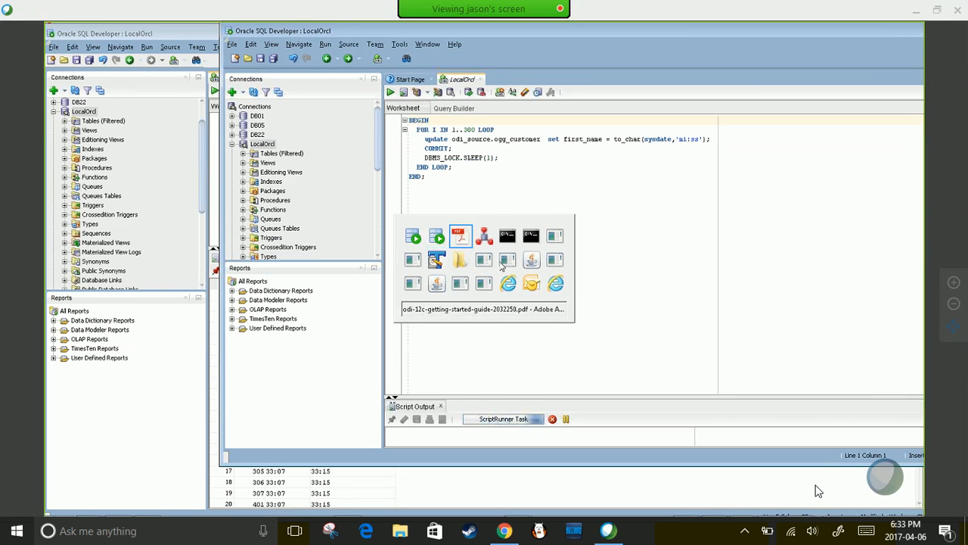
key(alt+Tab)
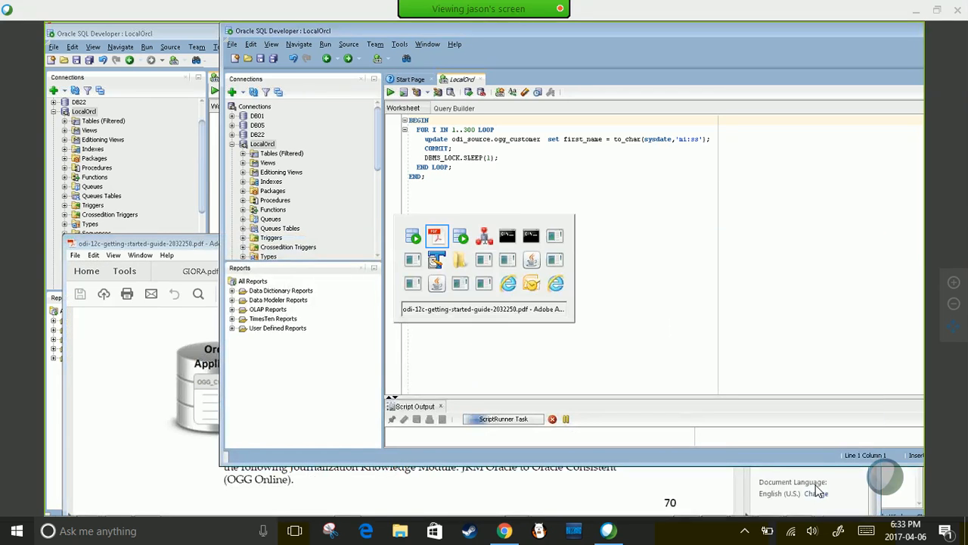
- Run the odi_demo.trg_customer query to list all 50 target customer rows
click(392, 184)
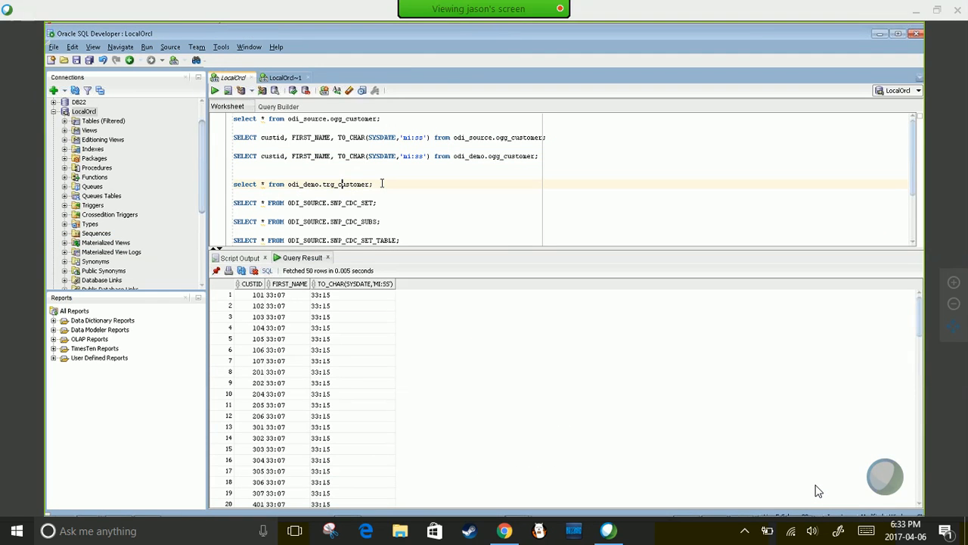
key(F11)
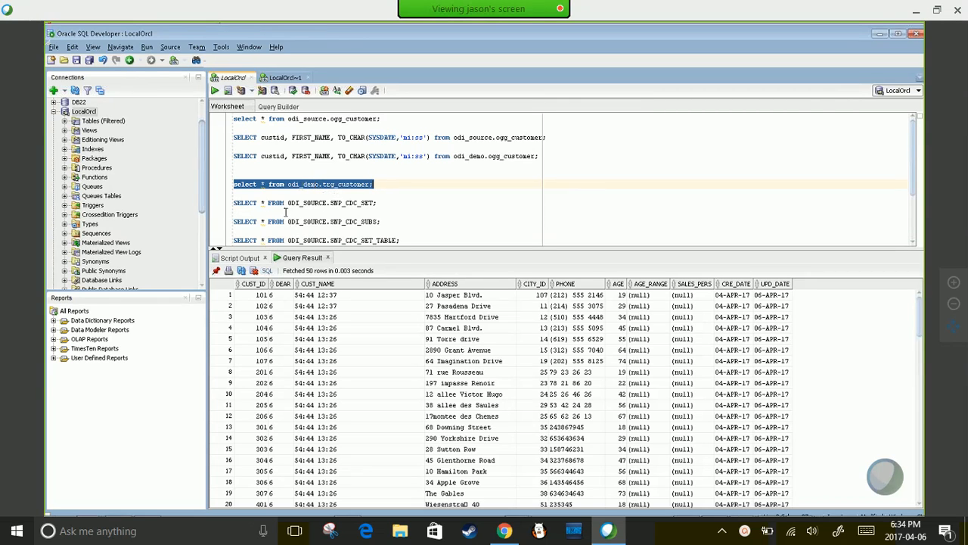
mouse_move(751, 506)
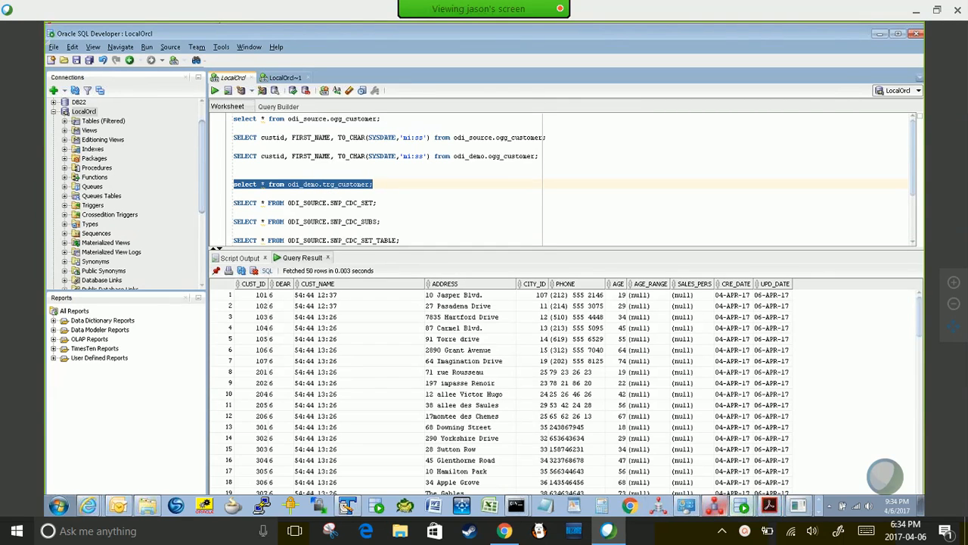
click(751, 506)
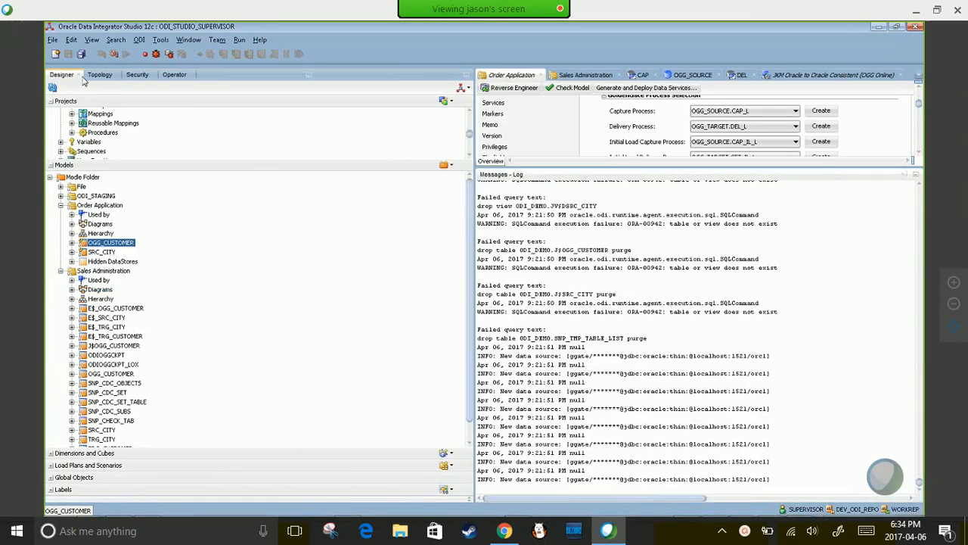
- Enlarge the Projects tree and select the Start Replication package with its START_REPLICATION Version 001 scenario
drag(471, 138, 471, 118)
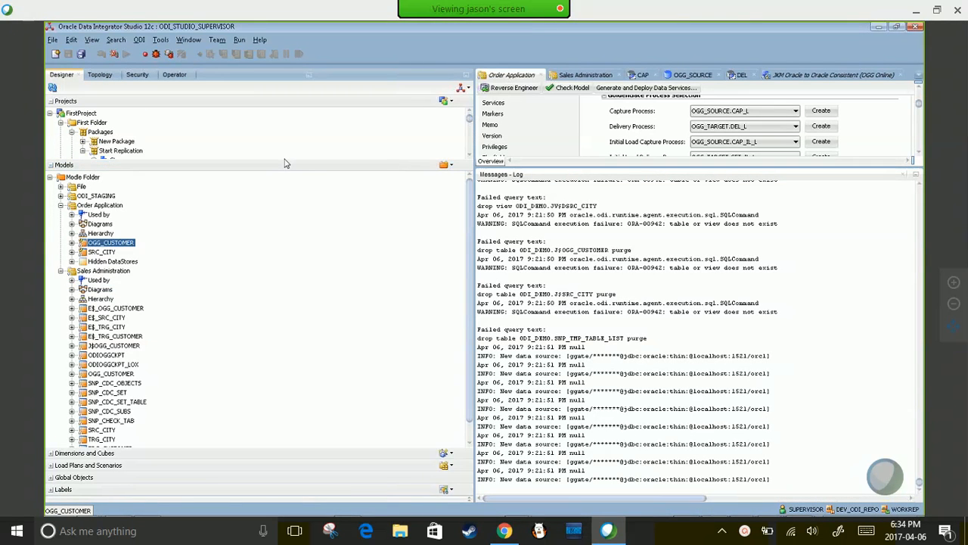
drag(282, 166, 287, 294)
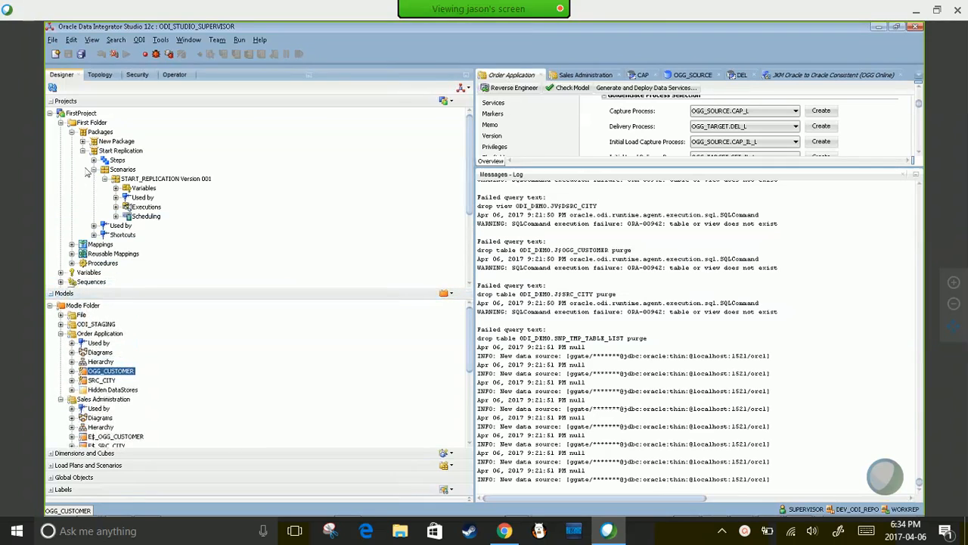
click(119, 151)
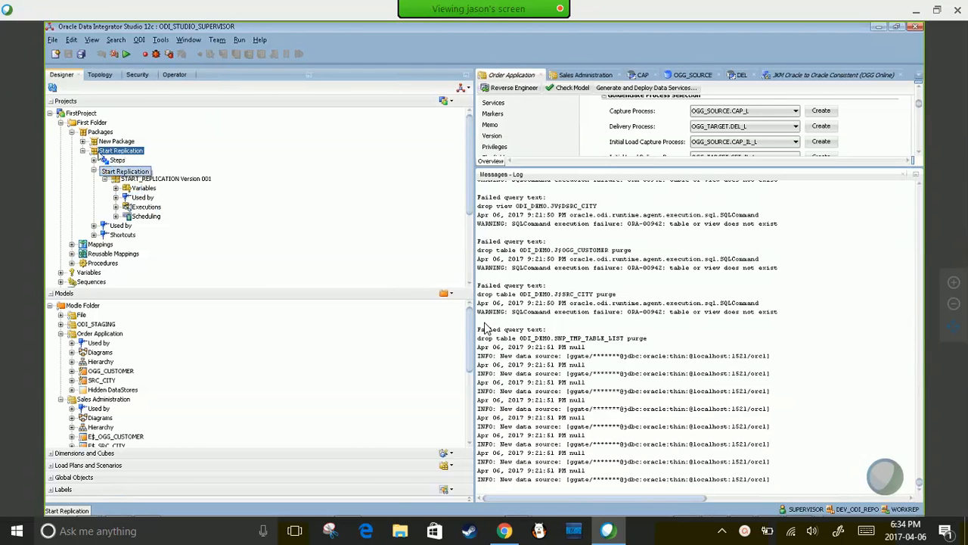
- Run the START_REPLICATION Version 001 scenario, acknowledge 'Session started', and switch to SQL Developer
right_click(122, 179)
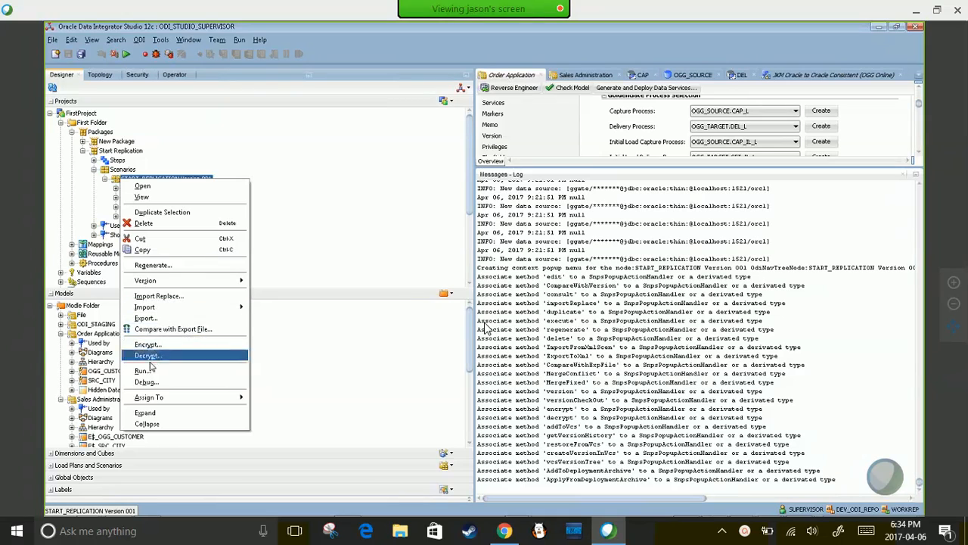
click(141, 373)
click(493, 317)
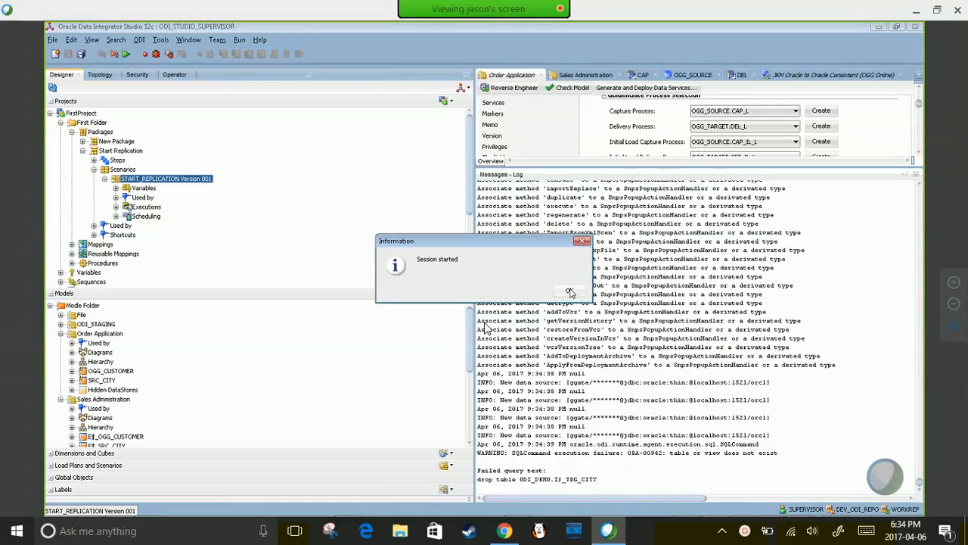
key(Return)
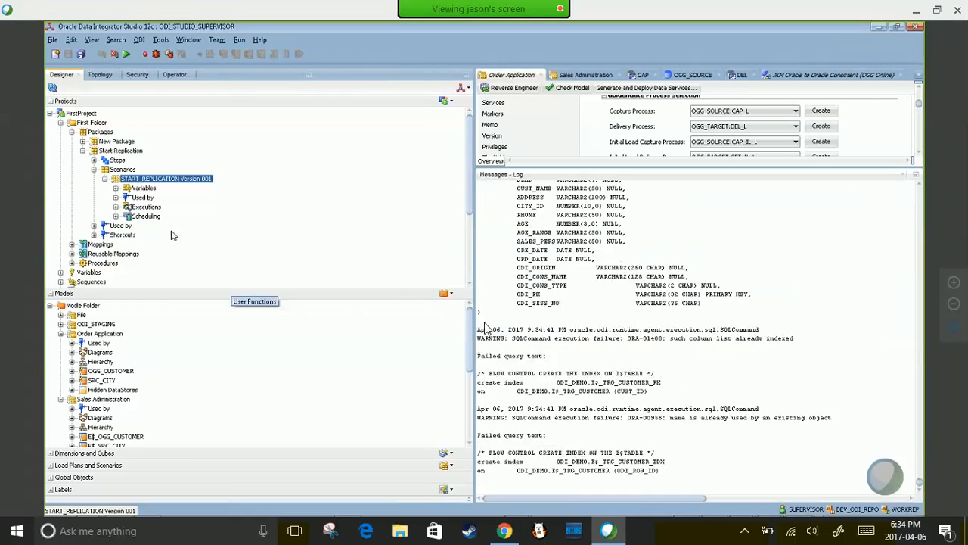
key(alt+Tab)
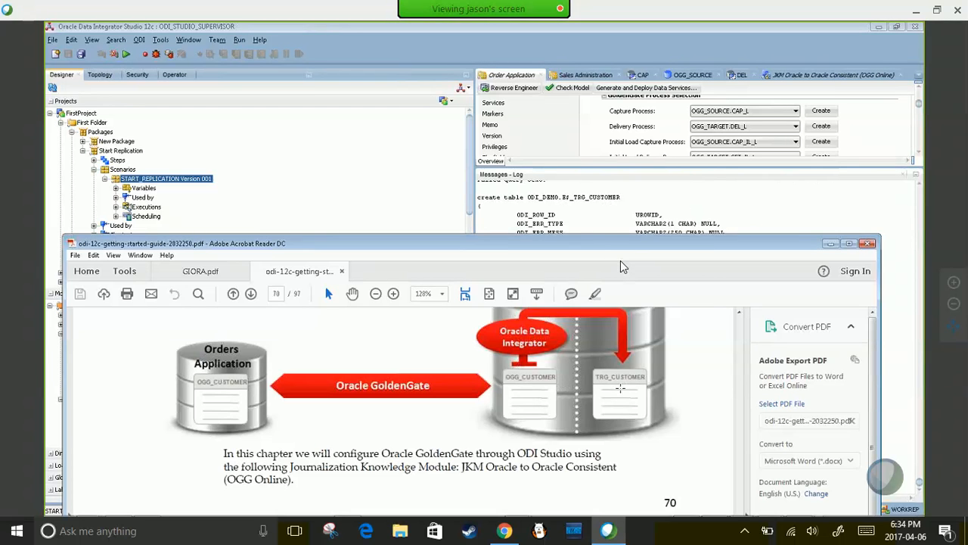
key(alt+Tab)
key(alt+Tab)
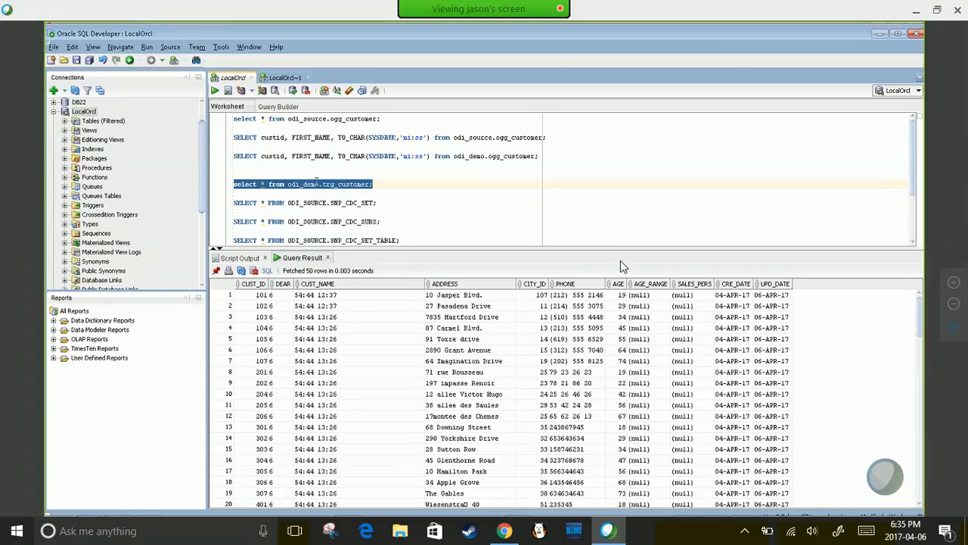
- Run the trg_customer query three times to watch its CUST_NAME values change
click(317, 182)
click(377, 182)
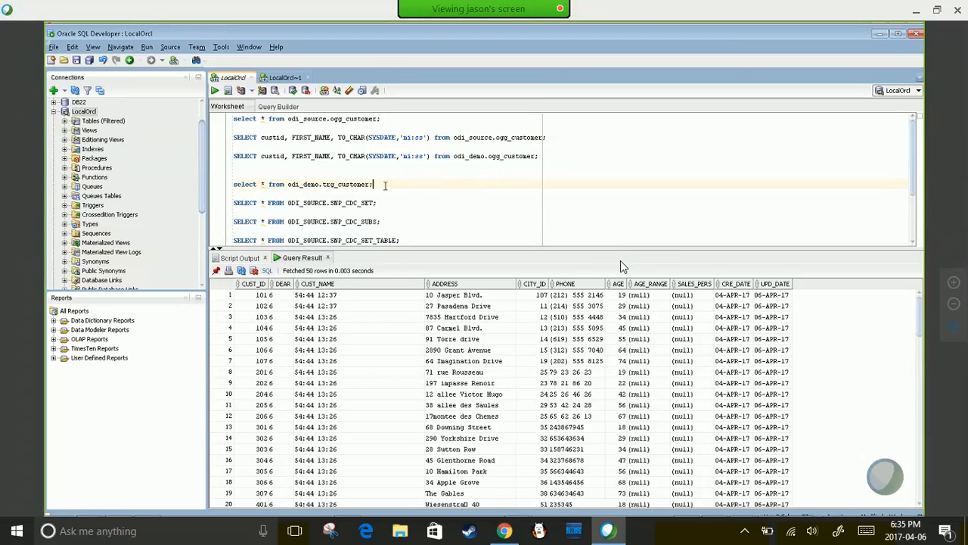
drag(385, 185, 233, 184)
key(ctrl+Return)
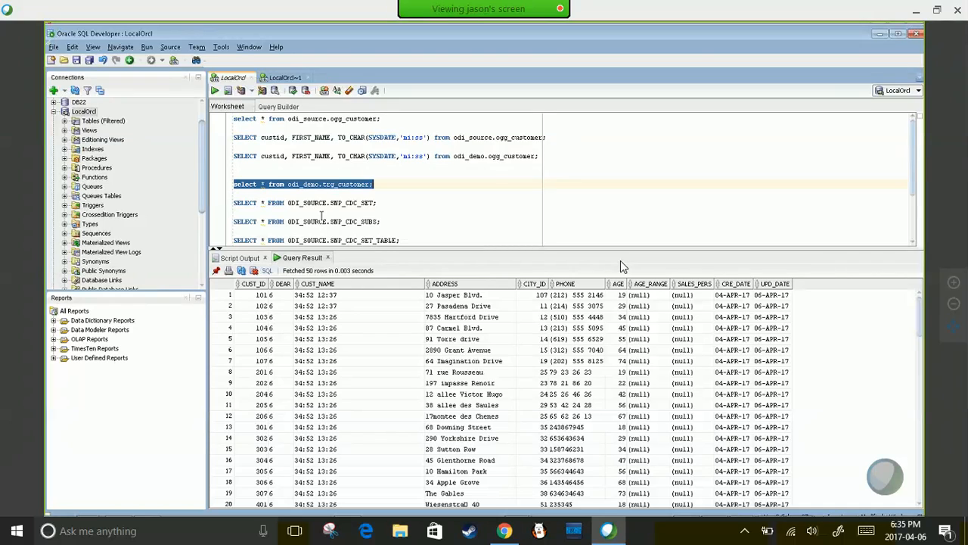
key(ctrl+Return)
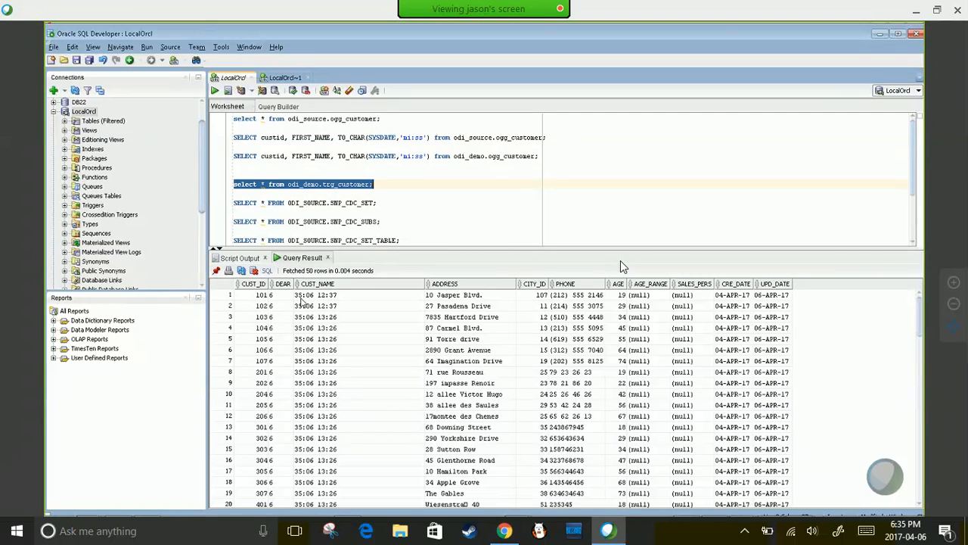
key(ctrl+Return)
key(ctrl+Return)
key(ctrl+Return)
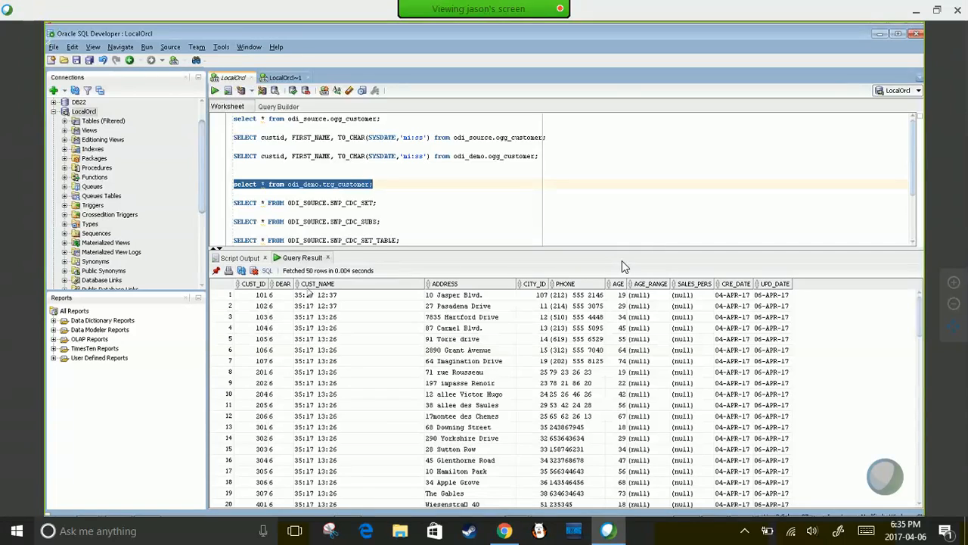
- Query odi_demo.ogg_customer, then rerun trg_customer repeatedly until it shows 35:36 times
click(304, 158)
drag(542, 157, 234, 156)
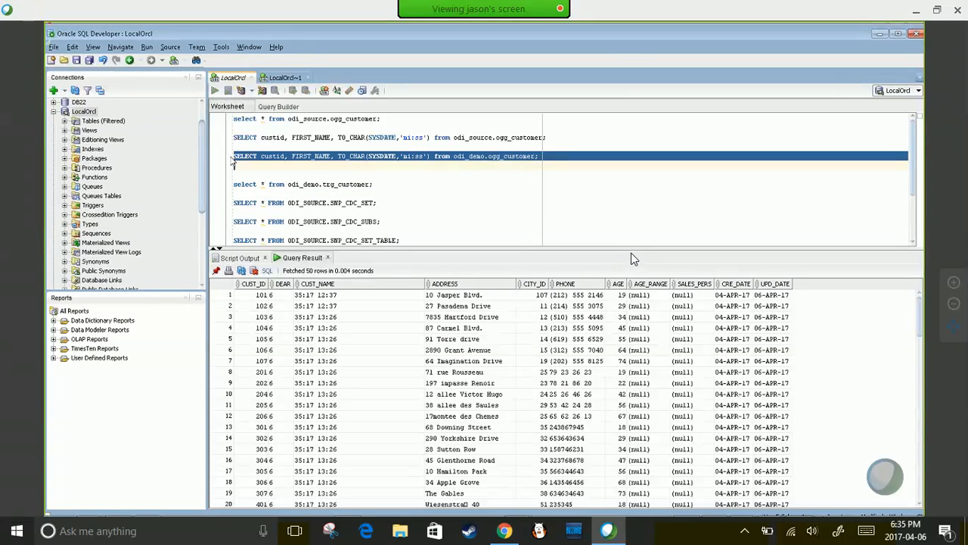
key(ctrl+Return)
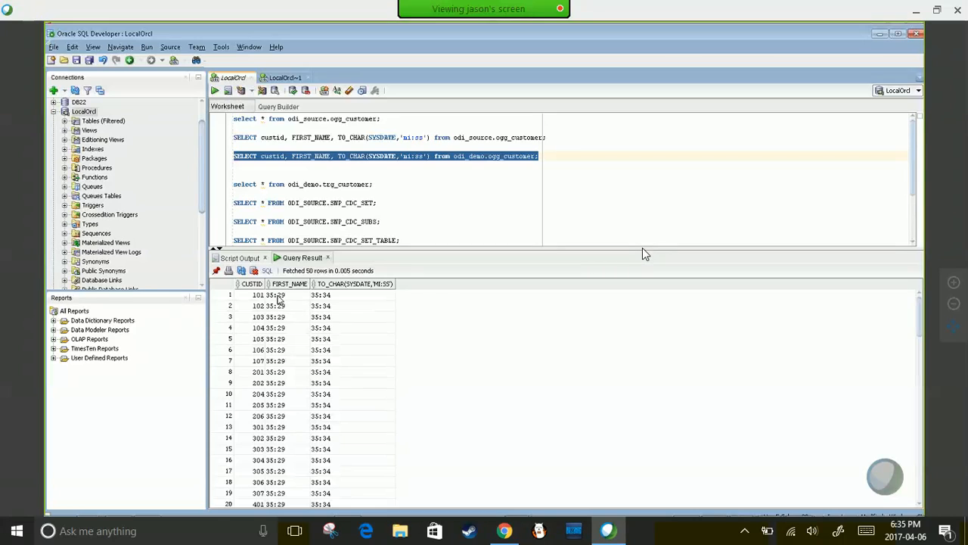
drag(373, 185, 229, 182)
key(ctrl+Return)
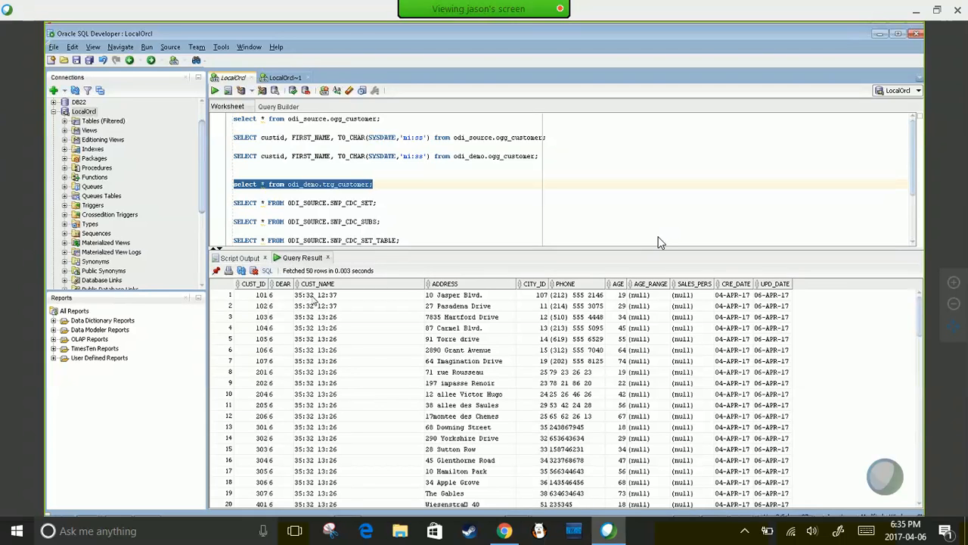
key(ctrl+Return)
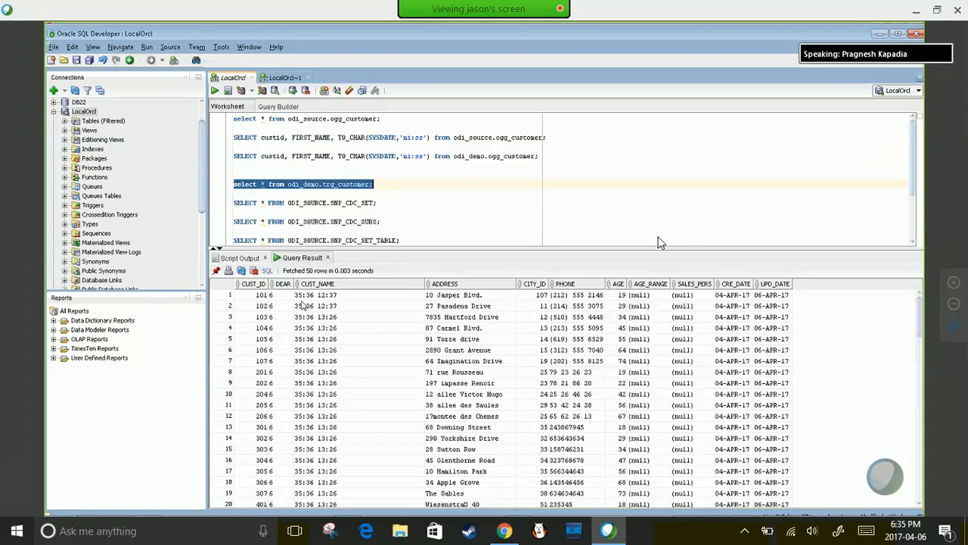
key(ctrl+Return)
key(ctrl+Return)
key(ctrl+Return)
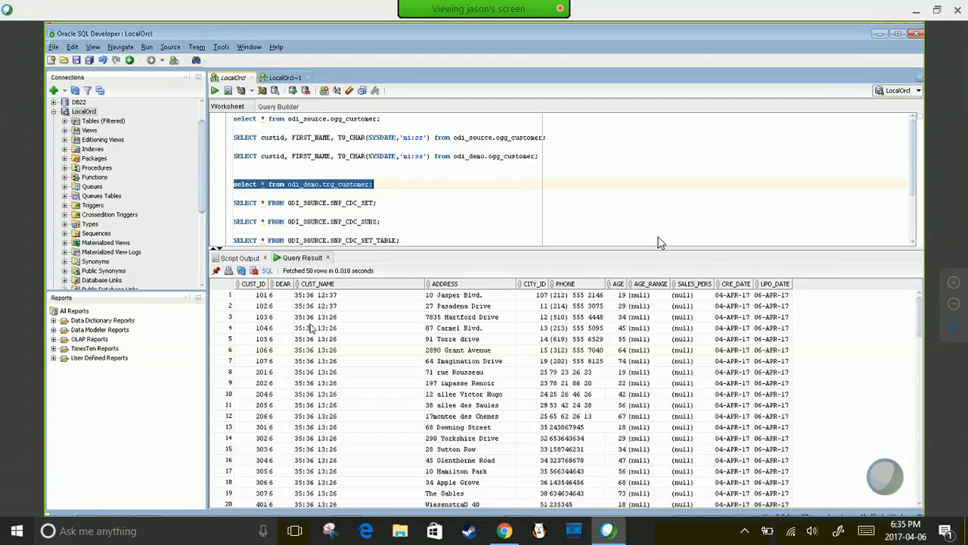
key(ctrl+Return)
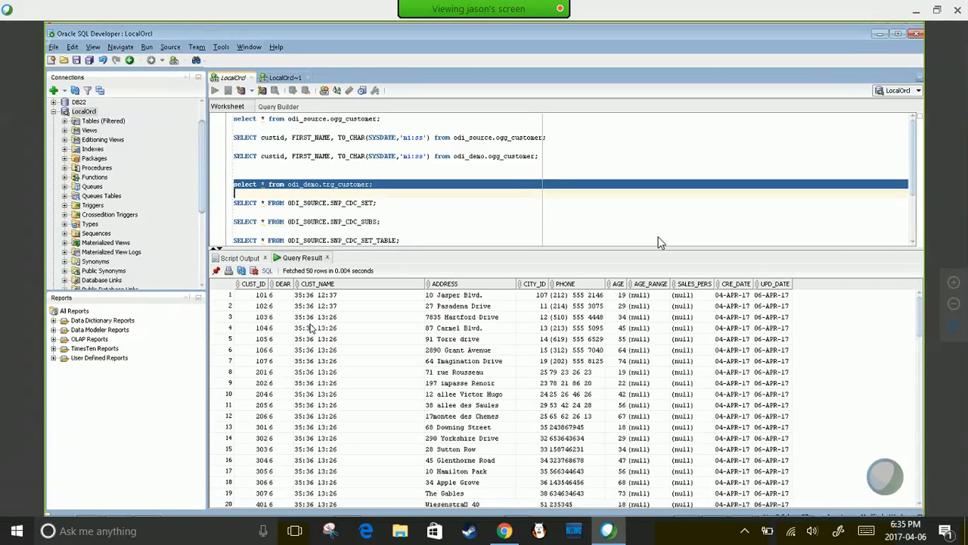
mouse_move(696, 505)
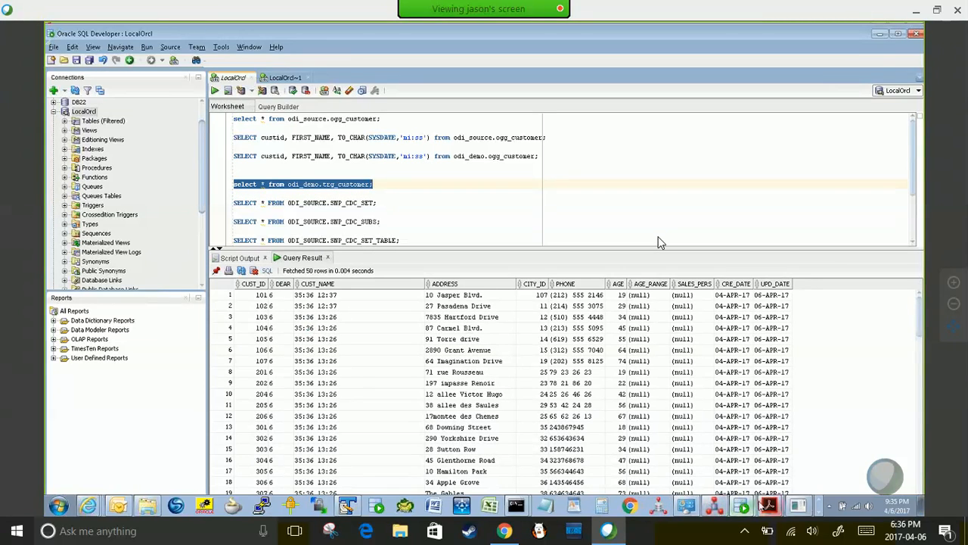
- Check the update loop window has finished, then return to the query worksheet
click(742, 506)
click(743, 481)
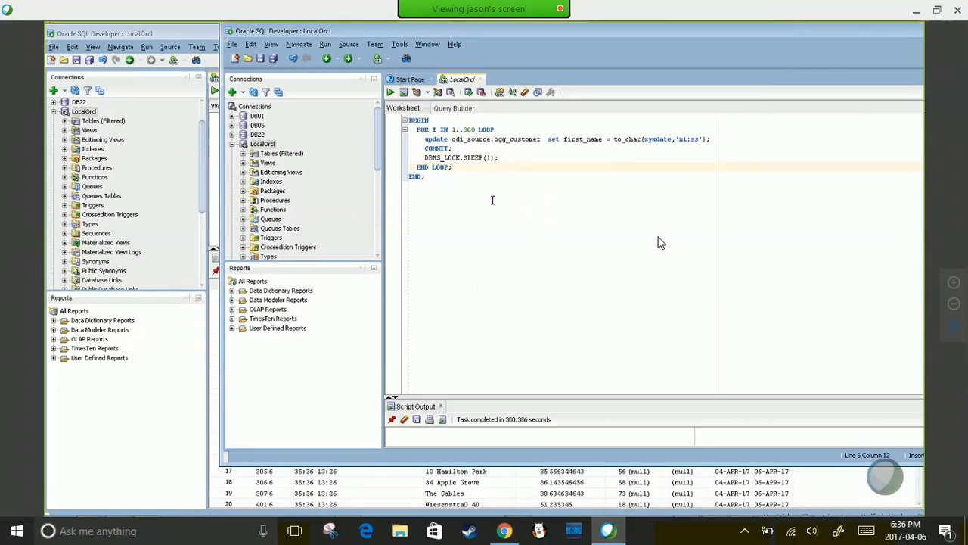
key(alt+Tab)
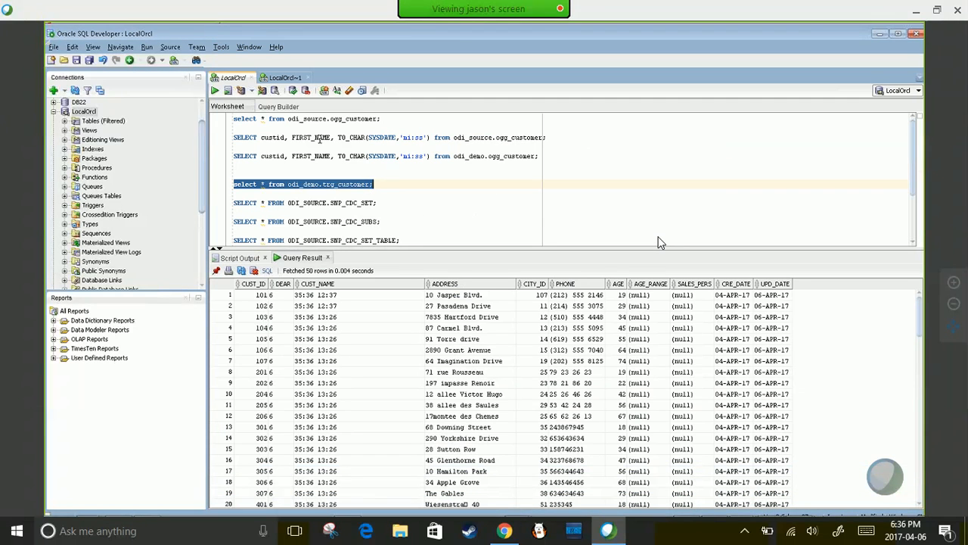
- Run the odi_source.ogg_customer, odi_demo.ogg_customer and trg_customer queries, all showing 35:36 values
click(318, 138)
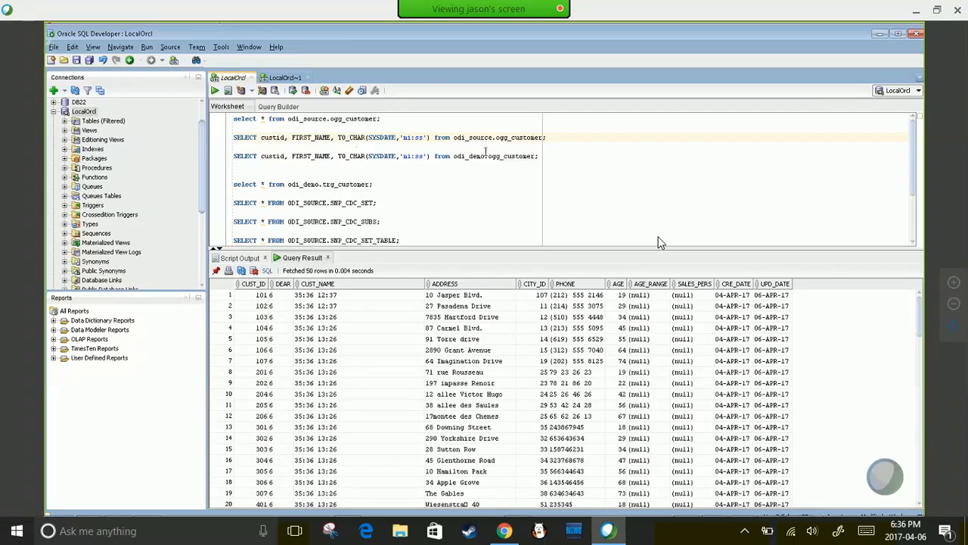
drag(554, 138, 227, 138)
click(215, 90)
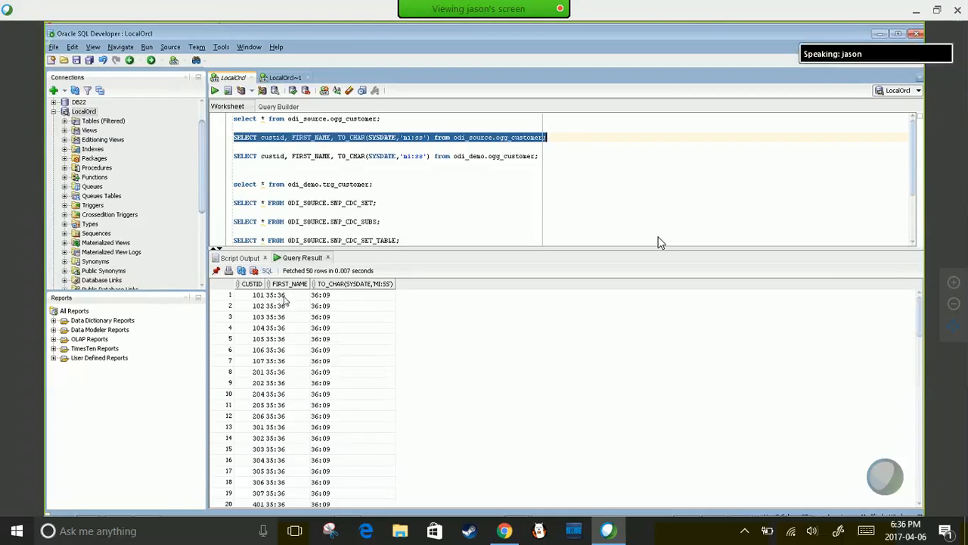
drag(542, 157, 217, 158)
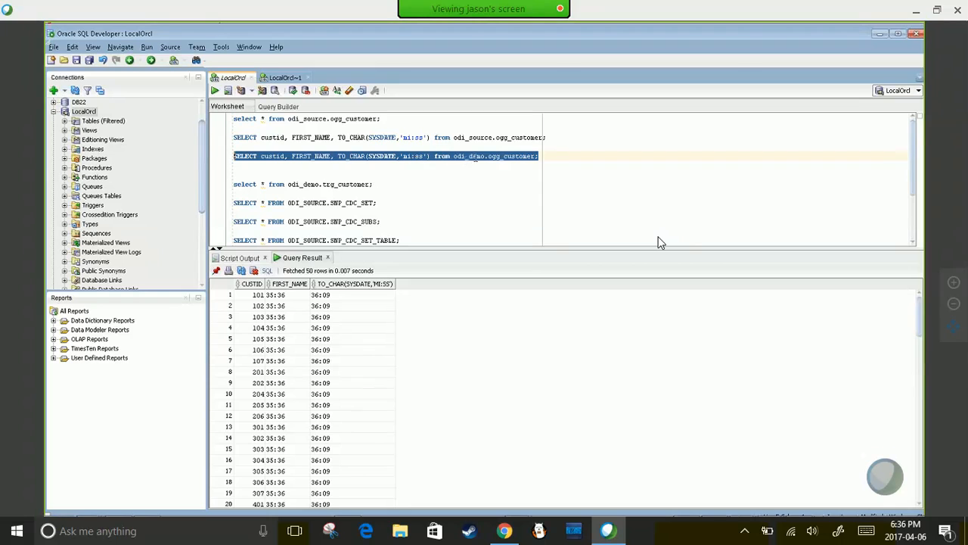
click(215, 90)
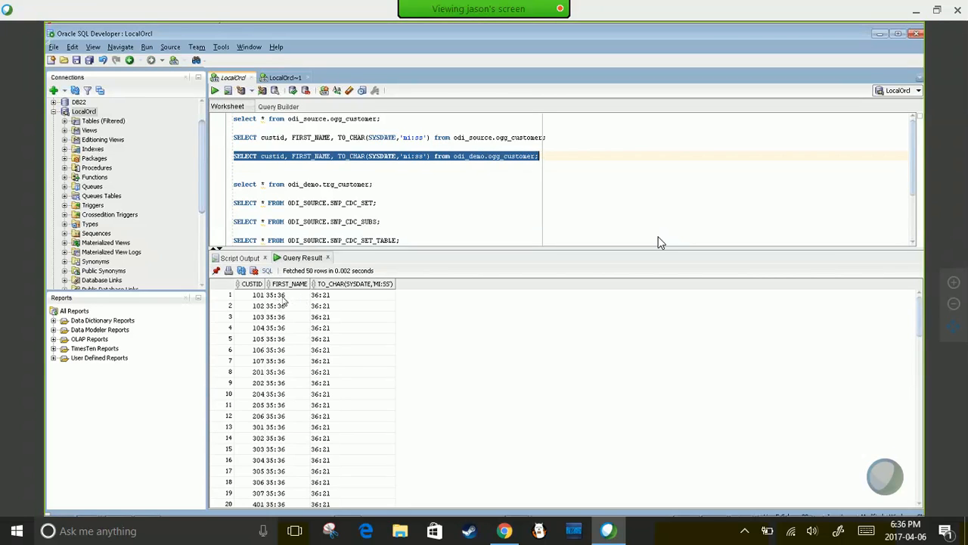
drag(376, 184, 229, 184)
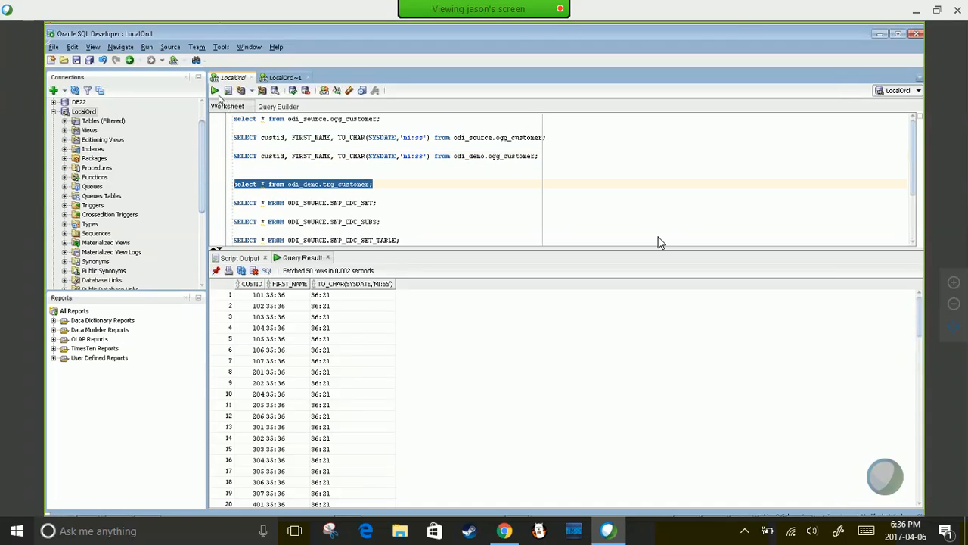
click(215, 90)
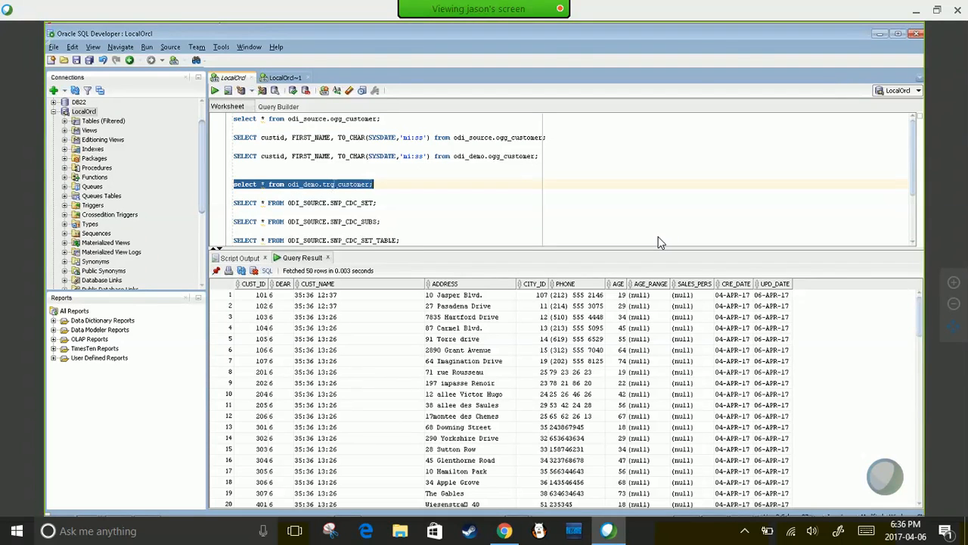
click(334, 184)
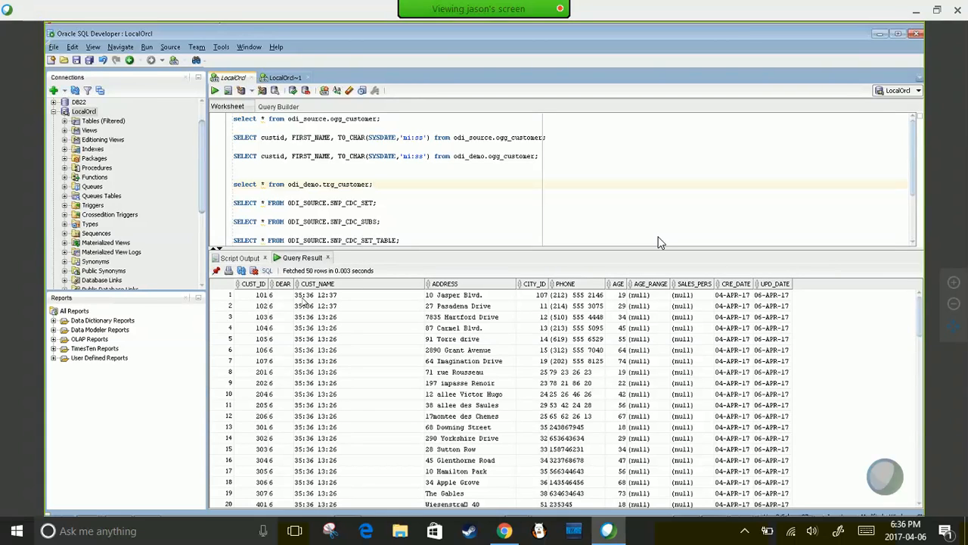
click(303, 295)
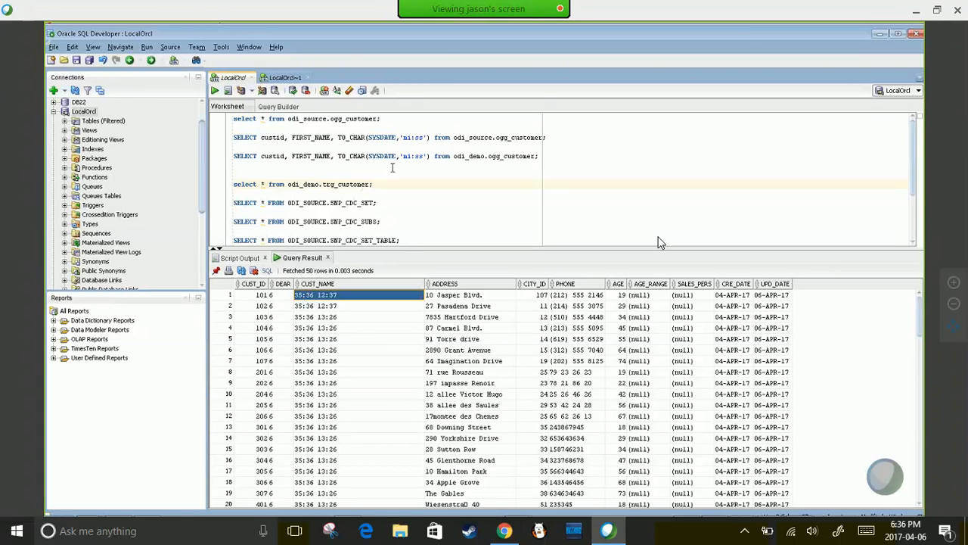
- Rerun the update loop with its bound changed from 300 to 100, then select the source time query
mouse_move(741, 505)
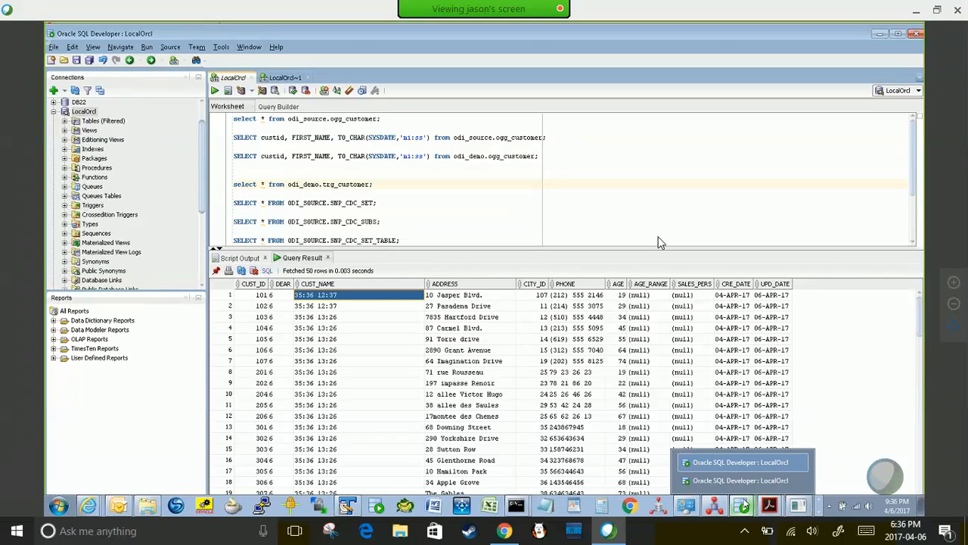
click(745, 505)
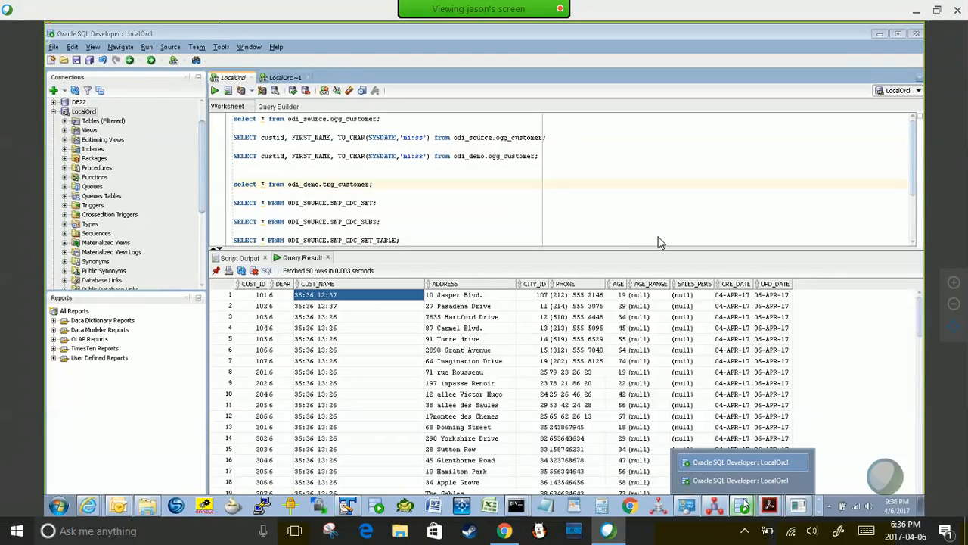
click(743, 506)
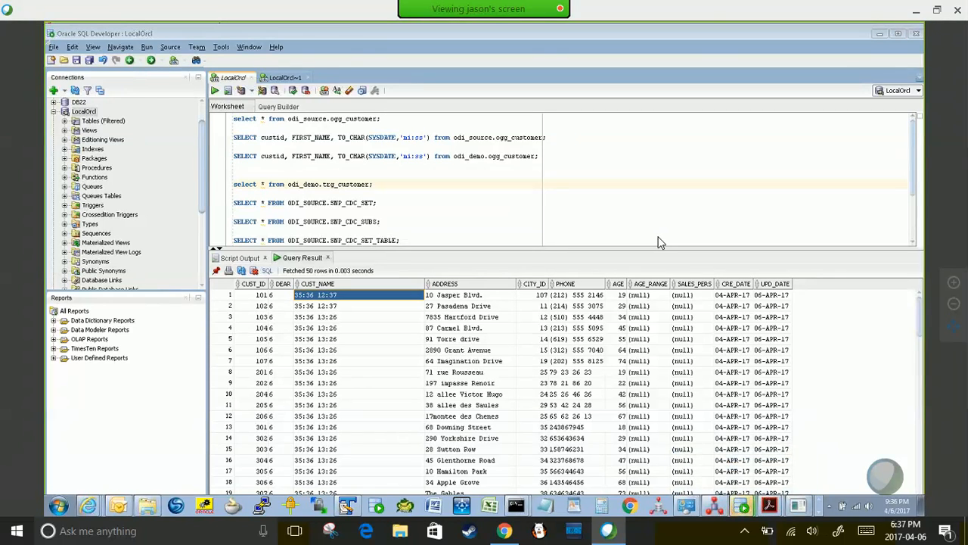
click(741, 505)
click(752, 479)
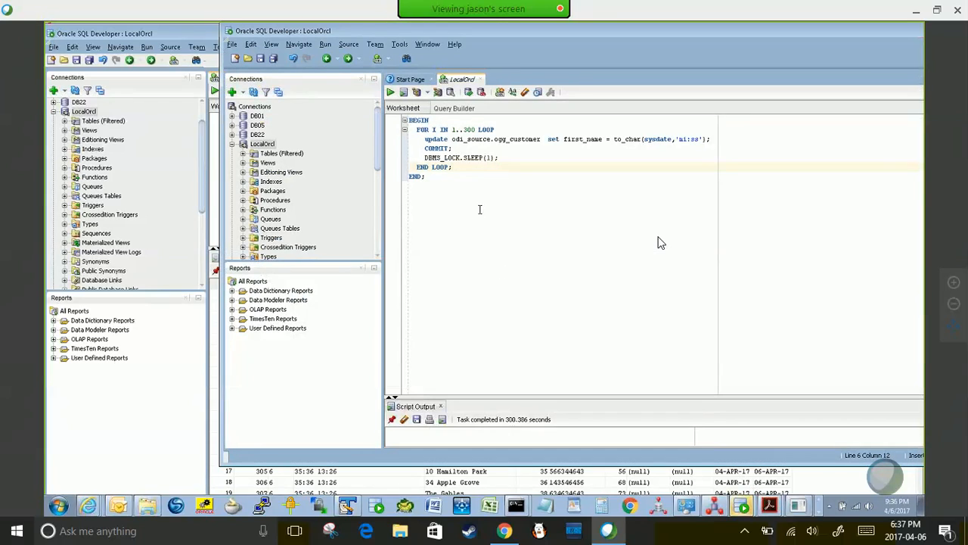
click(465, 129)
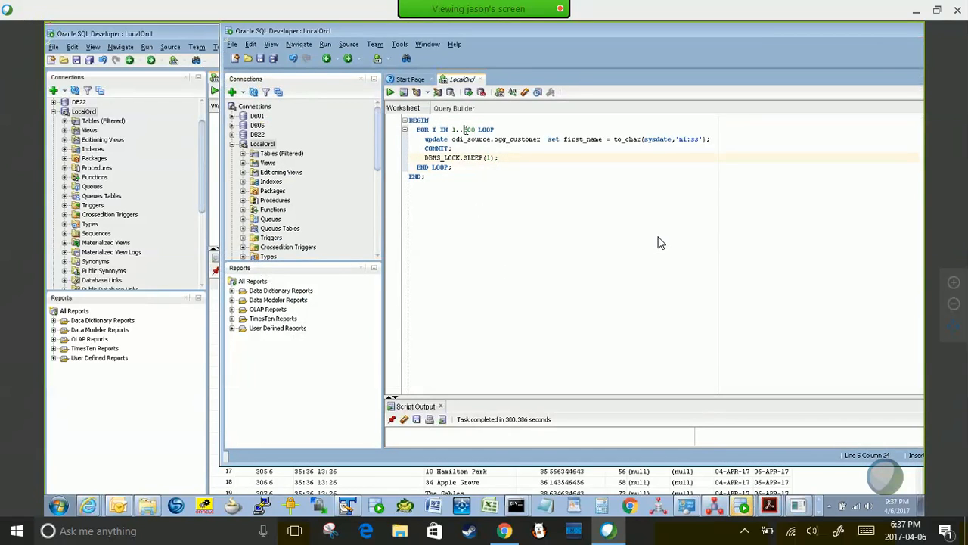
key(Delete)
text(1)
click(547, 163)
key(F5)
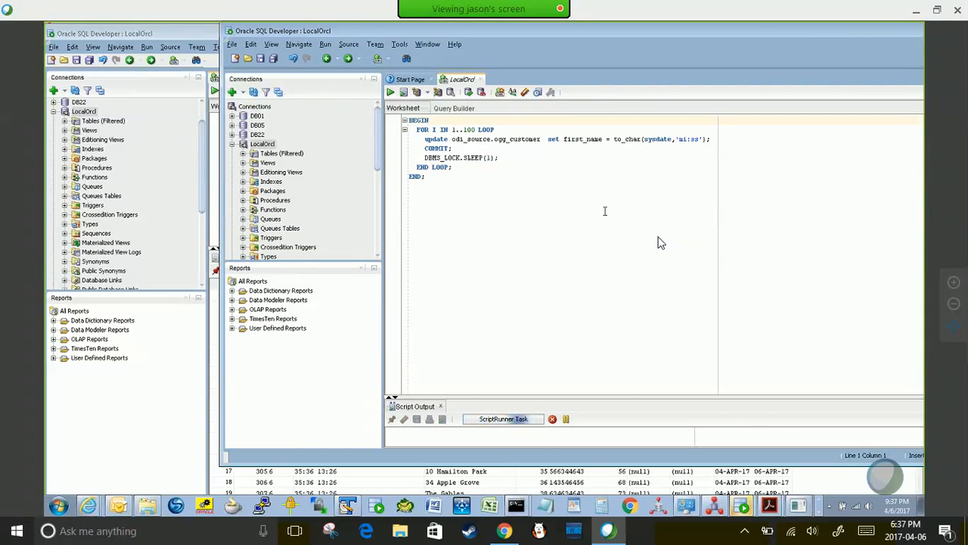
key(alt+Tab)
drag(553, 139, 231, 138)
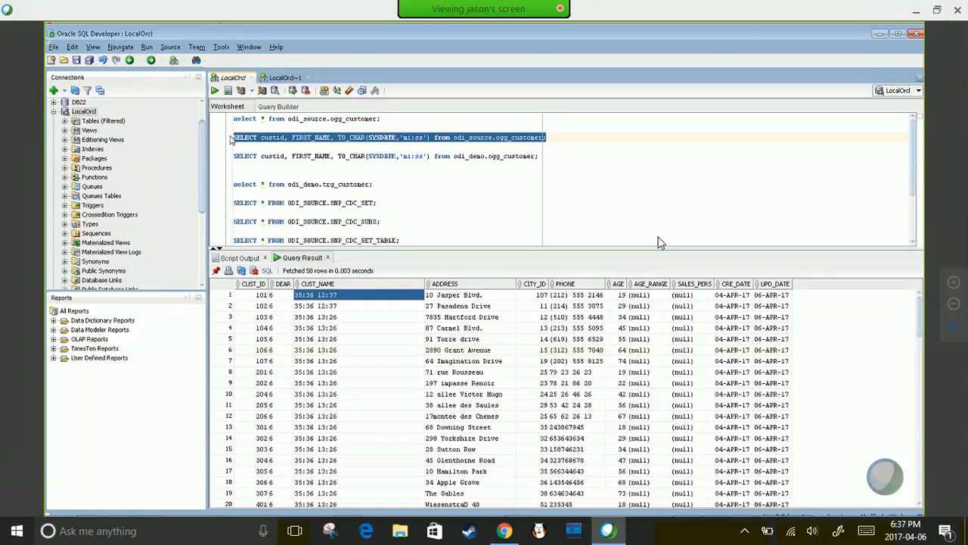
- Rerun the source, odi_demo and trg_customer time queries several times to compare refreshed times
key(ctrl+Return)
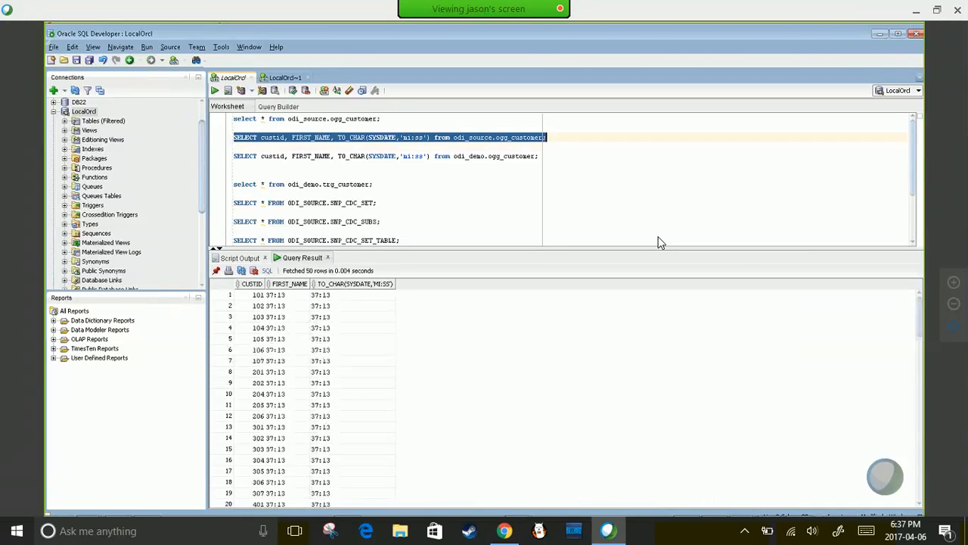
key(ctrl+Return)
drag(553, 159, 234, 159)
key(ctrl+Return)
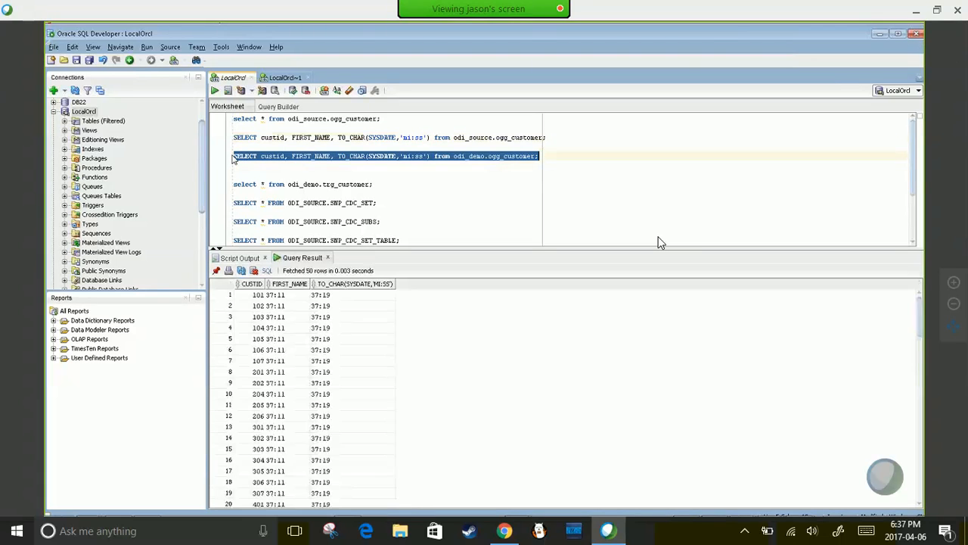
key(ctrl+Return)
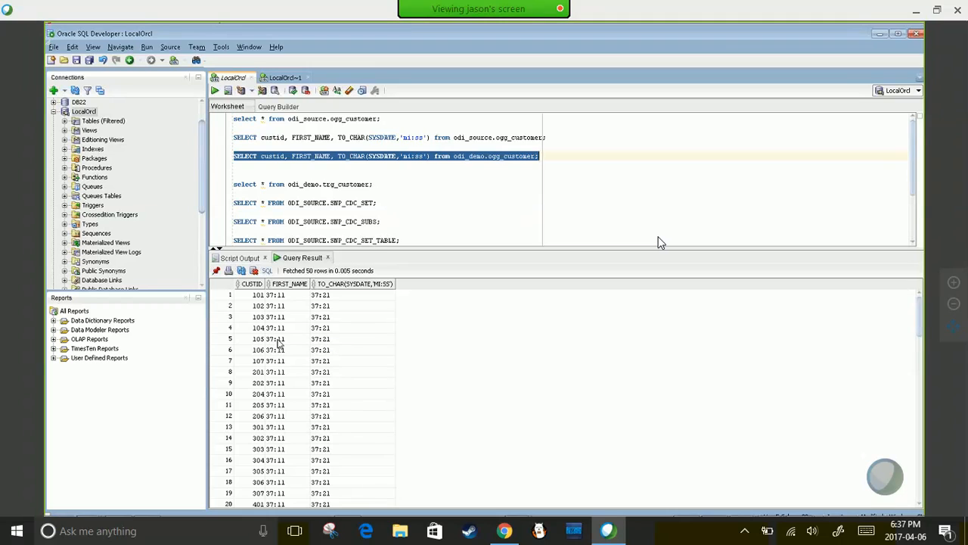
key(ctrl+Return)
key(ctrl+Return)
drag(373, 184, 223, 185)
key(ctrl+Return)
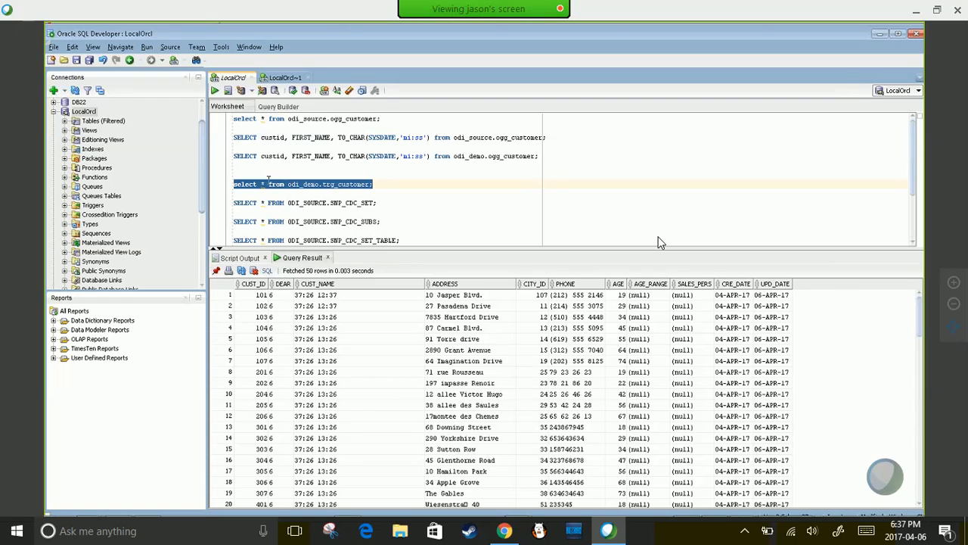
click(268, 184)
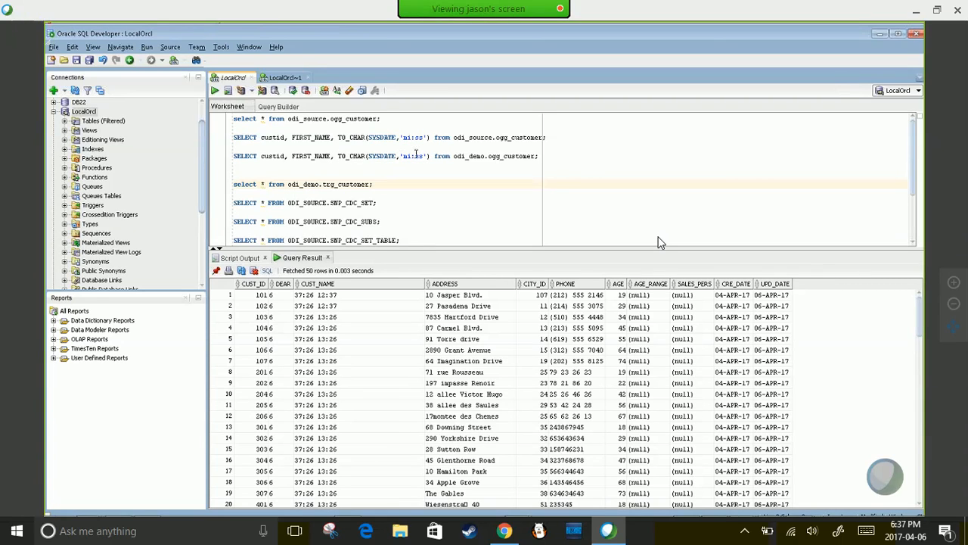
- Copy TO_CHAR(SYSDATE,'mi:ss') and rewrite the trg_customer select list to start with A.*, plus the expression
drag(338, 156, 430, 158)
key(ctrl+c)
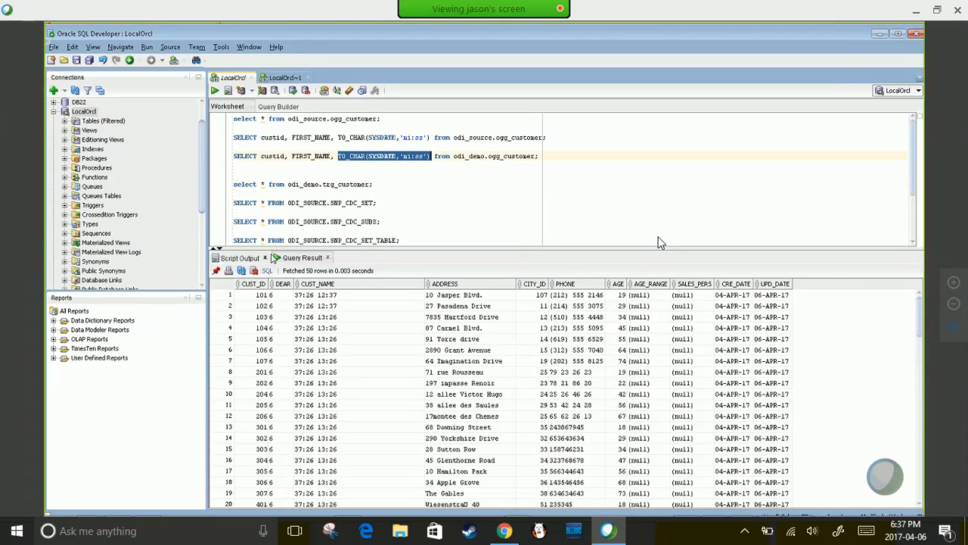
click(268, 184)
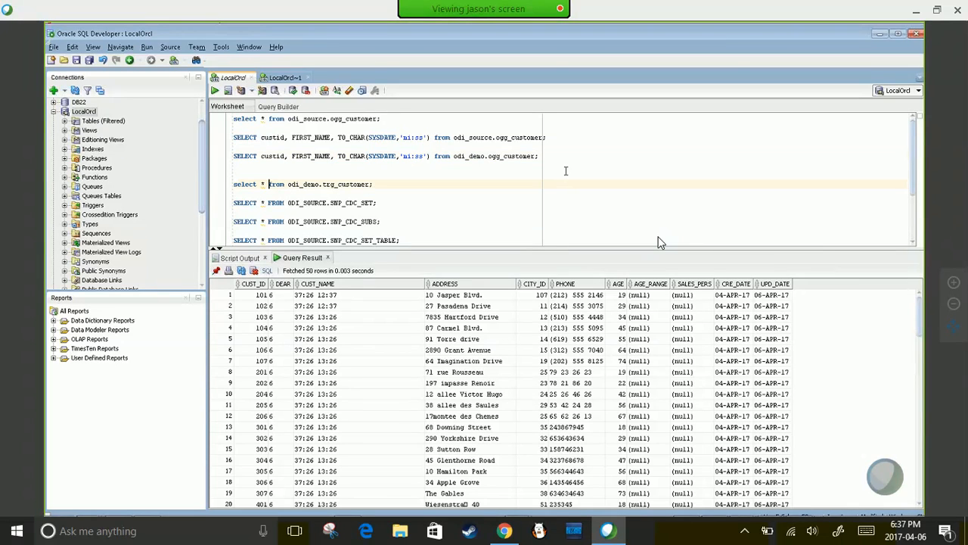
key(BackSpace)
text(A.*,)
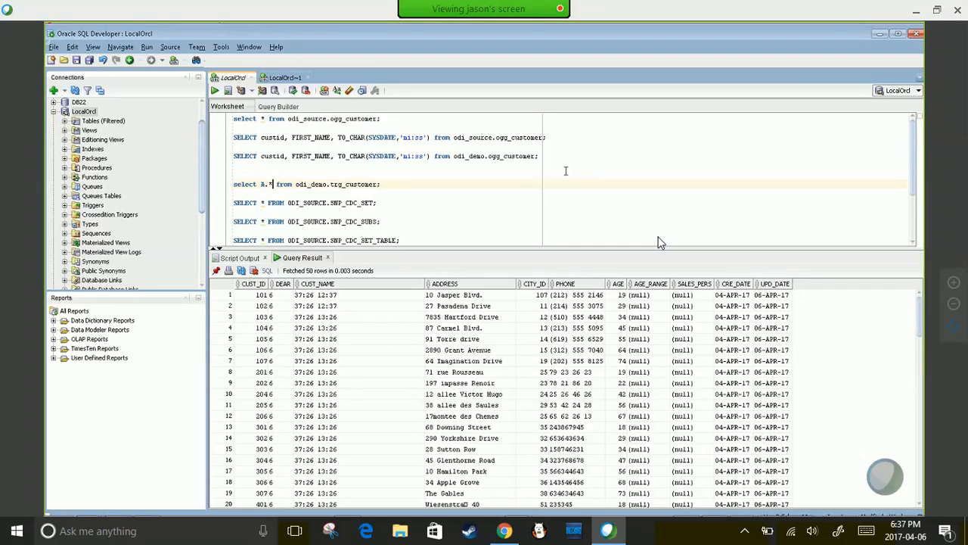
key(ctrl+v)
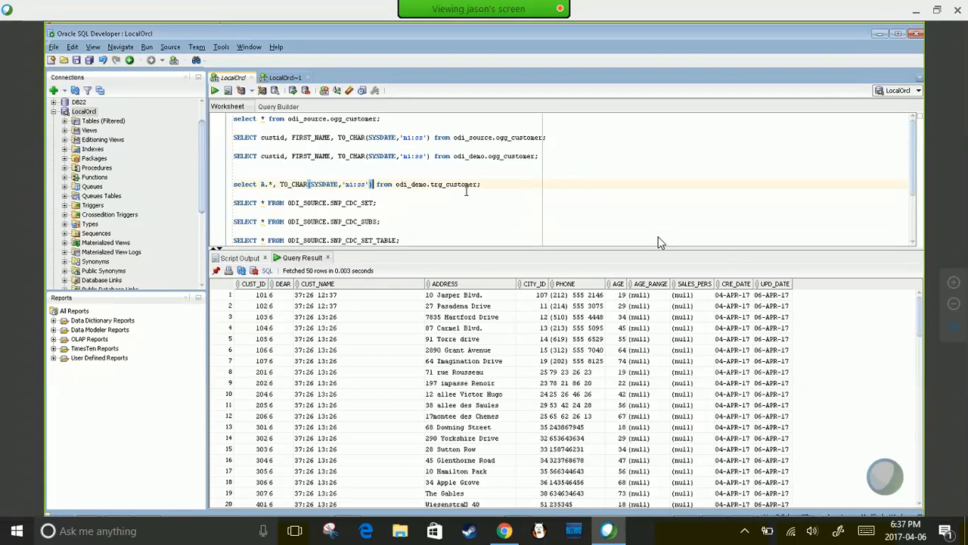
- Put the time expression before A.* too and run the trg_customer query, hitting ORA-00904
click(262, 184)
key(ctrl+v)
text(,)
key(F11)
key(Escape)
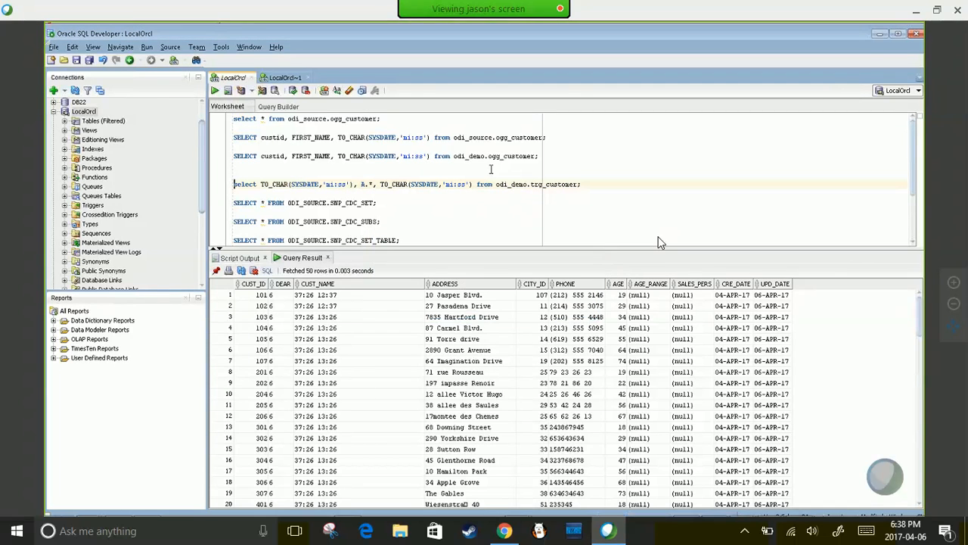
key(shift+End)
key(ctrl+Return)
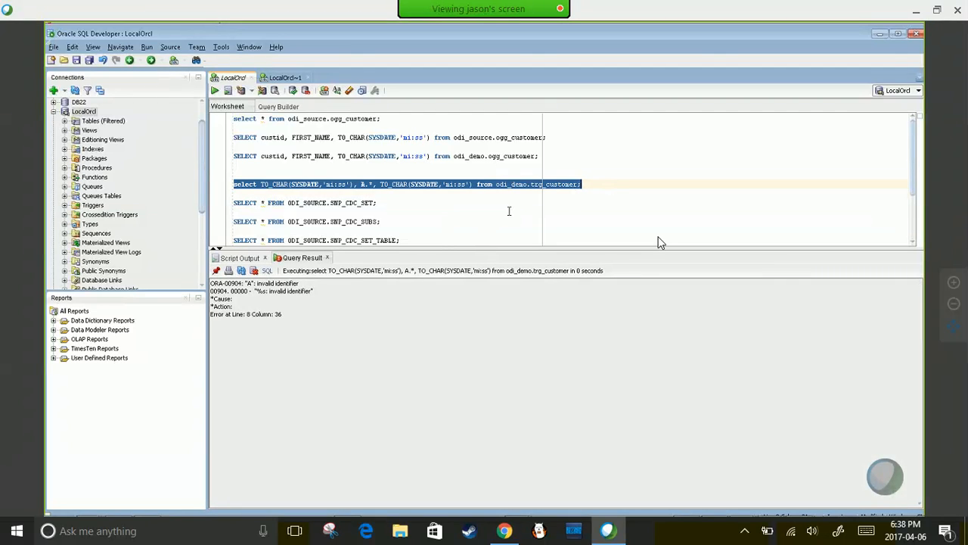
- Add table alias A to fix the error and rerun the query twice
click(375, 190)
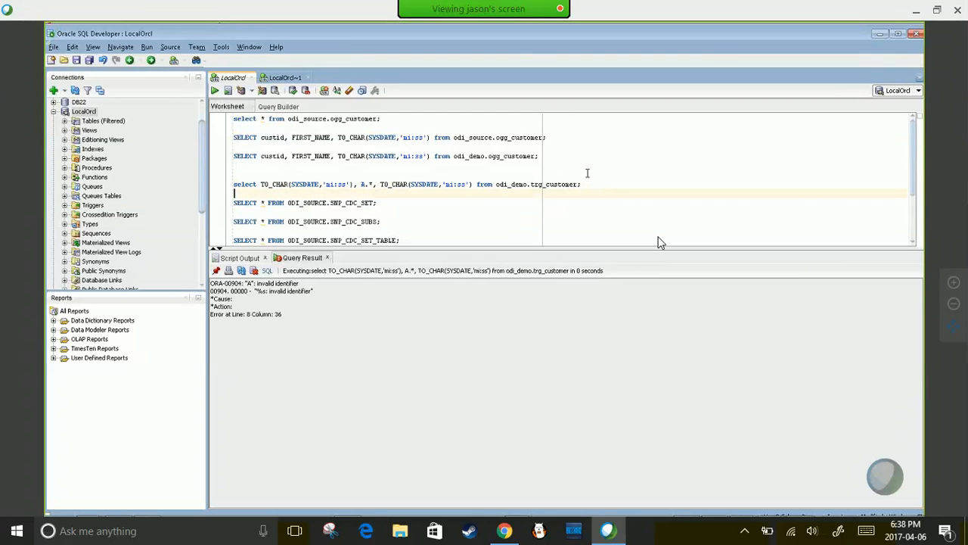
text(A;)
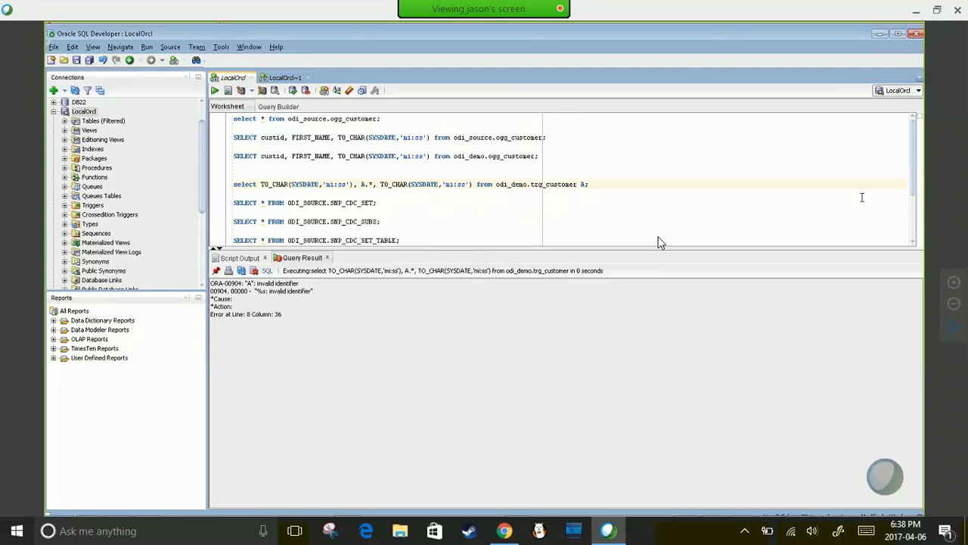
key(shift+End)
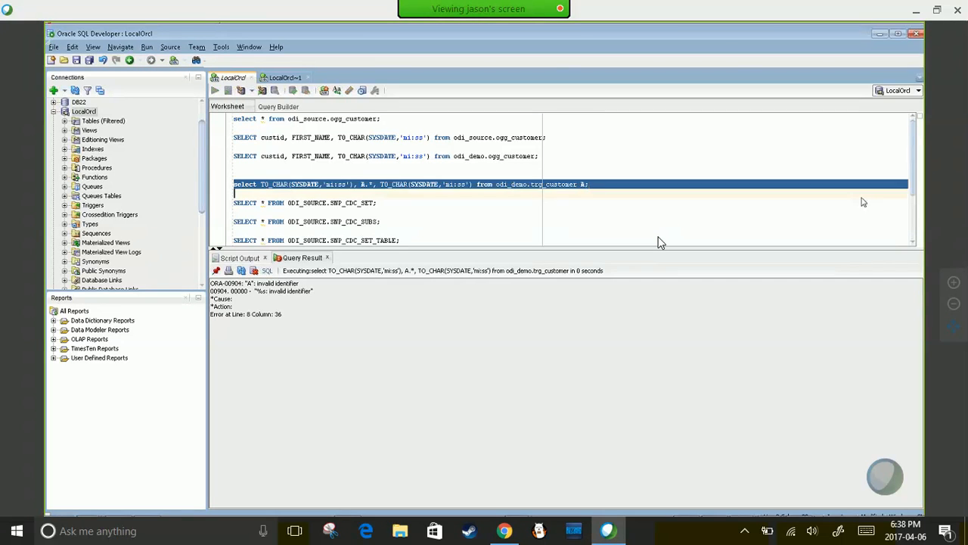
key(ctrl+Return)
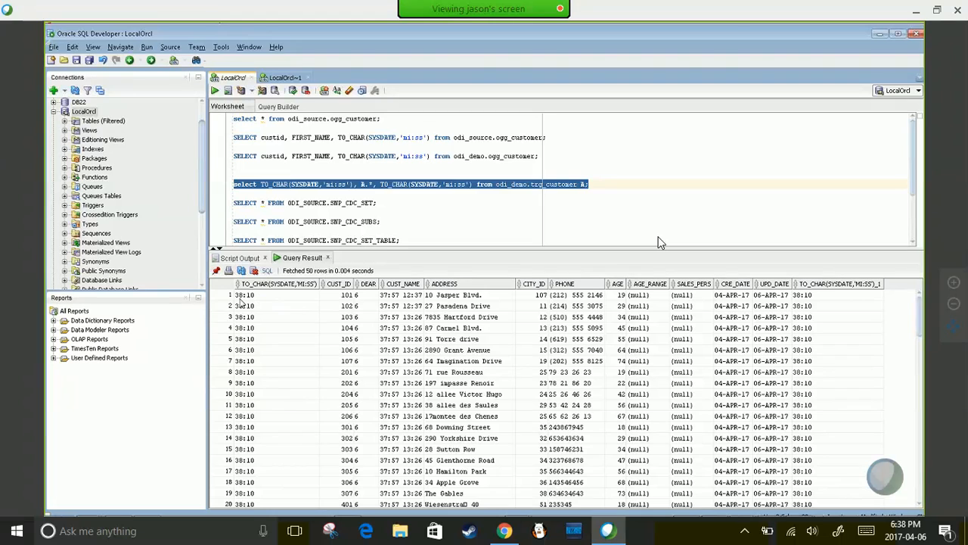
key(ctrl+Return)
key(ctrl+Return)
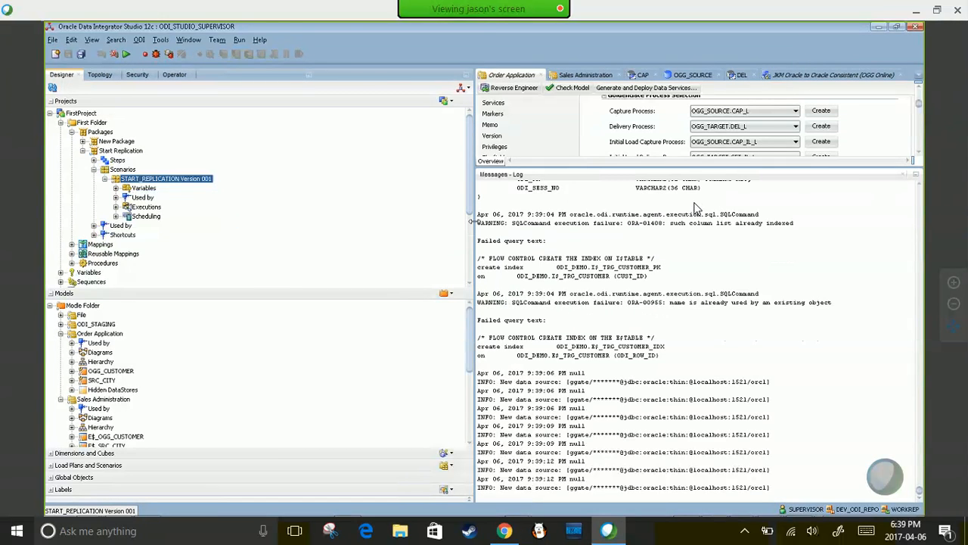
- Open the Start Replication package and enlarge its diagram area
drag(472, 222, 308, 218)
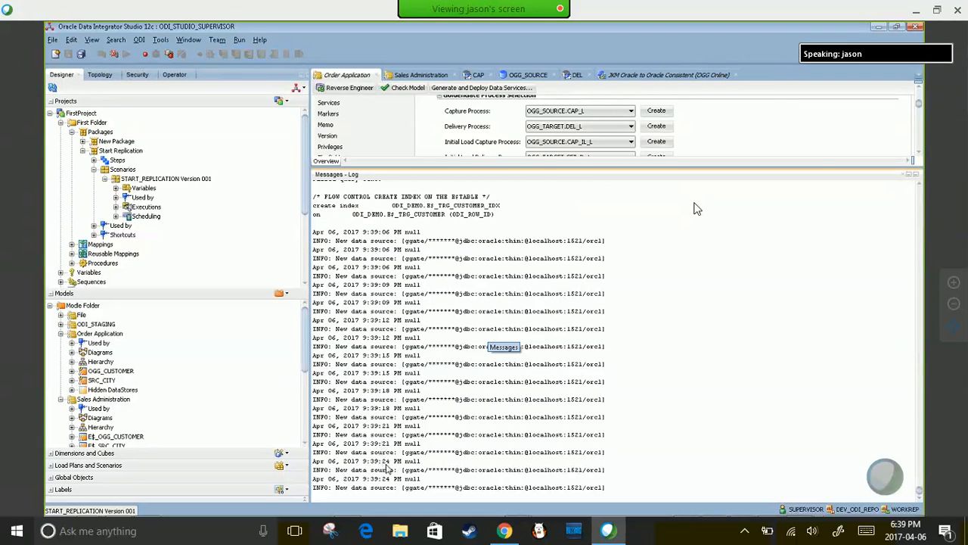
click(95, 154)
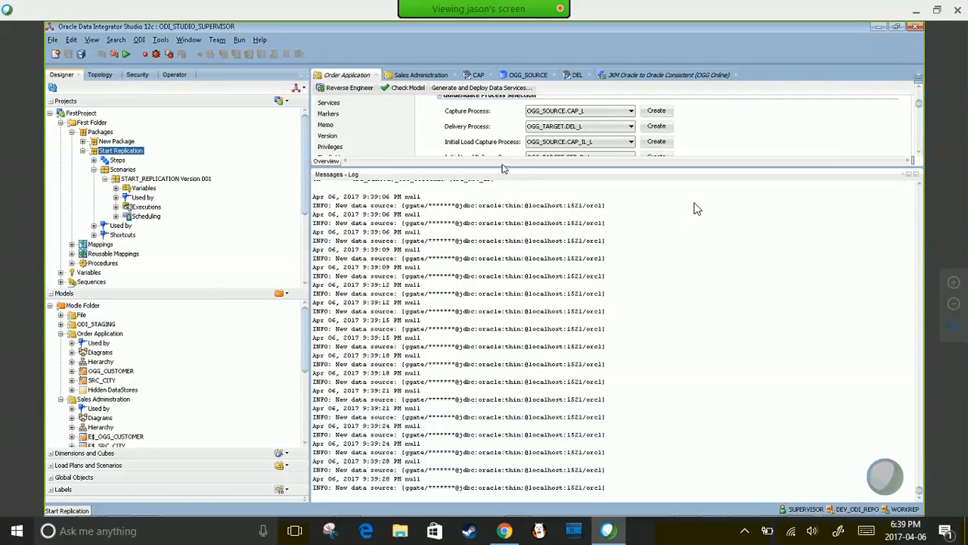
drag(502, 168, 512, 468)
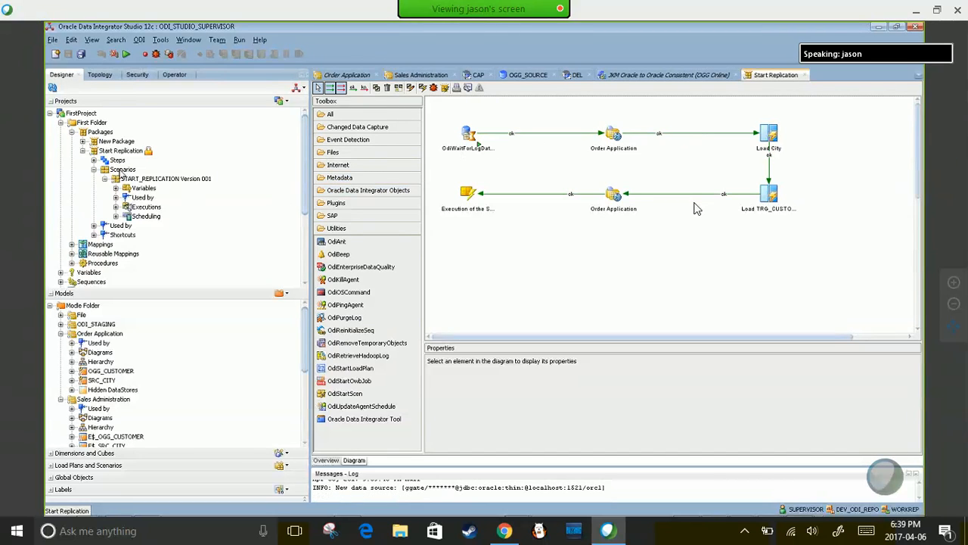
- Select the OdiWaitForLogData step and enlarge Properties to show all its parameters
click(120, 170)
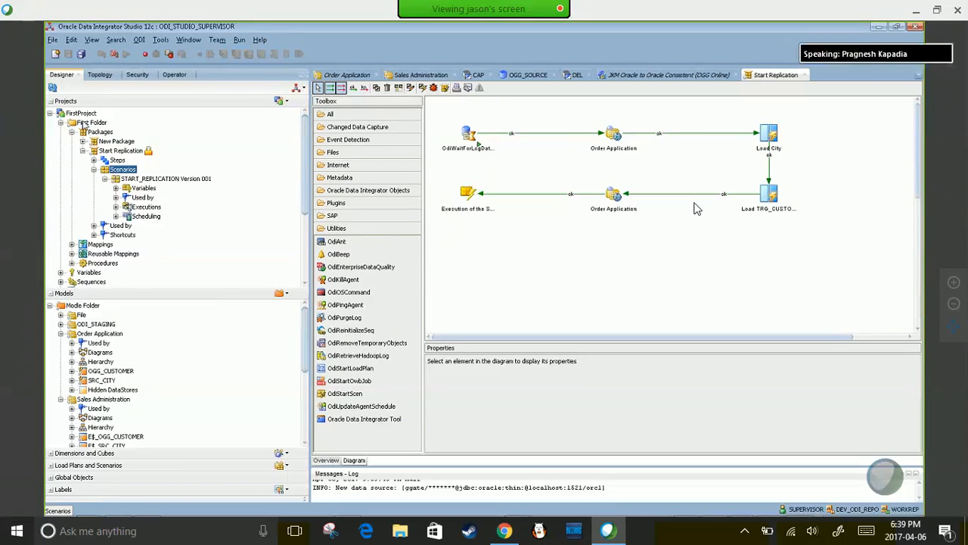
click(467, 140)
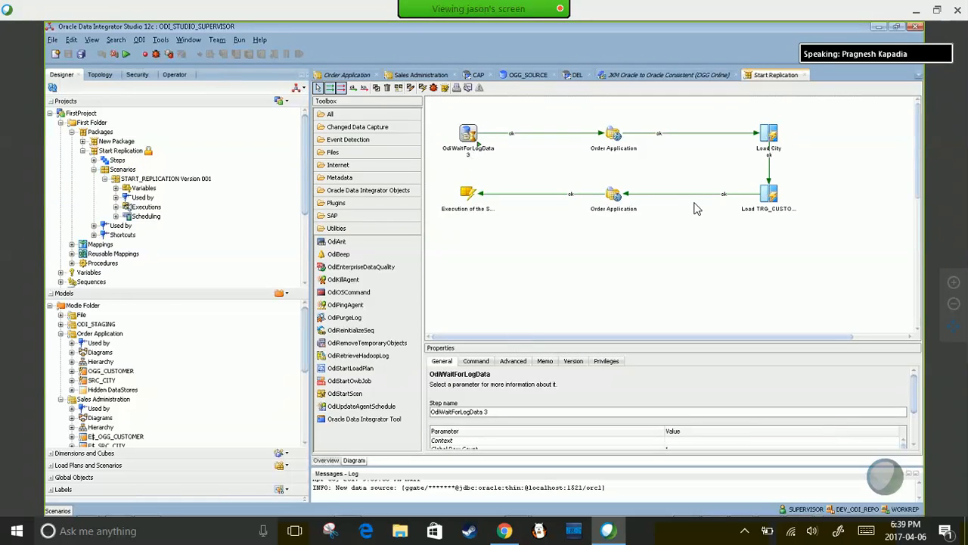
drag(514, 342, 514, 257)
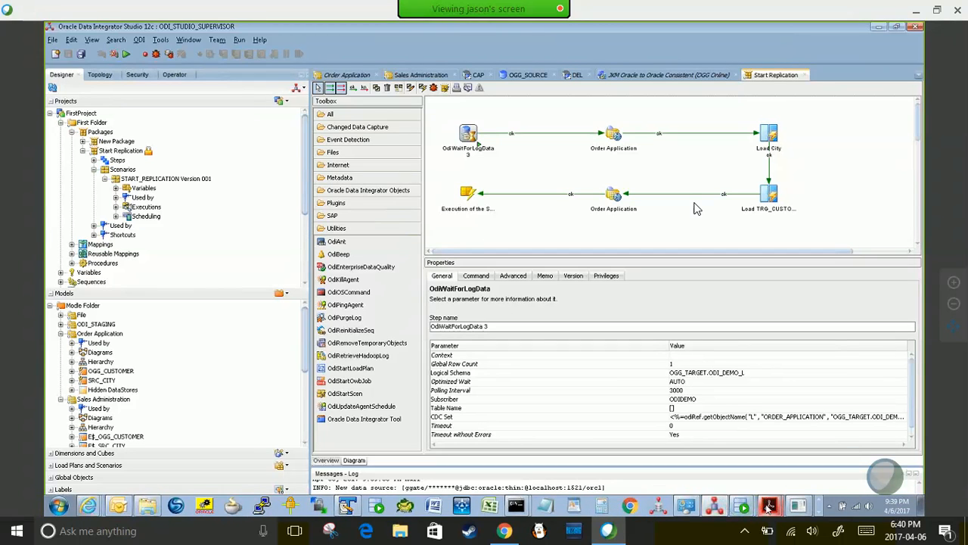
- Bring up the ODI 12c getting started guide and scroll through it
mouse_move(768, 509)
click(768, 480)
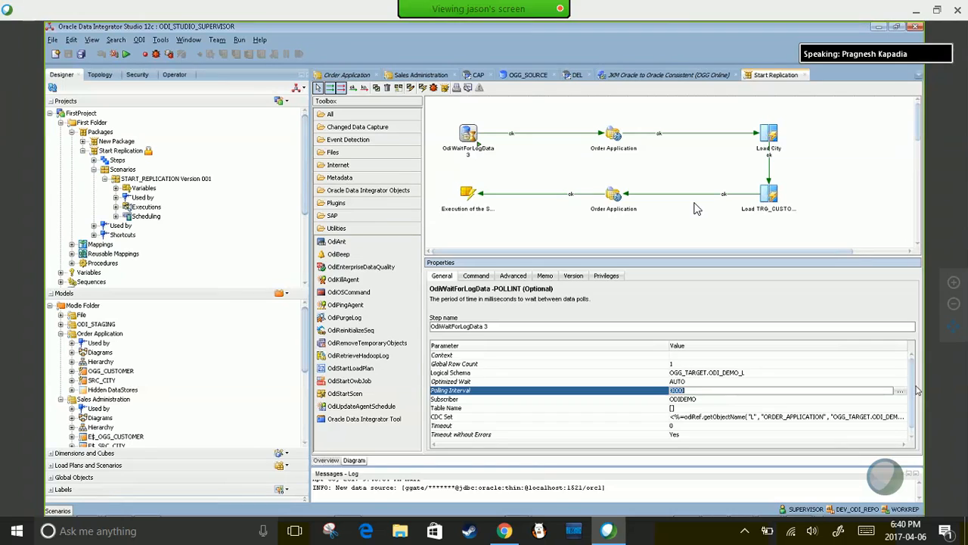
scroll(918, 427, down, 1)
- Keep Polling Interval at 3000 and show the upper Order Application step's journalizing settings
scroll(917, 427, up, 1)
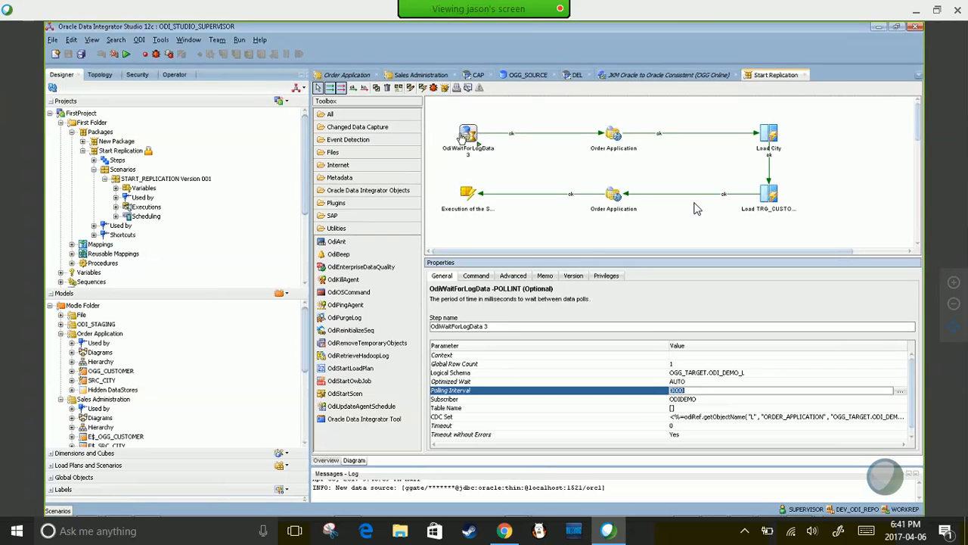
click(680, 427)
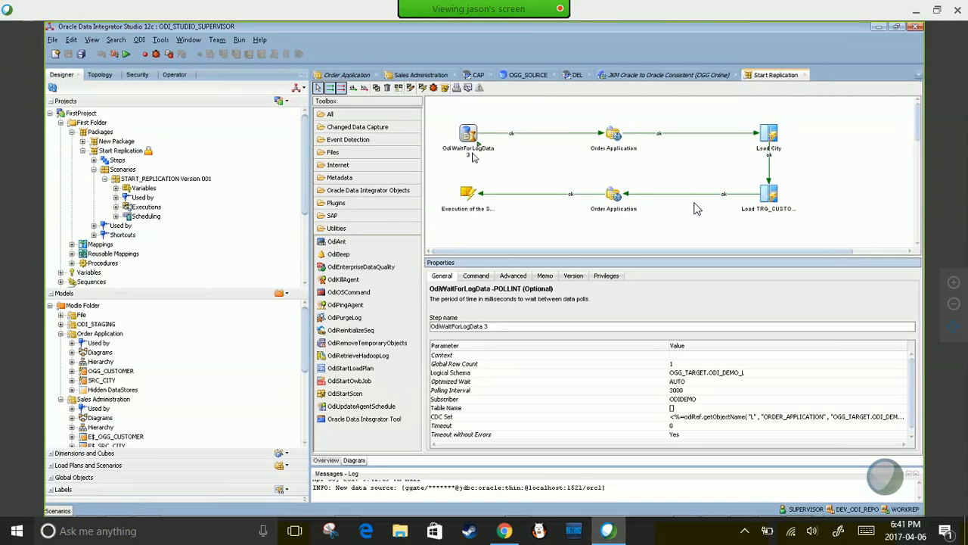
click(614, 135)
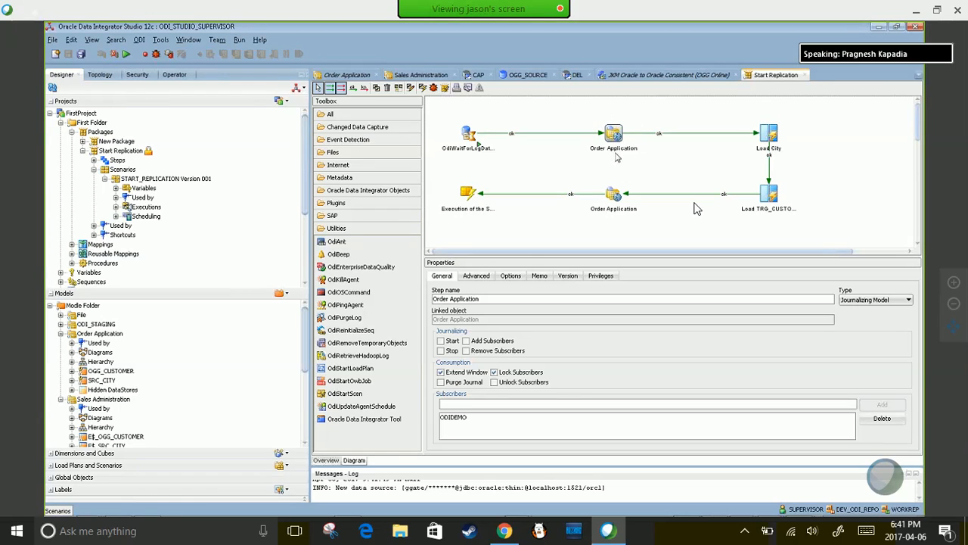
- Review Load City, Load TRG_CUSTOMER and lower Order Application steps, then show the START_REPLICATION execution step's settings
click(770, 134)
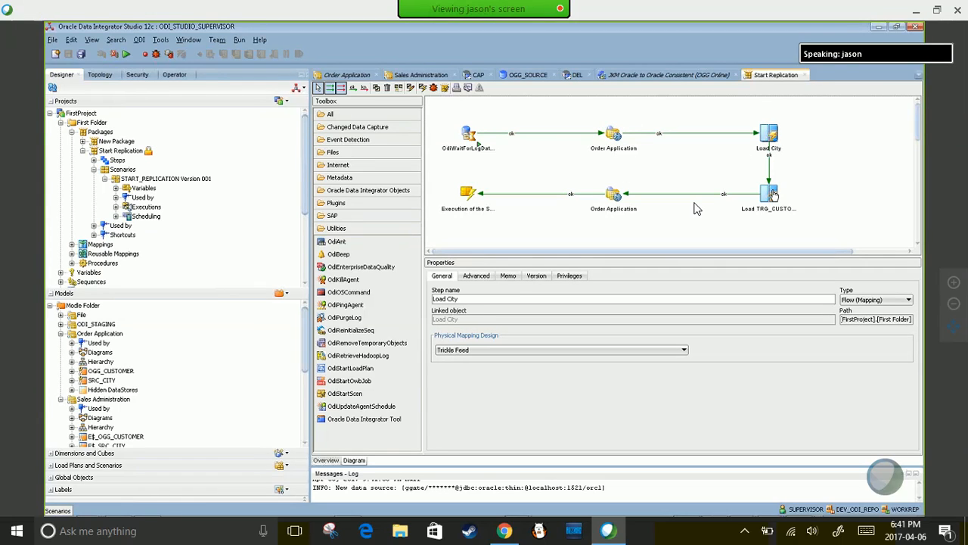
click(772, 194)
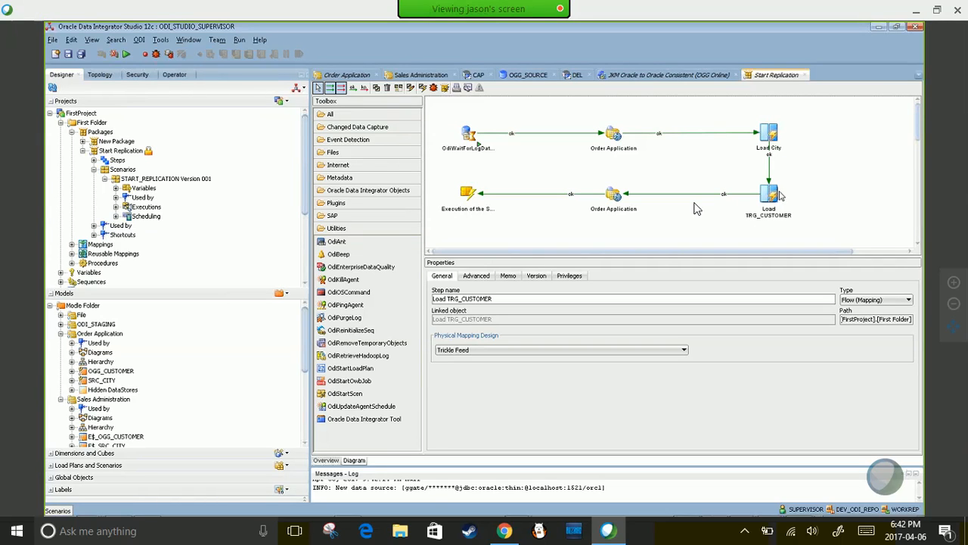
click(621, 195)
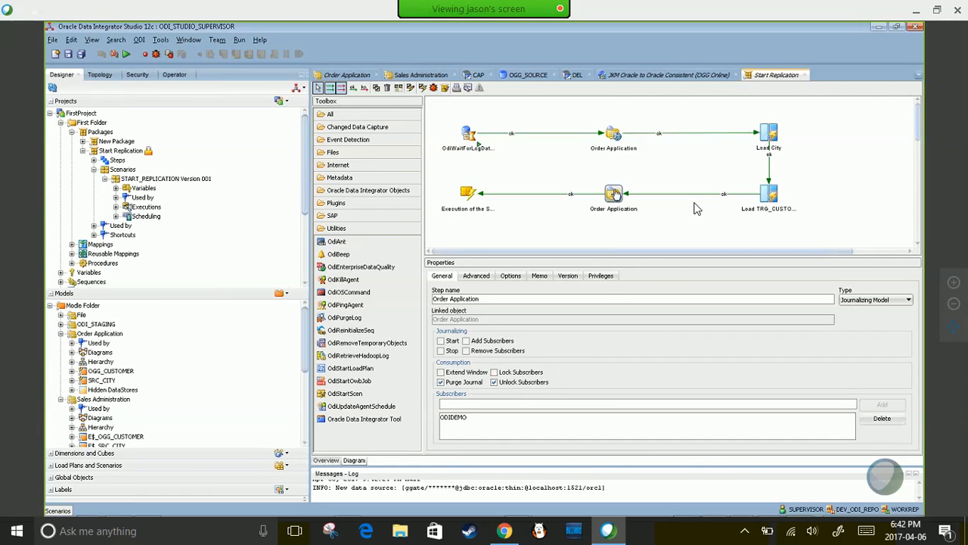
click(479, 198)
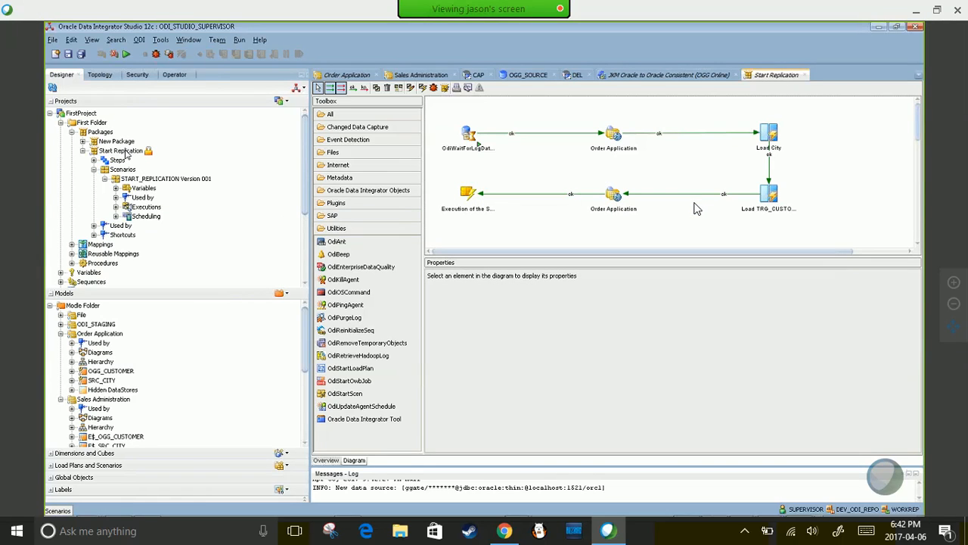
click(475, 197)
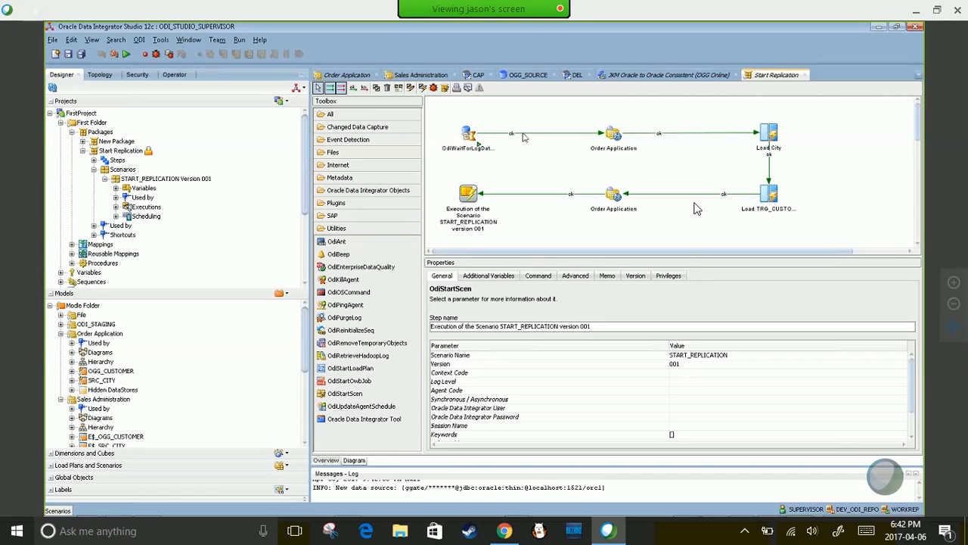
- List today's sessions in Operator and inspect the OdiWaitForLogData step's settings
click(175, 75)
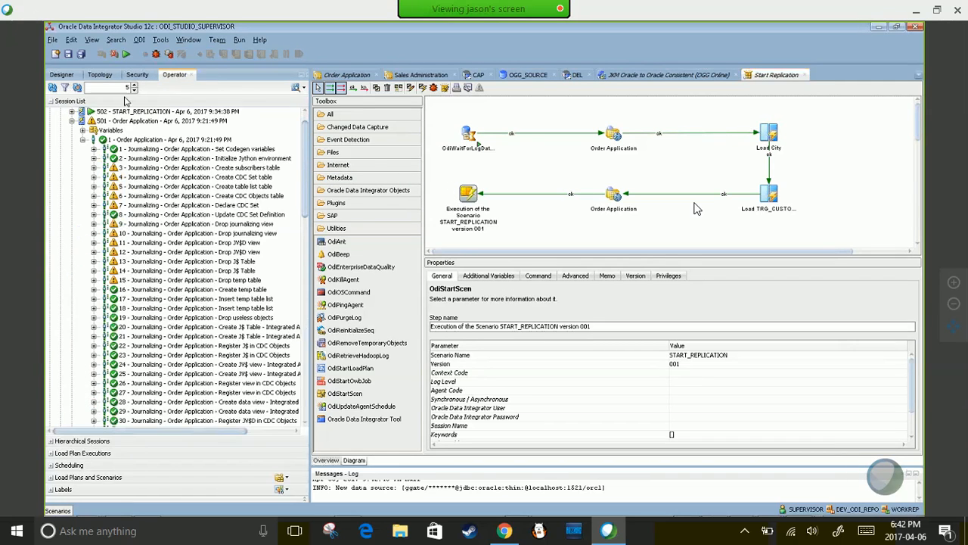
scroll(305, 176, up, 10)
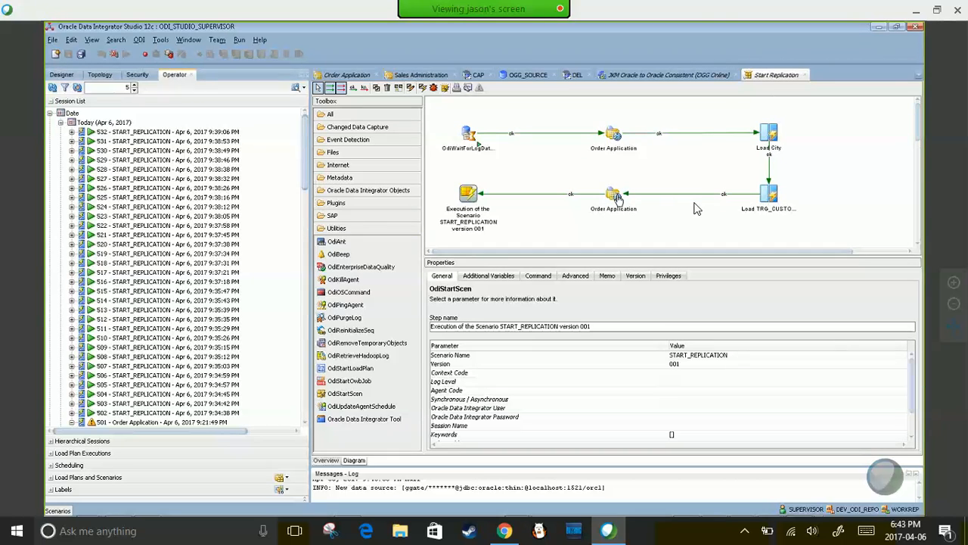
mouse_move(617, 197)
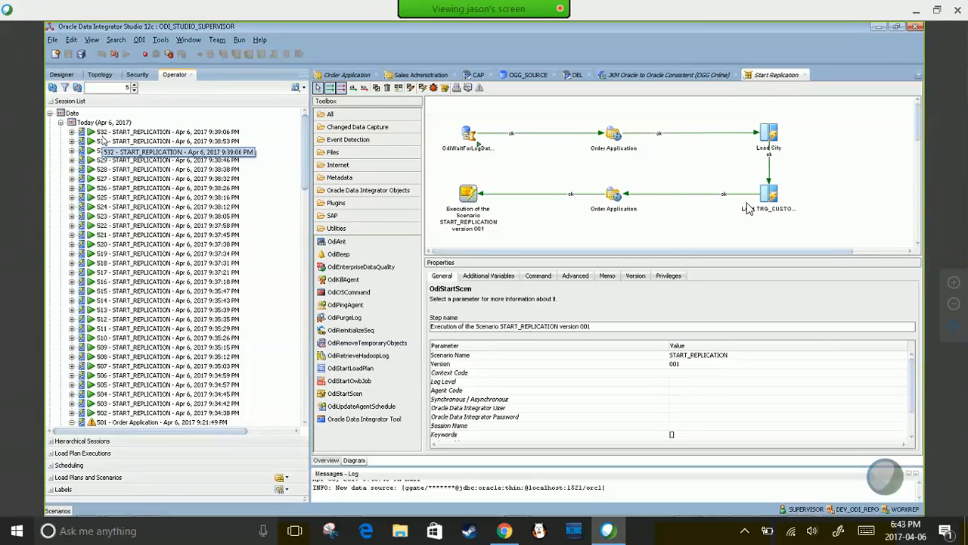
click(469, 136)
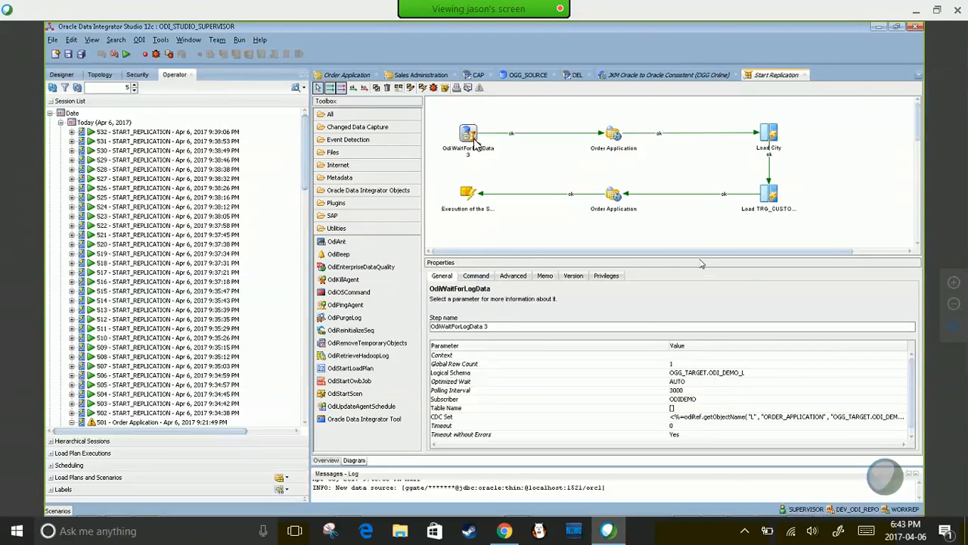
- Under Changed Data Capture tools pick OdiWaitForLogData, then confirm Load TRG_CUSTOMER uses Trickle Feed
click(366, 128)
click(345, 192)
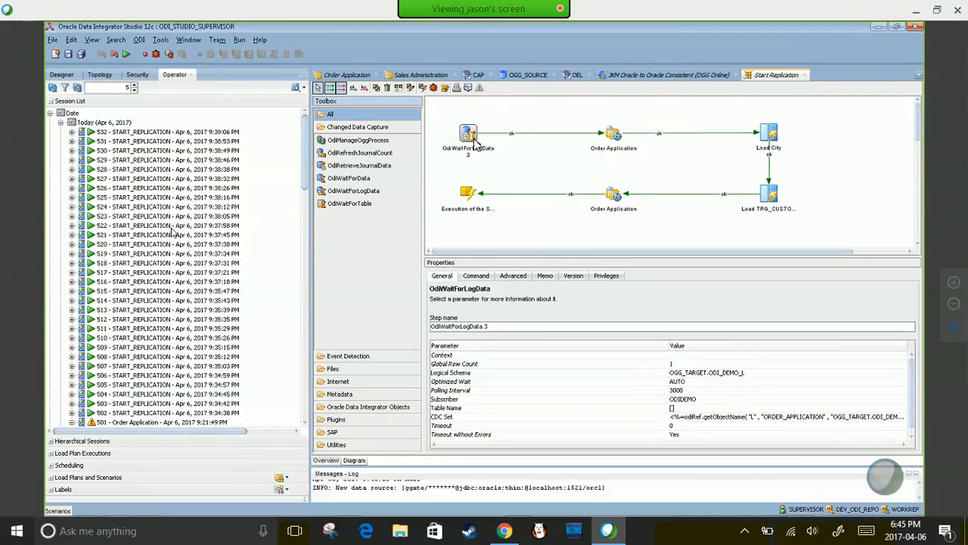
click(779, 203)
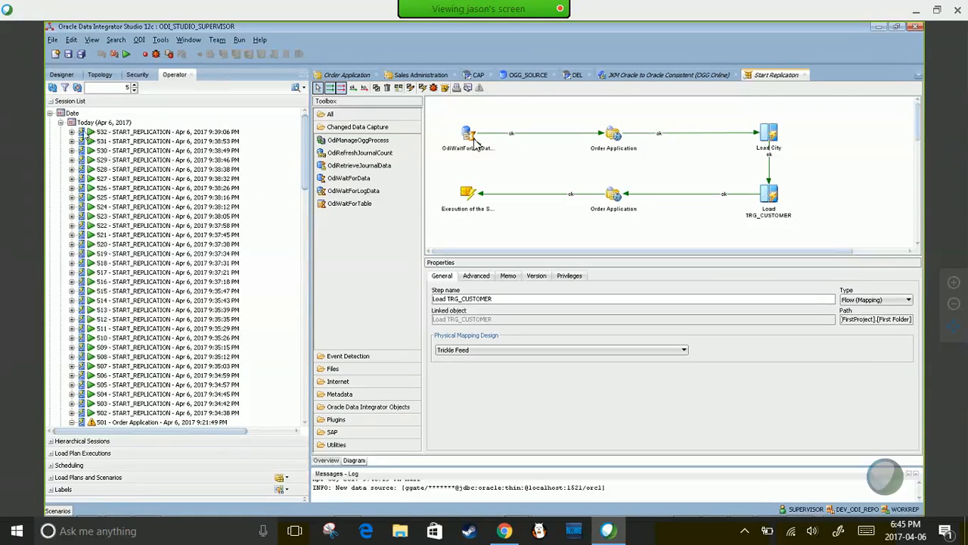
- Request Stop Immediate on session 530 but cancel it, then go back to the Designer trees
click(72, 123)
right_click(73, 123)
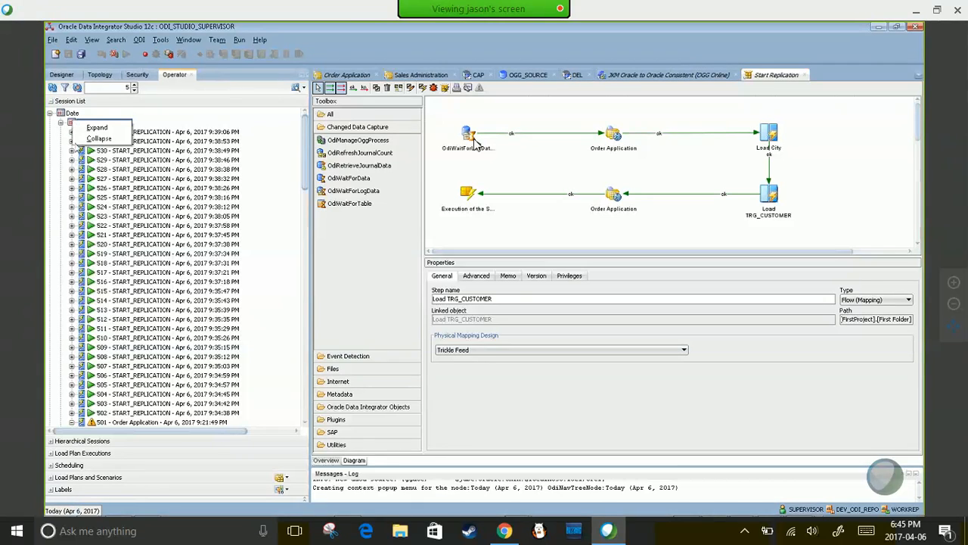
click(85, 161)
right_click(83, 151)
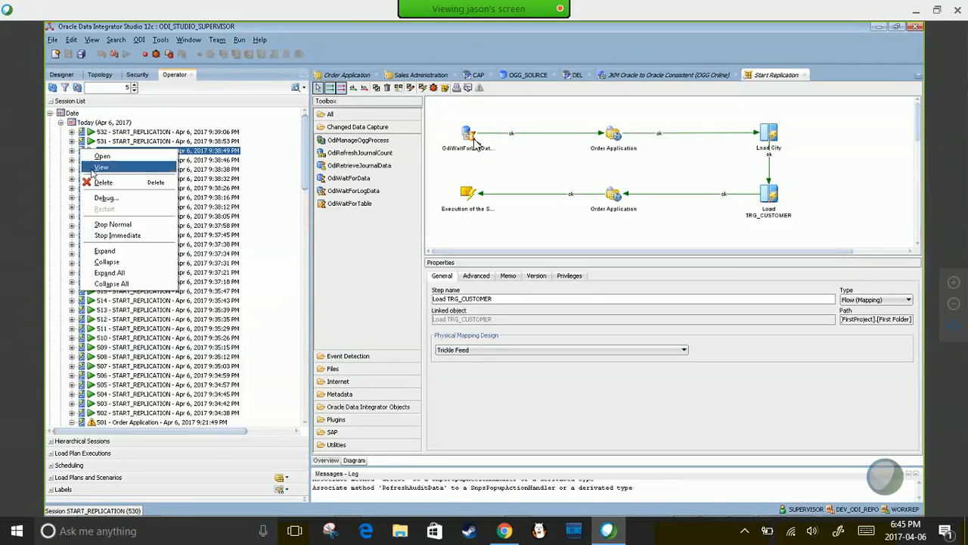
click(110, 235)
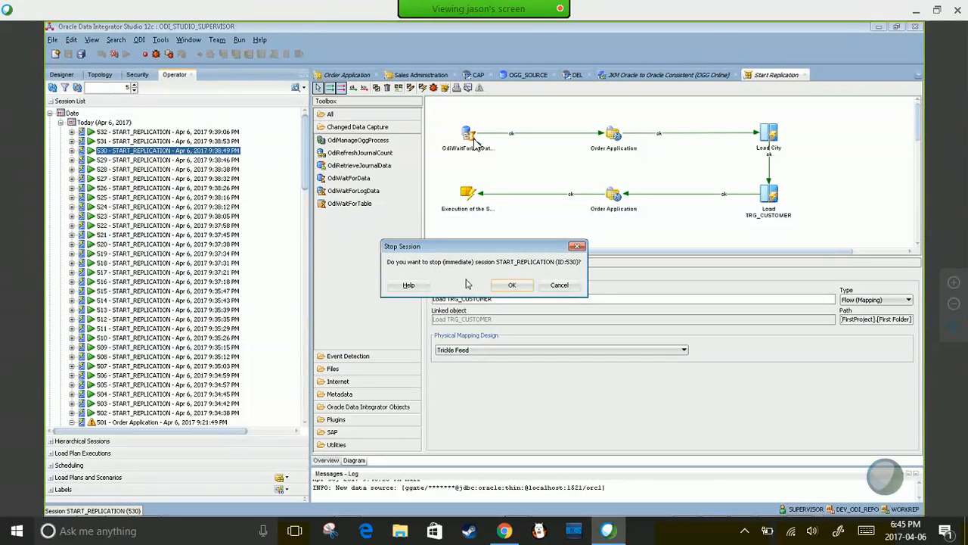
click(560, 286)
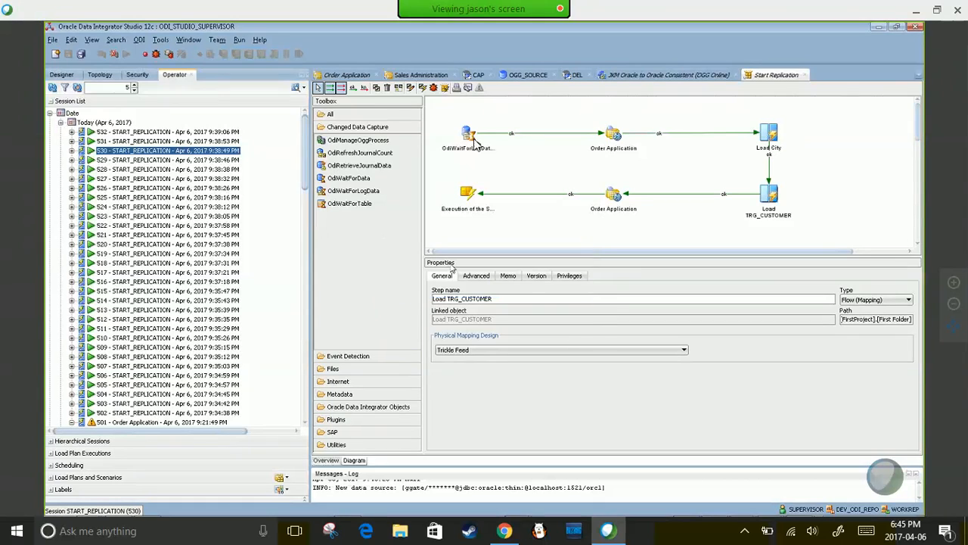
click(62, 74)
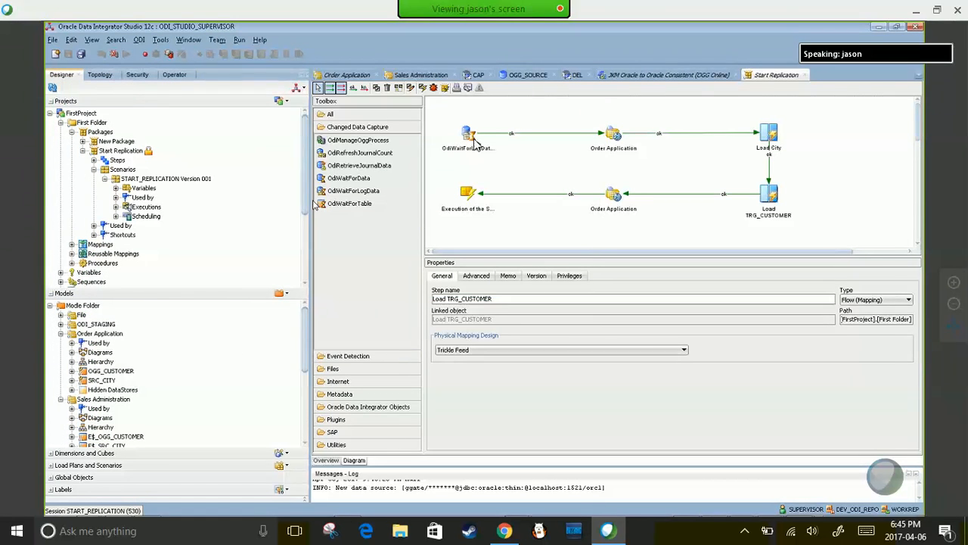
- Run Changed Data Capture > Drop Journal on Order Application in Global context and acknowledge Session started
drag(309, 195, 305, 231)
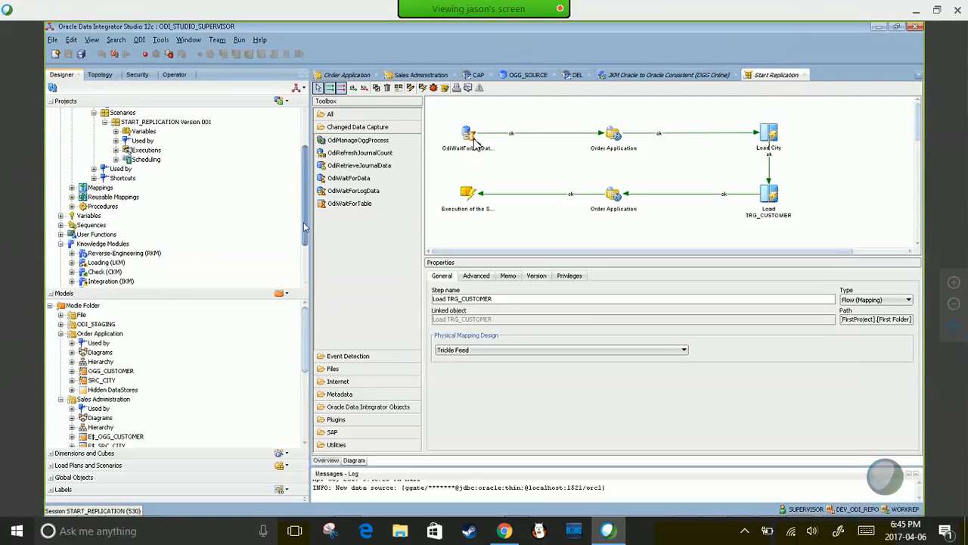
drag(124, 273, 127, 168)
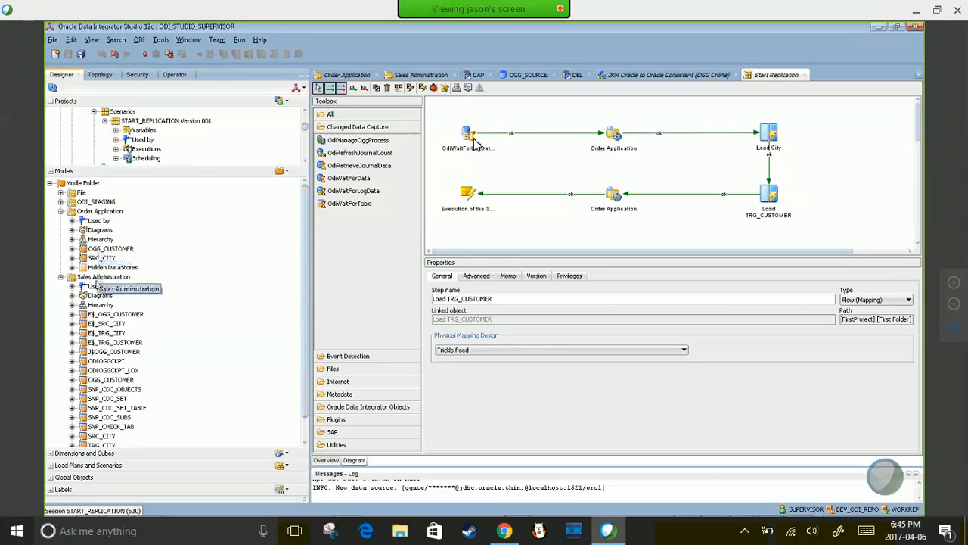
click(76, 213)
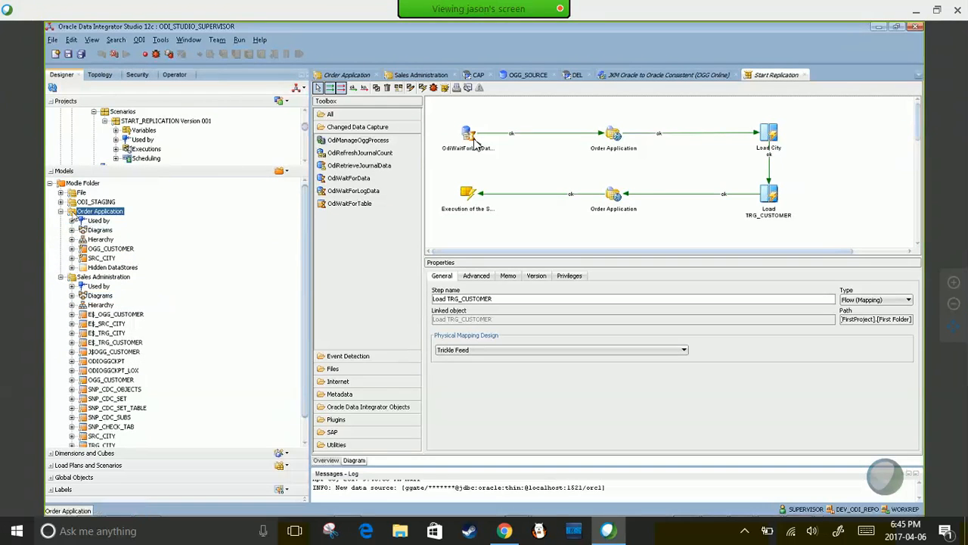
right_click(75, 215)
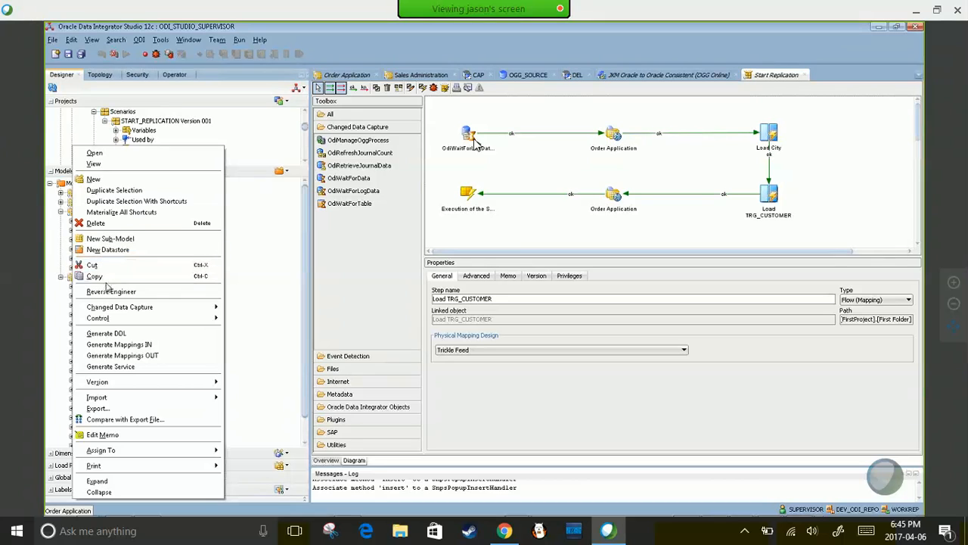
mouse_move(132, 306)
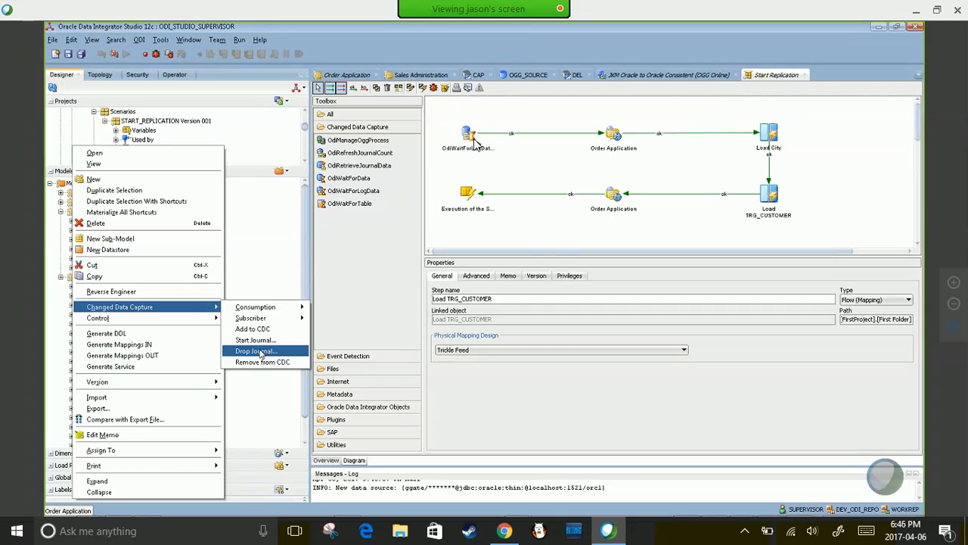
click(260, 352)
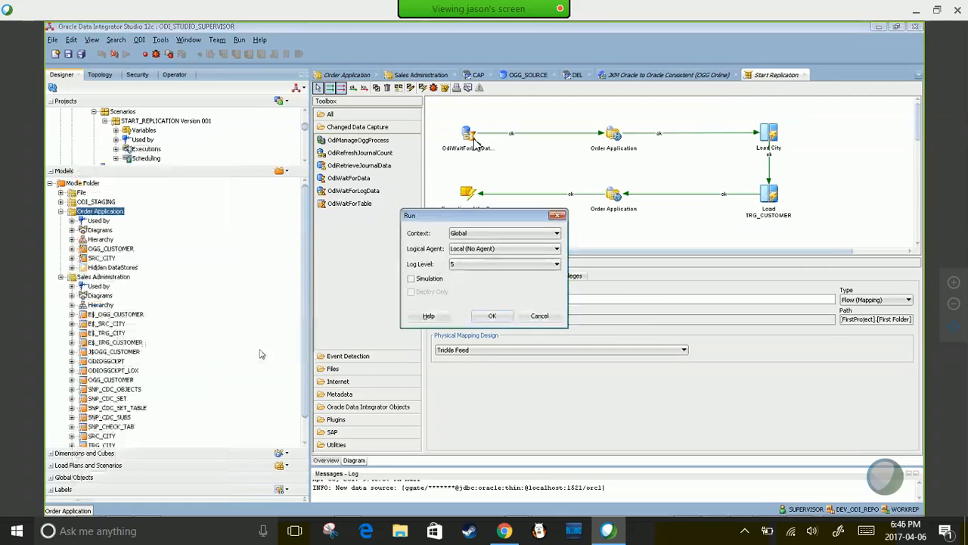
click(492, 316)
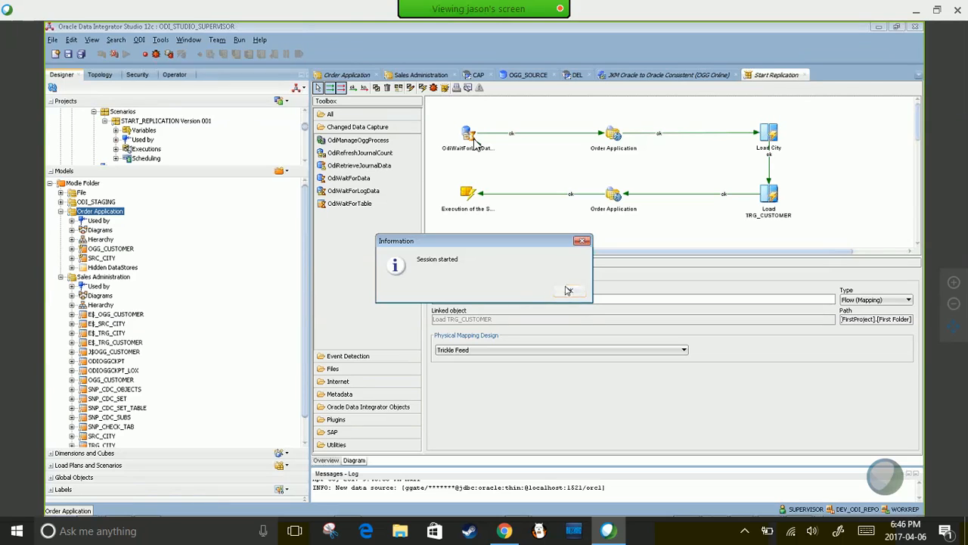
click(569, 291)
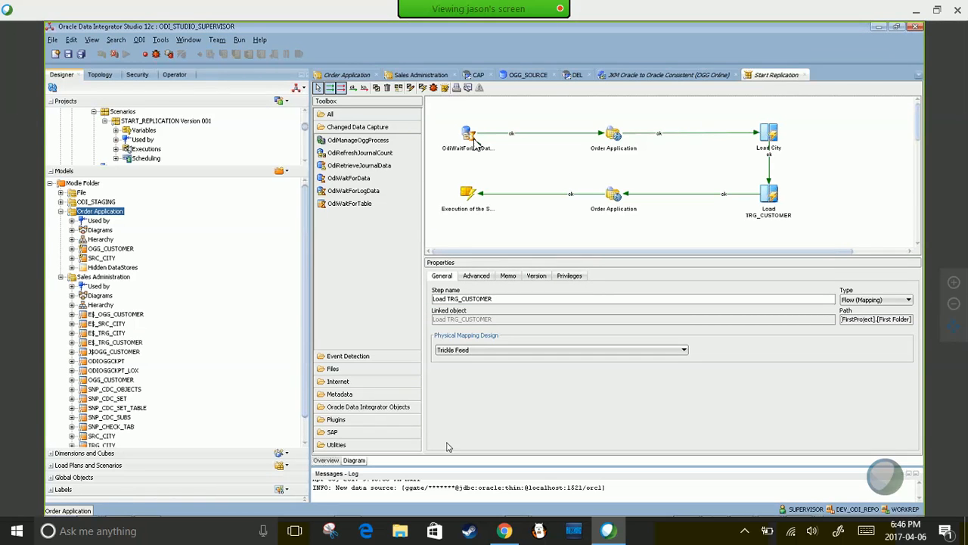
- Expand the message log, refresh Operator sessions so session 533 appears, then return to Designer
drag(451, 465, 454, 255)
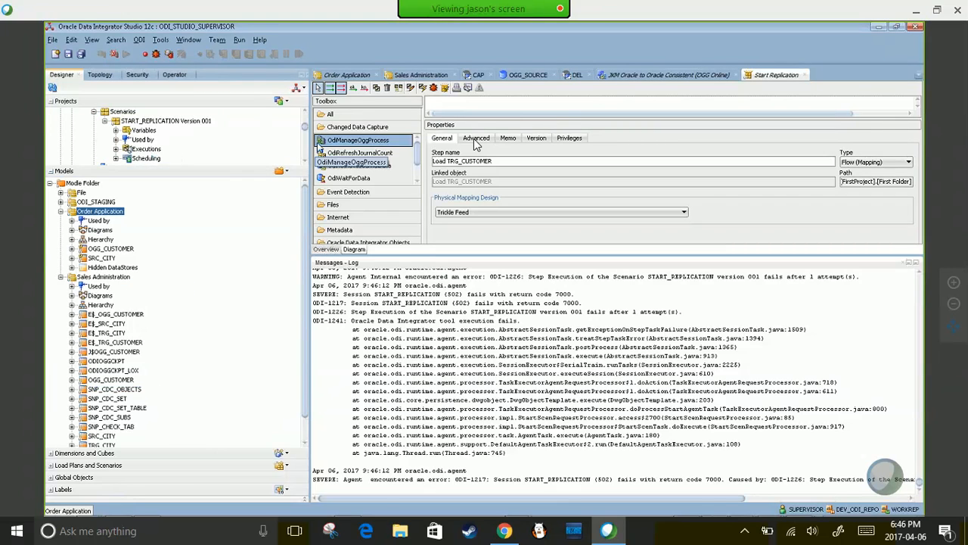
scroll(306, 130, up, 5)
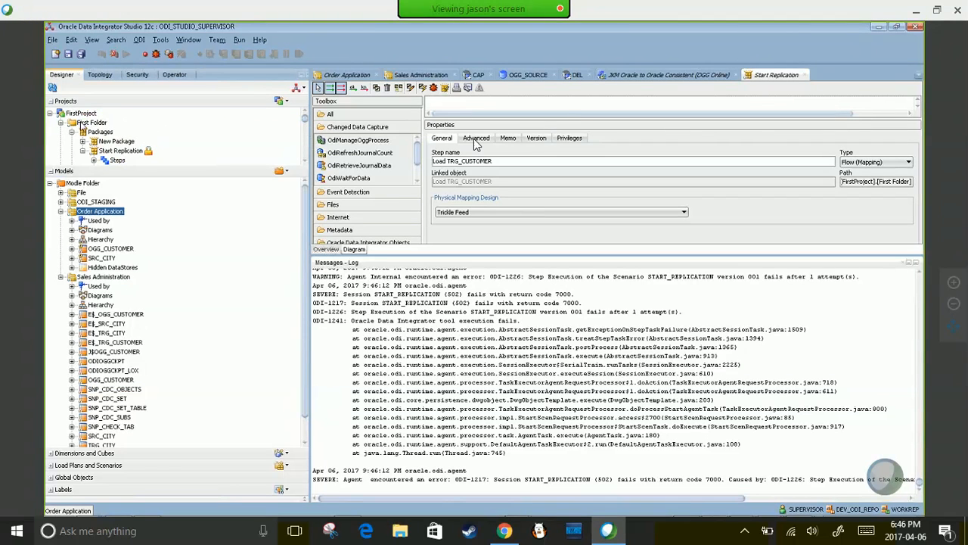
click(174, 75)
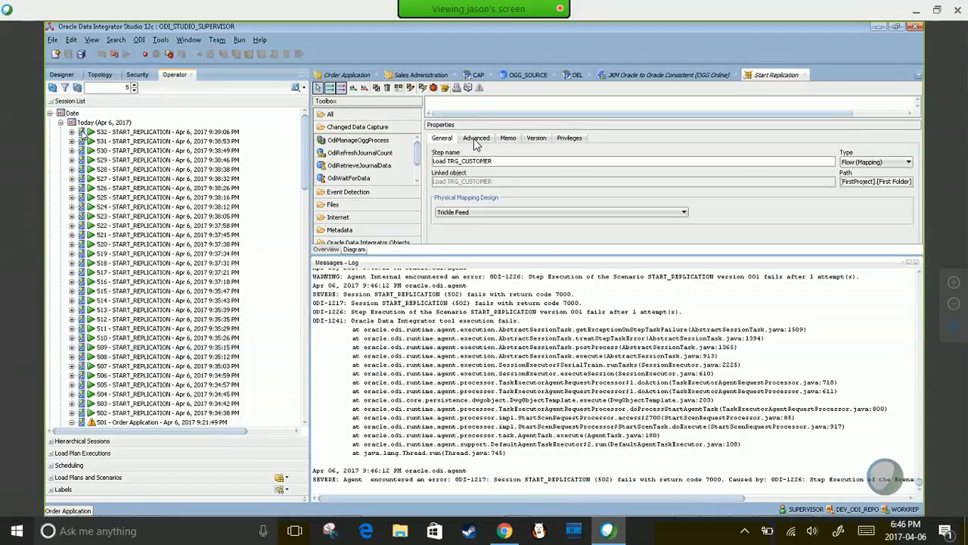
click(52, 87)
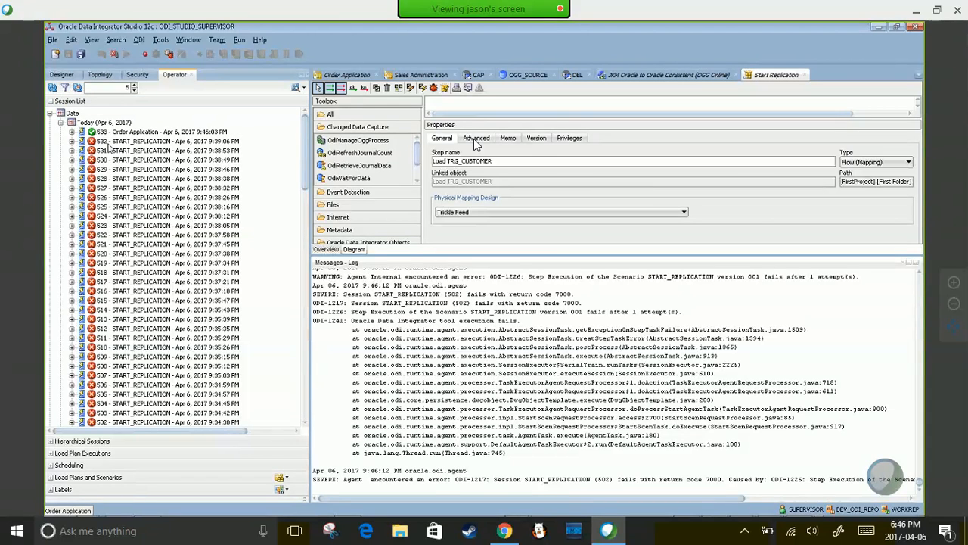
click(61, 75)
drag(306, 289, 306, 318)
mouse_move(493, 510)
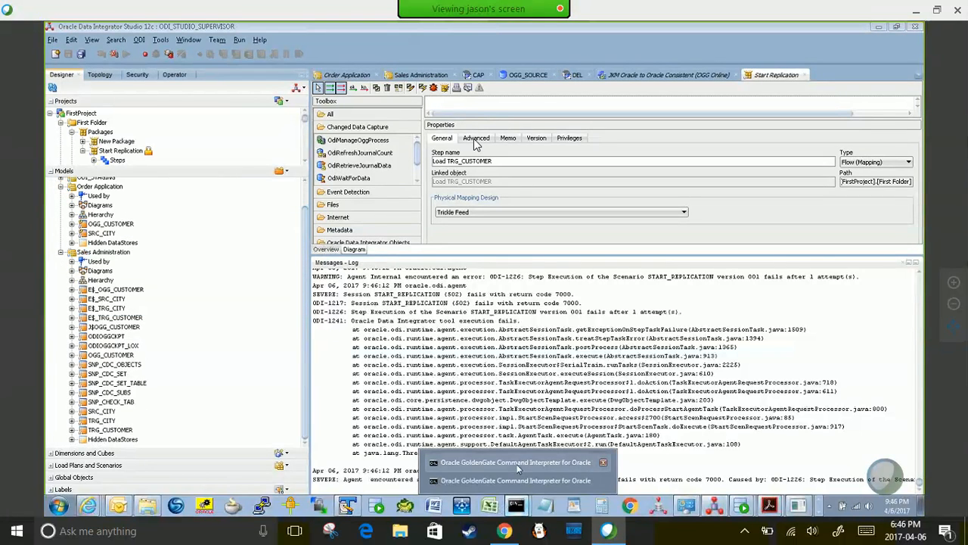
- Run INFO ALL three times in the first GGSCI console to check process status
click(512, 461)
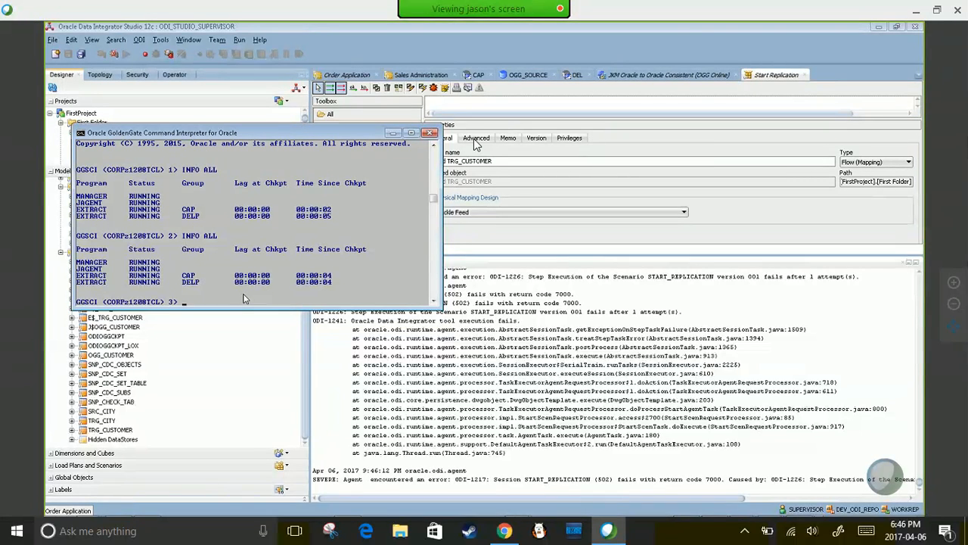
text(INFO ALL)
key(Return)
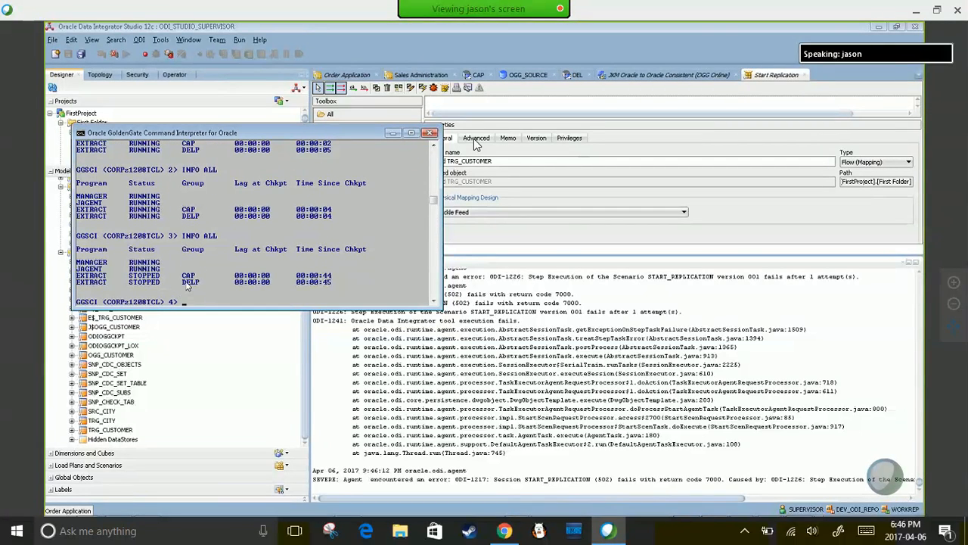
text(INFO ALL)
key(Return)
text(IN)
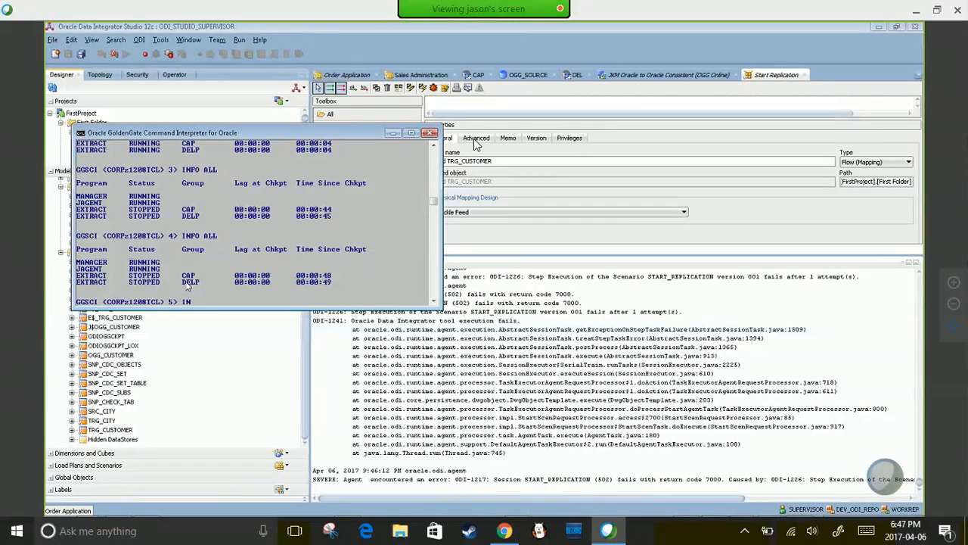
text(FO ALL)
key(Return)
- Run INFO ALL in the second console, confirming DEL1 STOPPED, then bring ODI Studio forward
key(alt+Tab)
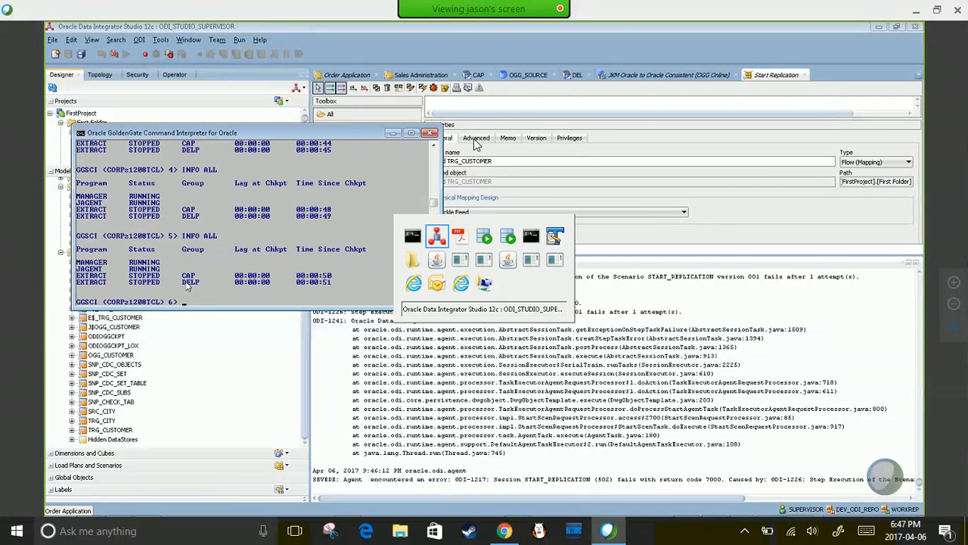
key(alt+Tab)
key(alt+Tab)
key(alt+Tab)
key(alt+Tab)
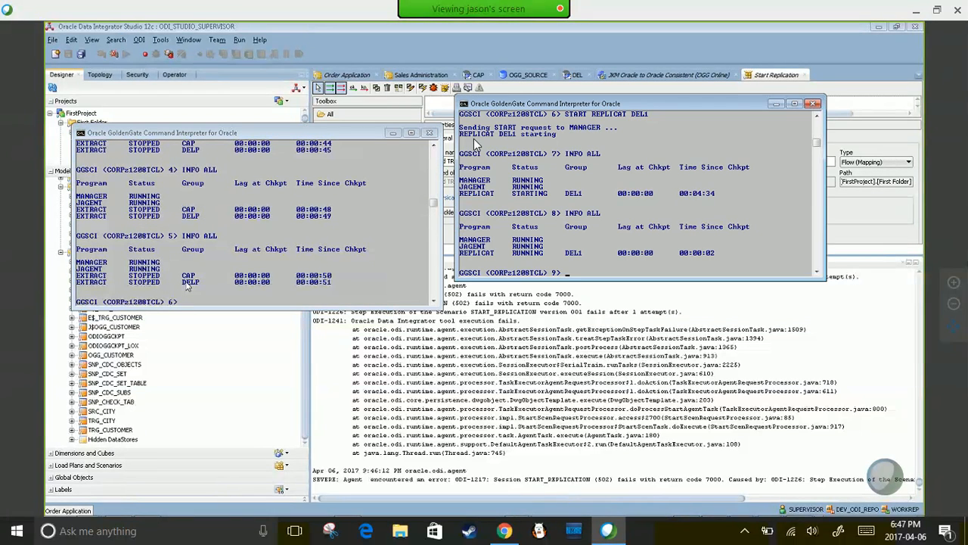
text(INFO ALL)
key(Return)
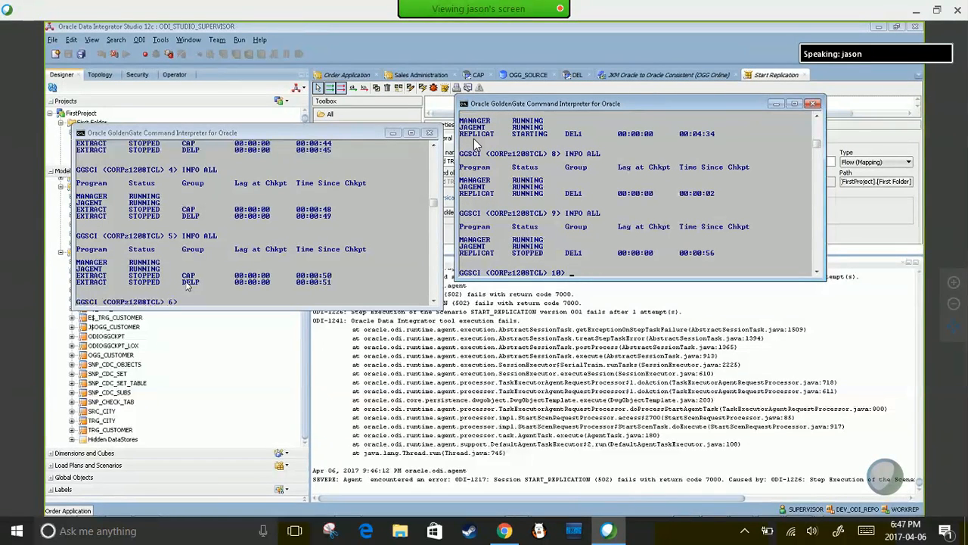
key(alt+Tab)
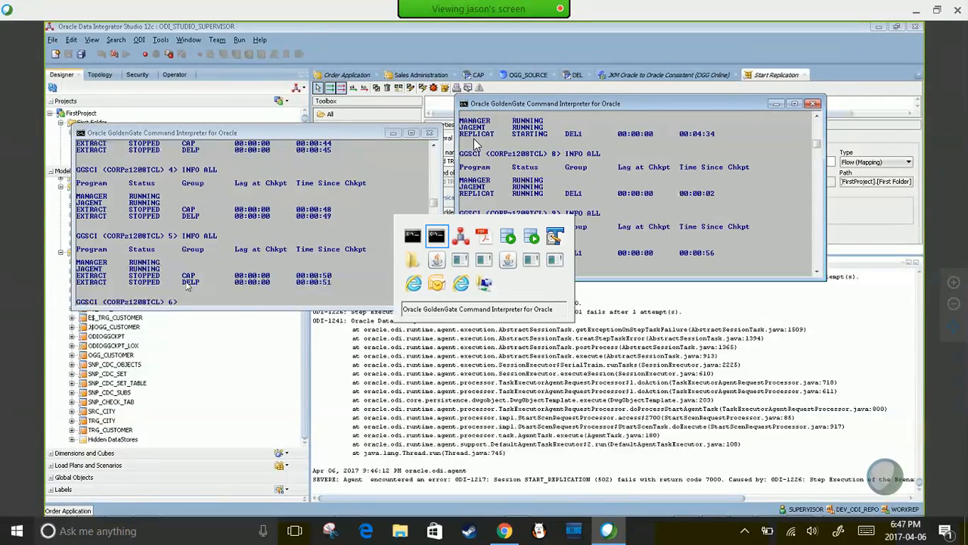
key(alt+Tab)
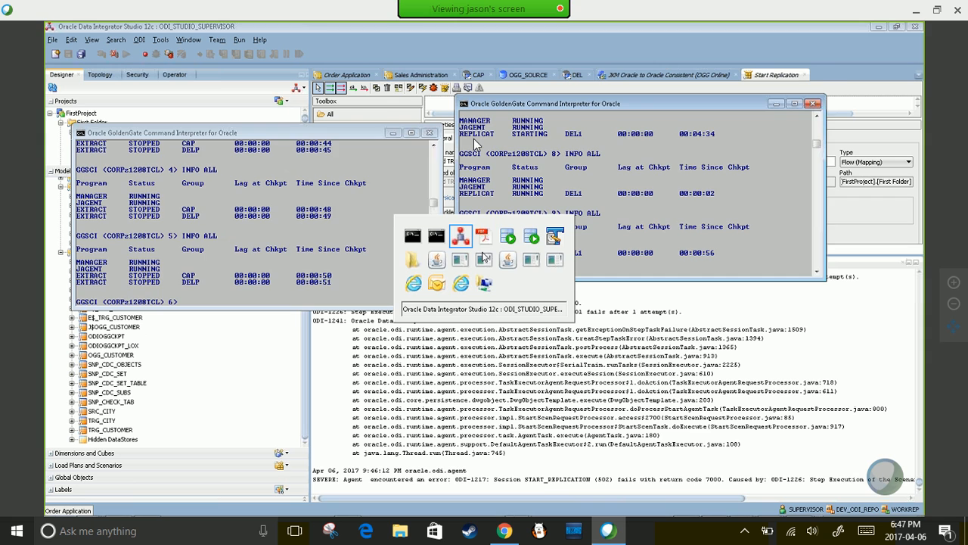
click(463, 238)
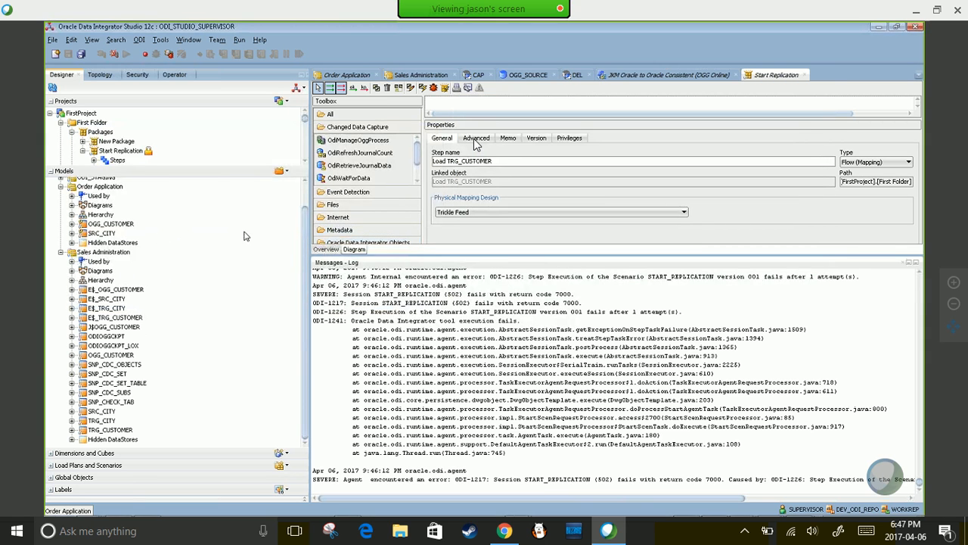
- Drop Order Application's journal again via Changed Data Capture, confirm OK twice, then switch to GoldenGate
drag(305, 222, 309, 191)
right_click(99, 211)
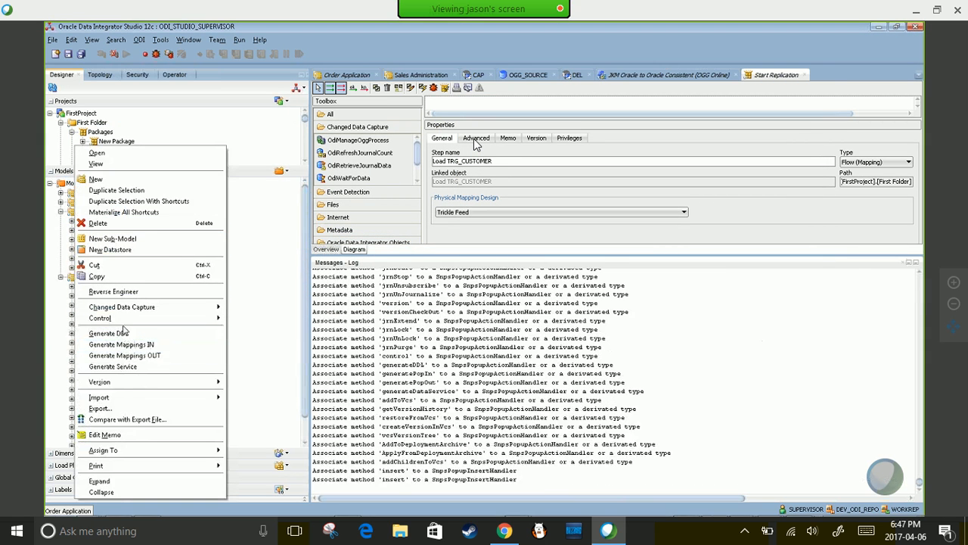
mouse_move(126, 307)
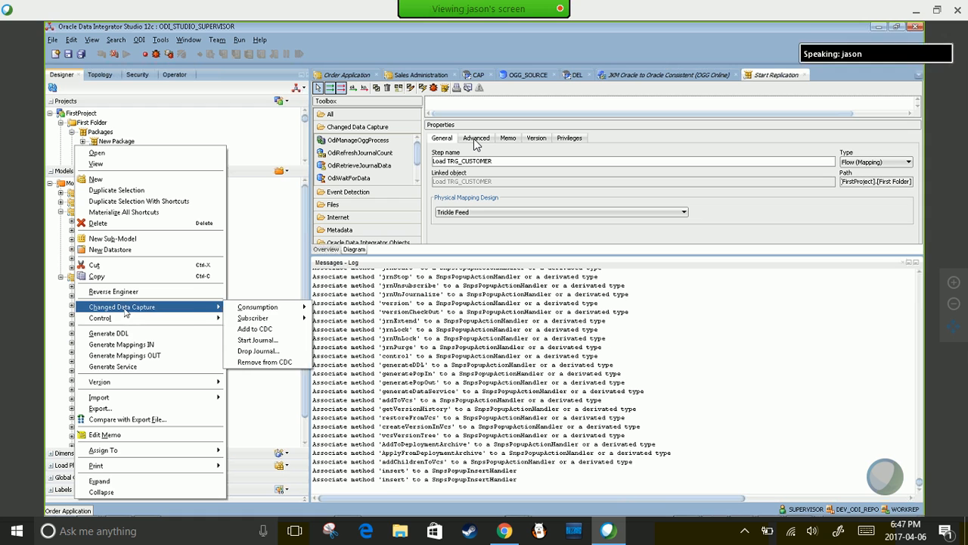
click(291, 356)
click(492, 319)
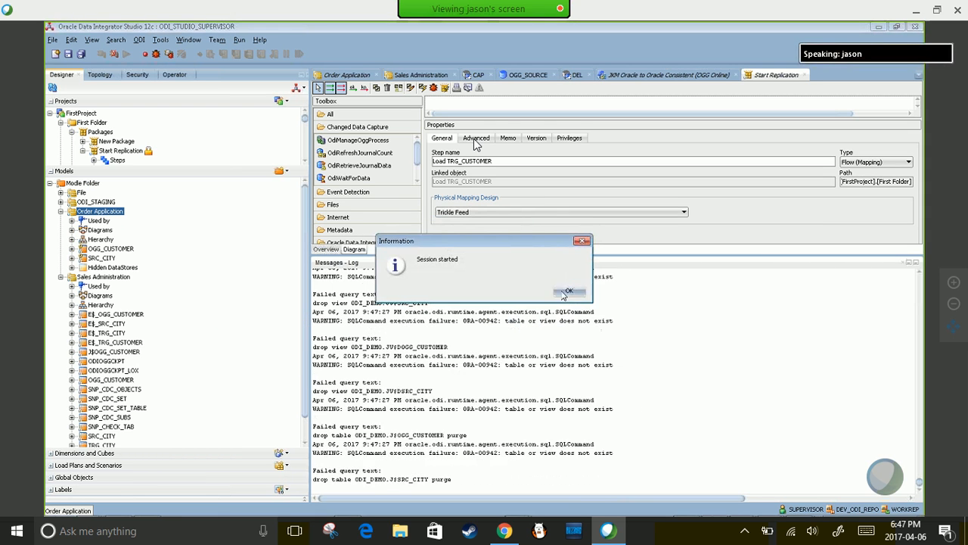
click(567, 290)
key(alt+Tab)
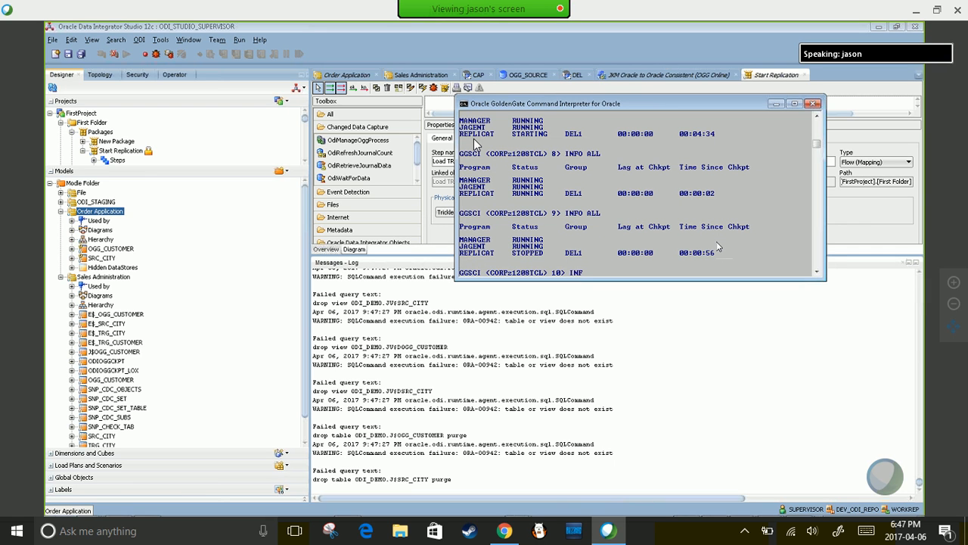
- Run INFO ALL in both GGSCI consoles, switching between them and ODI Studio
key(Return)
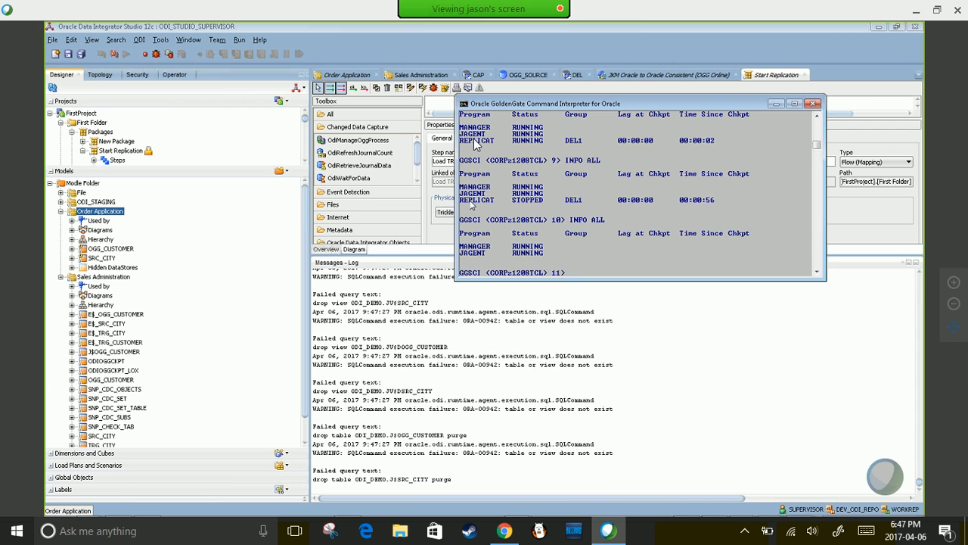
key(alt+Tab)
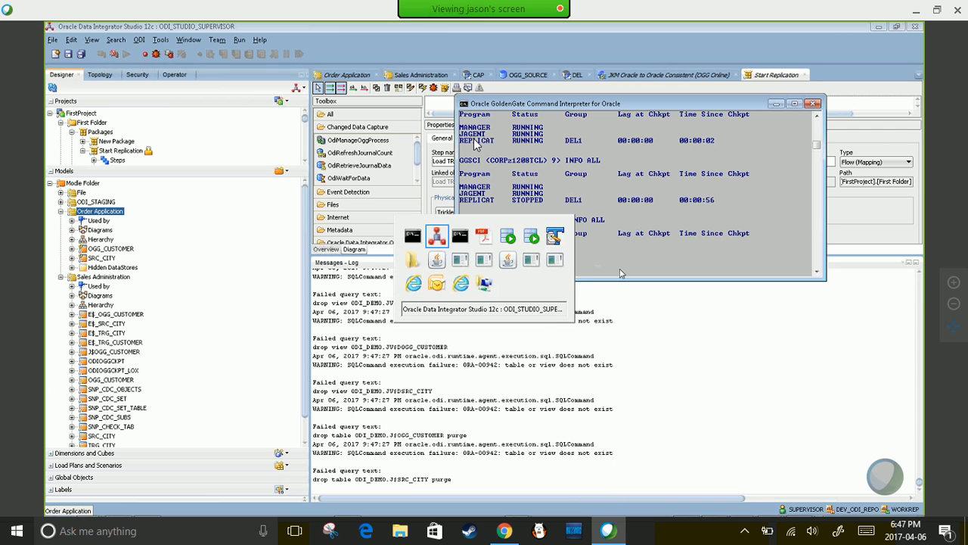
key(alt+Tab)
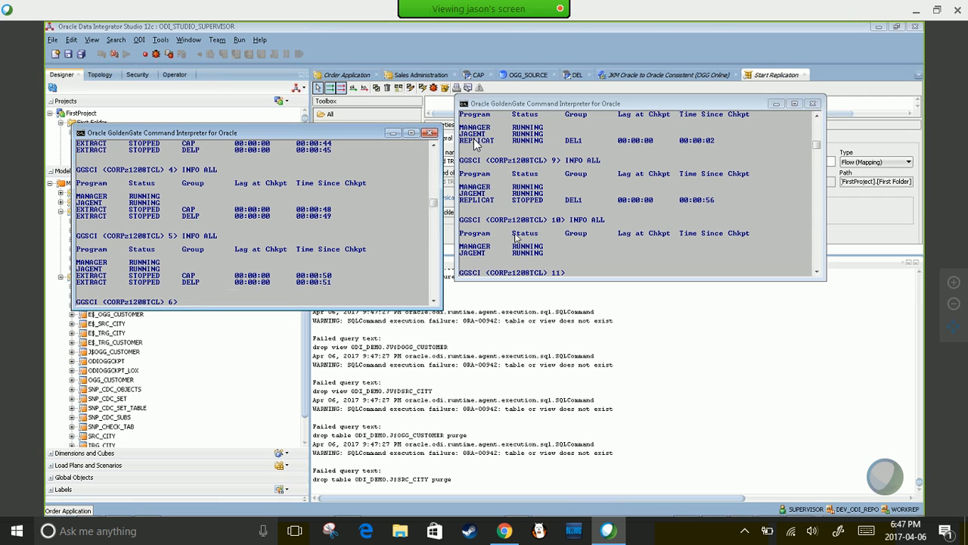
text(INFO ALL)
key(Return)
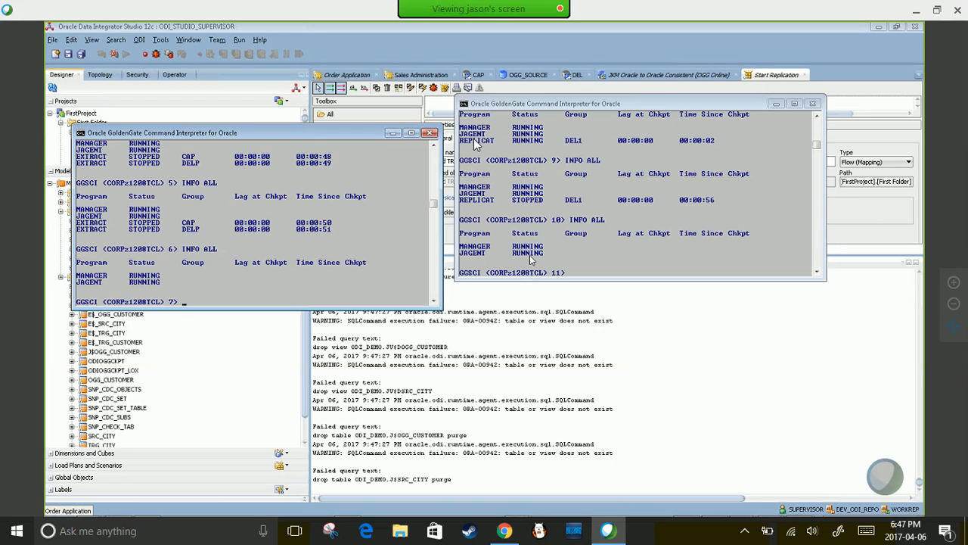
key(alt+Tab)
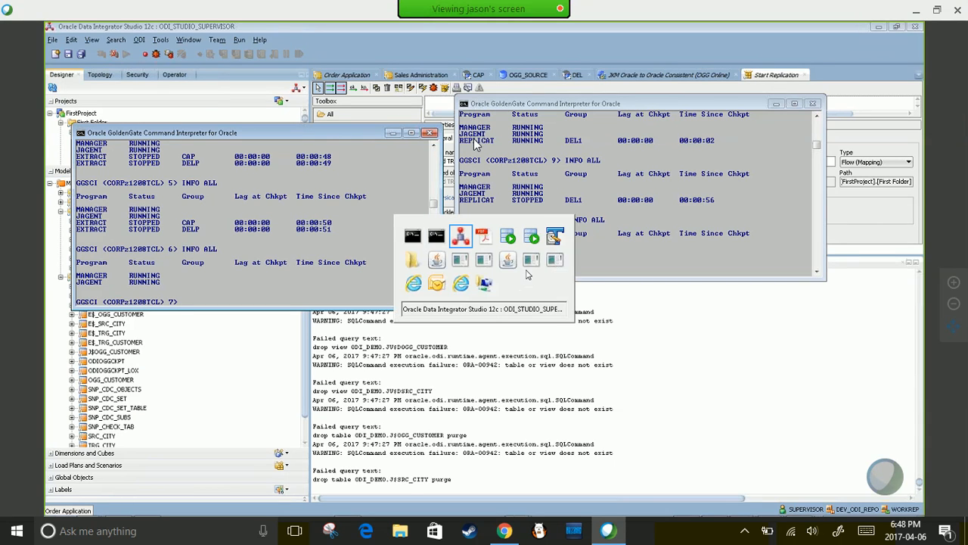
key(alt+Tab)
key(Tab)
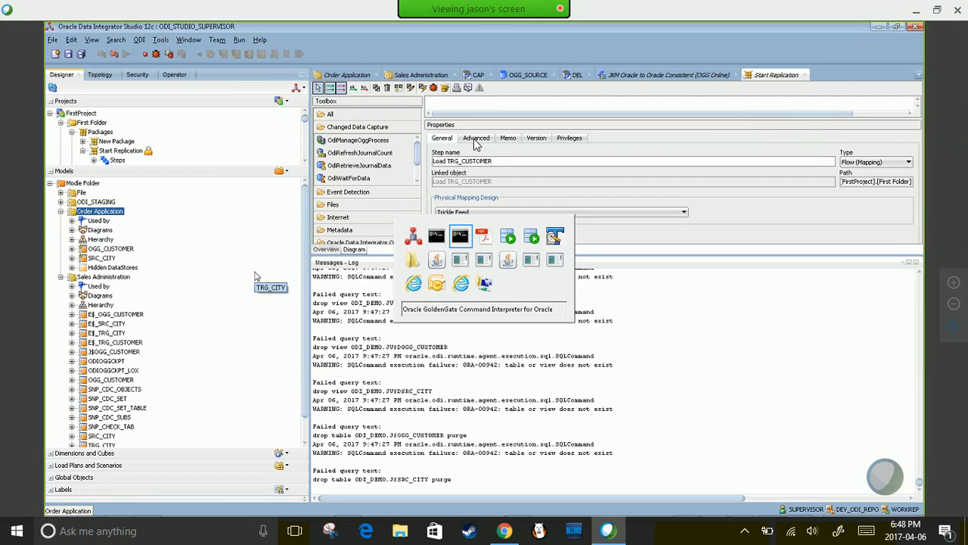
key(alt+Tab)
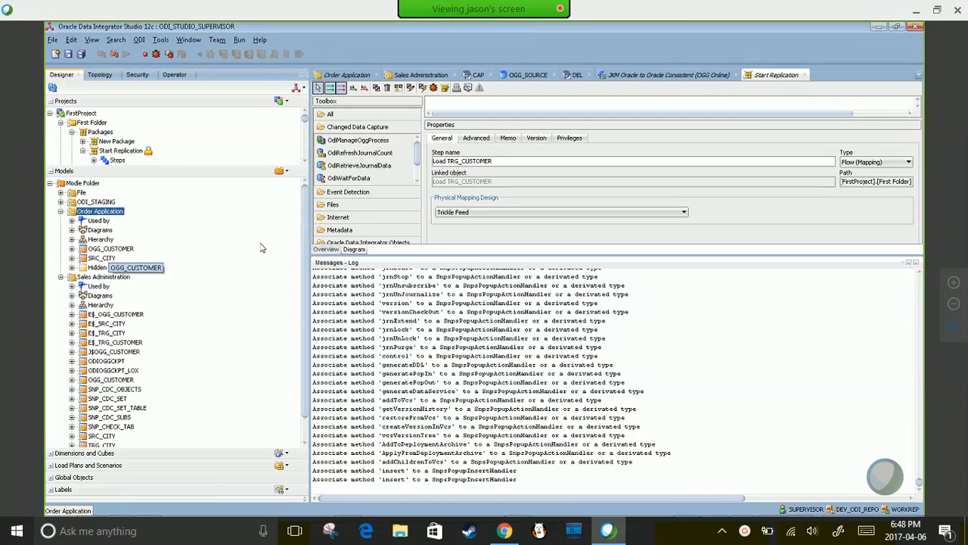
- Rerun INFO ALL at prompts 11 and 7, showing only MANAGER and JAGENT, then return to ODI
key(alt+Tab)
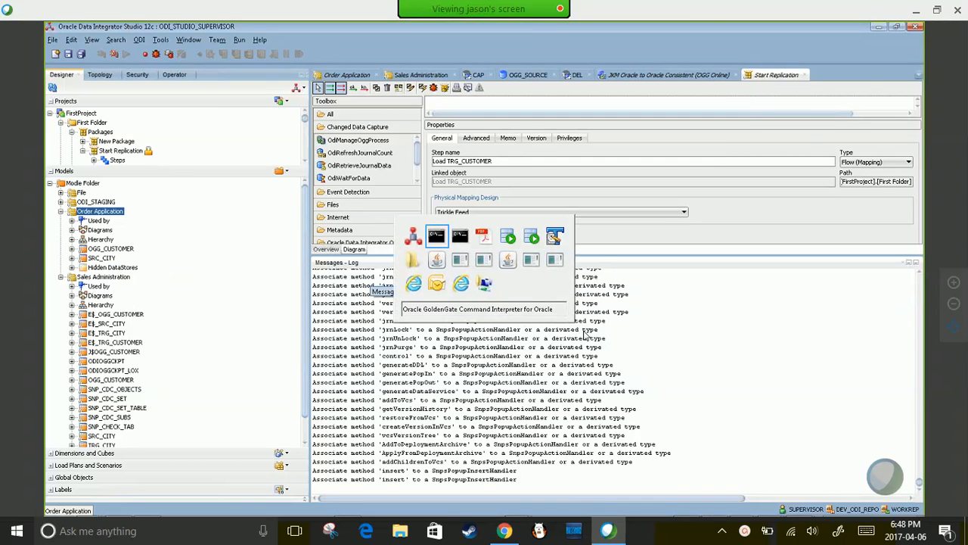
text(INFO ALL)
key(Return)
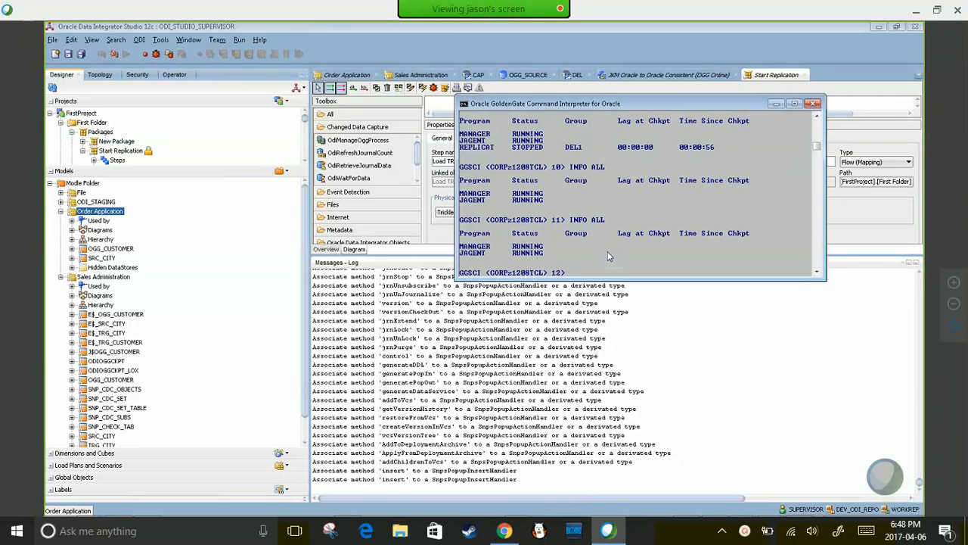
key(alt+Tab)
key(alt+Tab)
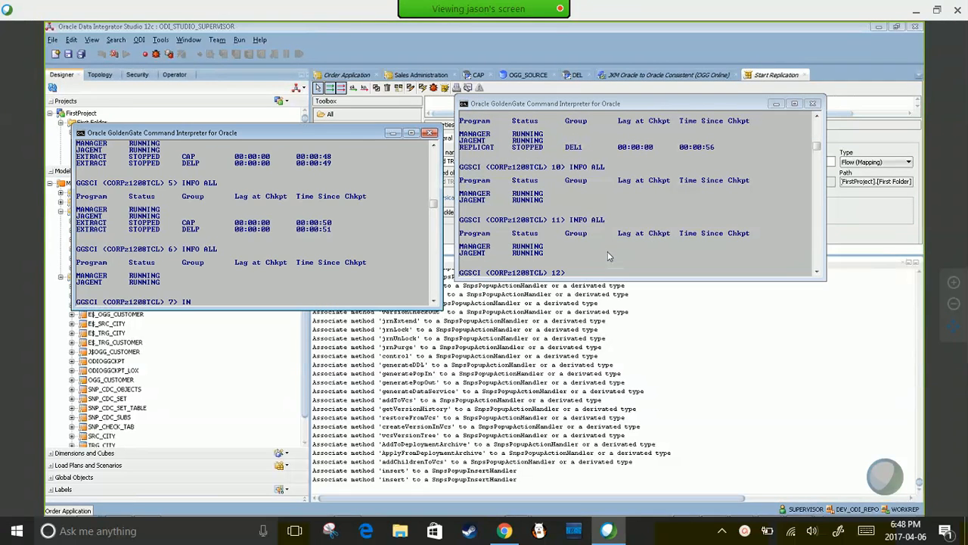
key(Return)
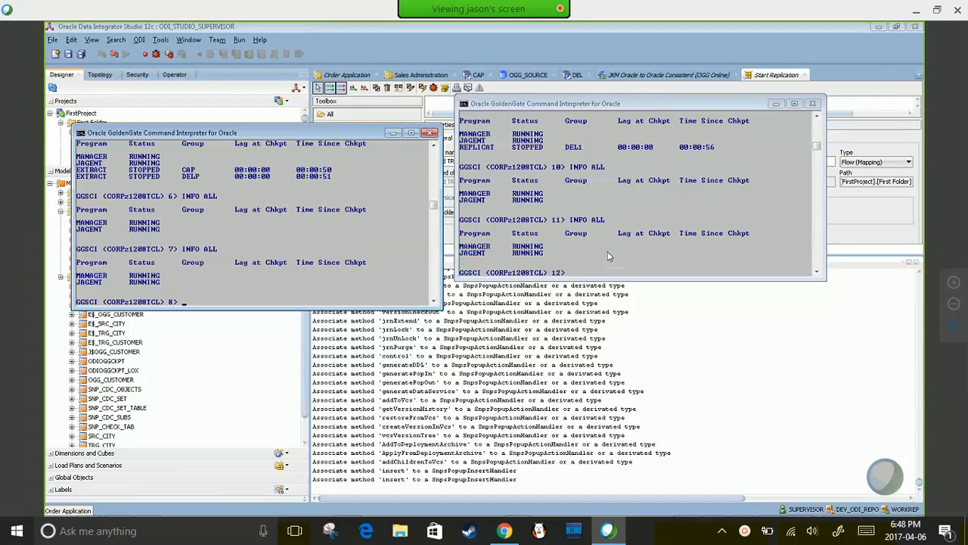
key(alt+Tab)
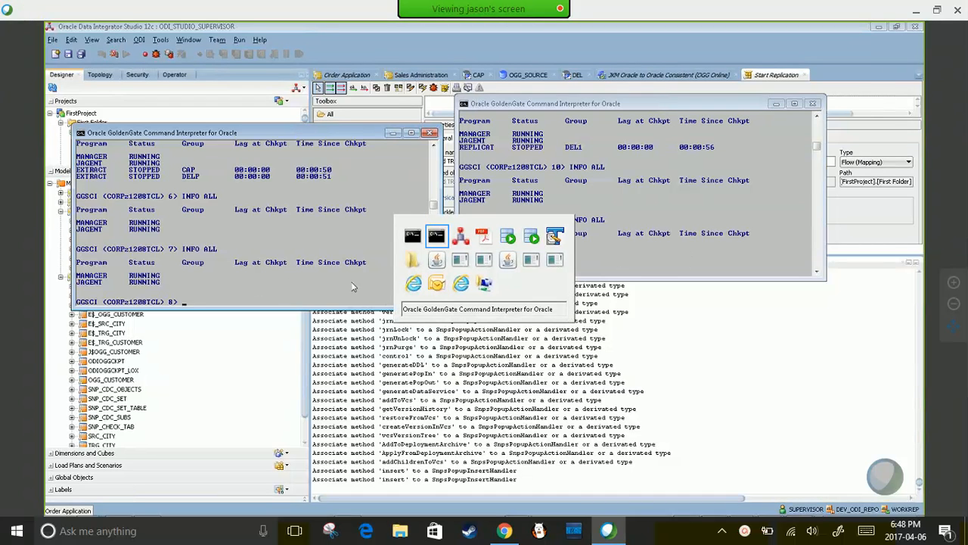
key(alt+Tab)
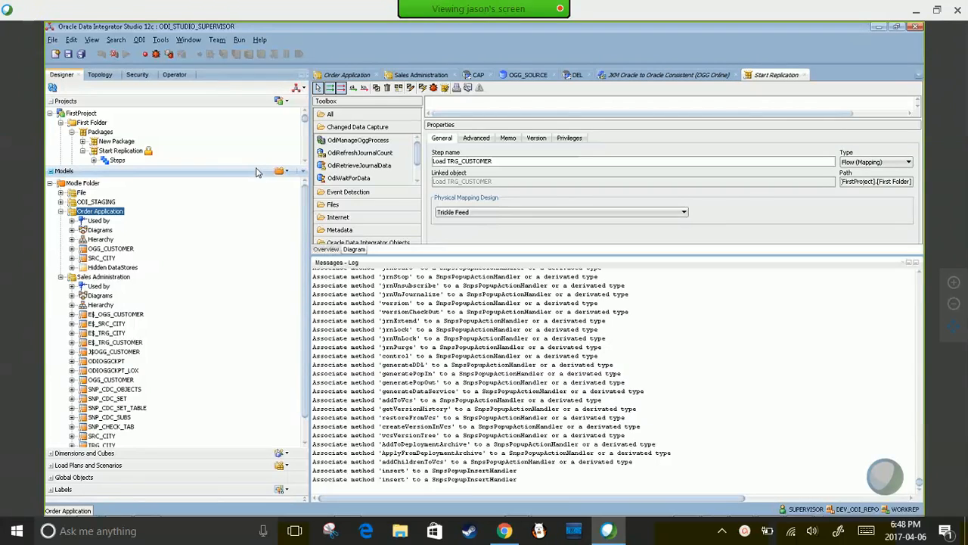
- Expand the Mappings folder and open the Load TRG_CUSTOMER mapping
drag(257, 166, 254, 395)
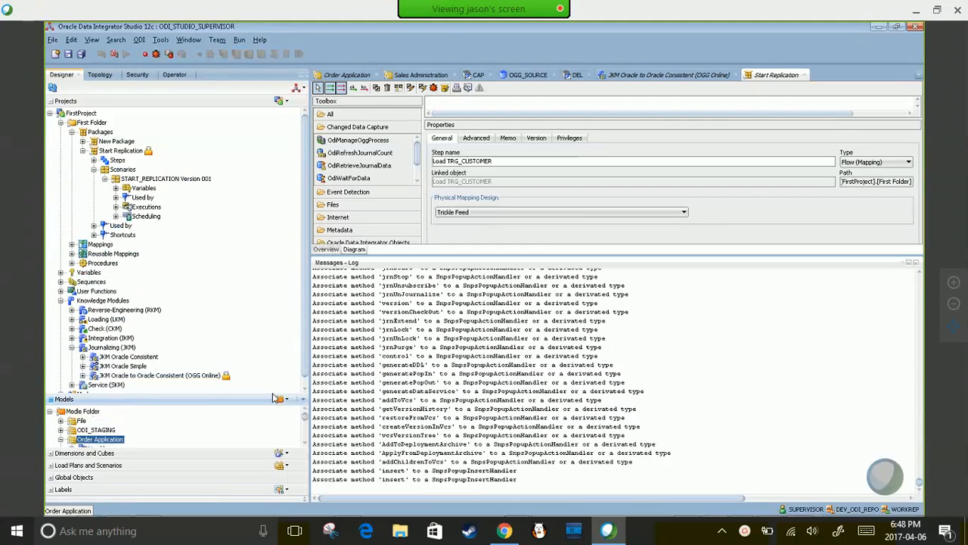
click(83, 151)
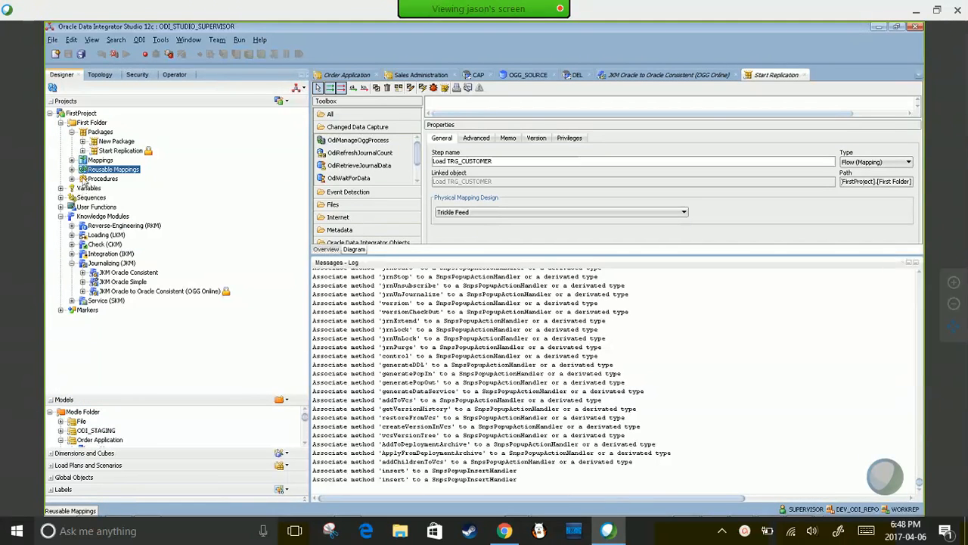
click(72, 160)
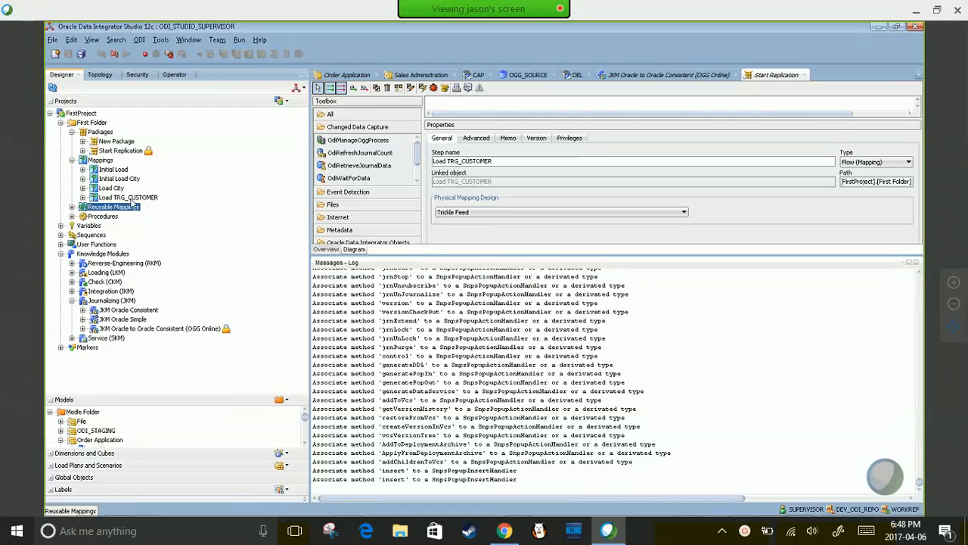
click(130, 198)
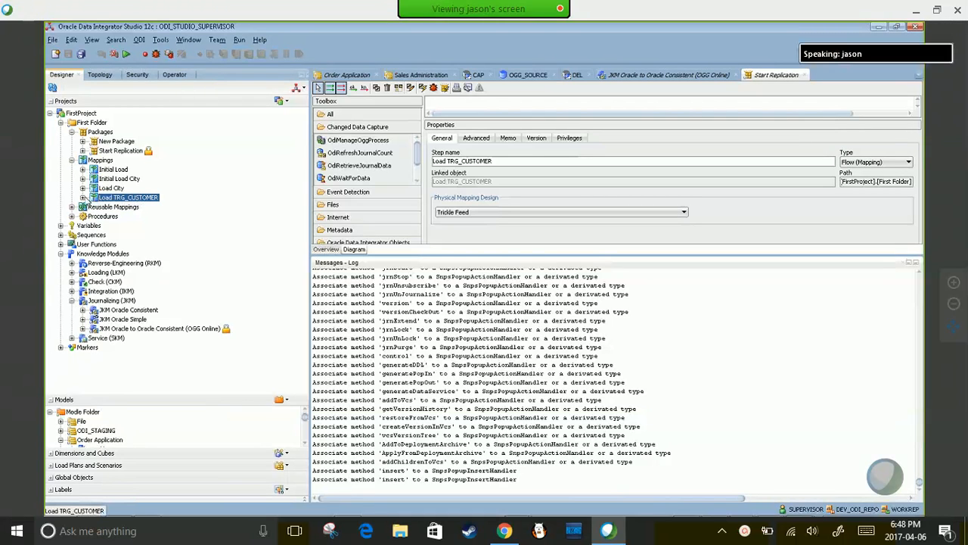
click(83, 197)
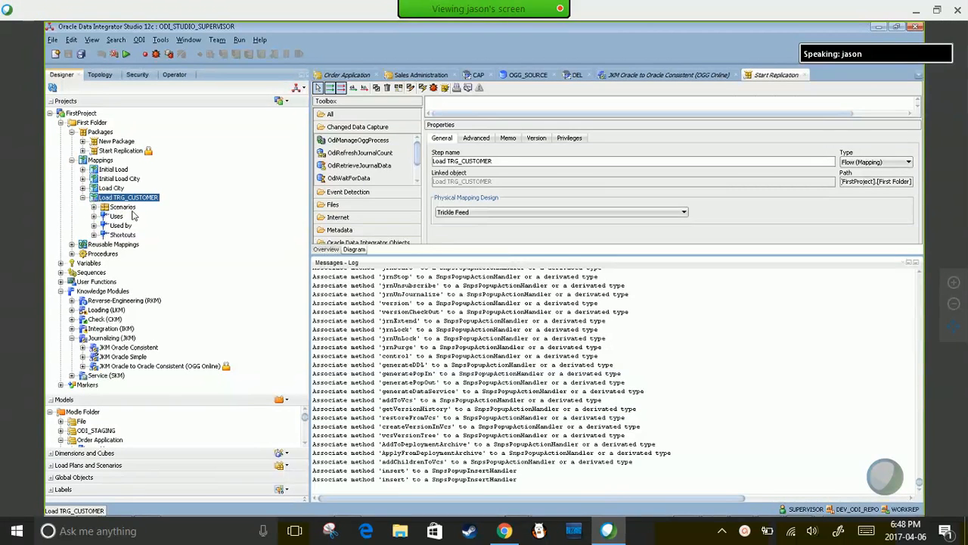
double_click(130, 198)
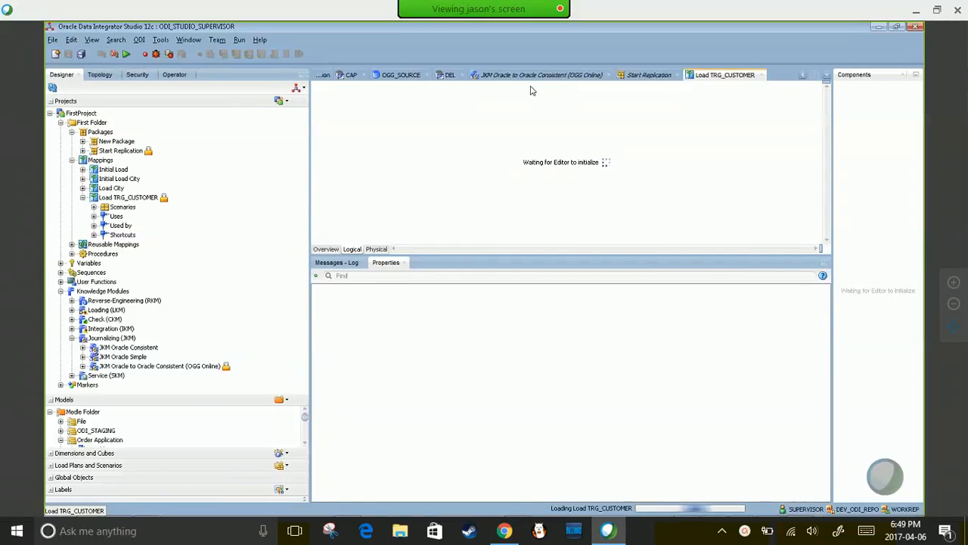
- Close all open documents, discarding unsaved changes to Start Replication, the JKM and Order Application
click(609, 75)
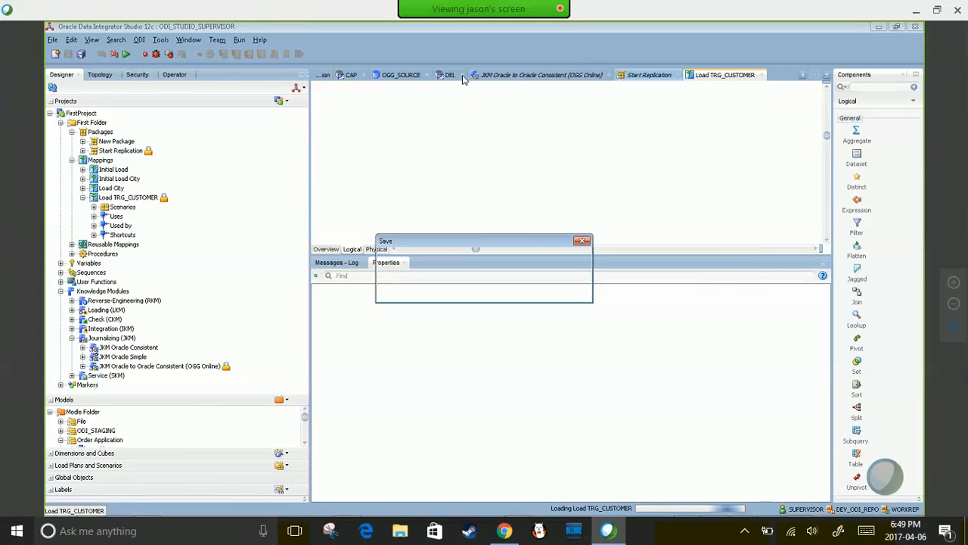
click(583, 242)
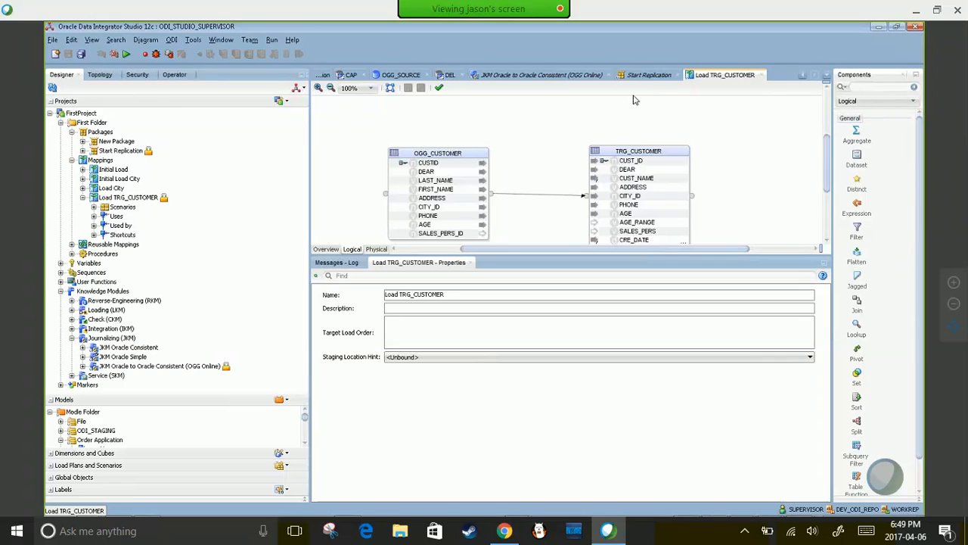
right_click(565, 79)
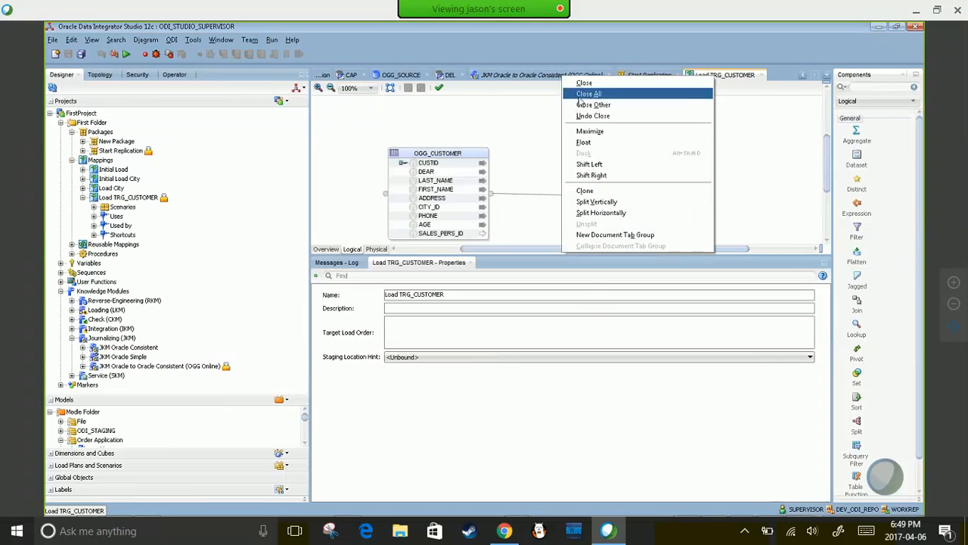
click(580, 94)
click(518, 292)
click(520, 294)
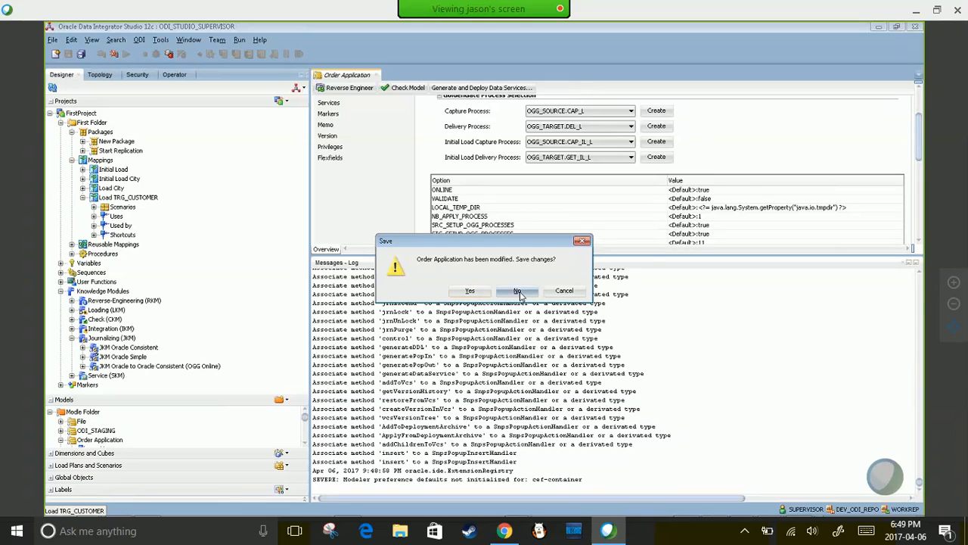
click(519, 293)
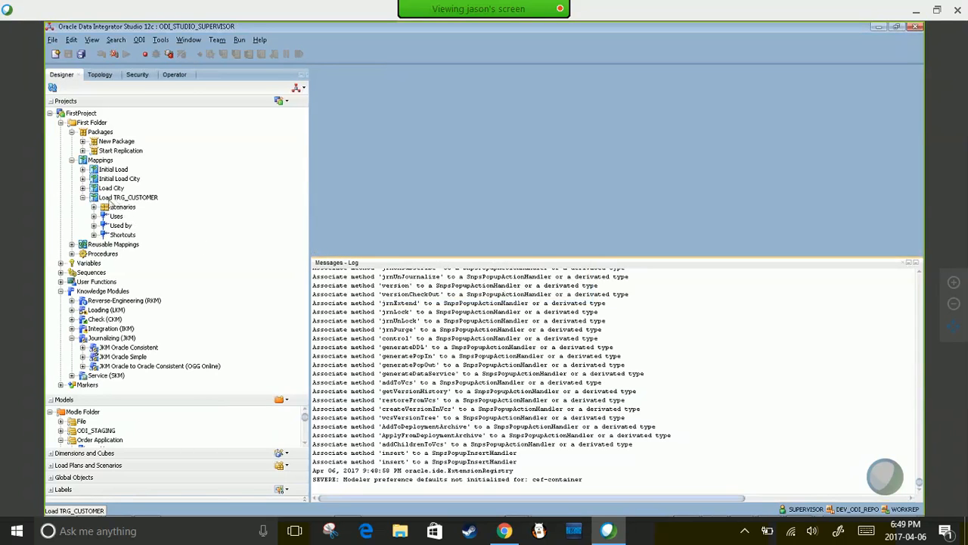
- Reopen Load TRG_CUSTOMER and inspect OGG_CUSTOMER's attributes, including LAST_NAME, and General settings
double_click(128, 197)
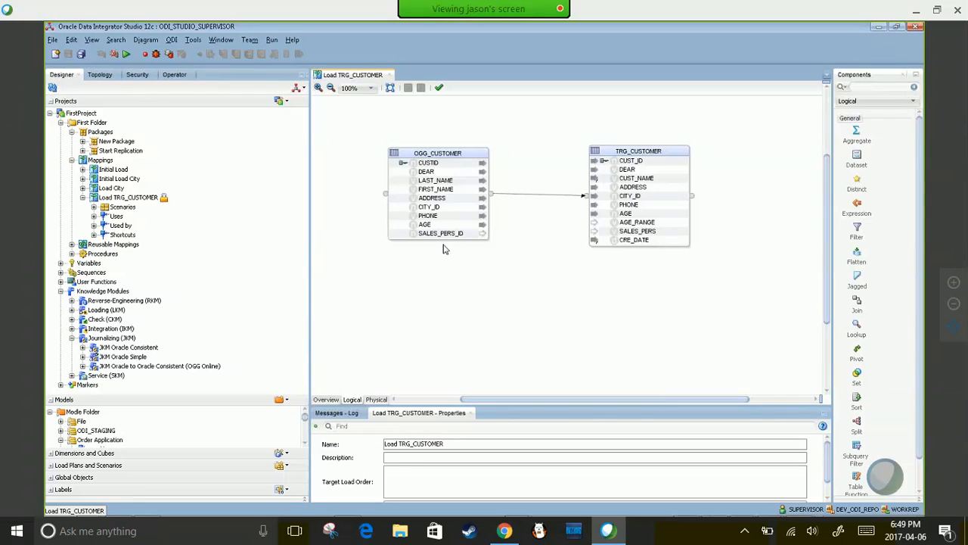
click(433, 154)
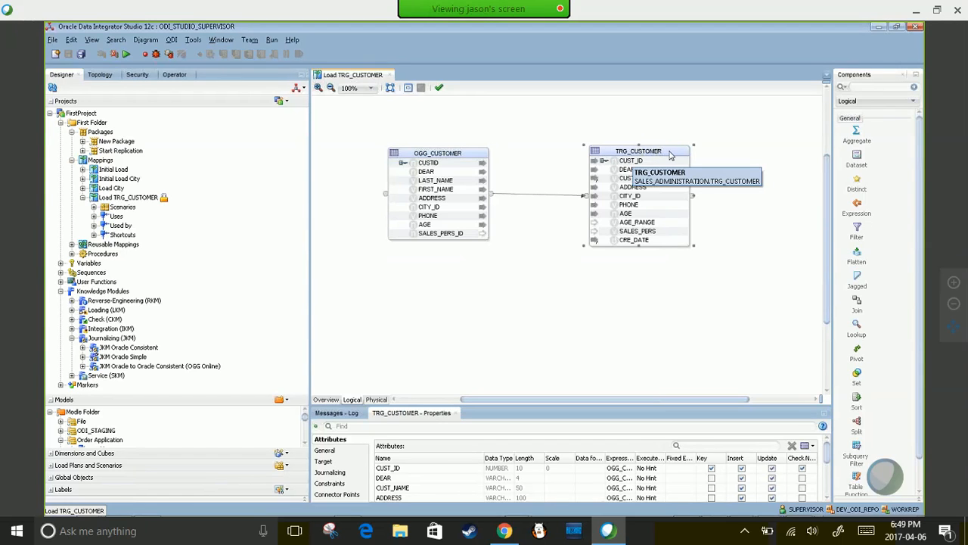
click(422, 151)
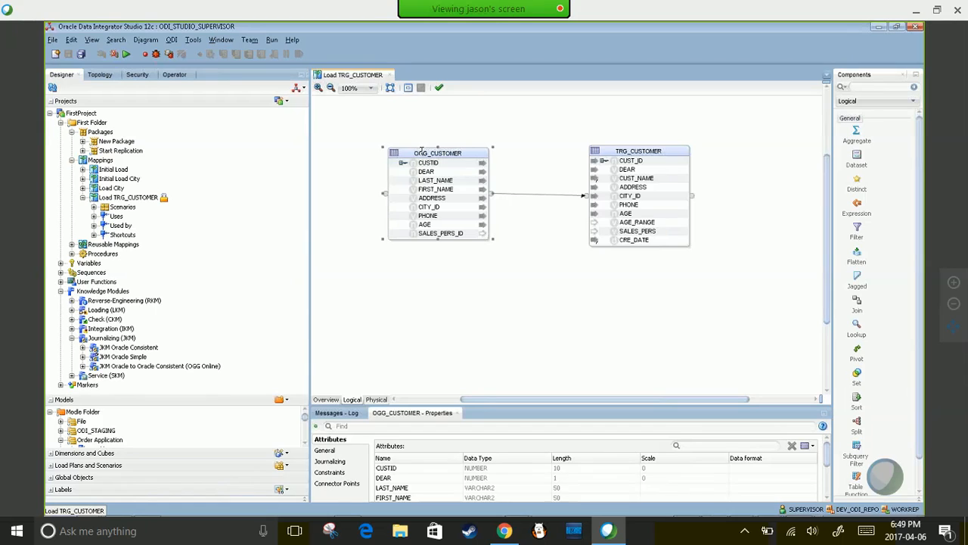
drag(401, 406, 417, 307)
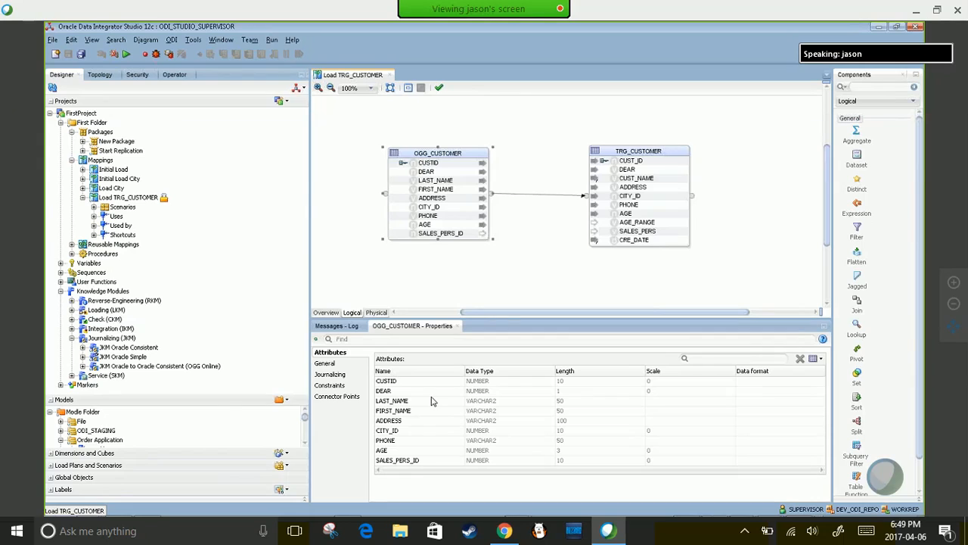
click(500, 401)
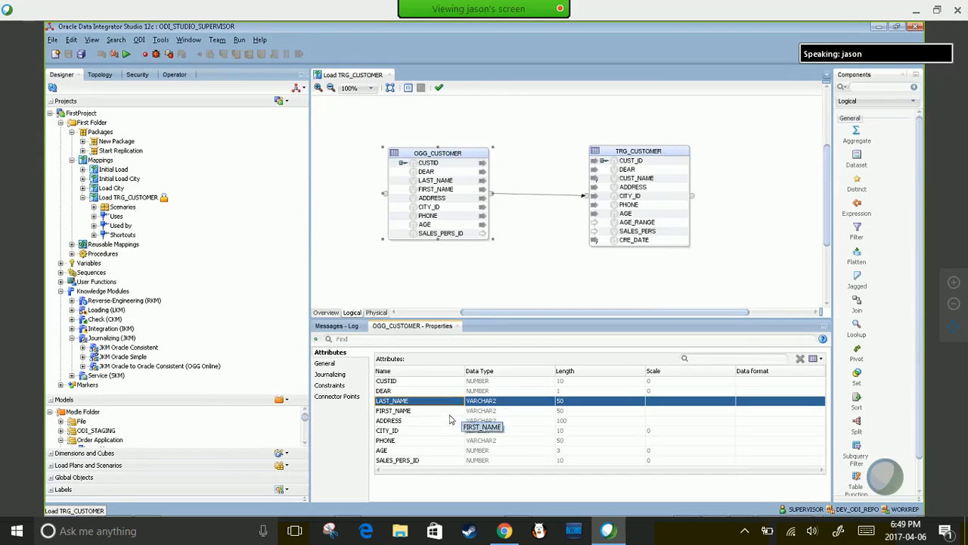
click(327, 363)
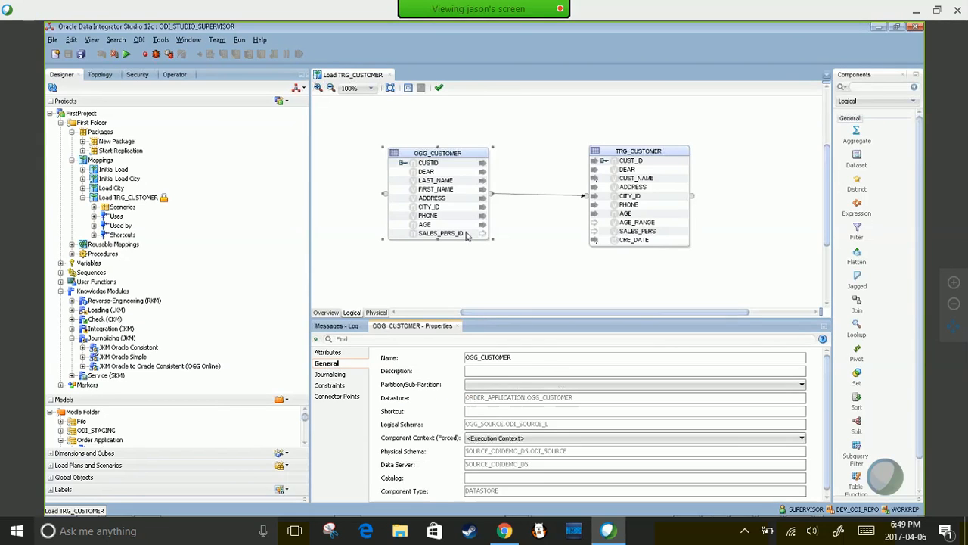
- View the TRG_CUSTOMER target's properties, then OGG_CUSTOMER's again
click(439, 154)
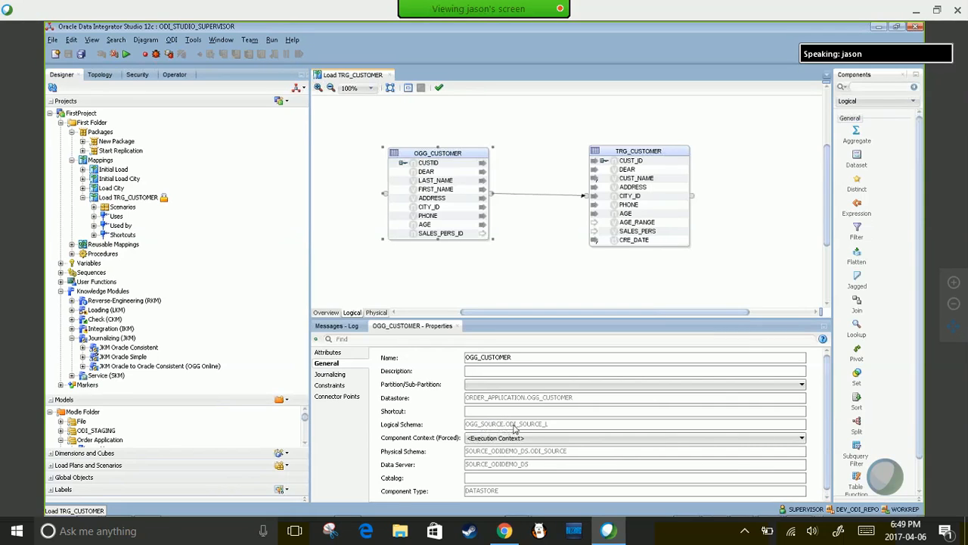
click(642, 152)
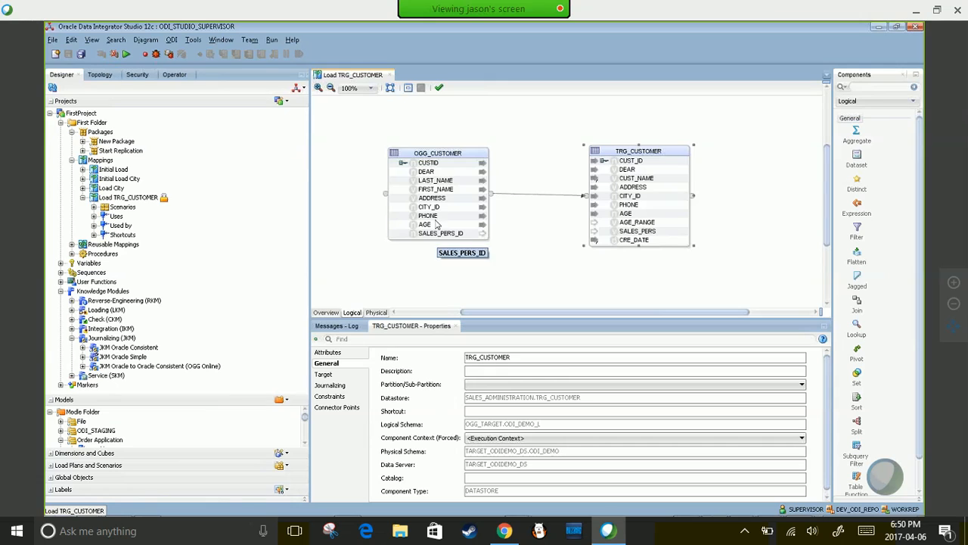
click(436, 153)
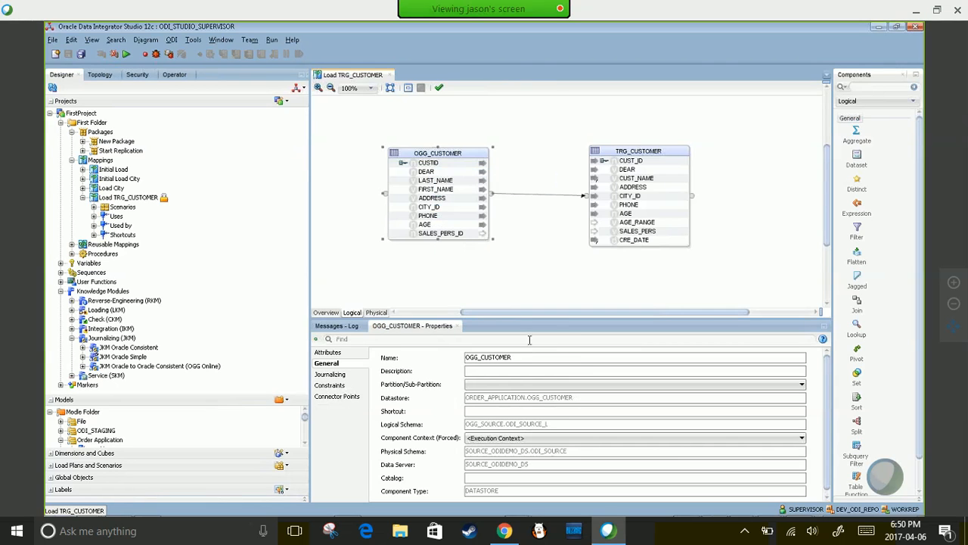
- Expand OGG_CUSTOMER's Journalizing section to view the filter JRN_SUBSCRIBER = 'ODIDEMO'
drag(531, 318, 530, 265)
scroll(474, 408, down, 2)
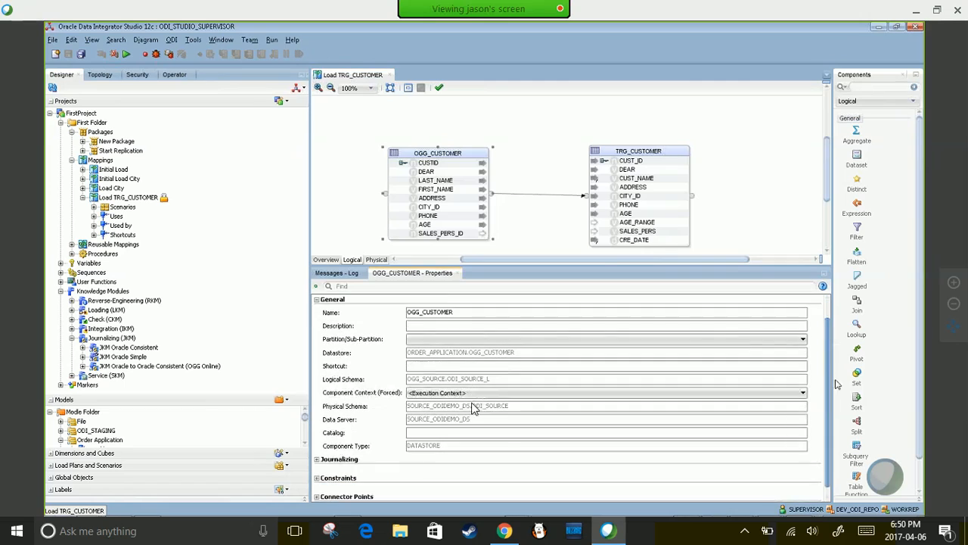
click(317, 451)
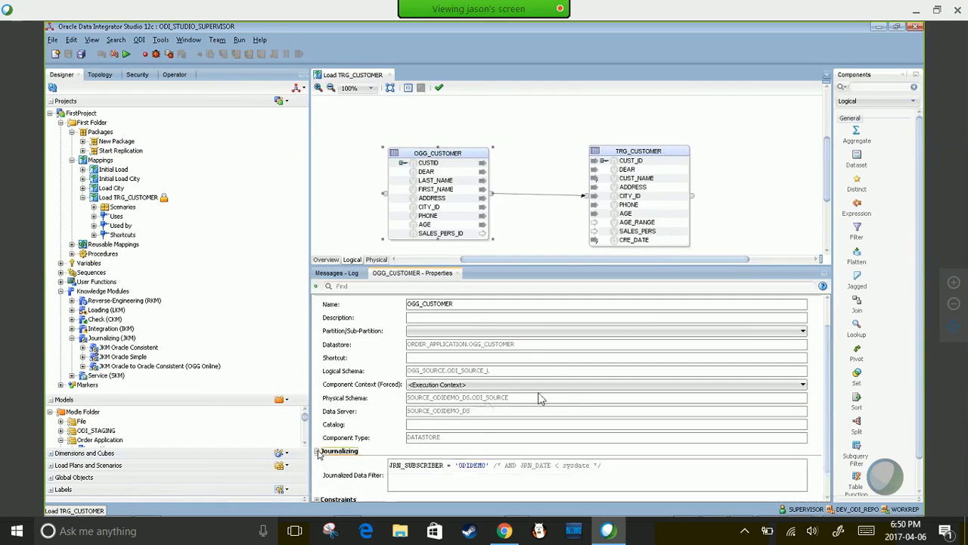
click(487, 466)
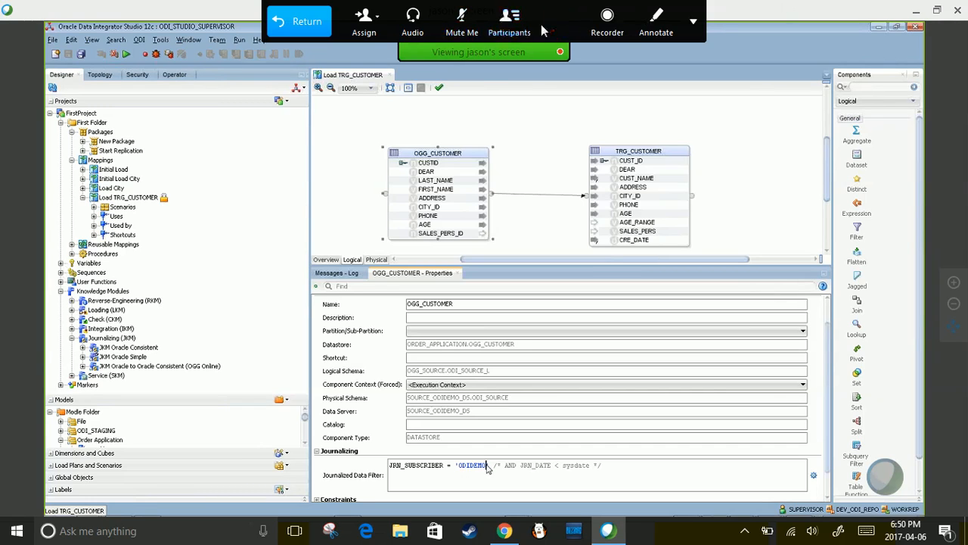
- Type 'okay' into the window at the top of the screen, then click back in the Studio
click(560, 23)
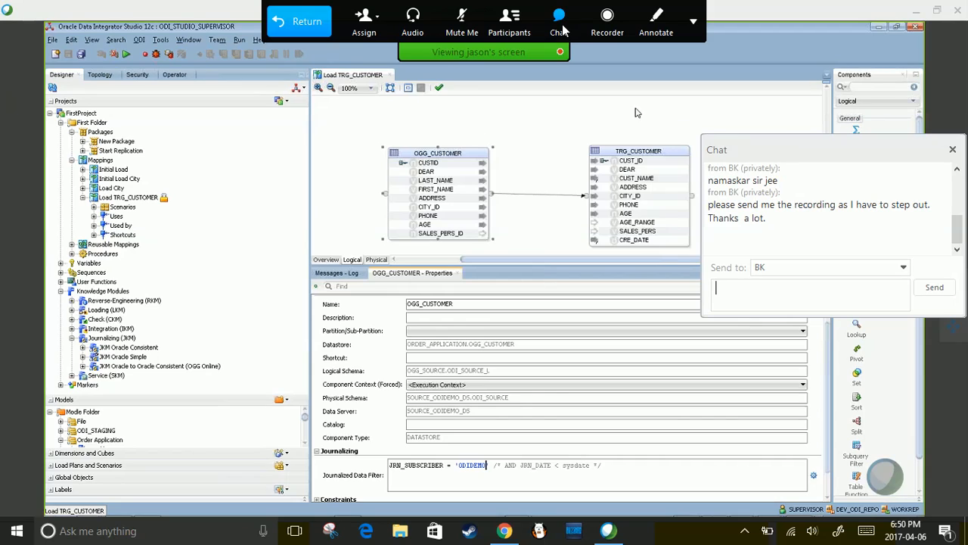
text(okay)
key(Return)
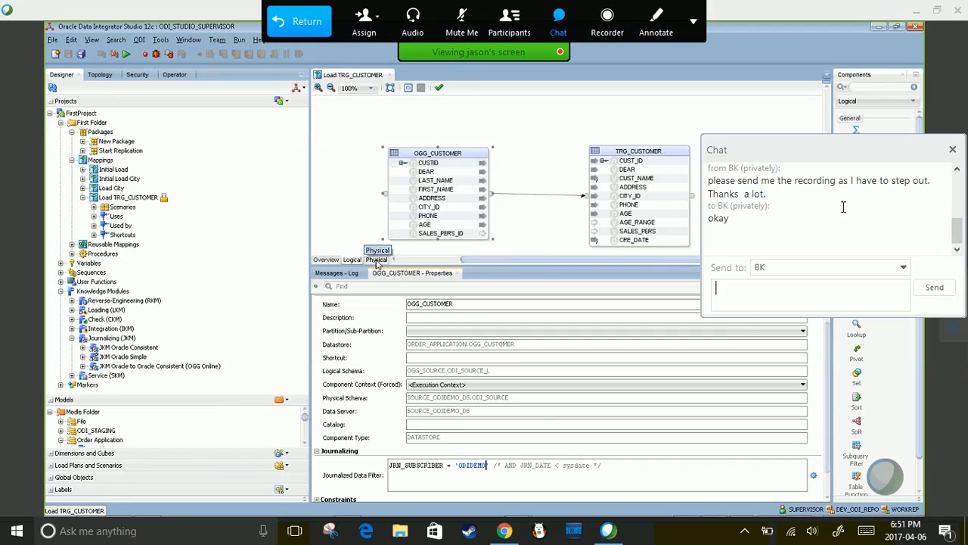
click(956, 153)
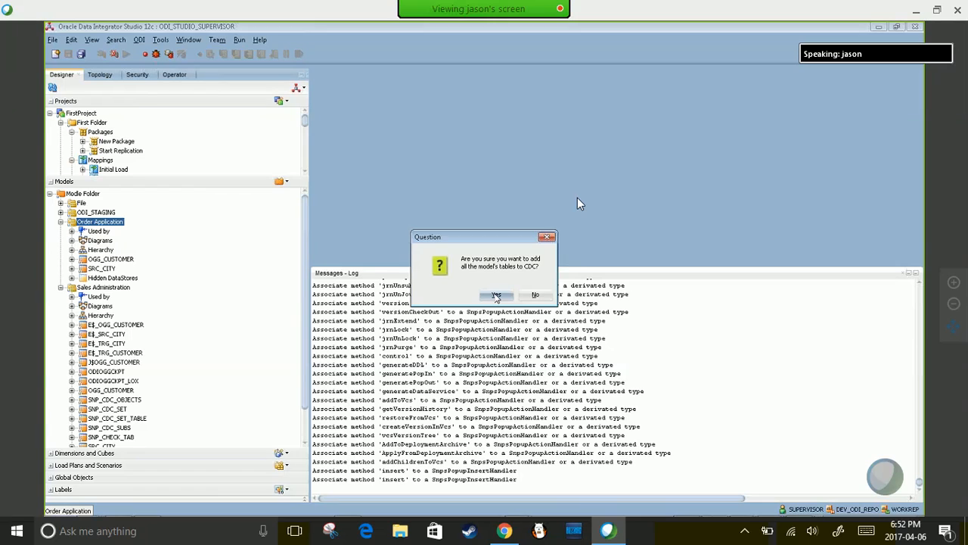
- Answer Yes to add all Order Application model tables to CDC
click(496, 295)
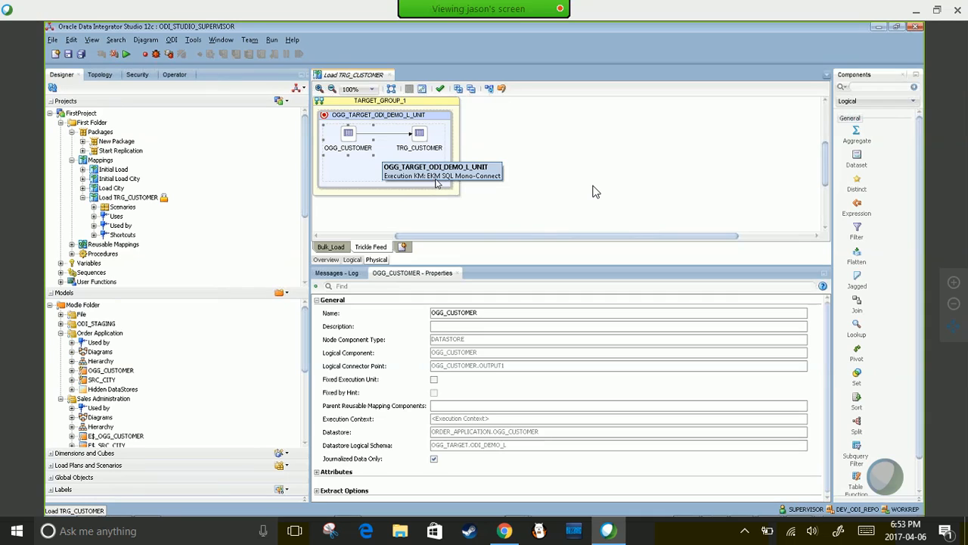
- Inspect the OGG_CUSTOMER and TRG_CUSTOMER nodes in the Bulk_Load physical design
click(331, 247)
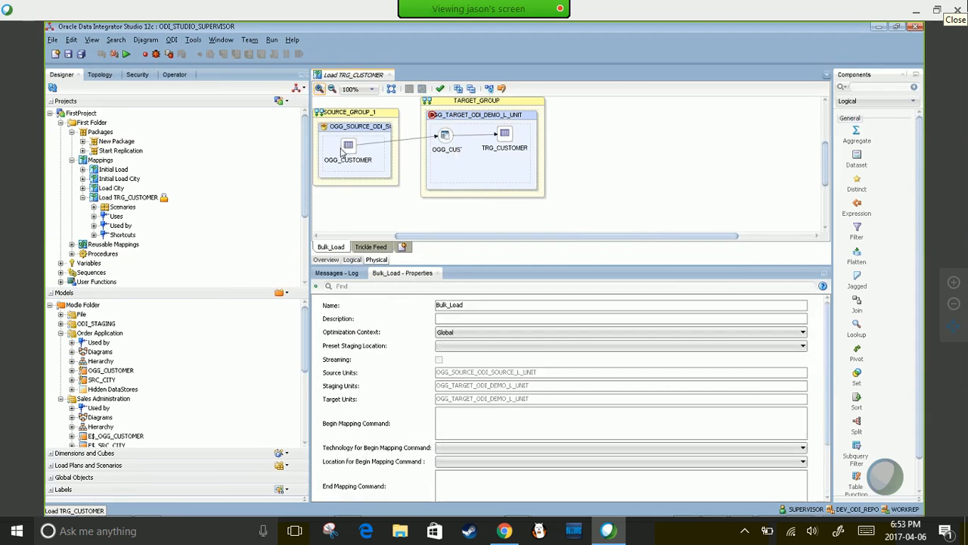
click(354, 151)
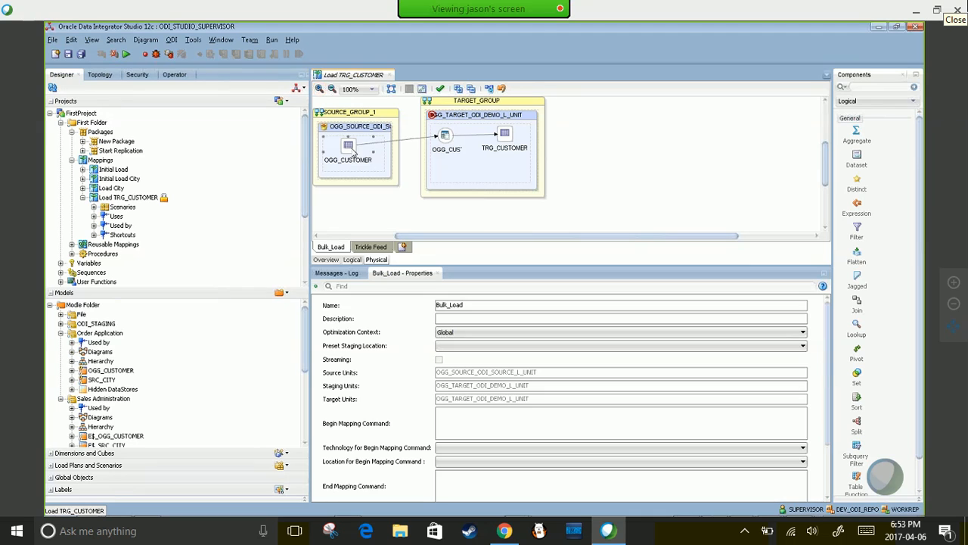
click(446, 144)
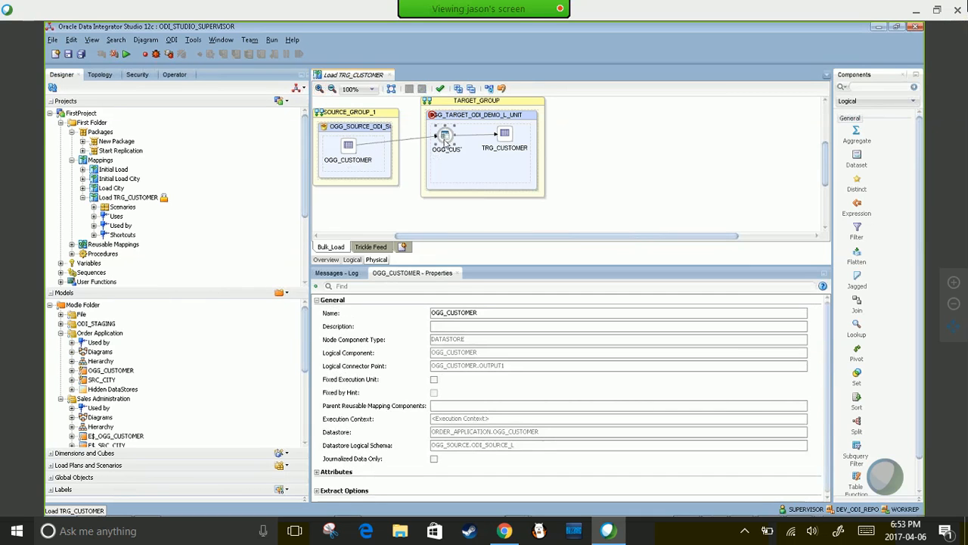
click(446, 136)
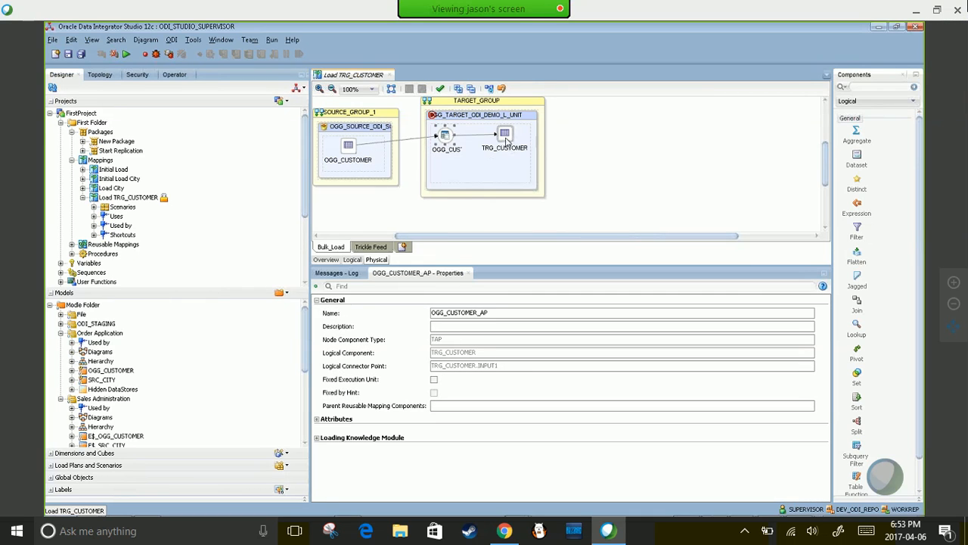
click(488, 146)
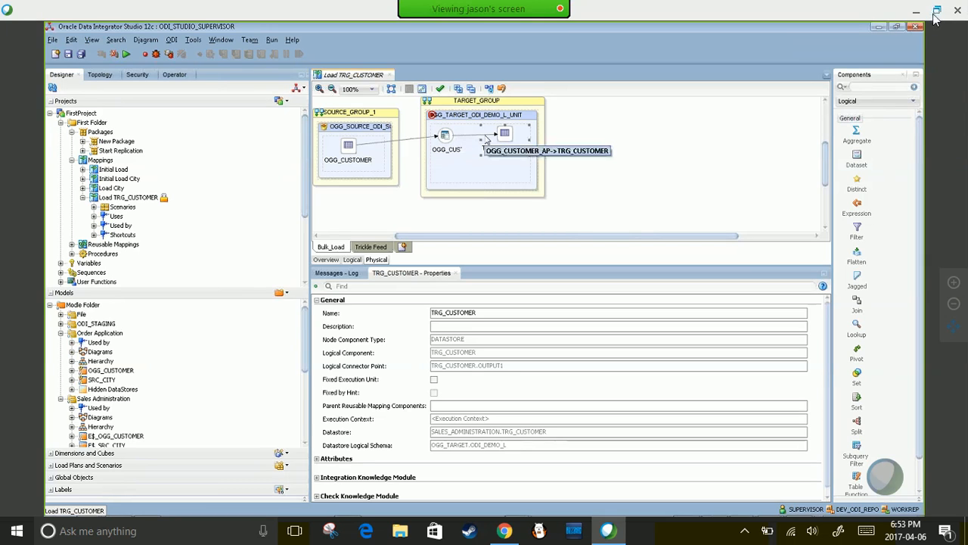
- Check OGG_CUSTOMER's settings in the Trickle Feed design, then close the Load TRG_CUSTOMER editor
click(370, 248)
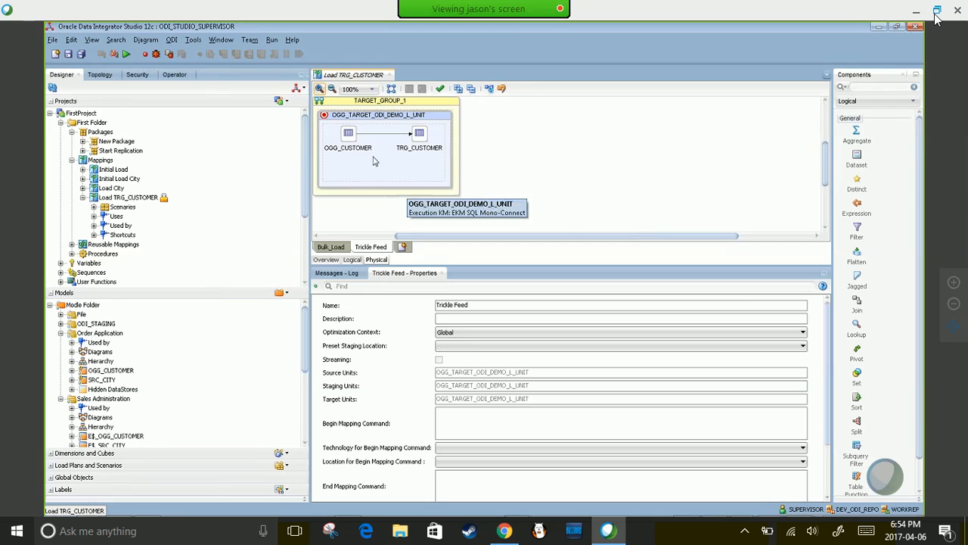
click(355, 142)
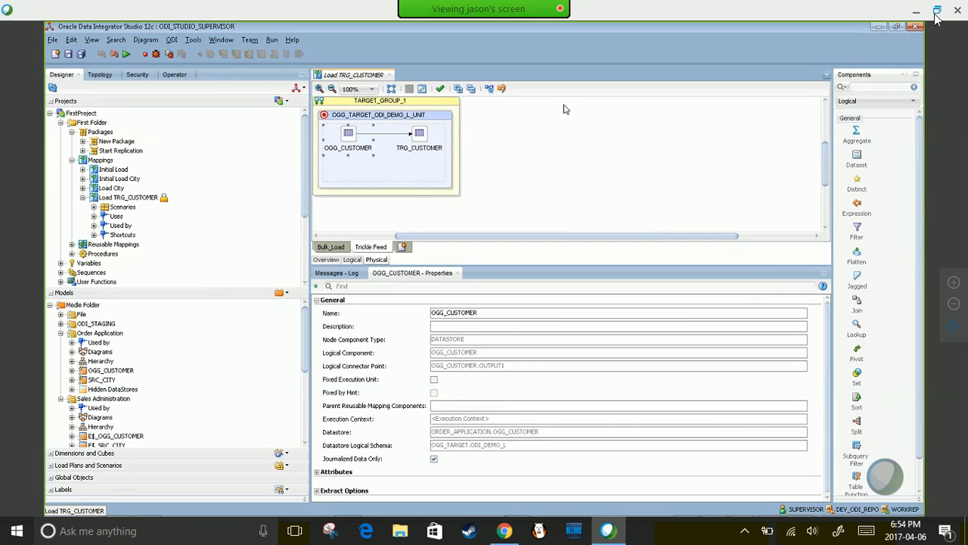
click(389, 75)
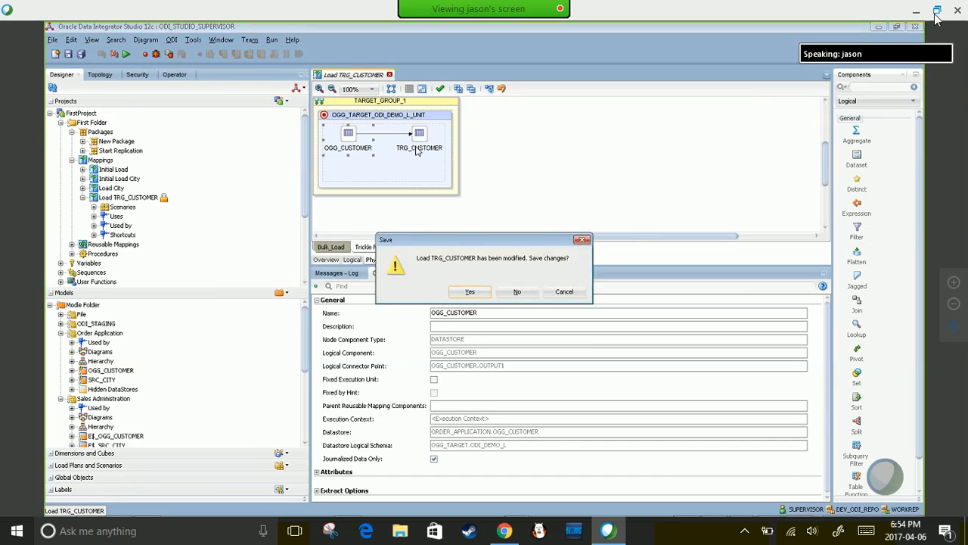
- Save Load TRG_CUSTOMER and create a new mapping with the default name New_Mapping
click(508, 289)
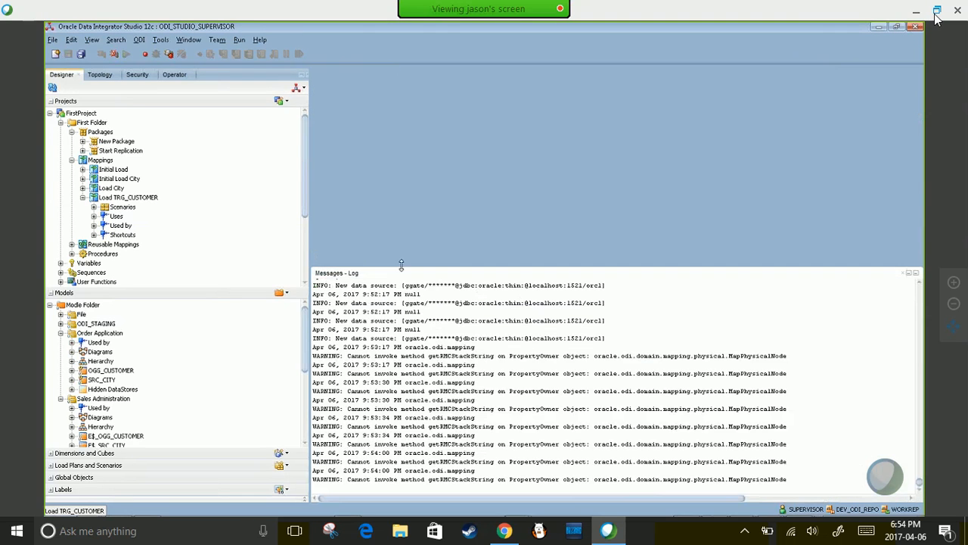
right_click(100, 161)
click(130, 167)
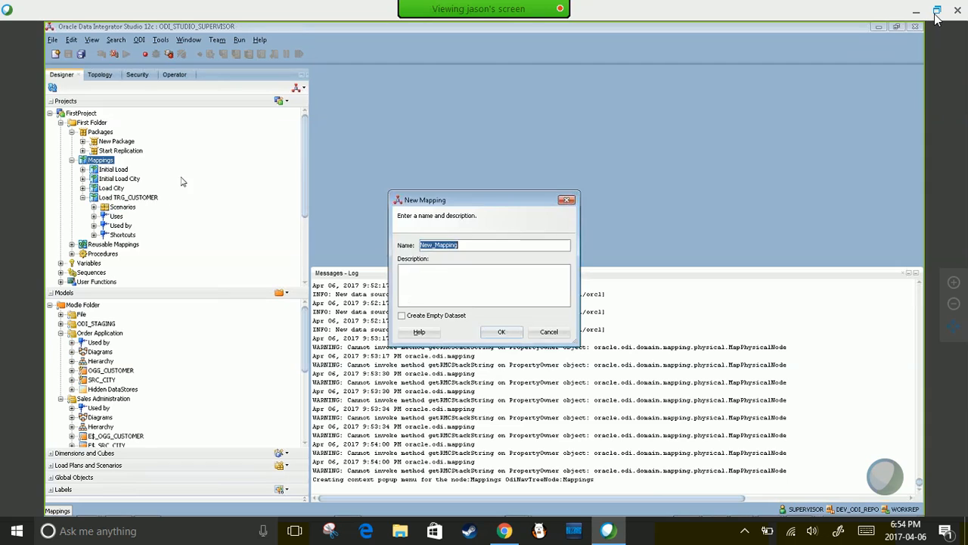
click(502, 332)
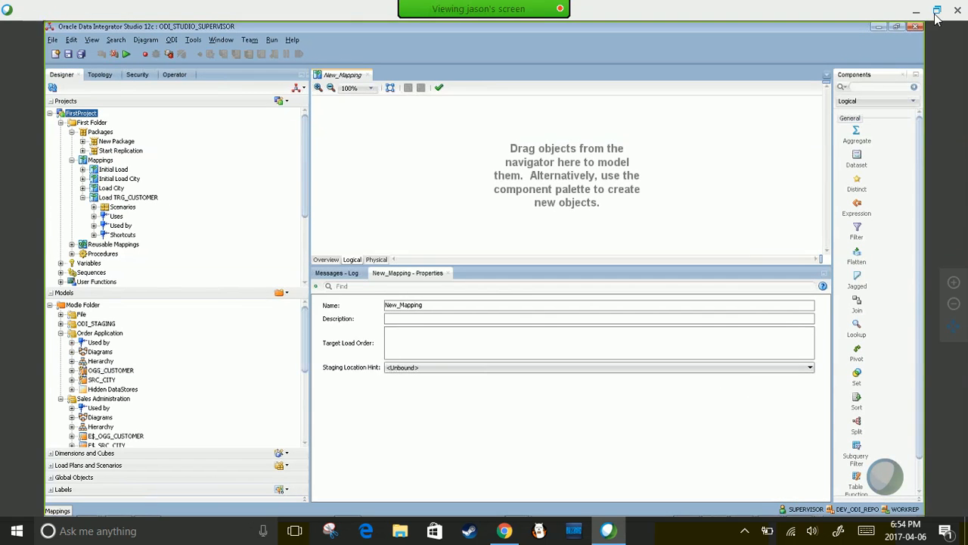
- Drop the OGG_CUSTOMER and TRG_CUSTOMER datastores onto the New_Mapping canvas
click(86, 371)
drag(199, 315, 404, 179)
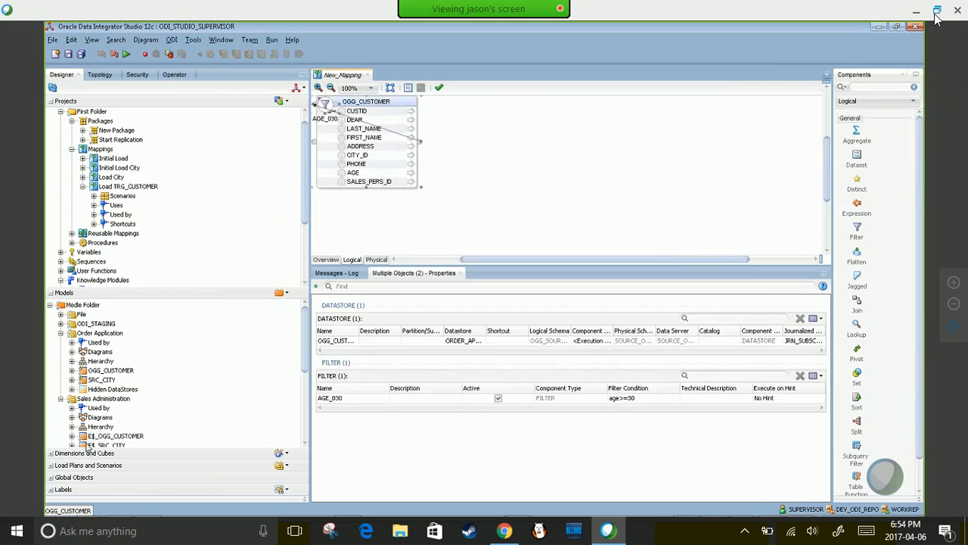
click(101, 407)
drag(303, 336, 296, 422)
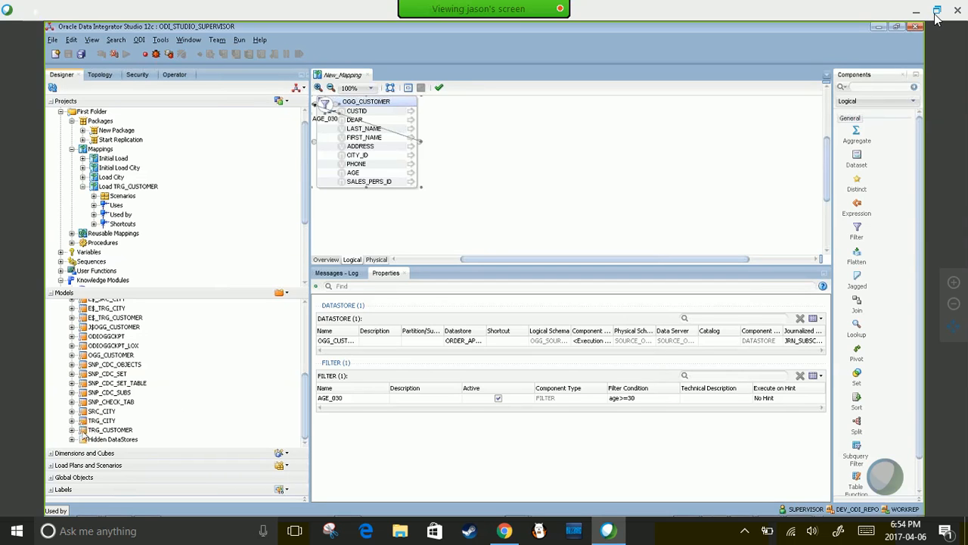
click(110, 429)
drag(603, 146, 609, 144)
drag(383, 101, 469, 157)
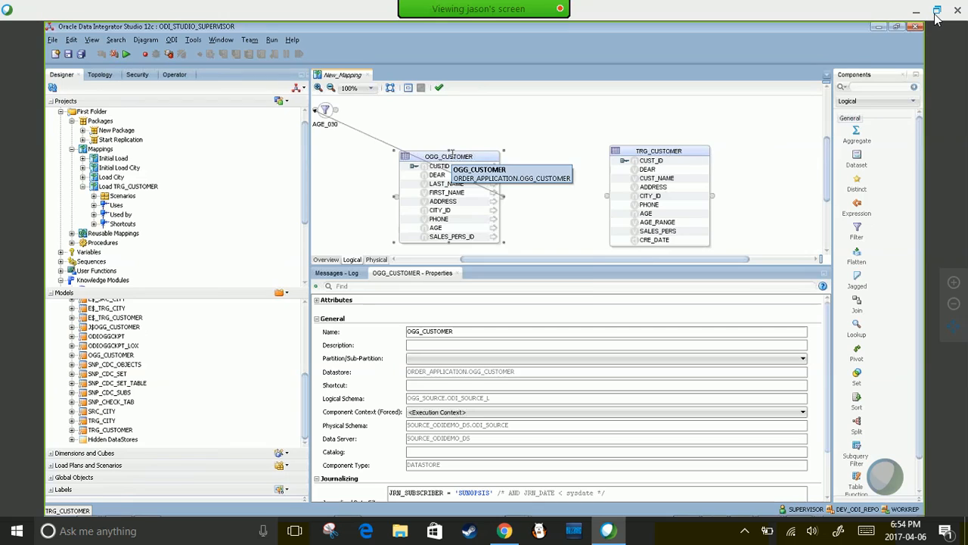
- Delete OGG_CUSTOMER, TRG_CUSTOMER and the AGE_030 filter from the canvas
key(Delete)
click(529, 300)
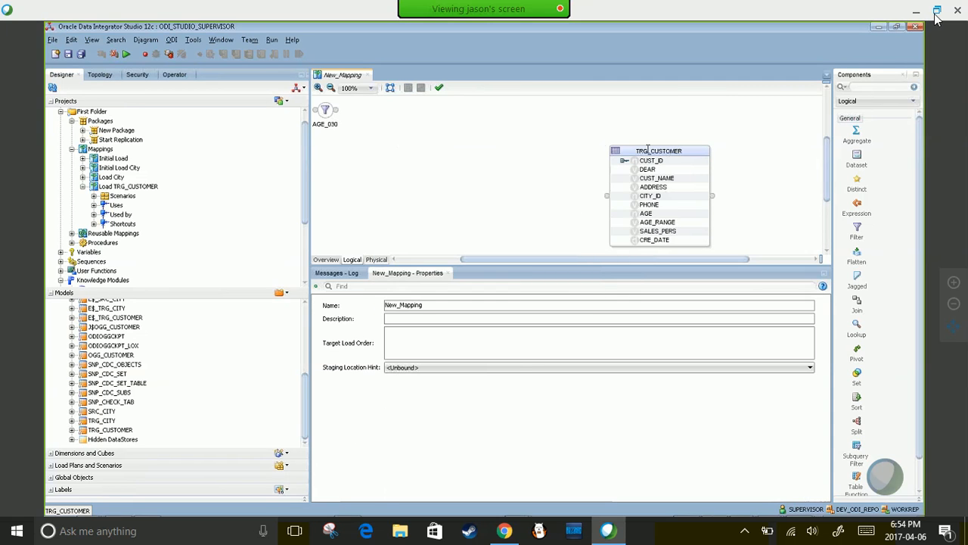
key(Delete)
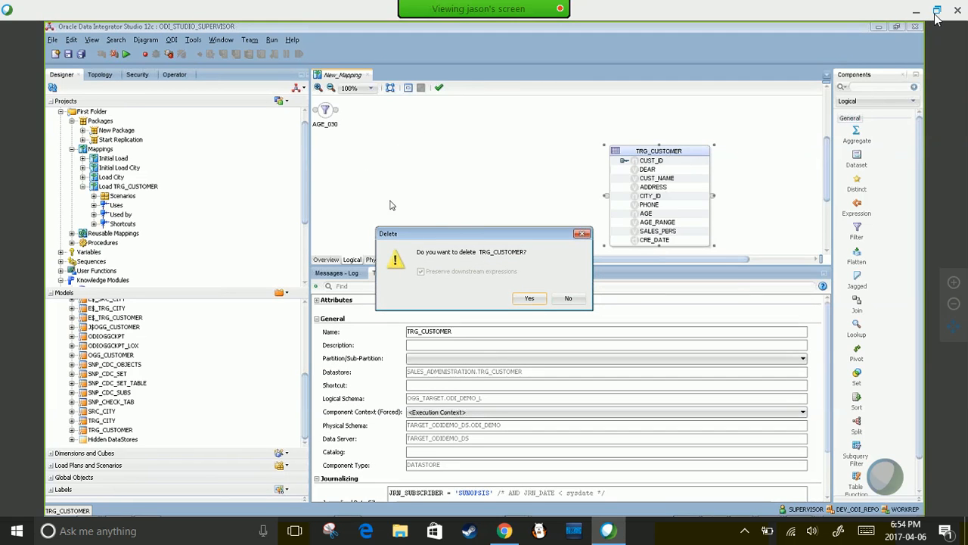
click(530, 298)
click(329, 114)
key(Delete)
click(530, 298)
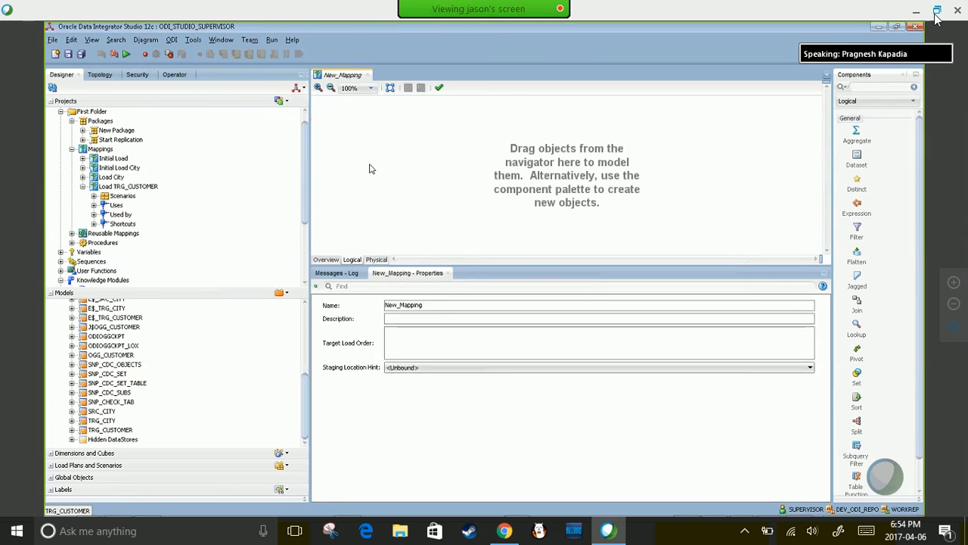
- Drop OGG_CUSTOMER onto the canvas again, then delete it along with its AGE_030 filter
click(305, 198)
mouse_move(462, 6)
drag(305, 403, 306, 331)
click(560, 22)
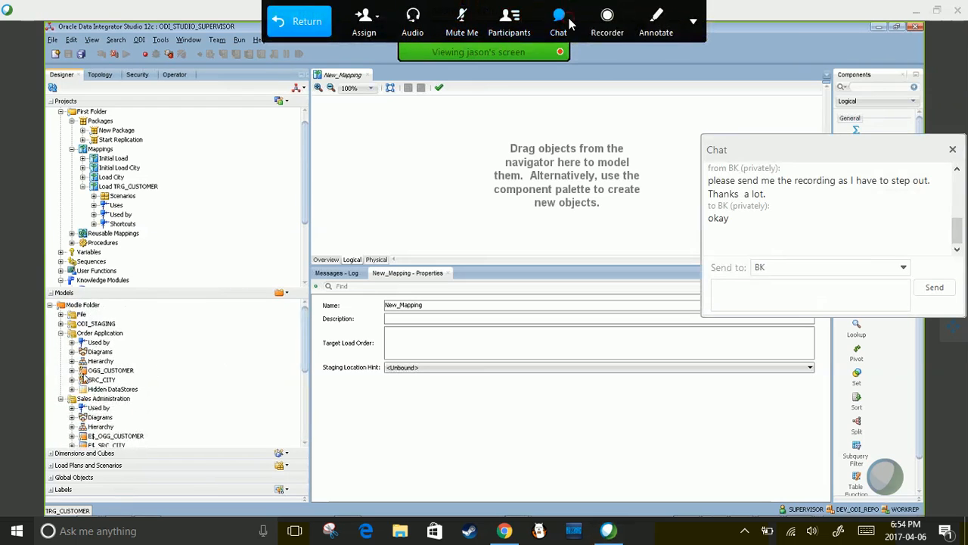
click(88, 371)
drag(87, 372, 407, 172)
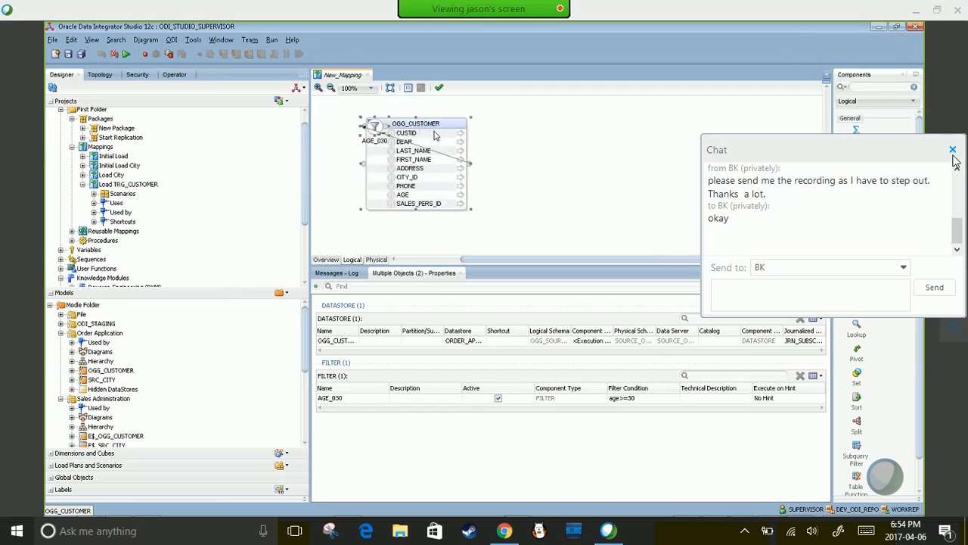
click(952, 151)
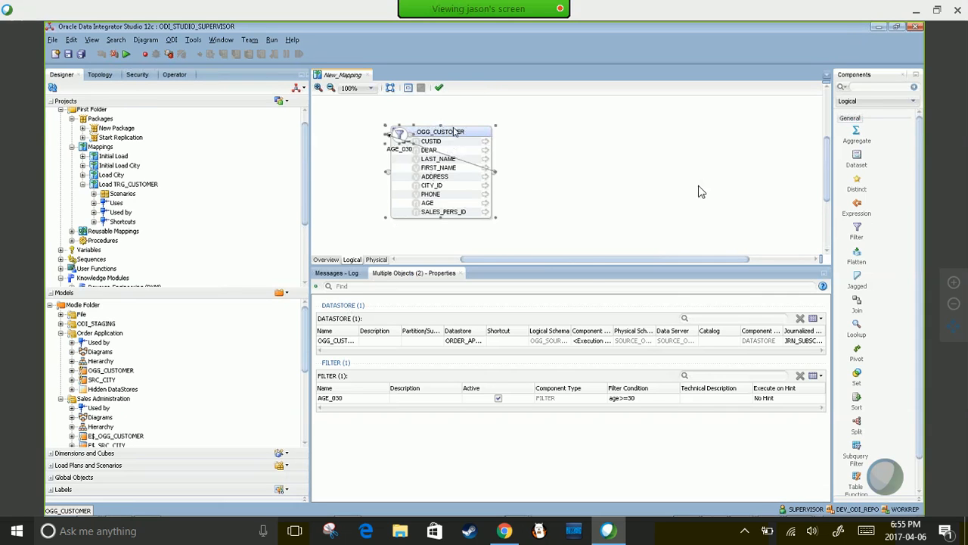
key(Delete)
click(529, 303)
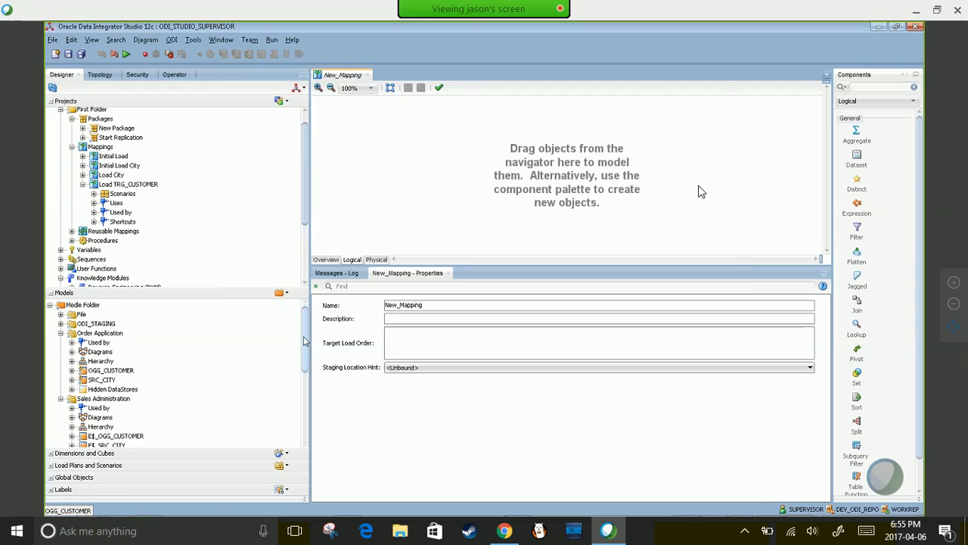
- Expand OGG_CUSTOMER in the Models tree to reveal its Filters folder
scroll(303, 355, down, 2)
scroll(302, 355, up, 2)
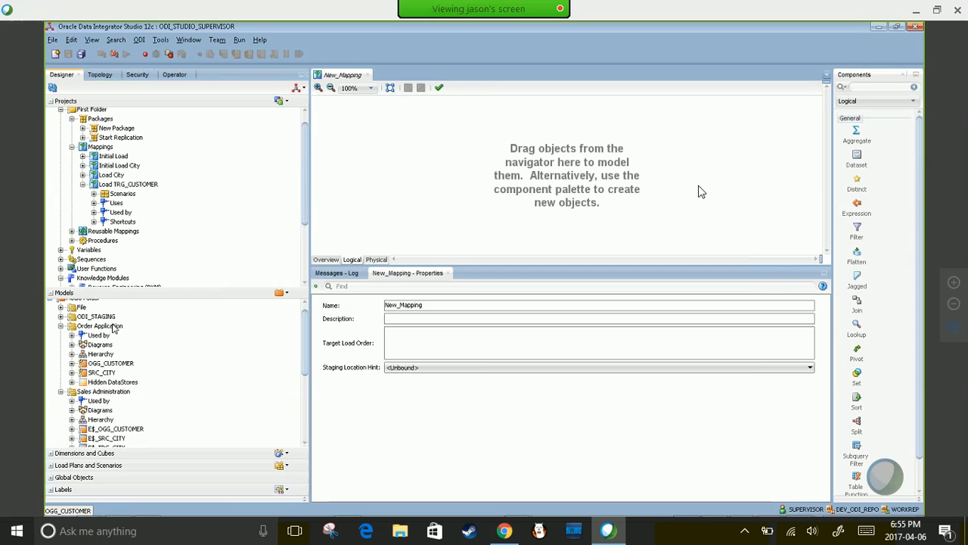
click(72, 364)
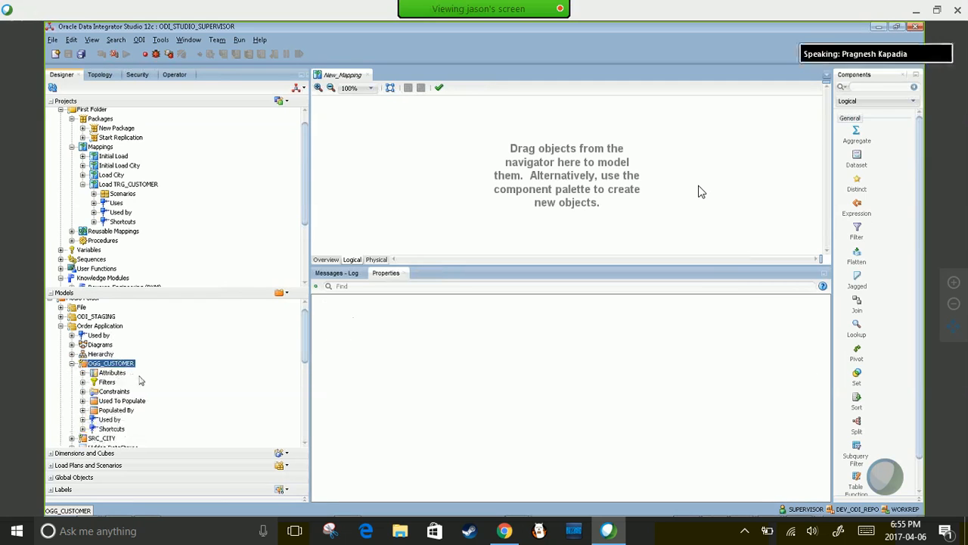
click(82, 382)
- Delete the AGE>030 filter from OGG_CUSTOMER's Filters and save all changes
click(125, 391)
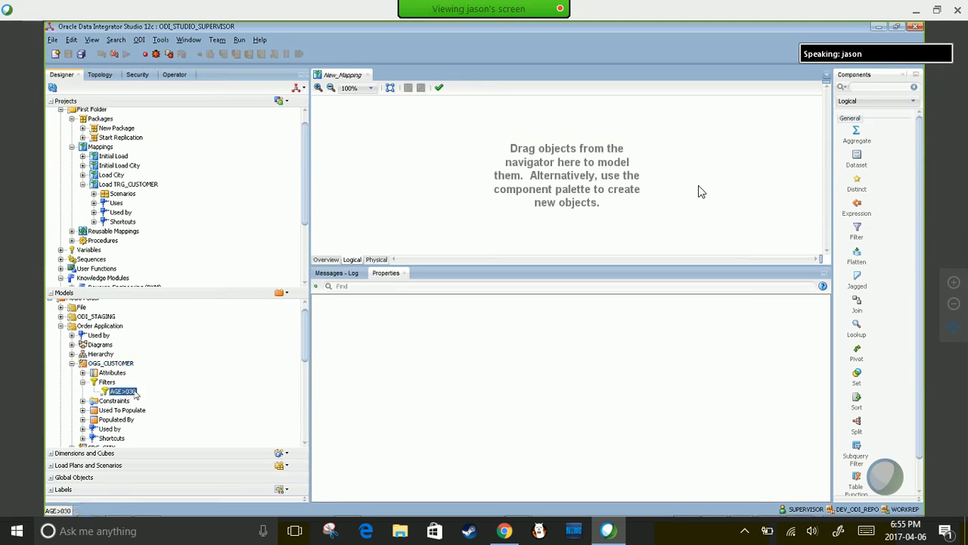
key(Delete)
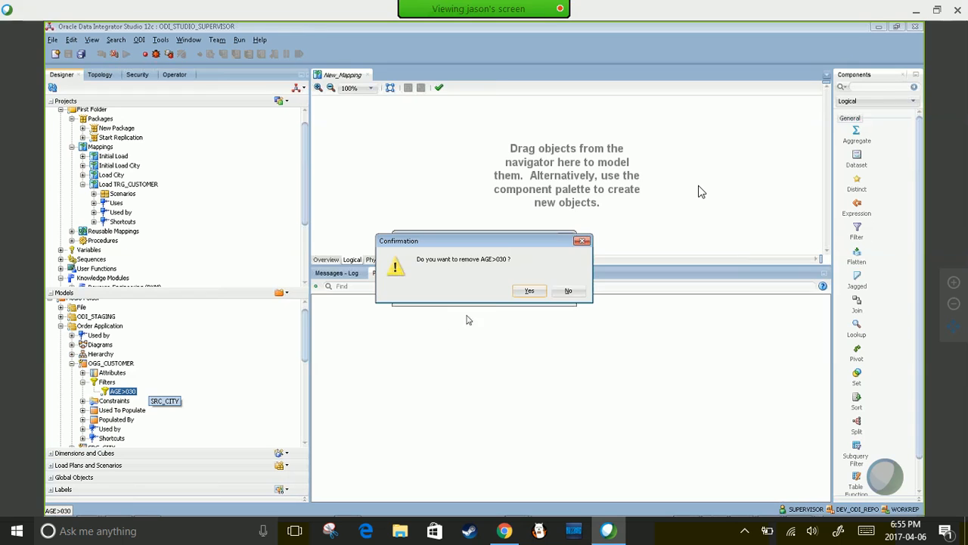
click(530, 292)
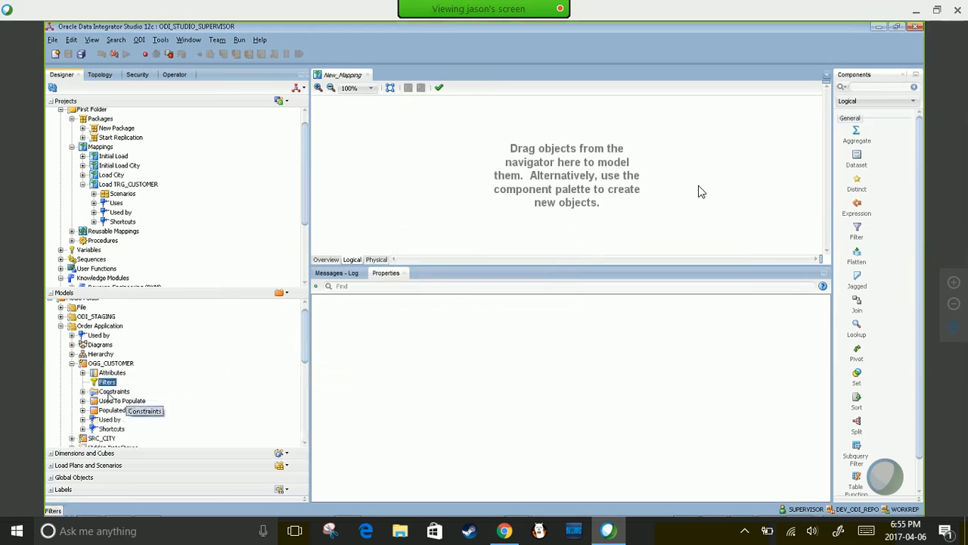
click(82, 54)
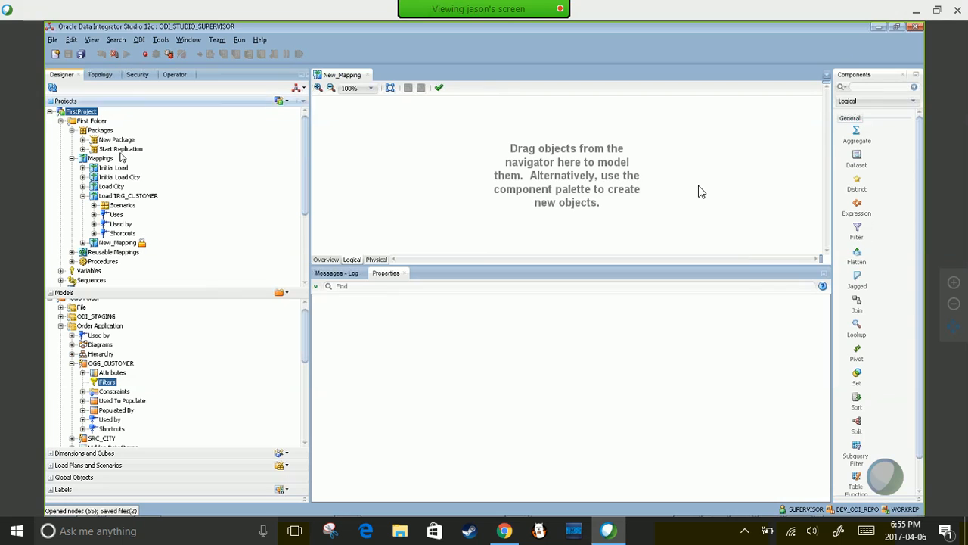
- Drop OGG_CUSTOMER as source and TRG_CUSTOMER to its right onto the New_Mapping canvas
drag(94, 367, 421, 143)
drag(305, 347, 300, 389)
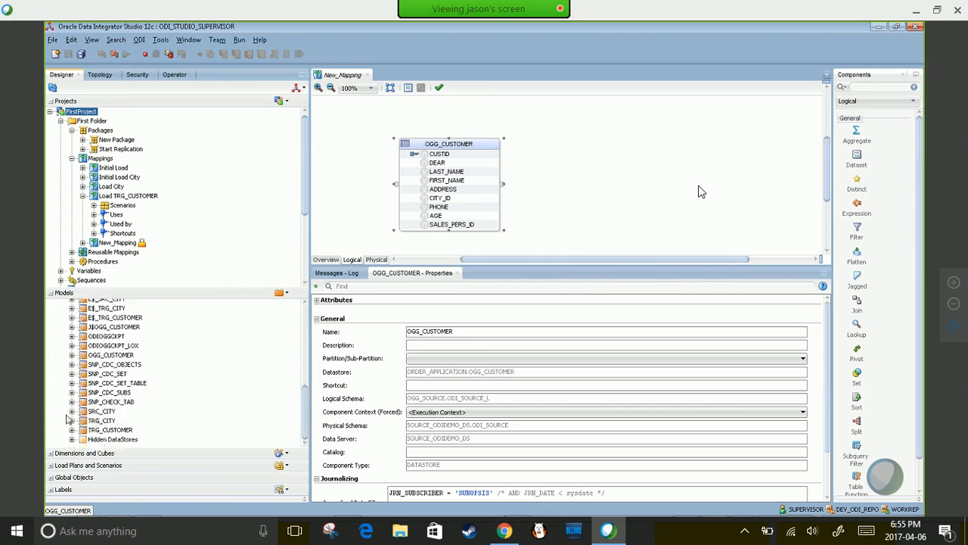
click(84, 431)
drag(85, 431, 556, 223)
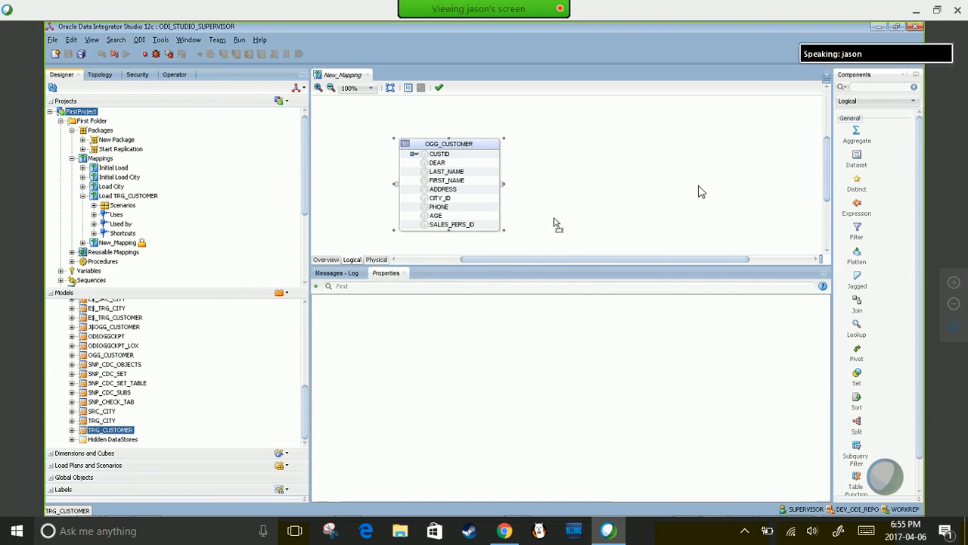
drag(593, 149, 594, 147)
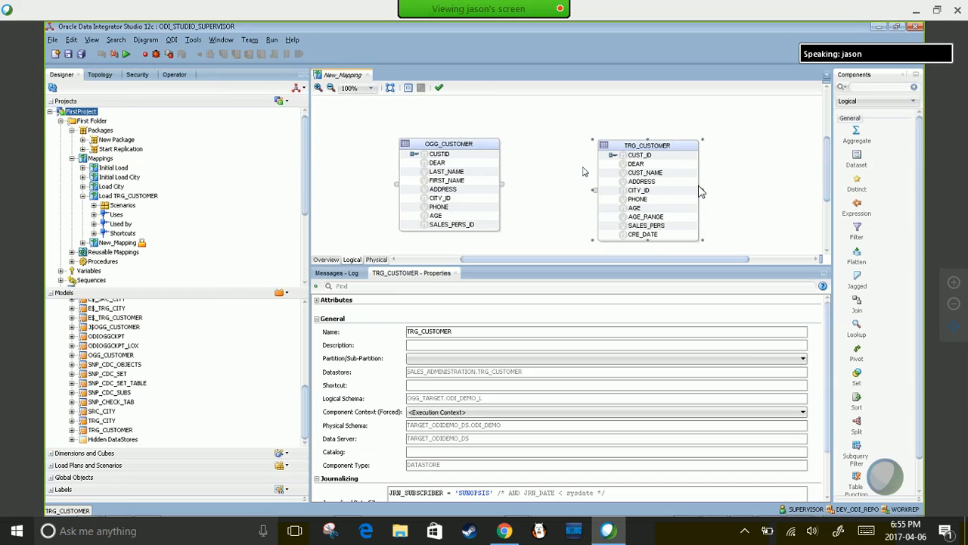
click(442, 145)
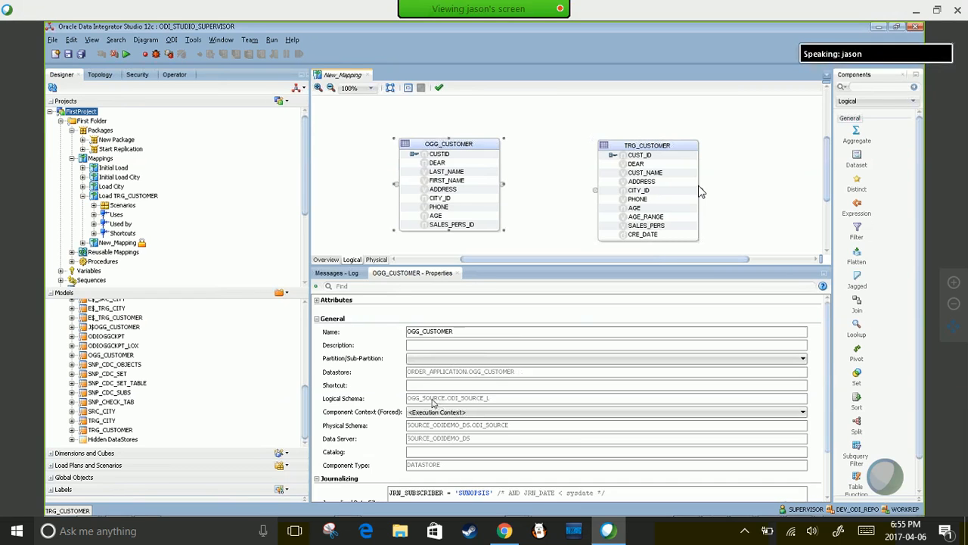
click(699, 191)
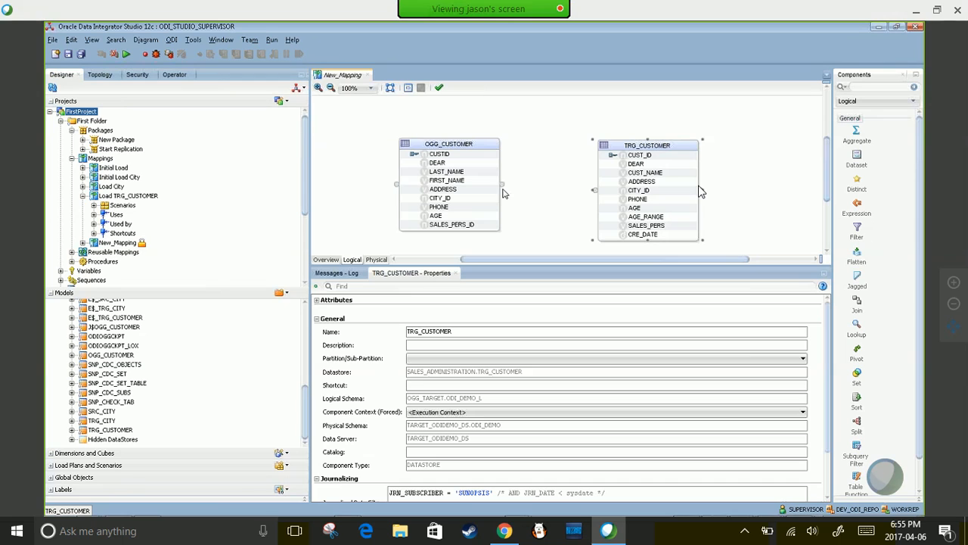
- Link OGG_CUSTOMER to TRG_CUSTOMER with name matching, and map FIRST_NAME onto CUST_NAME
drag(504, 189, 597, 195)
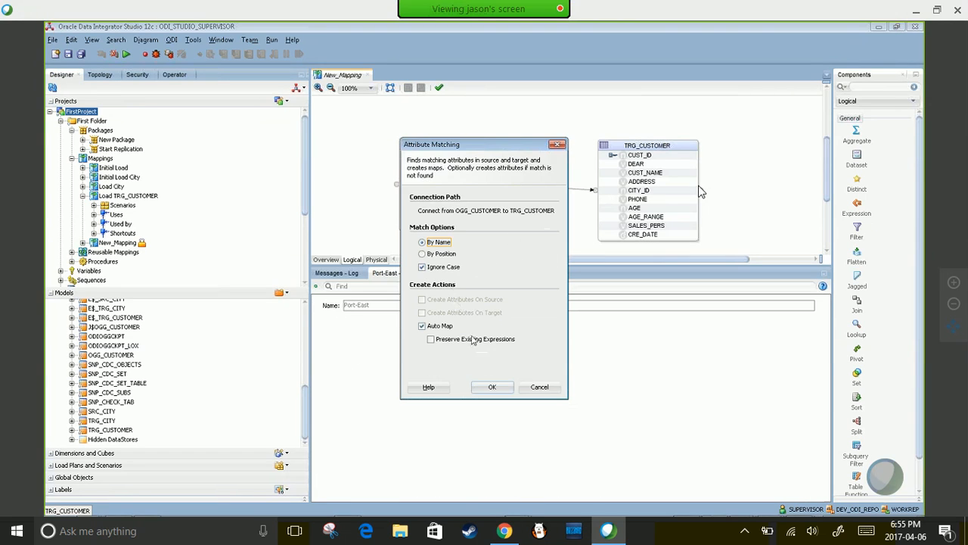
click(492, 387)
click(443, 154)
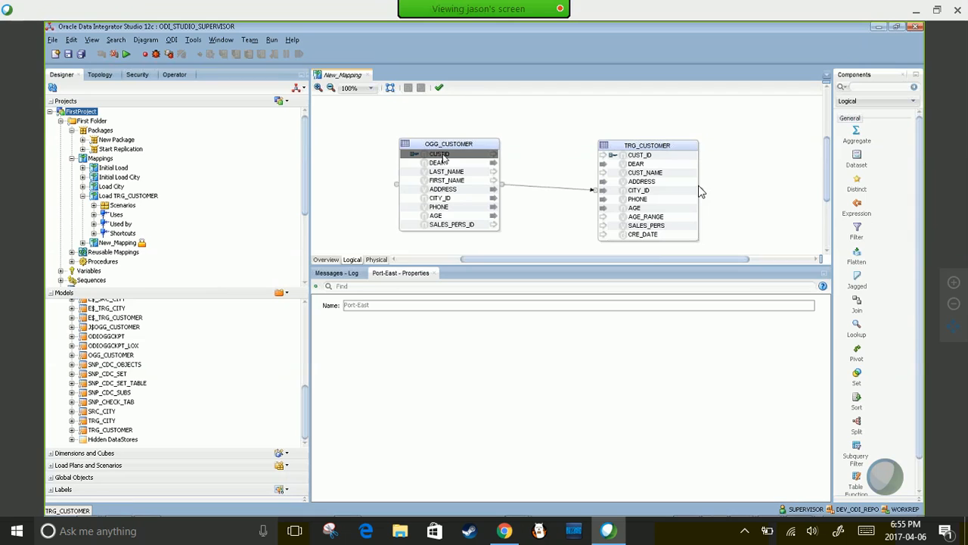
click(640, 155)
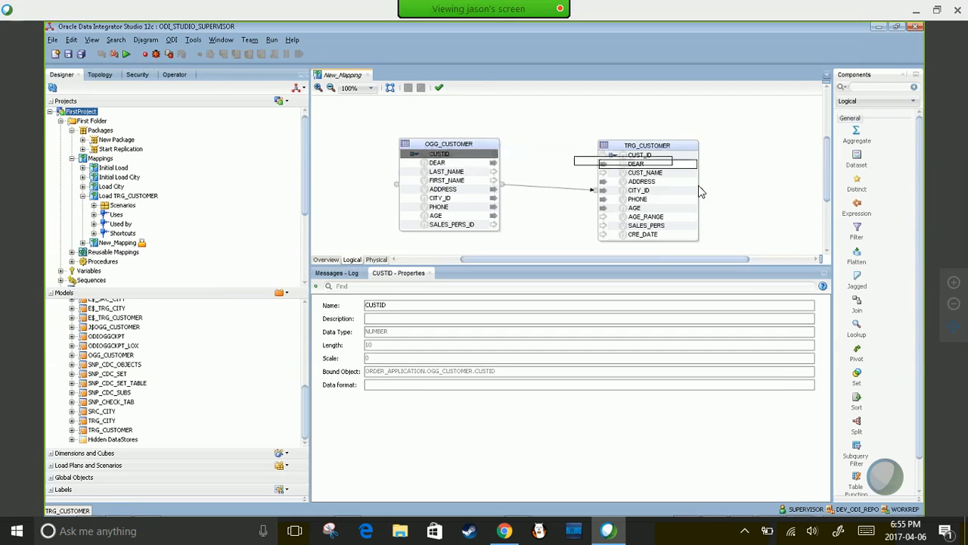
click(642, 164)
click(644, 173)
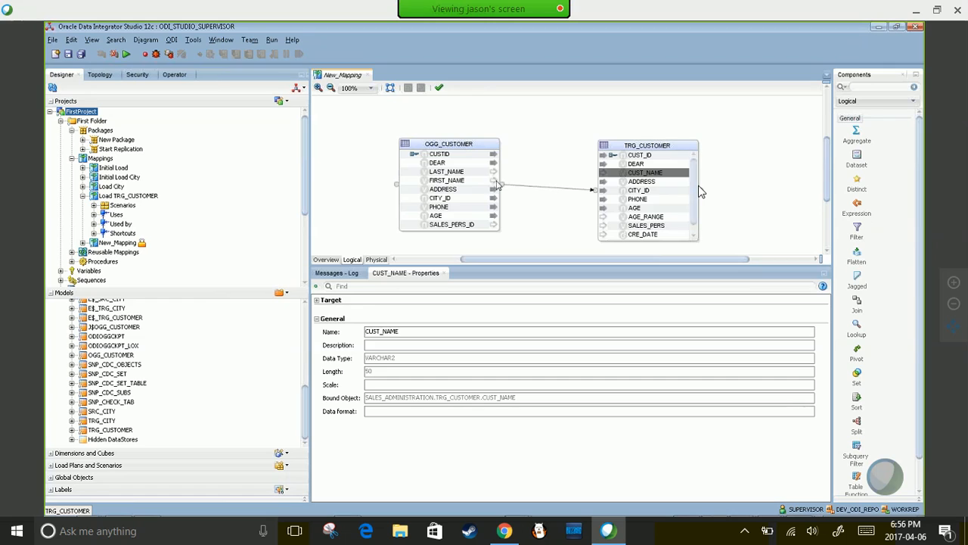
drag(451, 182, 642, 175)
- Review the target attributes from ADDRESS to CRE_DATE and nudge TRG_CUSTOMER slightly up-left
click(640, 183)
click(636, 192)
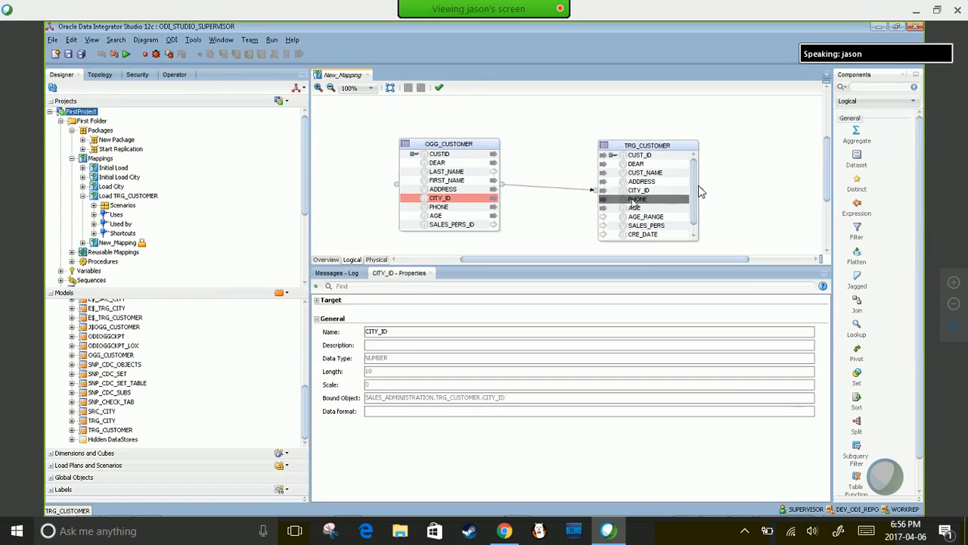
click(637, 199)
click(634, 208)
click(646, 225)
click(644, 217)
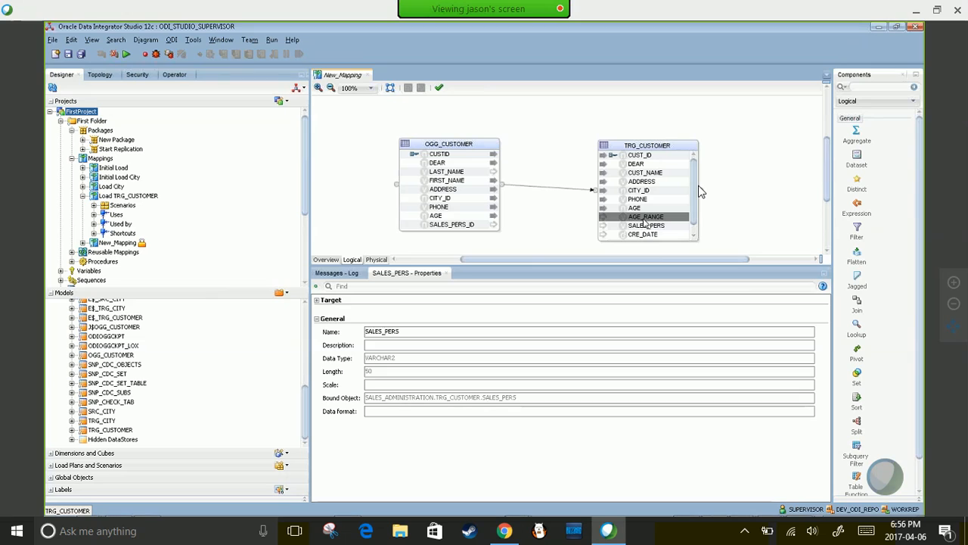
click(644, 225)
click(641, 218)
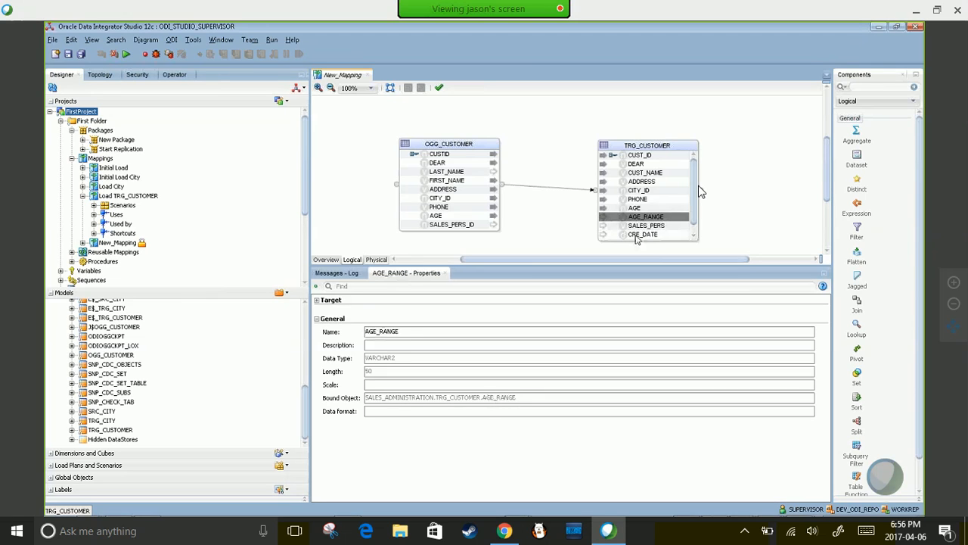
click(638, 234)
drag(696, 201, 705, 168)
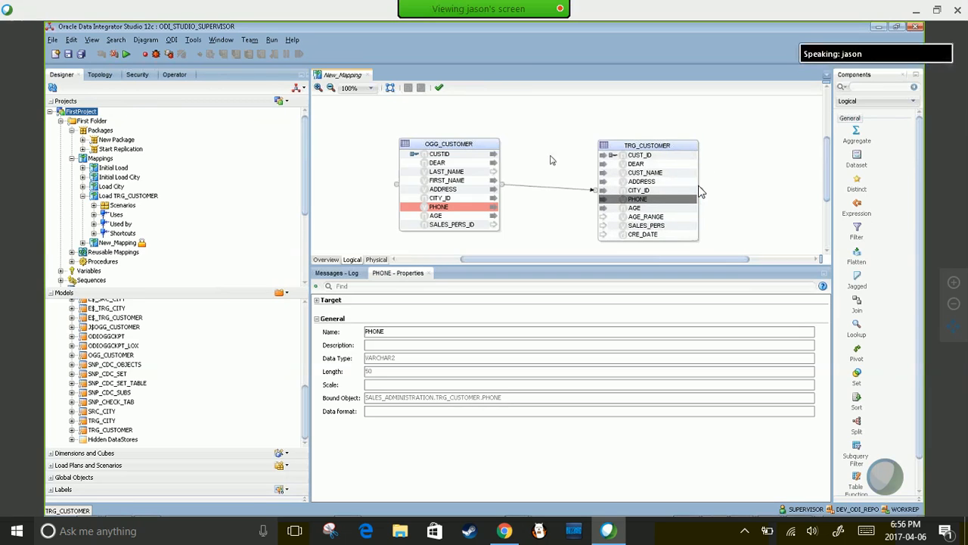
click(659, 146)
drag(655, 140, 645, 131)
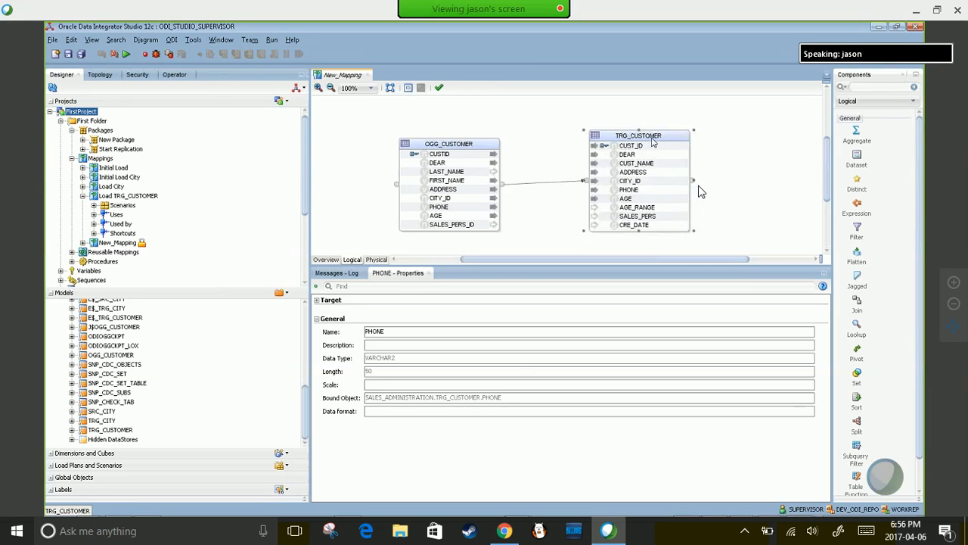
click(479, 140)
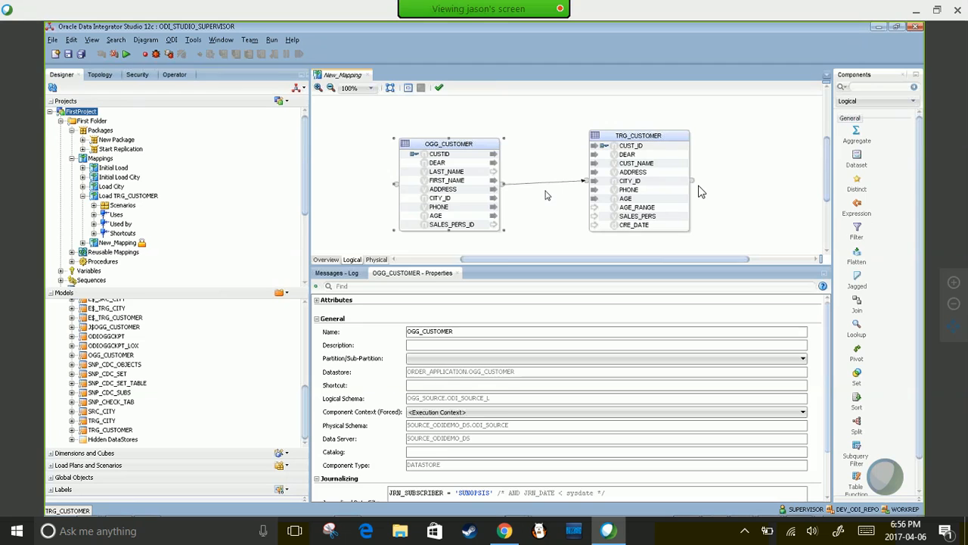
- Change TRG_CUSTOMER's target Integration Type from Control Append to None
click(643, 136)
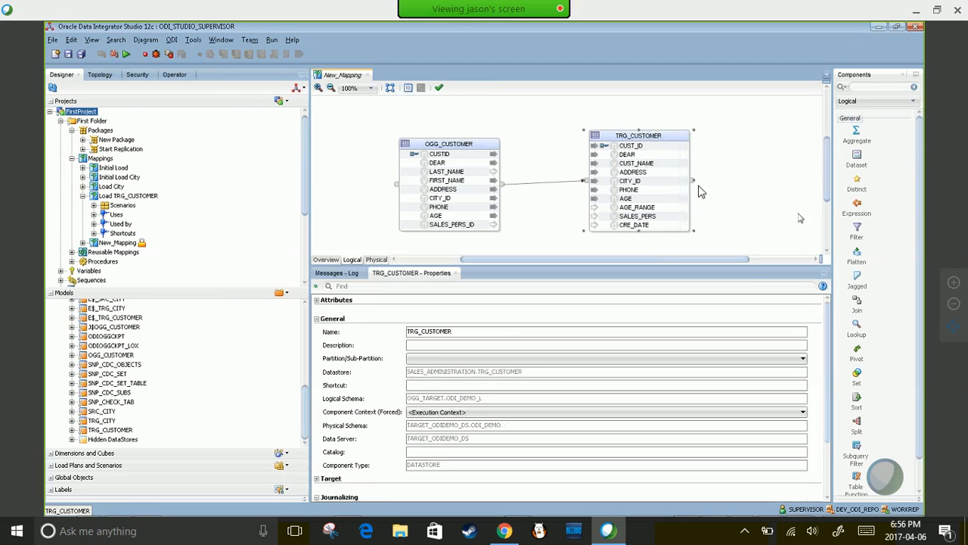
drag(827, 323, 824, 362)
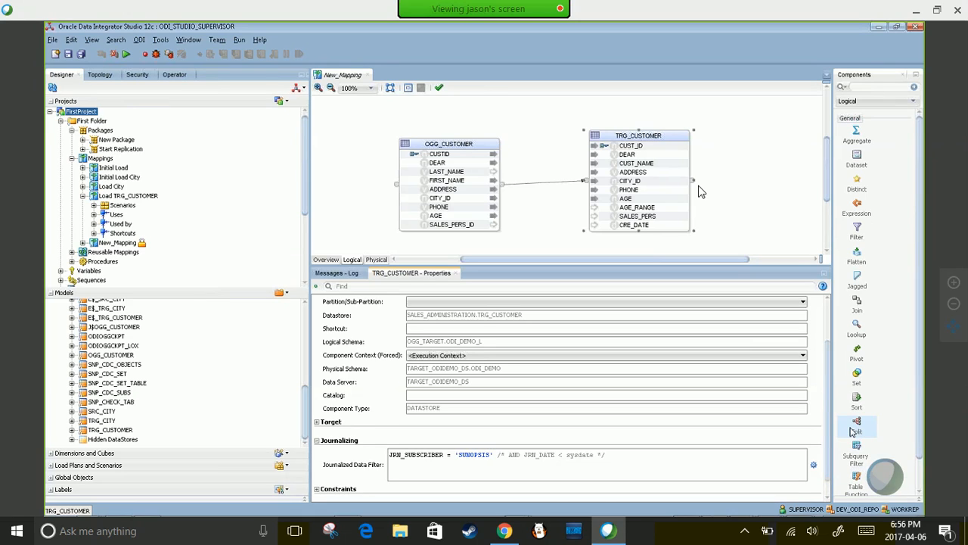
double_click(465, 455)
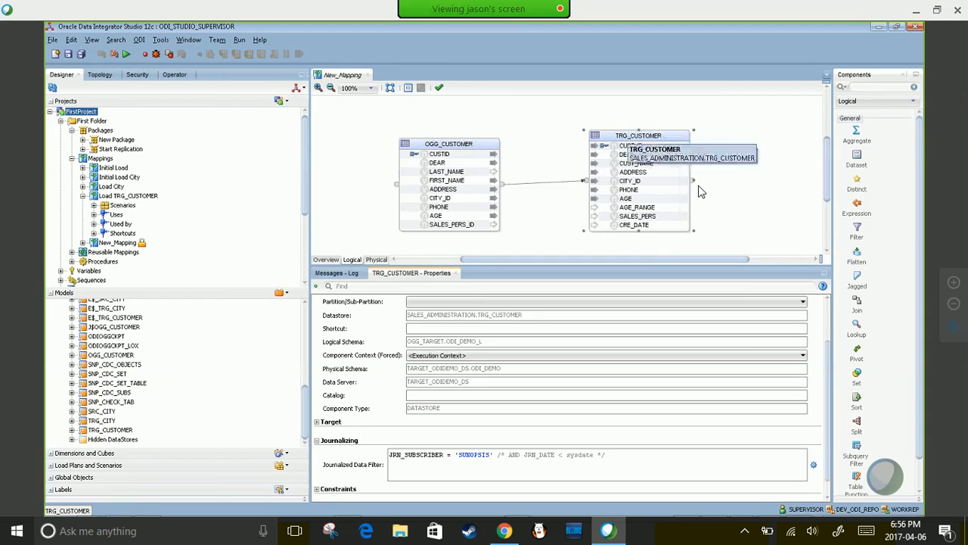
click(317, 423)
click(469, 438)
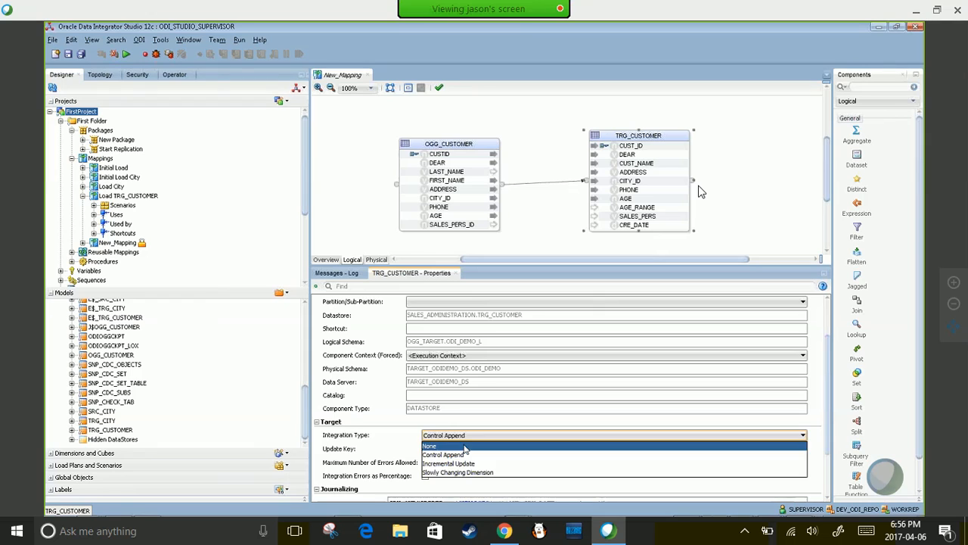
click(466, 454)
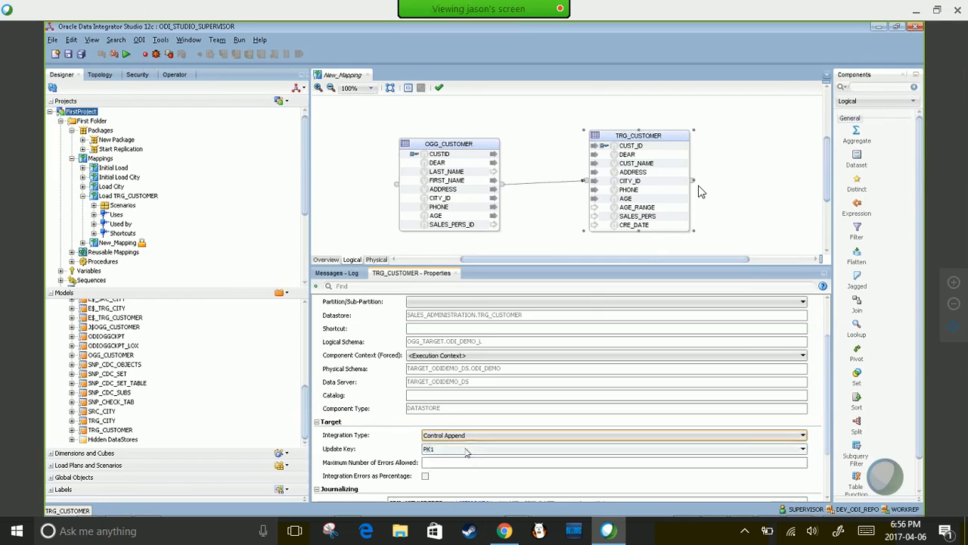
click(469, 437)
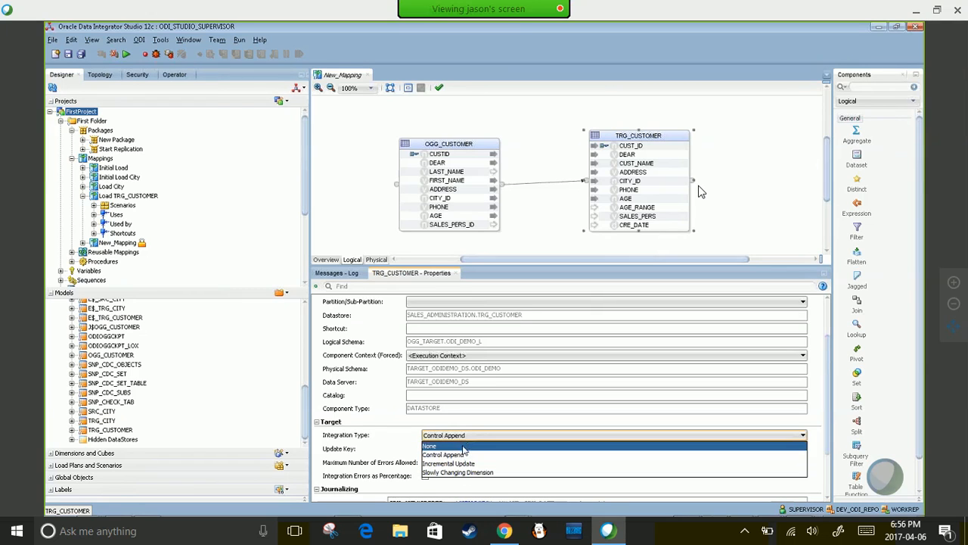
click(463, 447)
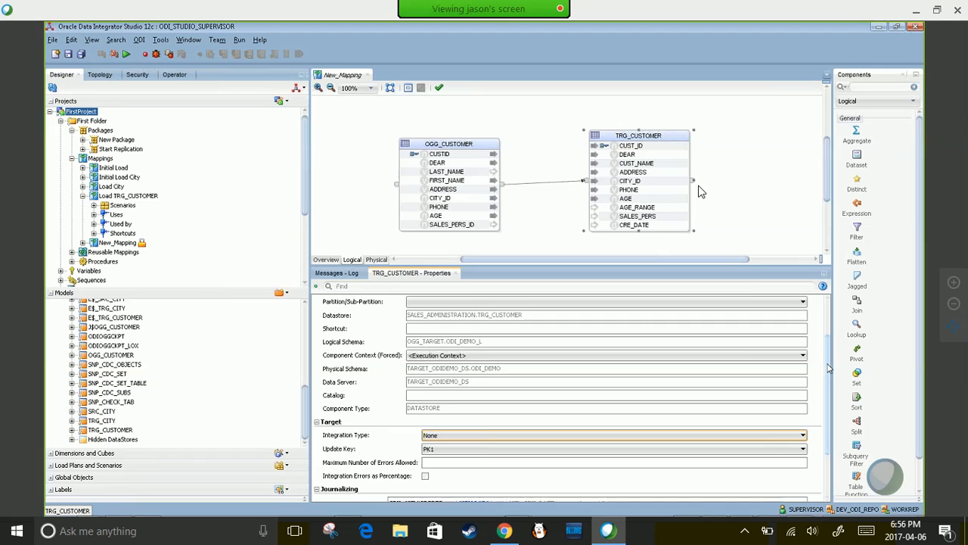
scroll(828, 364, down, 3)
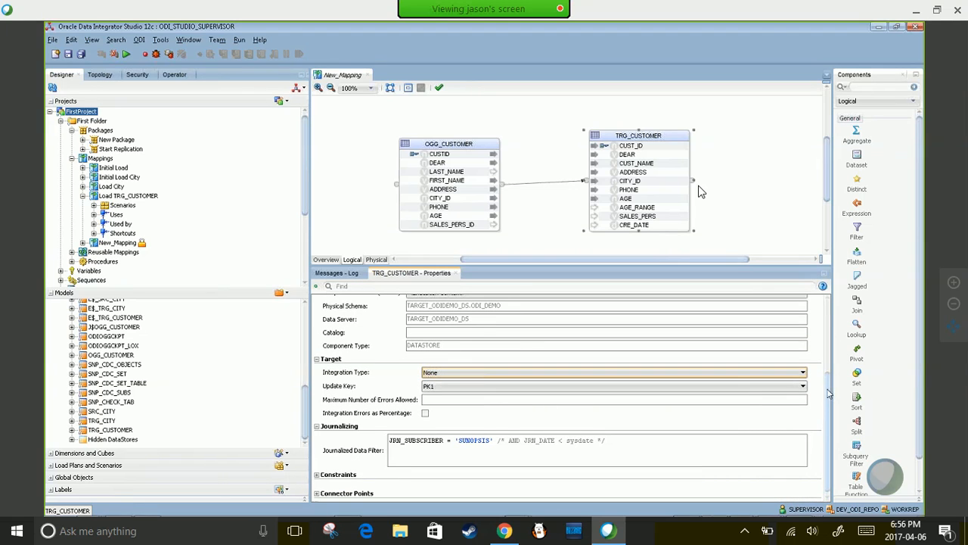
scroll(828, 394, down, 1)
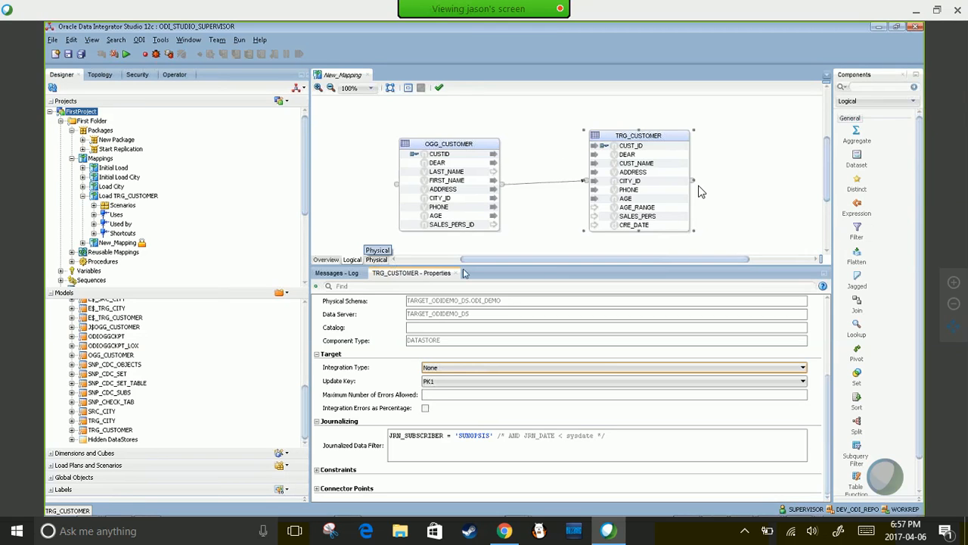
- Give the physical OGG_CUSTOMER_AP node the LKM Oracle to Oracle Pull (DB Link).GLOBAL loading module
click(376, 259)
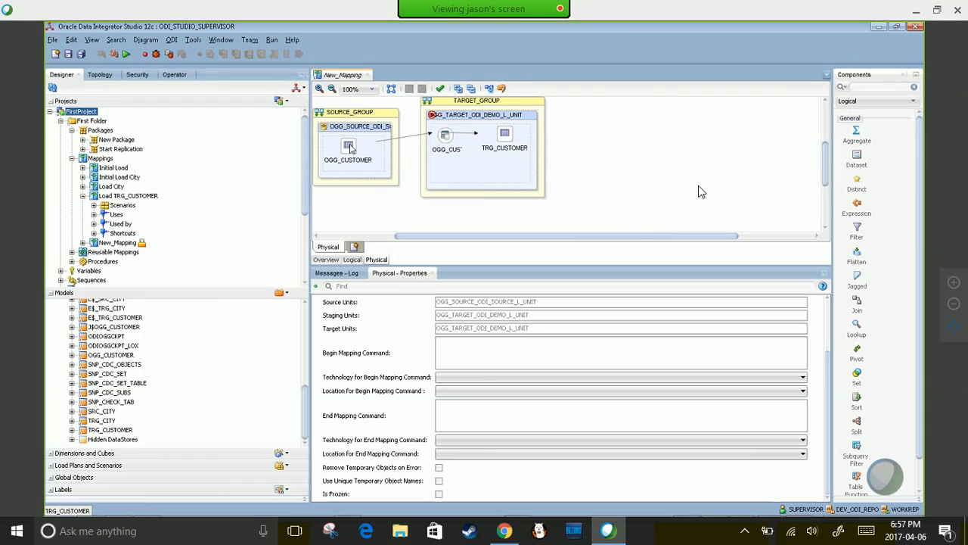
click(445, 138)
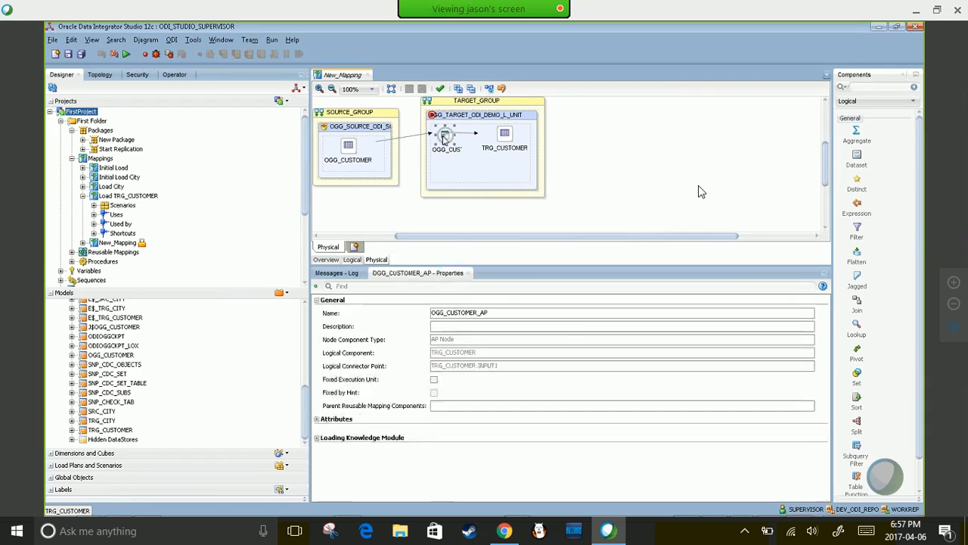
click(317, 440)
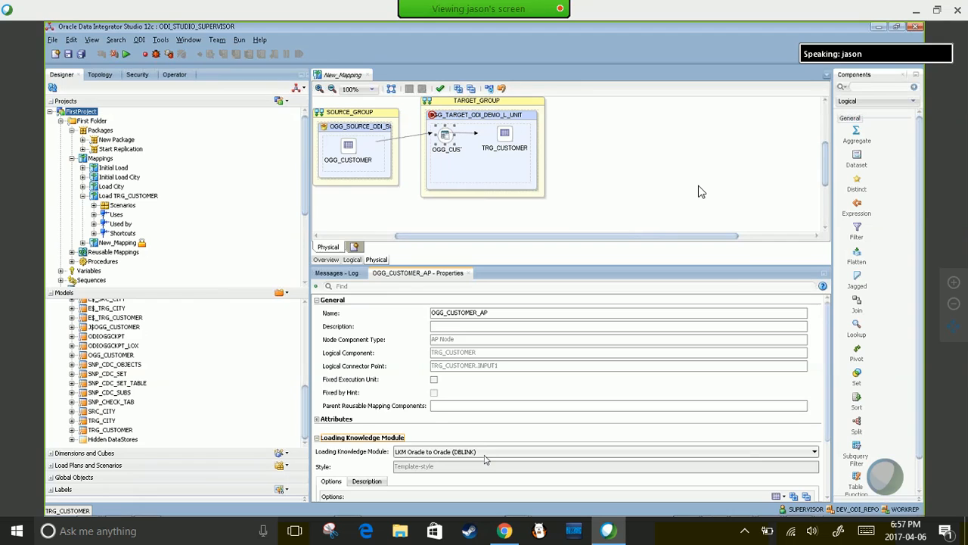
click(478, 452)
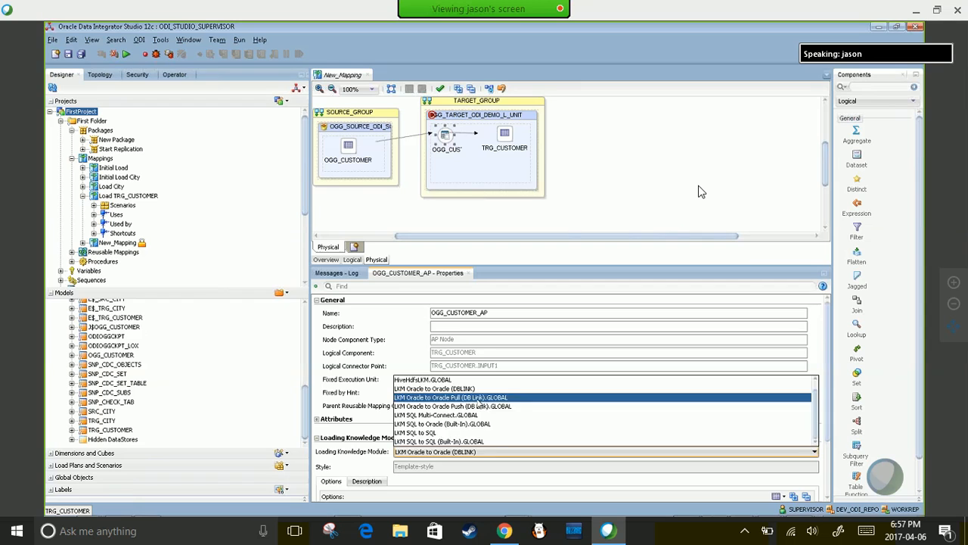
click(478, 398)
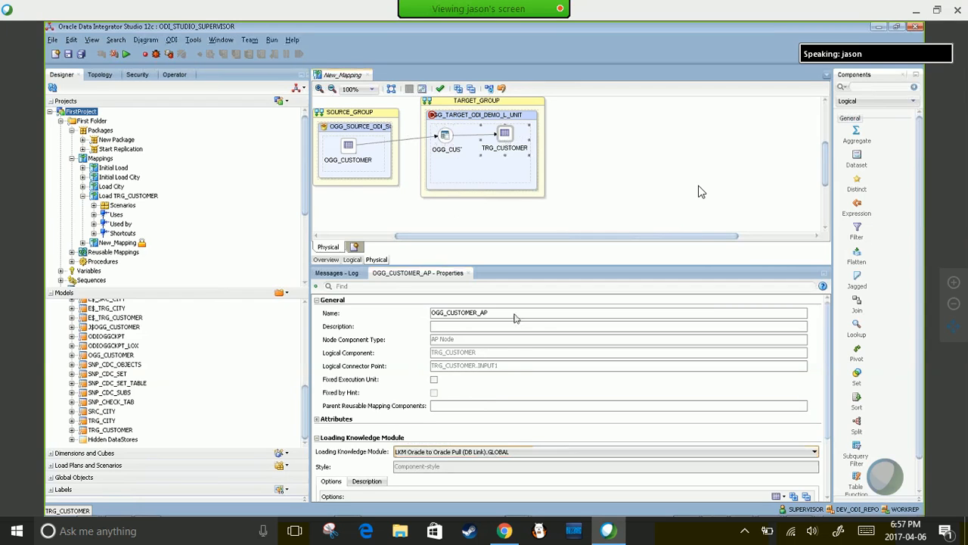
click(505, 138)
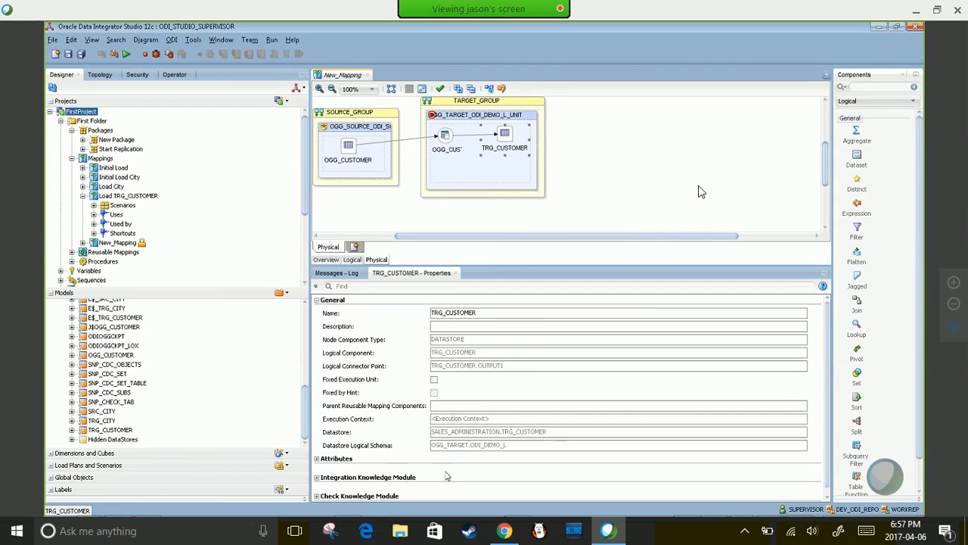
- Switch TRG_CUSTOMER's integration module from IKM Oracle Insert.GLOBAL to IKM Oracle Control Append
click(320, 481)
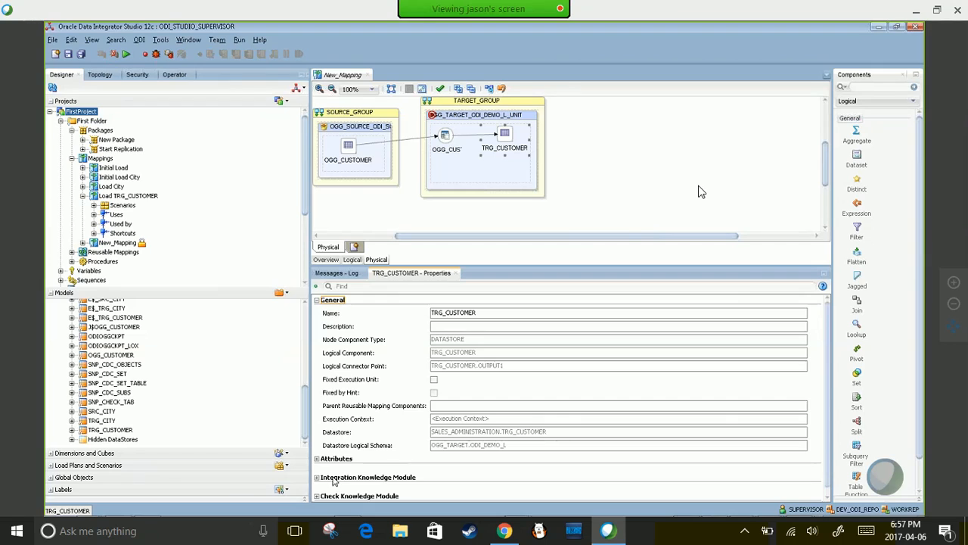
click(550, 491)
scroll(522, 454, up, 2)
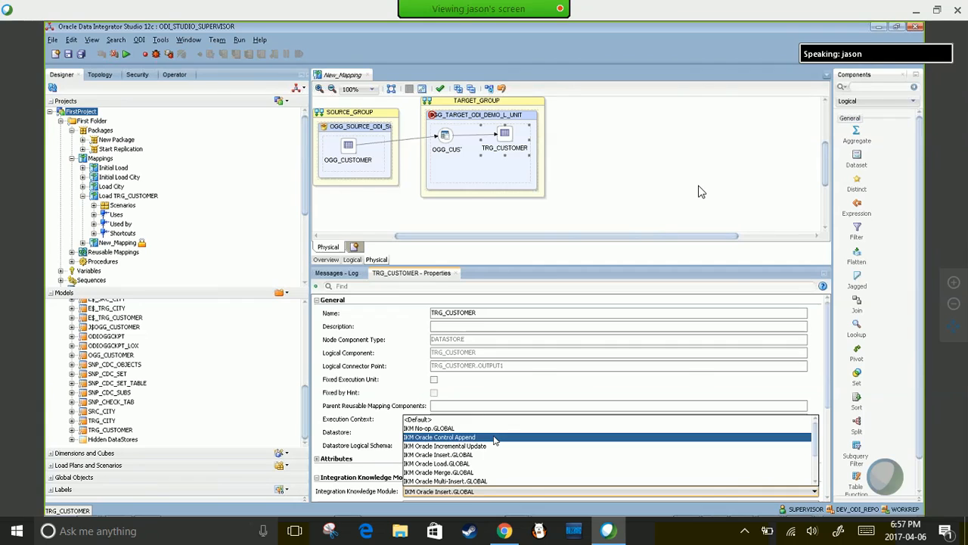
click(495, 438)
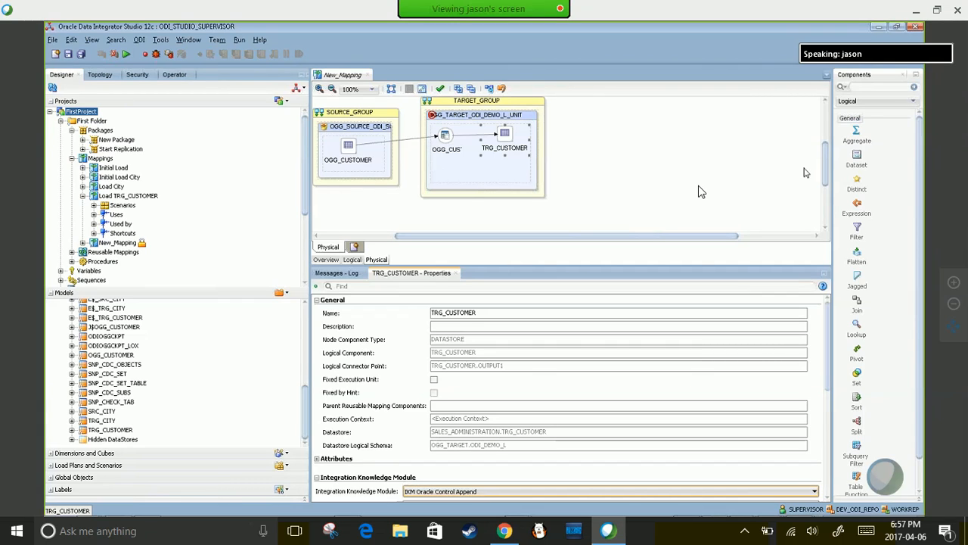
scroll(826, 157, up, 1)
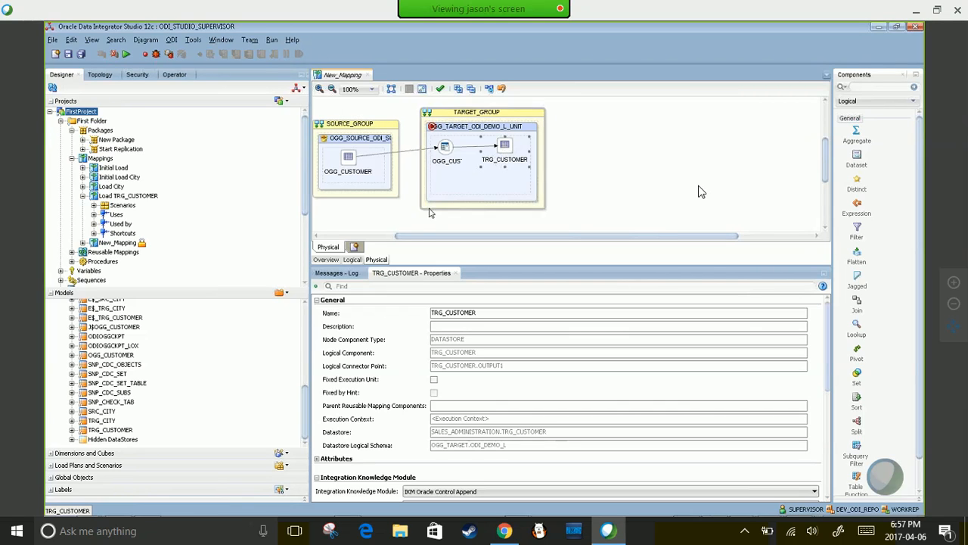
click(330, 247)
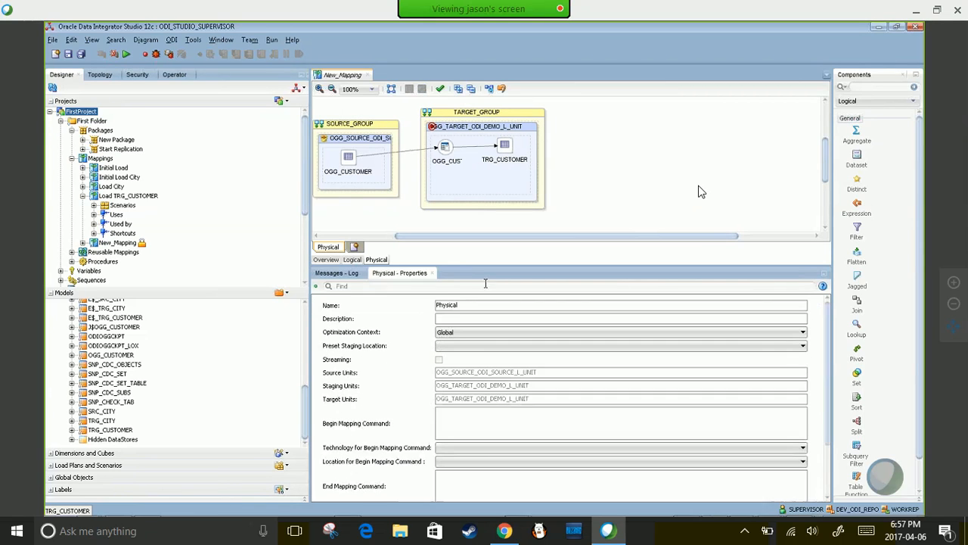
- Rename the physical design from Physical to 'Bulk Load'
double_click(479, 308)
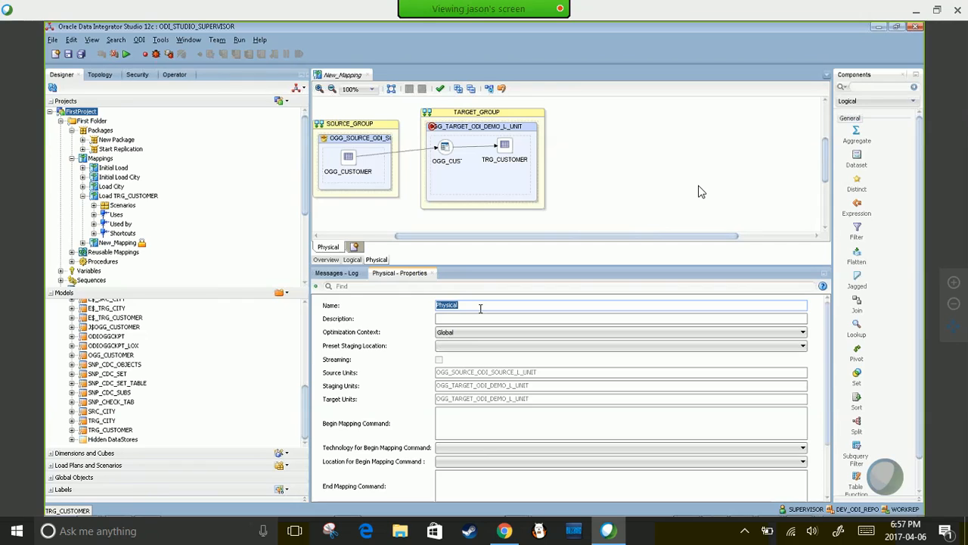
text(bu)
key(BackSpace)
text(Bul)
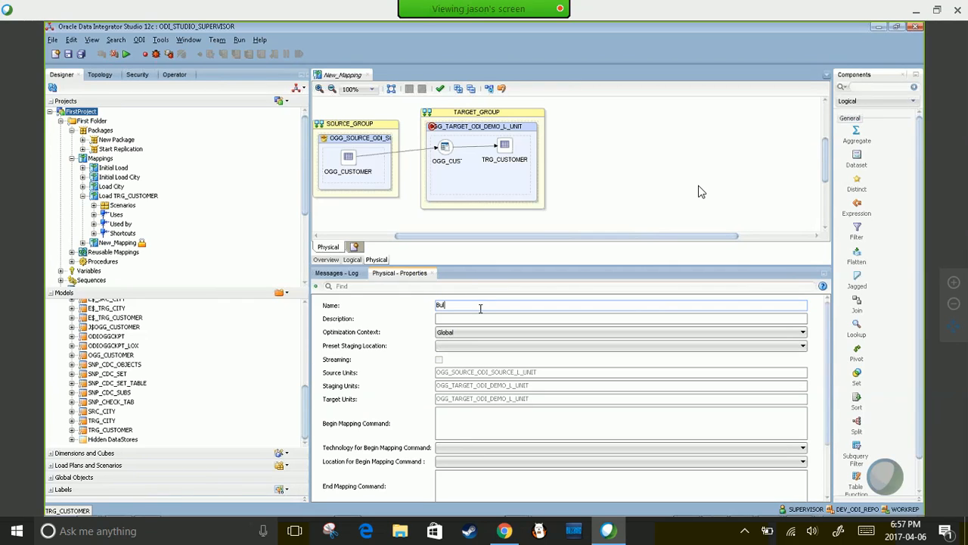
text(k Load)
click(467, 318)
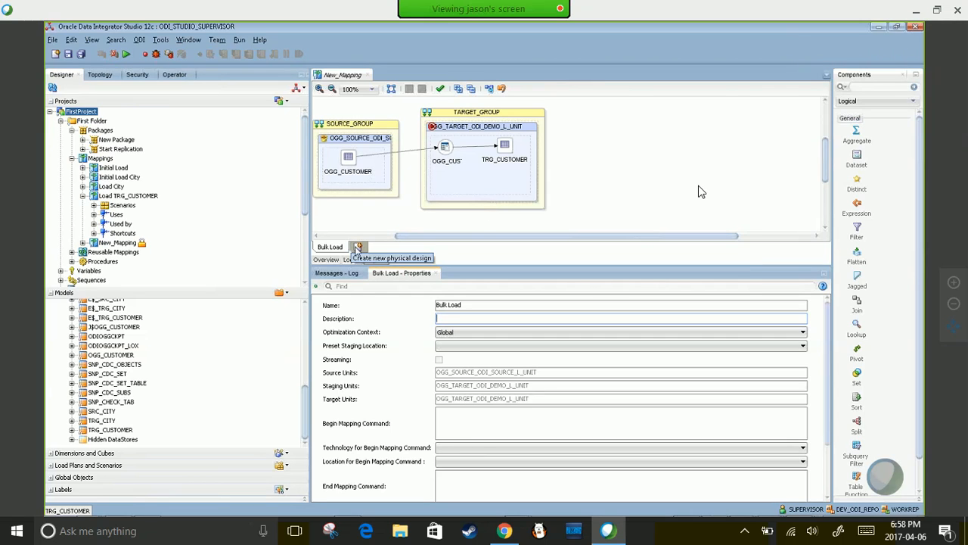
- Add a second physical design, Physical1, and set its OGG_CUSTOMER source to journalized data only
click(359, 248)
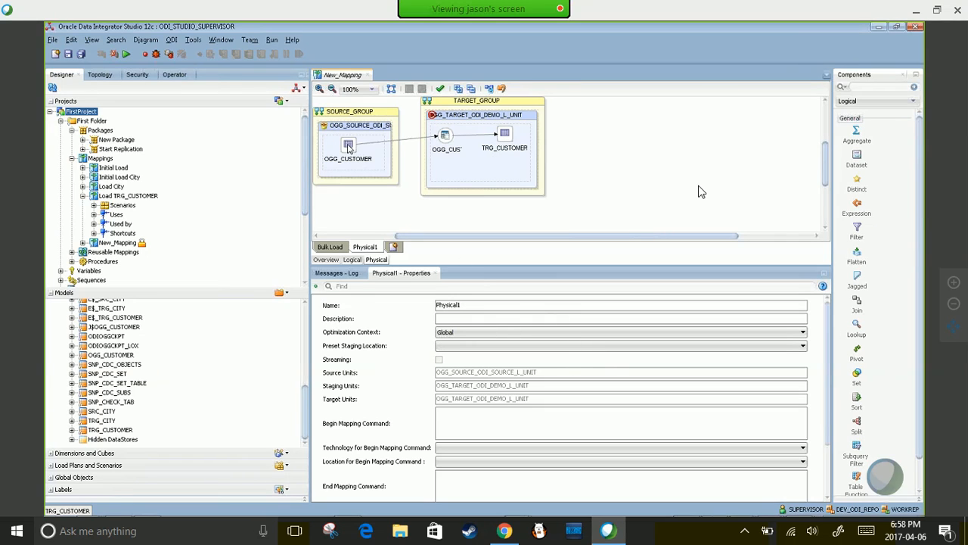
click(348, 145)
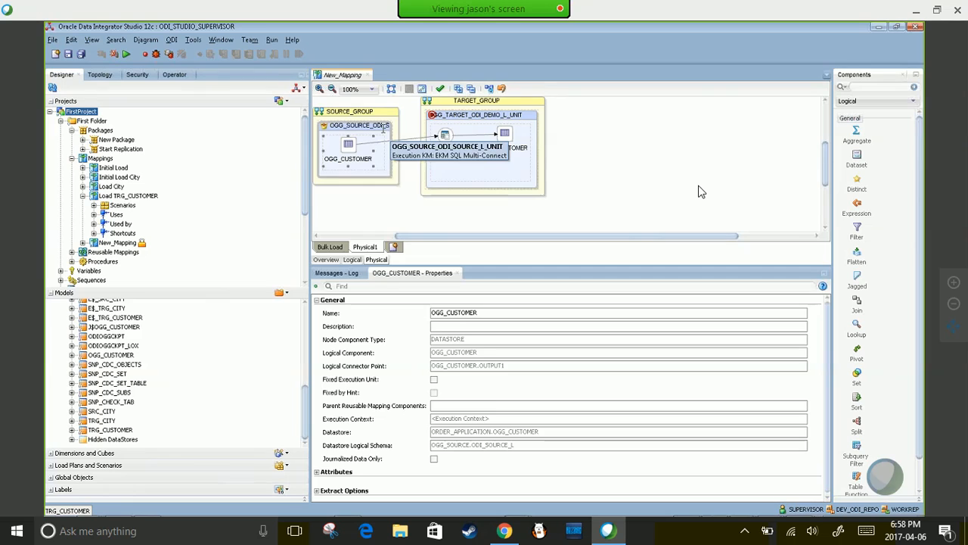
click(434, 459)
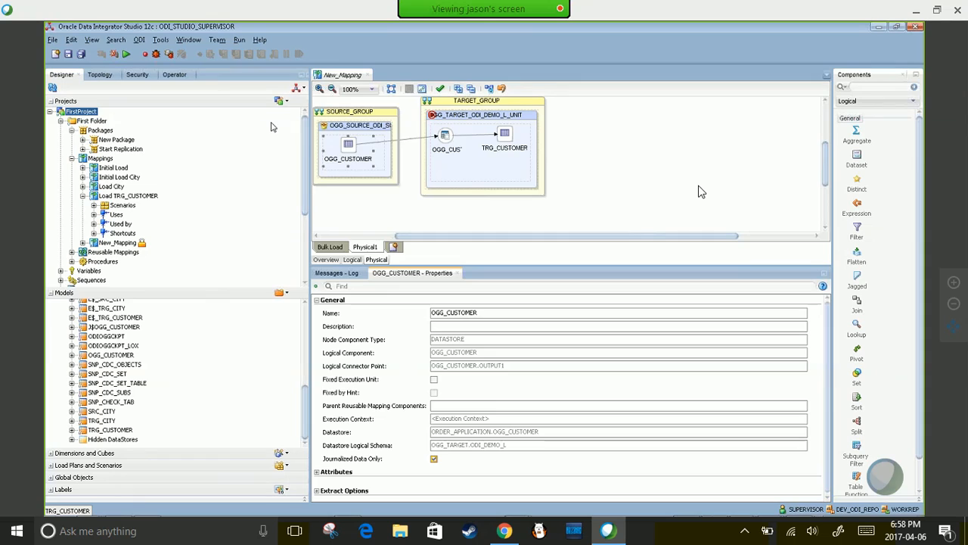
double_click(470, 312)
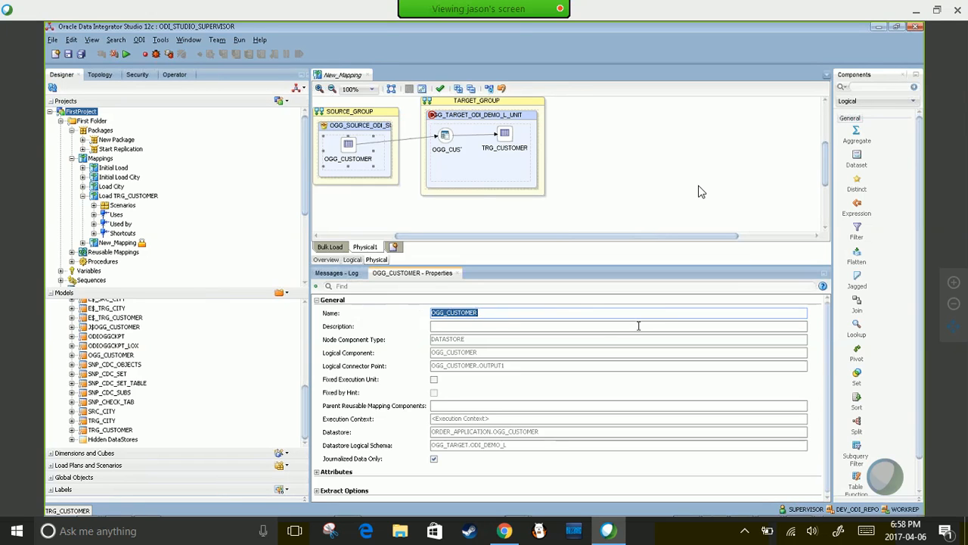
- Rename the Physical1 design to 'Trickle Feed' and close the New_Mapping editor
click(366, 248)
drag(473, 305, 433, 311)
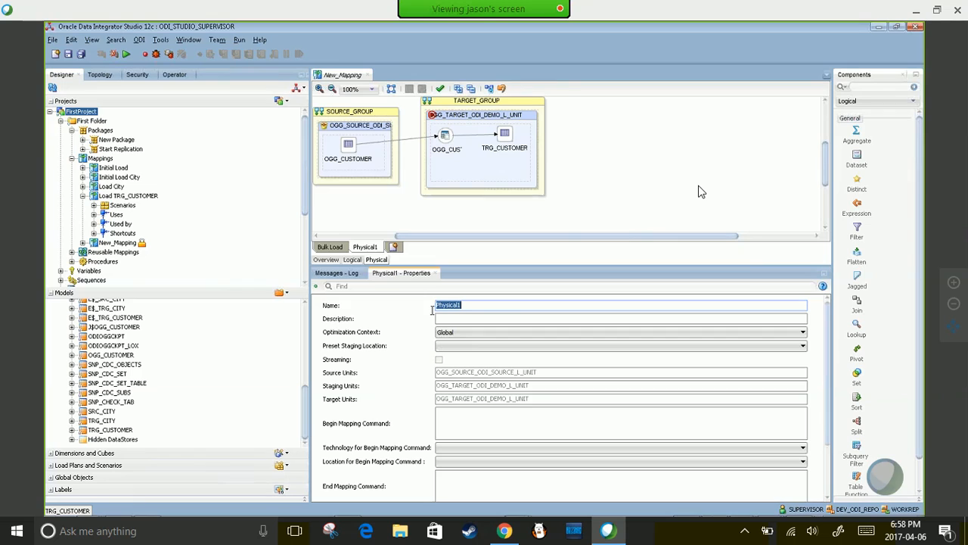
drag(505, 301, 474, 305)
text(Tr)
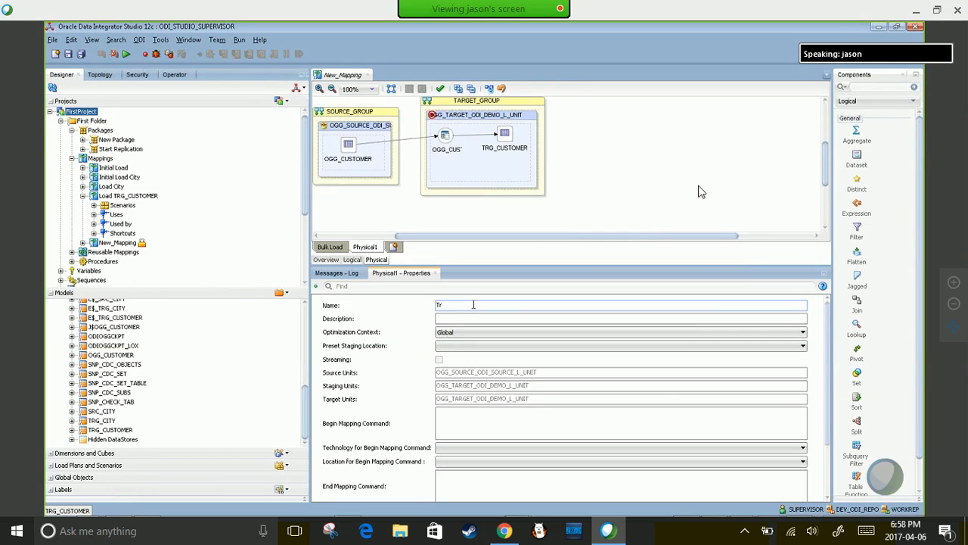
text(ickle Feed)
key(Tab)
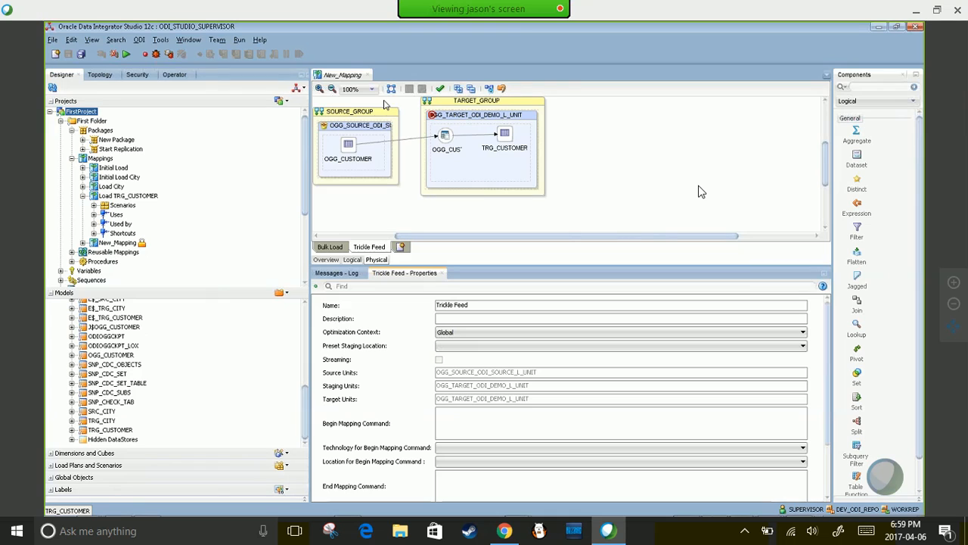
click(369, 75)
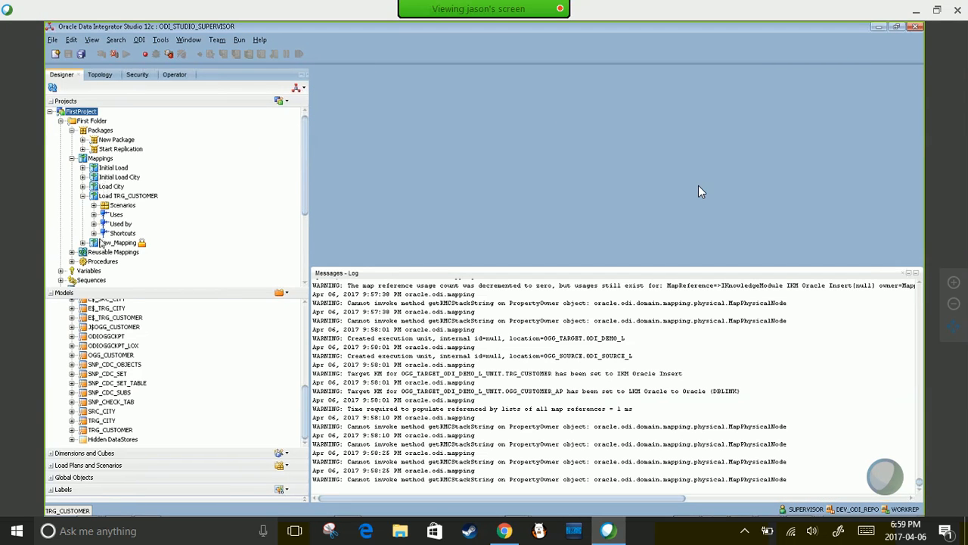
- In New_Mapping's Trickle Feed design, give TRG_CUSTOMER the IKM Oracle Incremental Update, then close the mapping
double_click(96, 243)
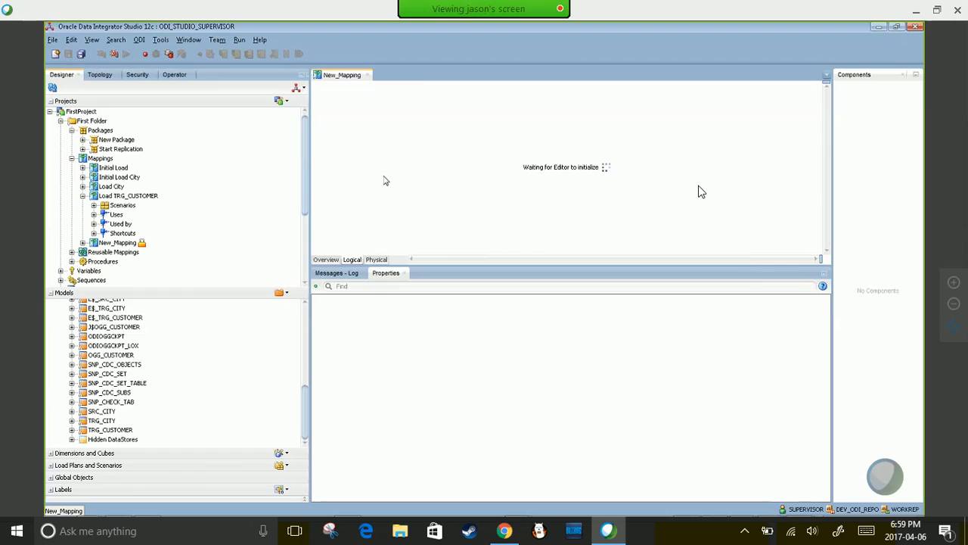
click(379, 259)
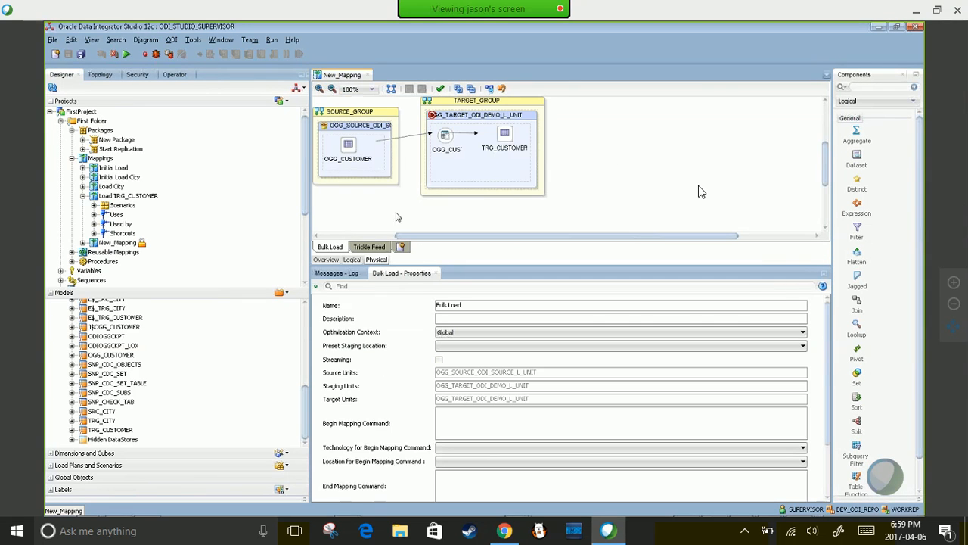
click(369, 247)
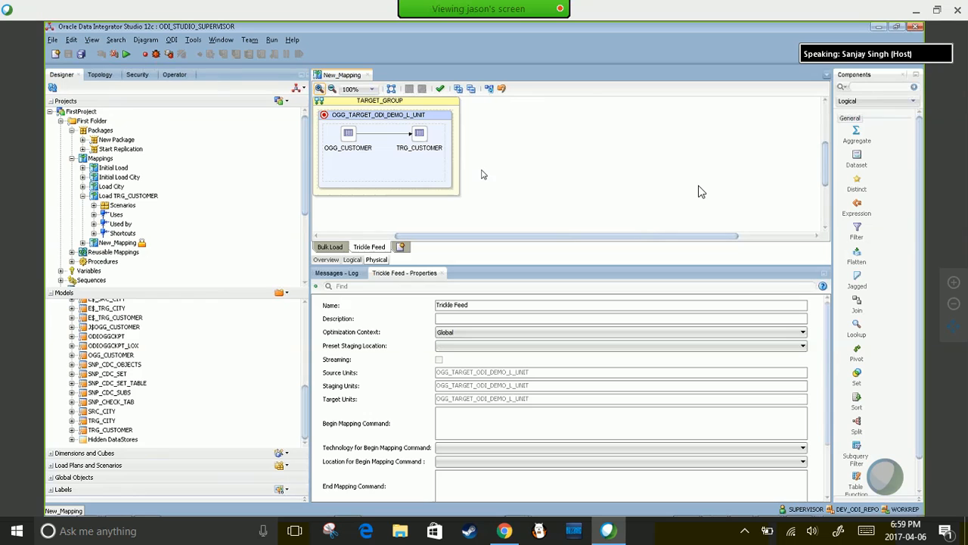
click(420, 134)
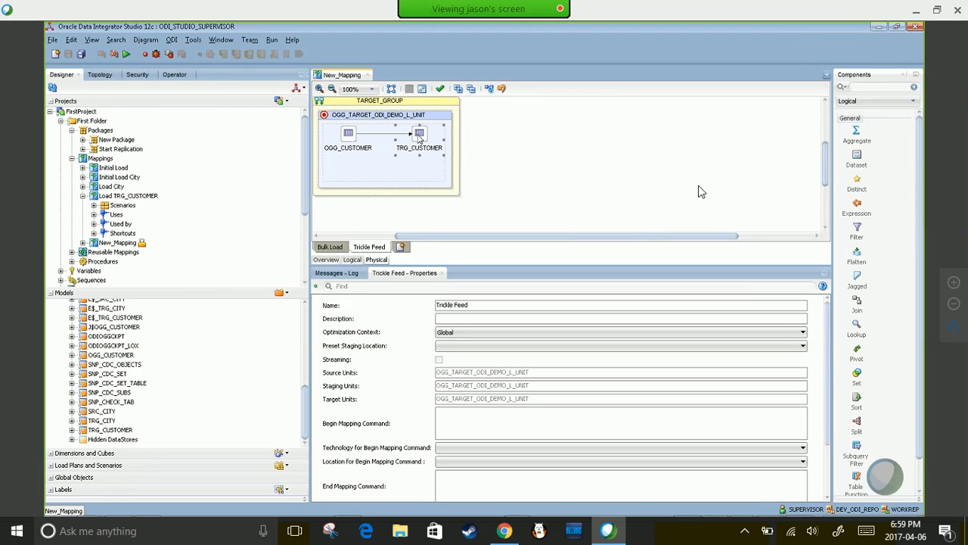
drag(828, 316, 835, 371)
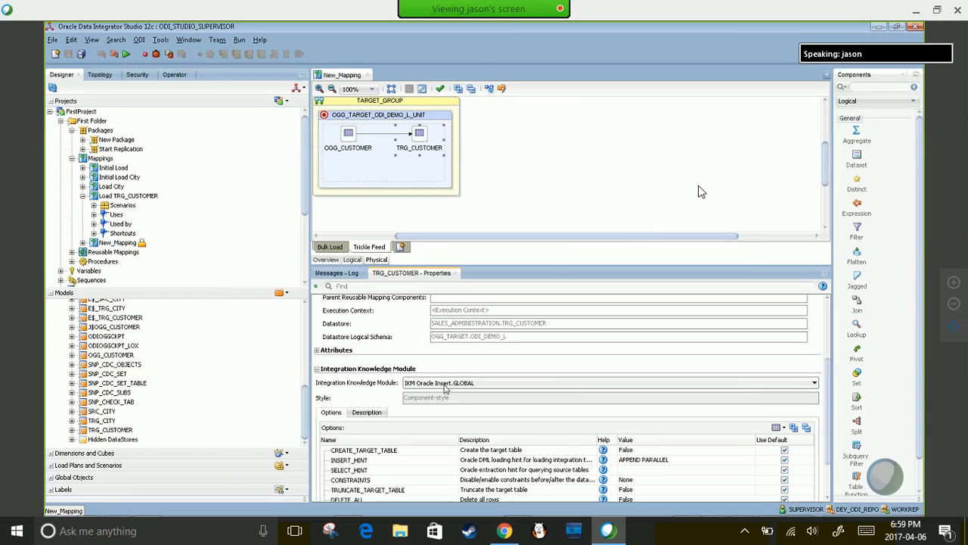
click(478, 382)
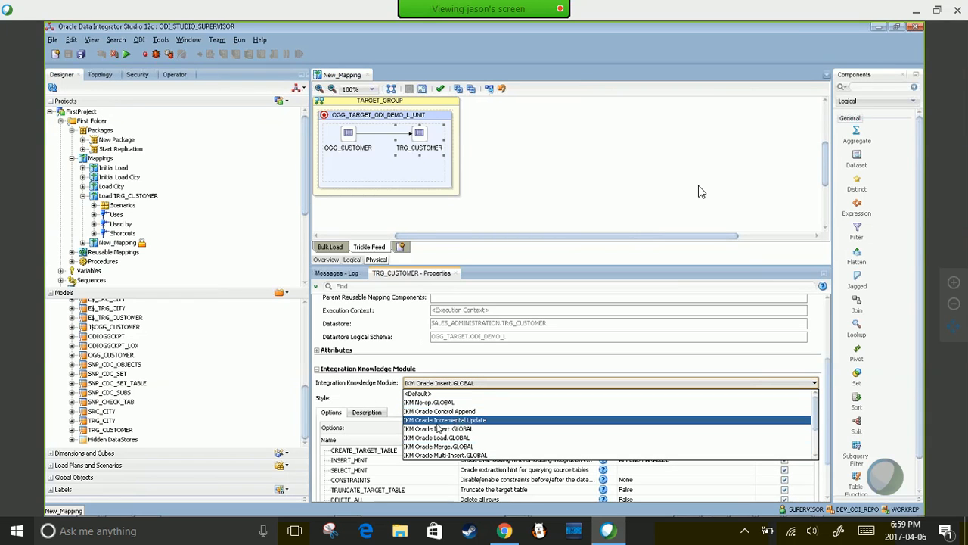
click(442, 420)
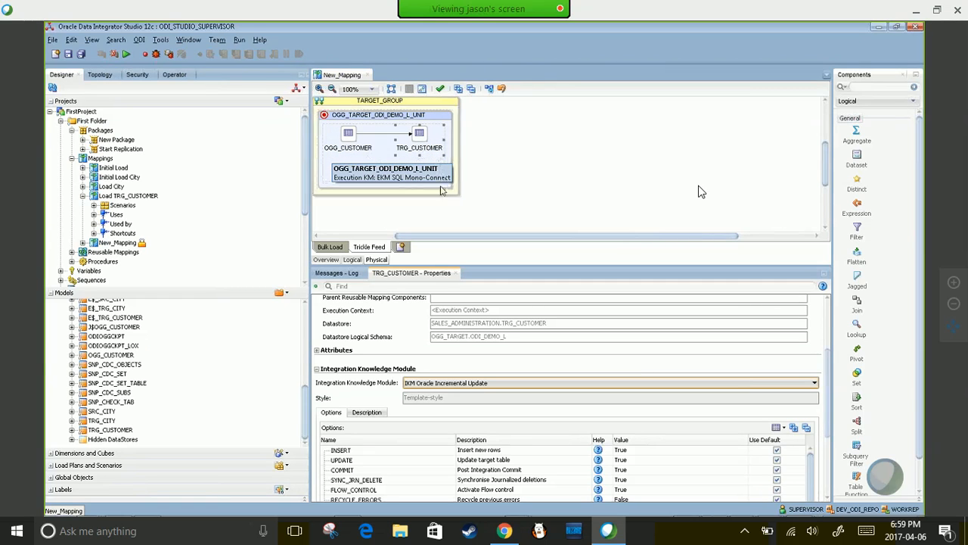
click(556, 210)
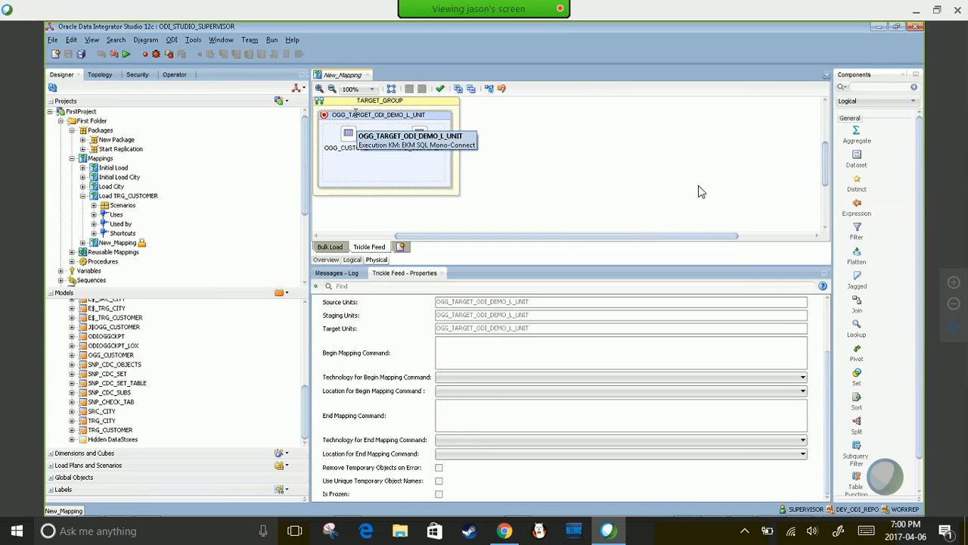
click(368, 75)
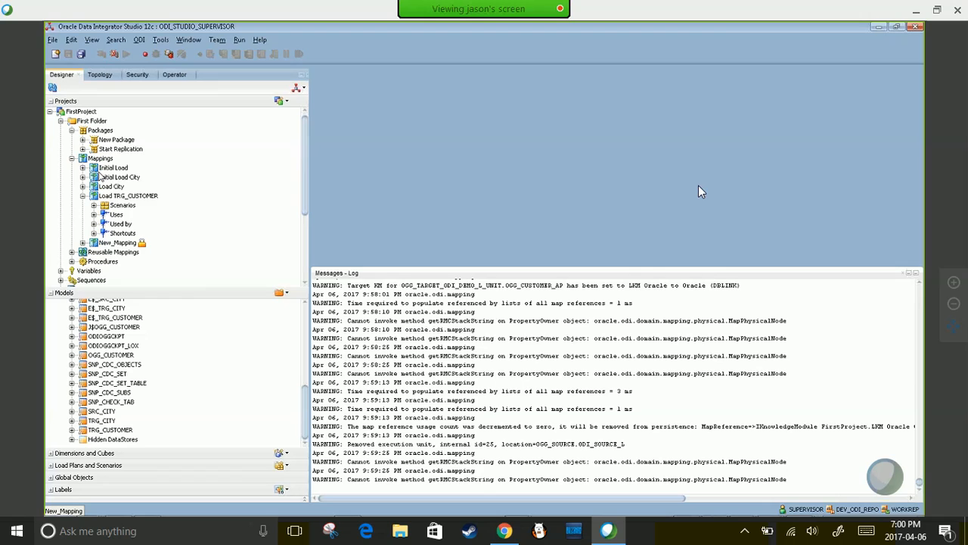
- Open the Start Replication package and set its Load TRG_CUSTOMER step's physical design to Trickle Feed
click(83, 149)
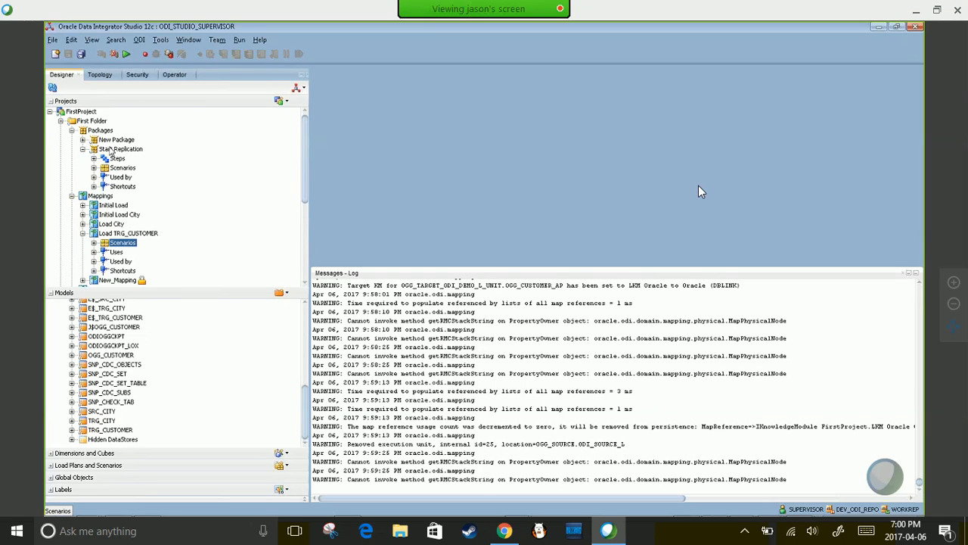
click(120, 149)
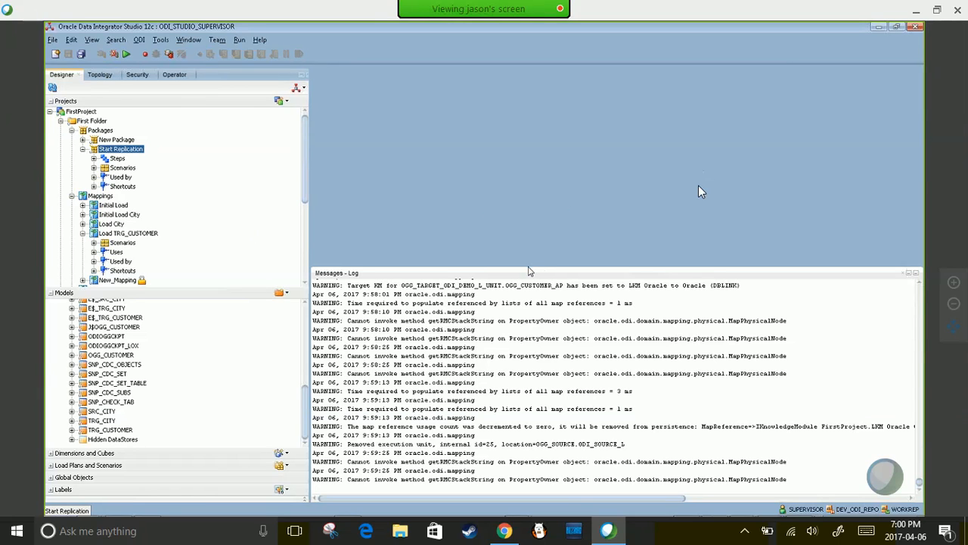
click(129, 233)
click(769, 195)
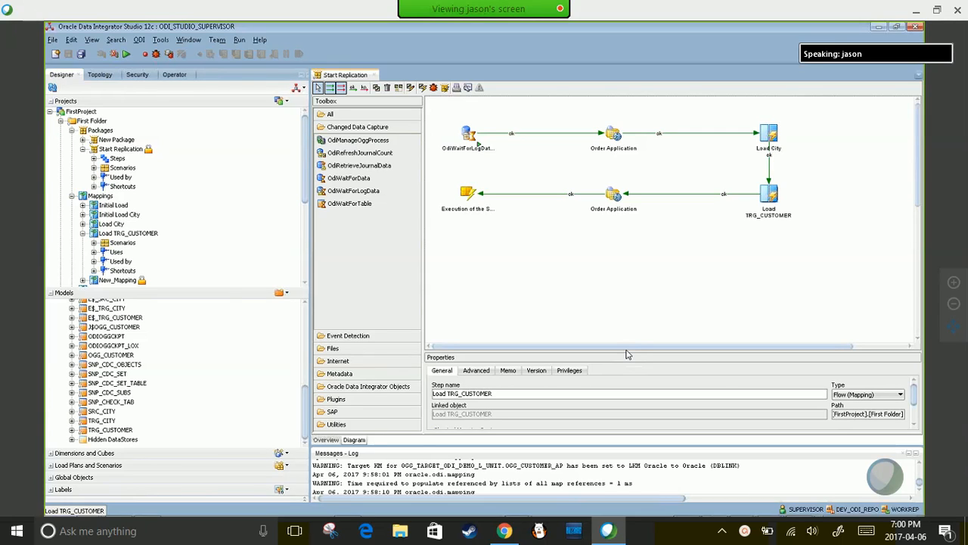
drag(627, 351, 607, 172)
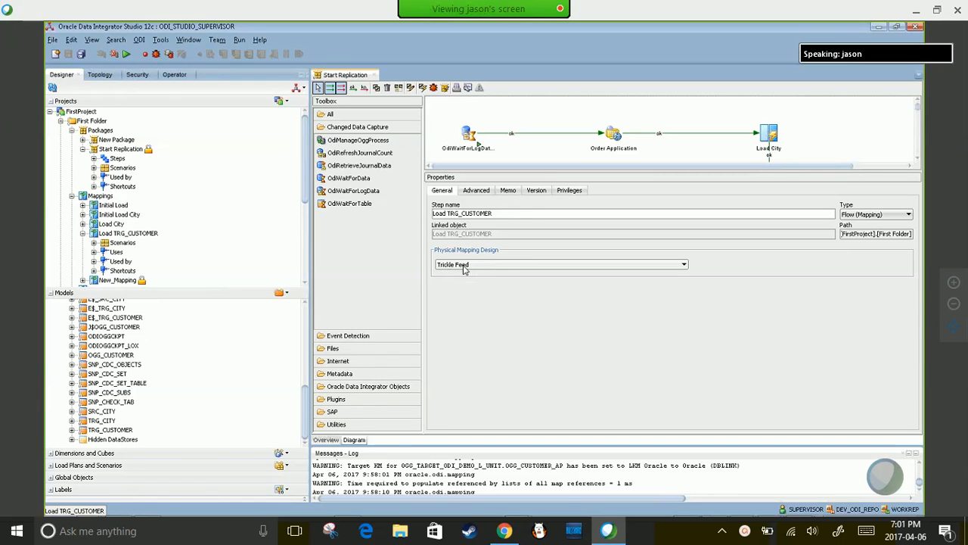
click(465, 266)
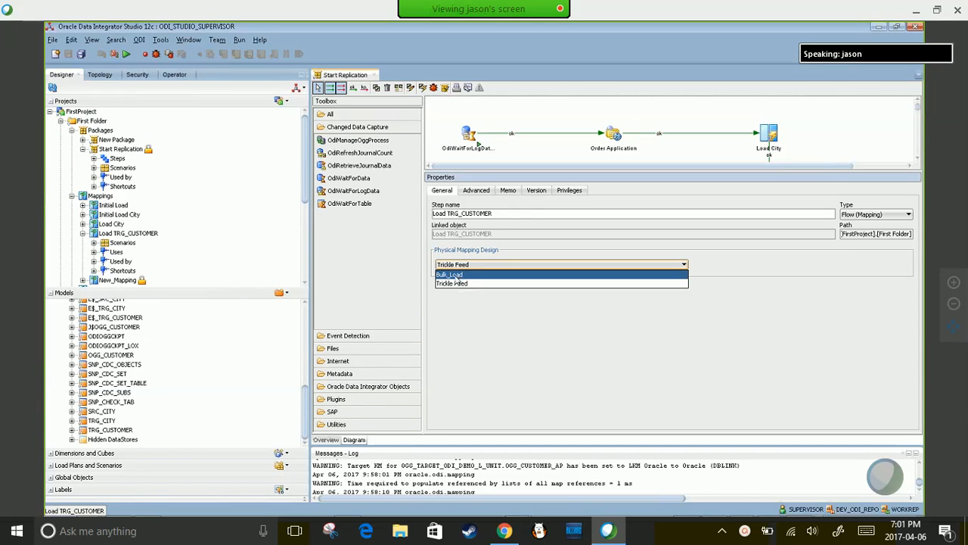
click(454, 284)
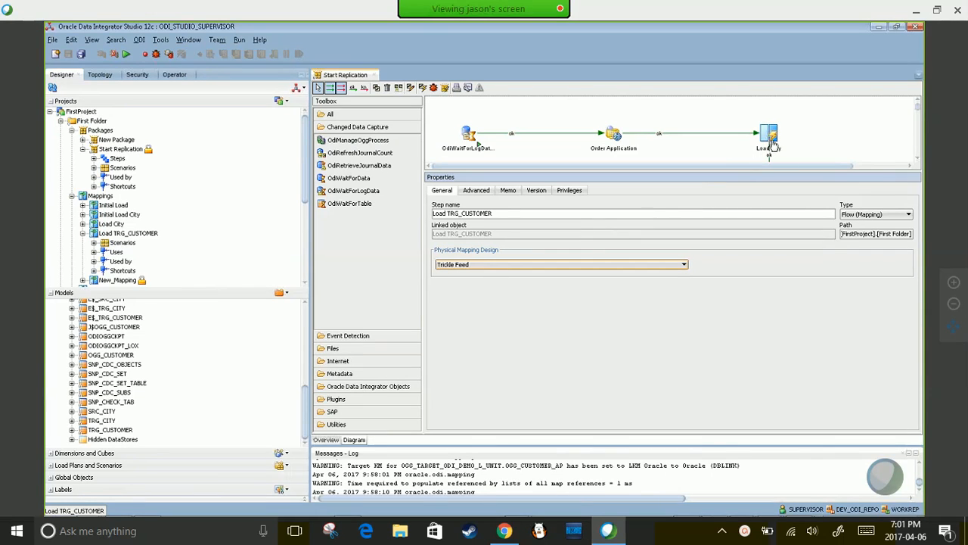
- Select New_Mapping in the project tree
click(919, 160)
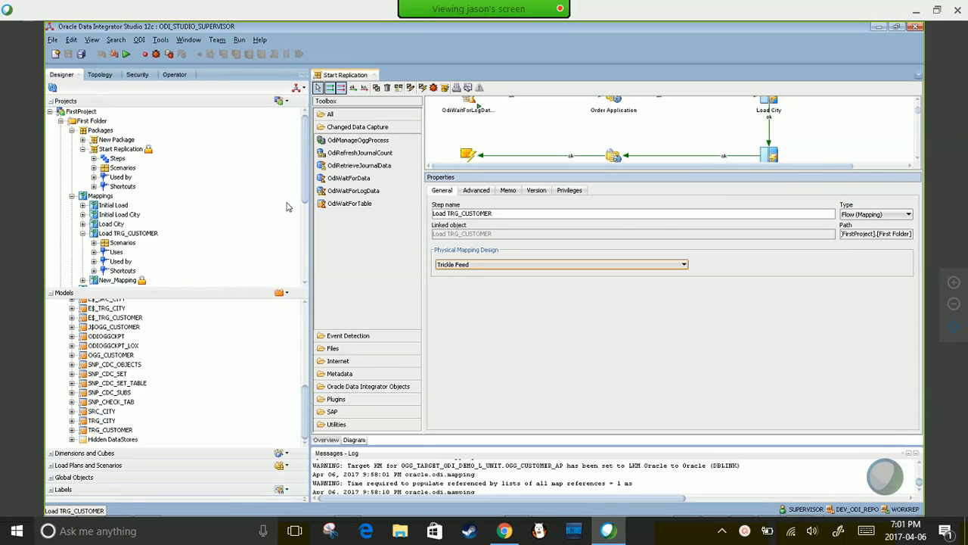
drag(305, 181, 102, 231)
click(98, 224)
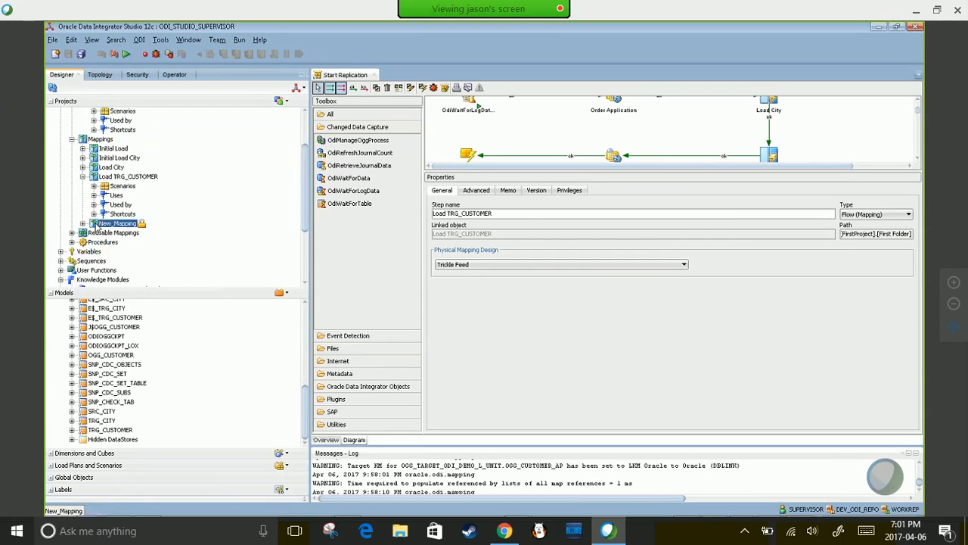
- Open New_Mapping, review the Trickle Feed physical design, and return to the logical view
double_click(97, 225)
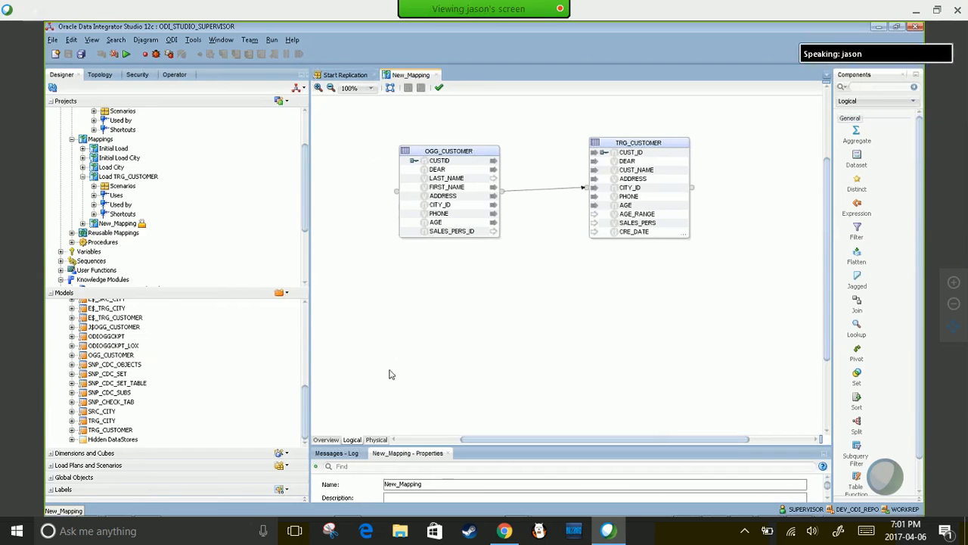
click(377, 439)
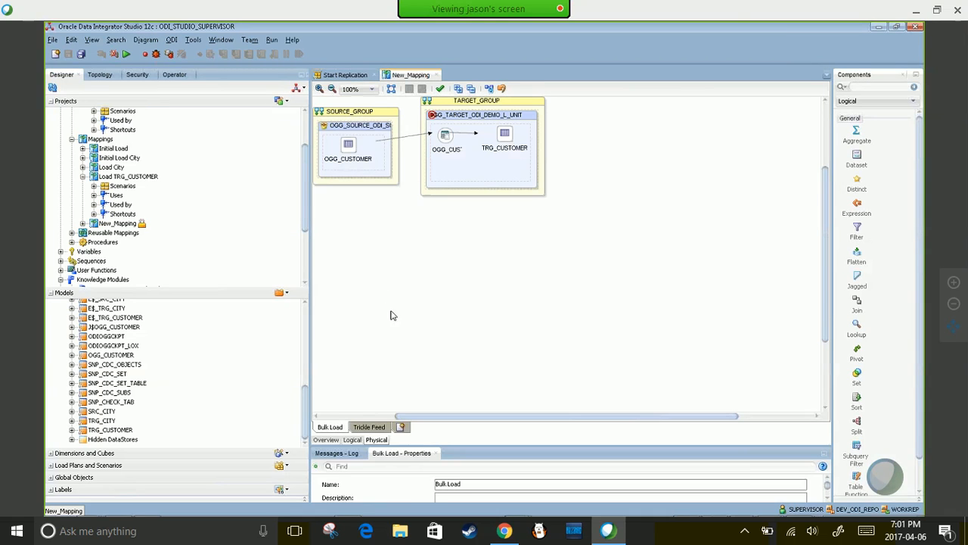
click(369, 427)
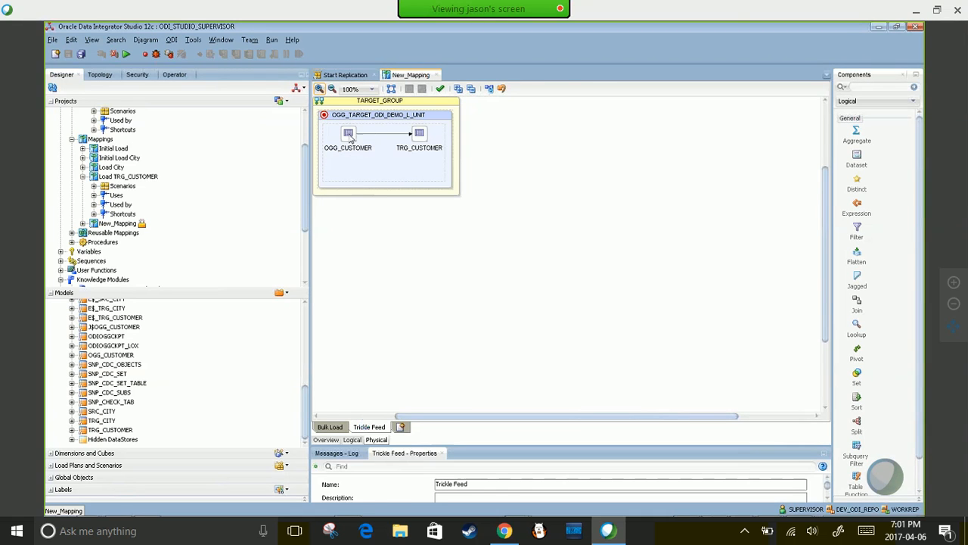
mouse_move(350, 138)
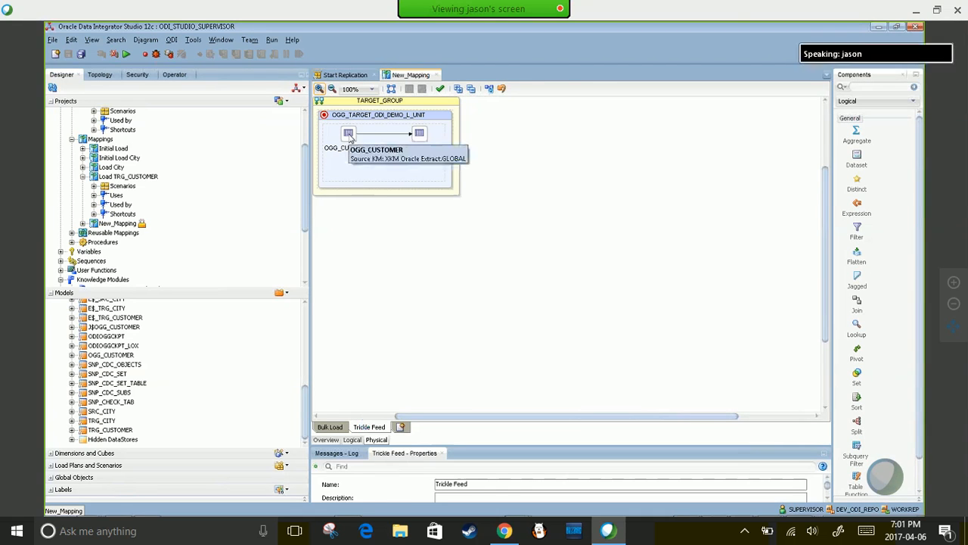
click(352, 440)
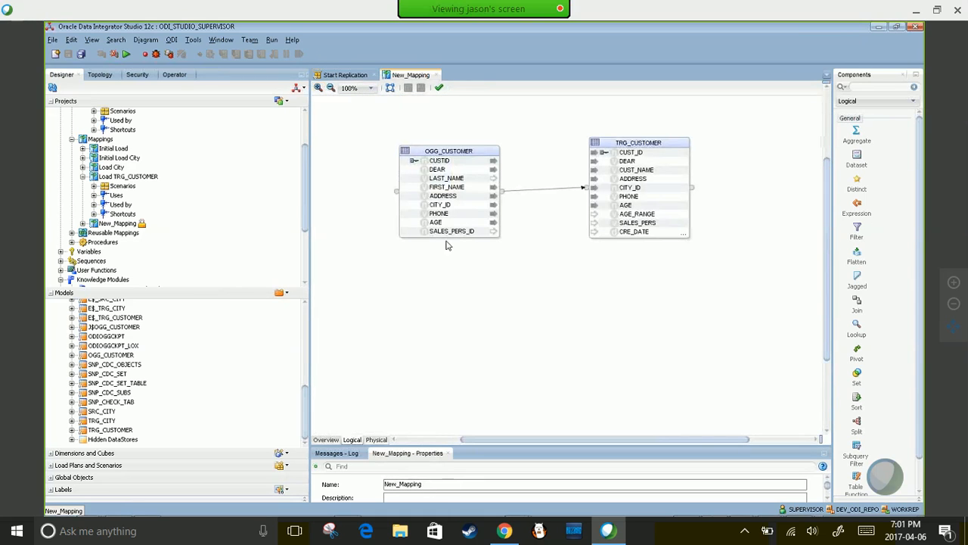
- Change OGG_CUSTOMER's journalized data filter subscriber from SUNOPSIS to ODIDEMO and save the mapping
click(449, 150)
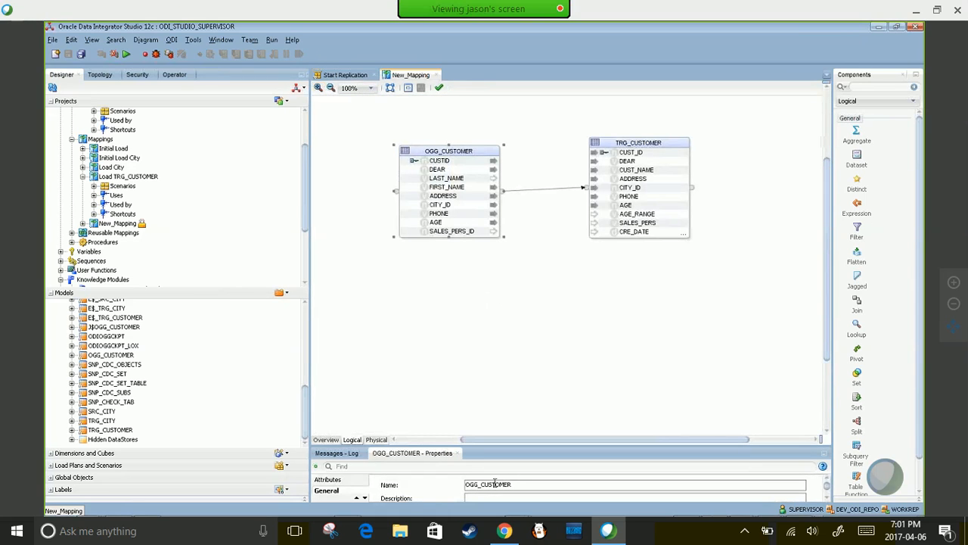
drag(497, 446, 480, 218)
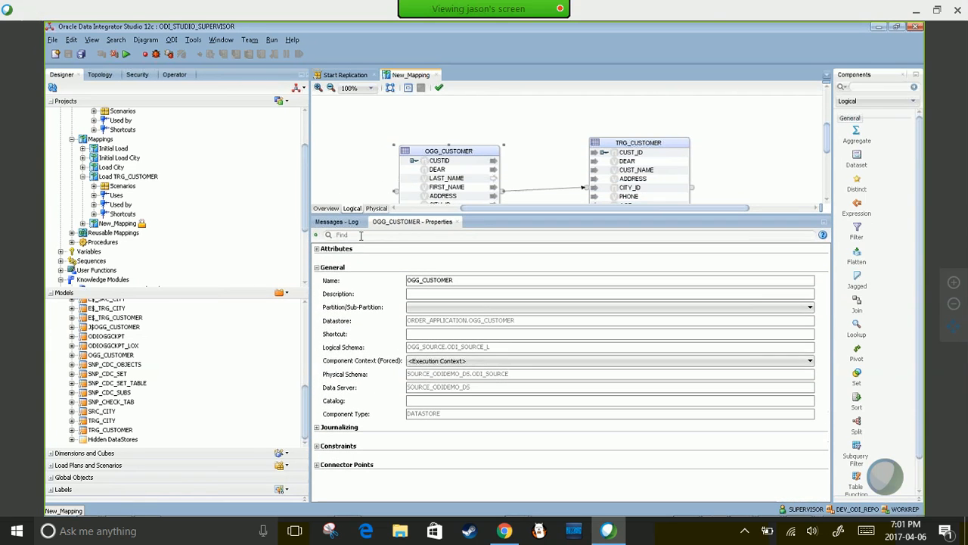
click(317, 427)
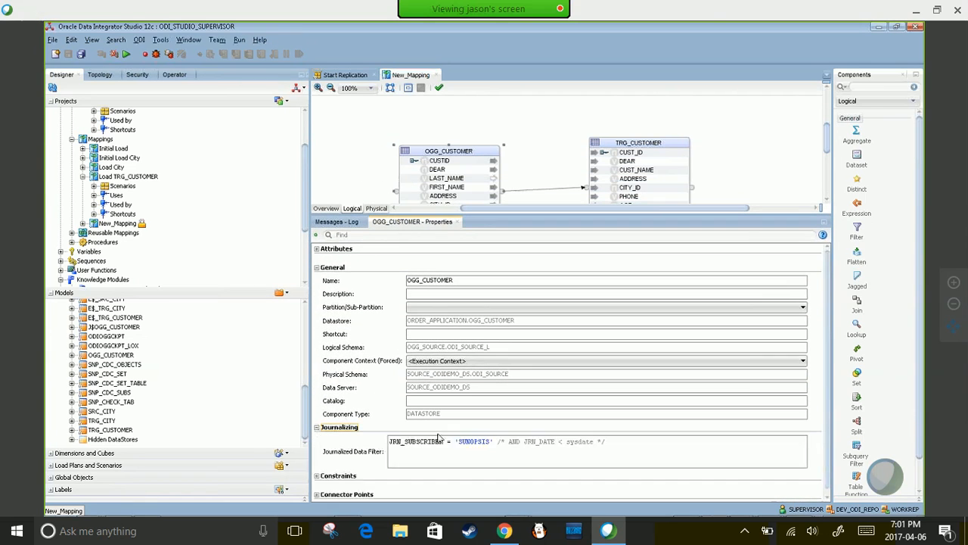
key(BackSpace)
key(BackSpace)
key(BackSpace)
key(BackSpace)
key(BackSpace)
key(BackSpace)
key(BackSpace)
key(BackSpace)
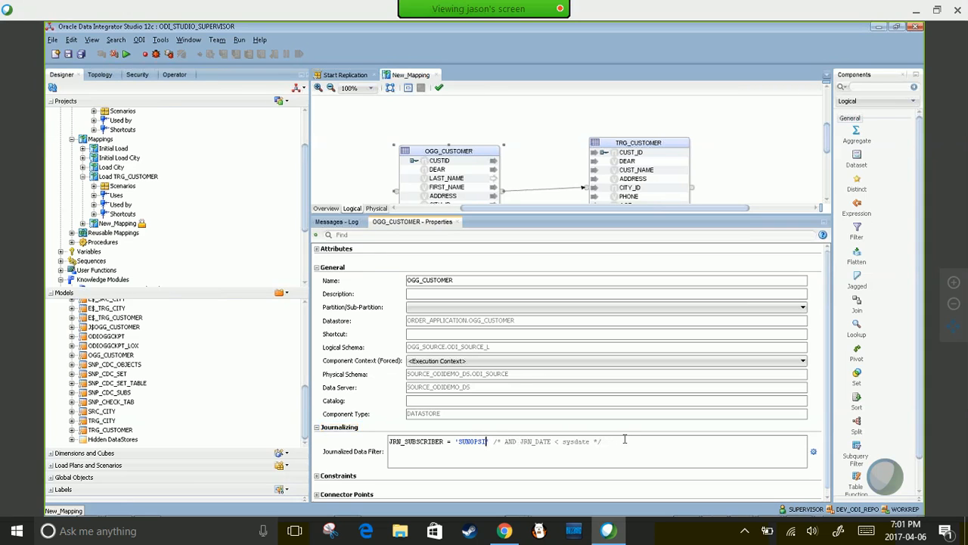
text(ODI)
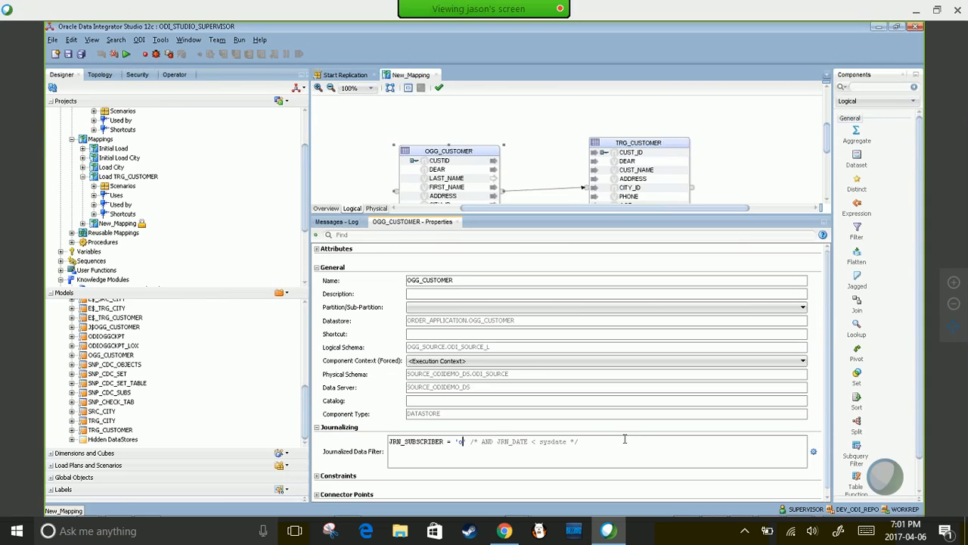
text(DEMO)
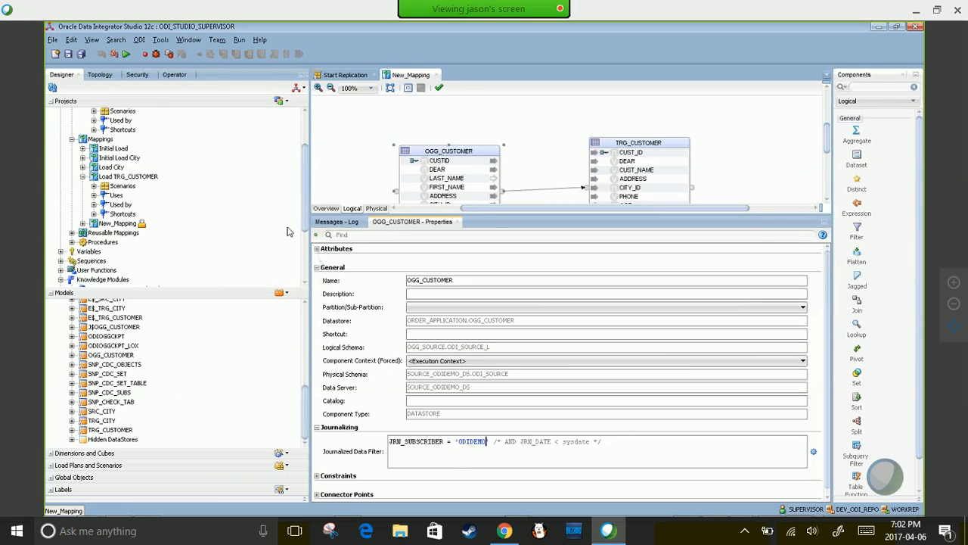
click(68, 56)
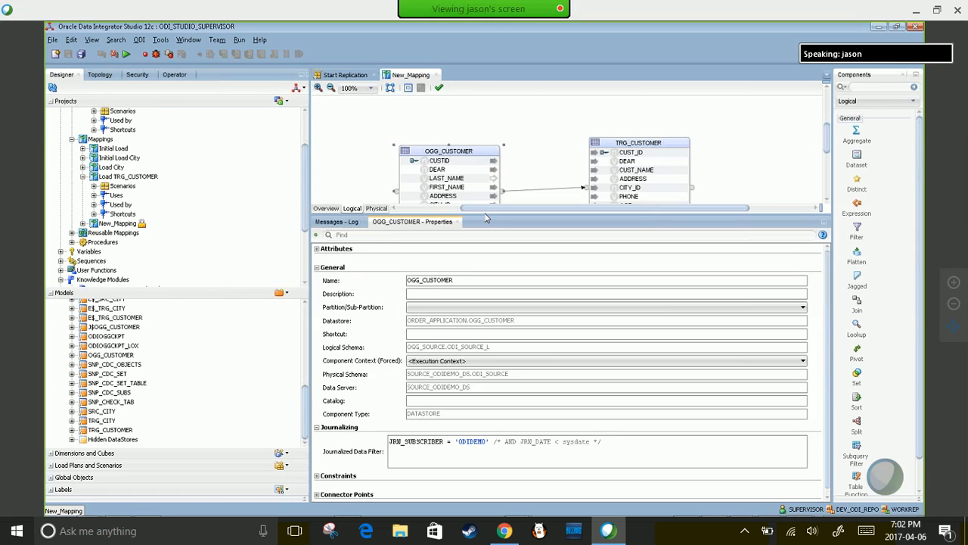
drag(487, 218, 485, 343)
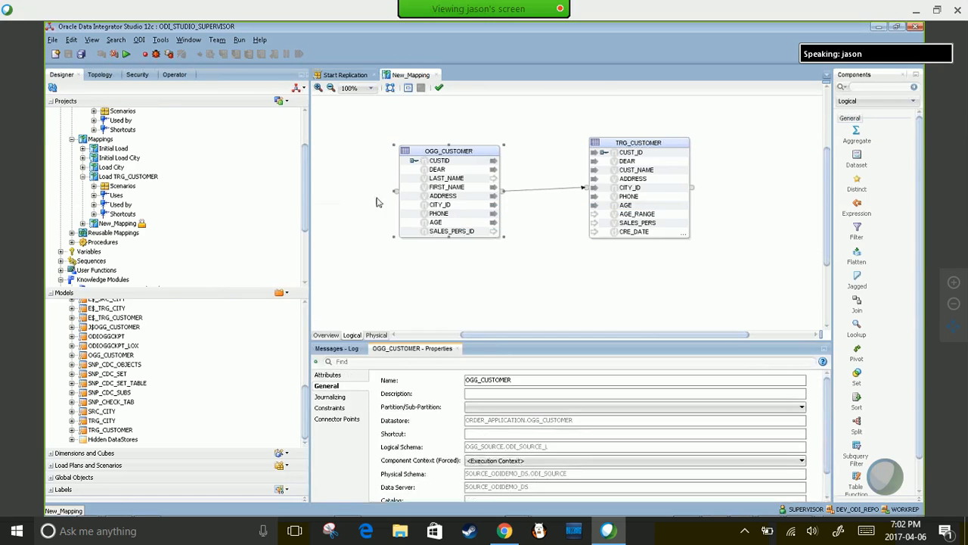